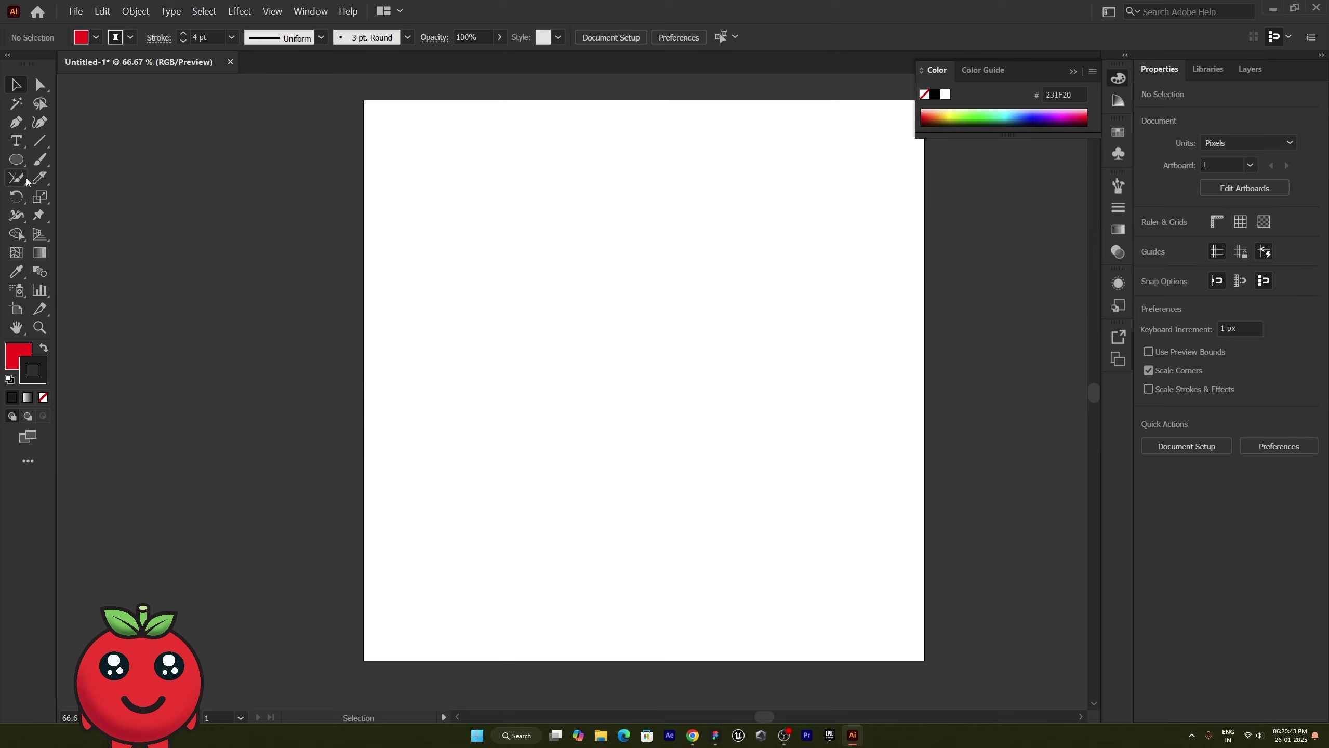
Examine the tools grouped with the Shaper, Eraser and Ellipse tools, and make the Shaper tool active
{"action": "left_click_drag", "start_coordinate": [15, 178], "coordinate": [88, 178]}
{"action": "left_click", "coordinate": [9, 184]}
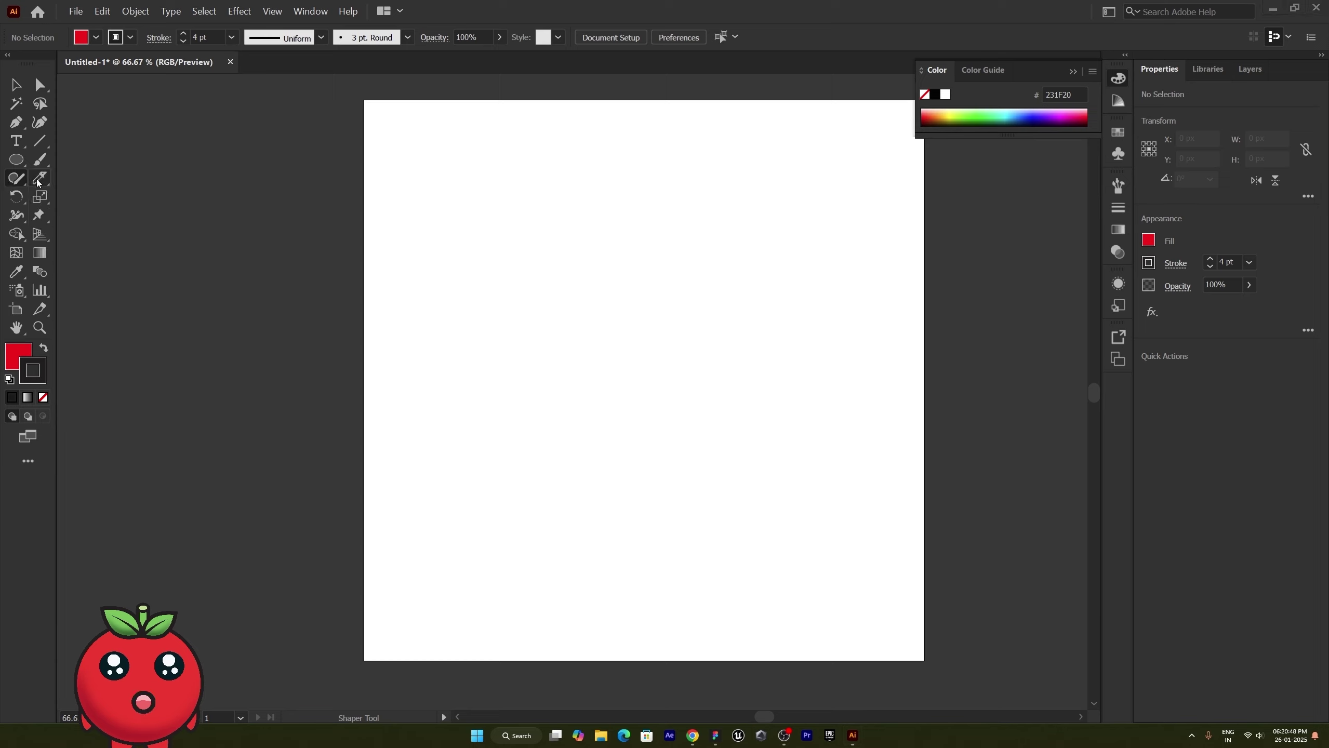
{"action": "mouse_move", "coordinate": [40, 178]}
{"action": "left_mouse_down"}
{"action": "mouse_move", "coordinate": [134, 200]}
{"action": "mouse_move", "coordinate": [131, 218]}
{"action": "left_mouse_up"}
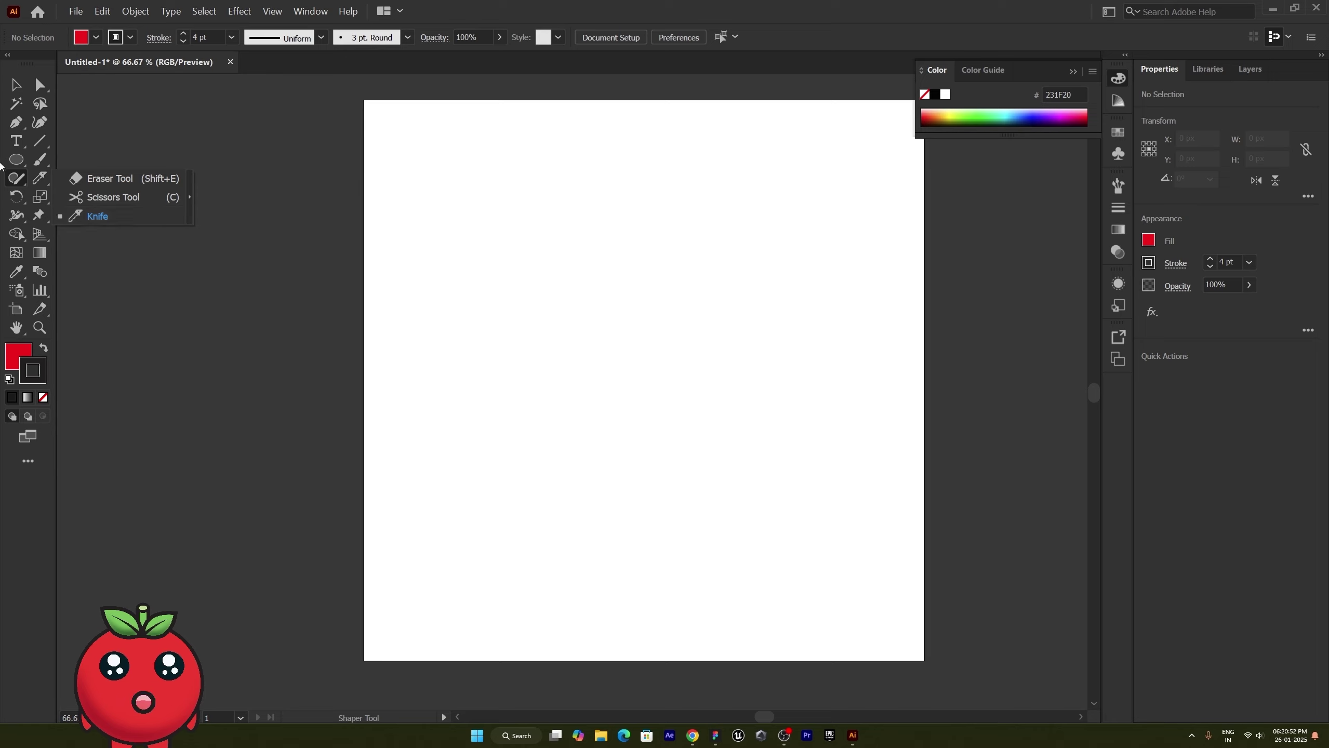
{"action": "left_click", "coordinate": [73, 185]}
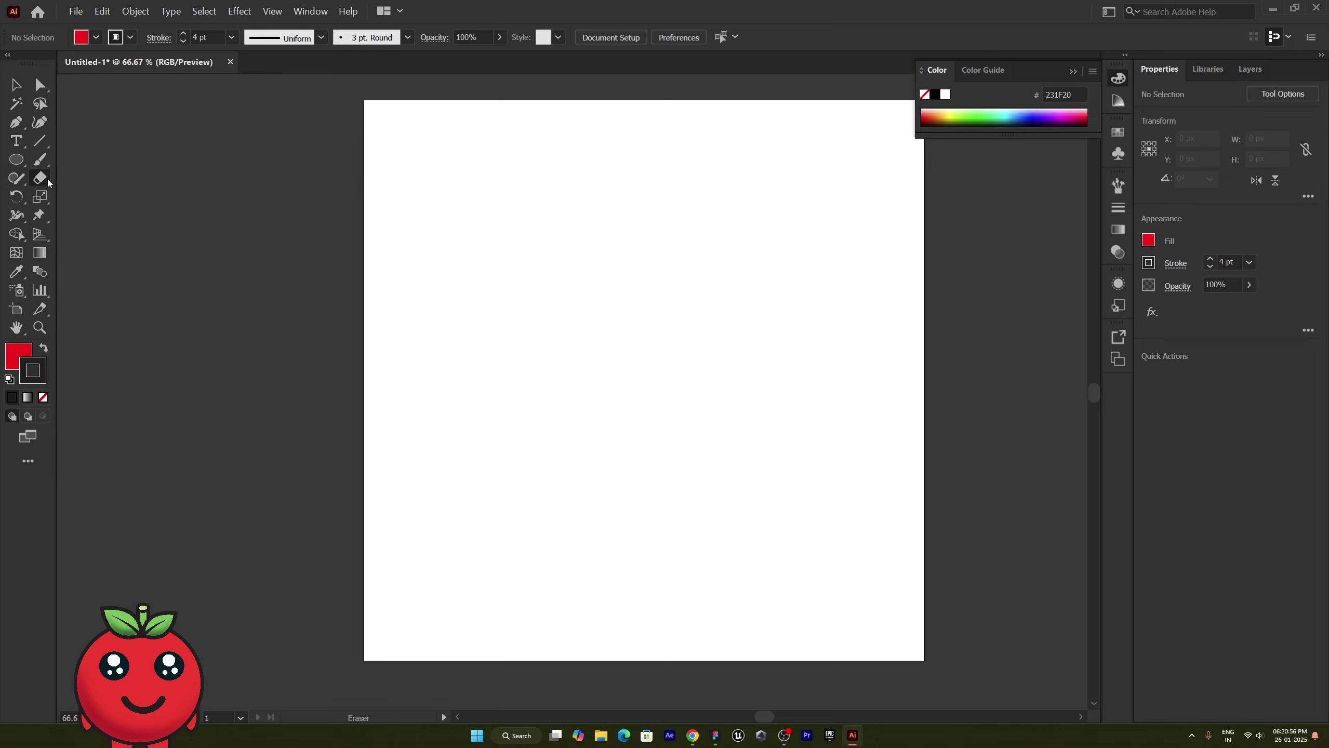
{"action": "left_click", "coordinate": [14, 179]}
{"action": "left_click", "coordinate": [14, 180]}
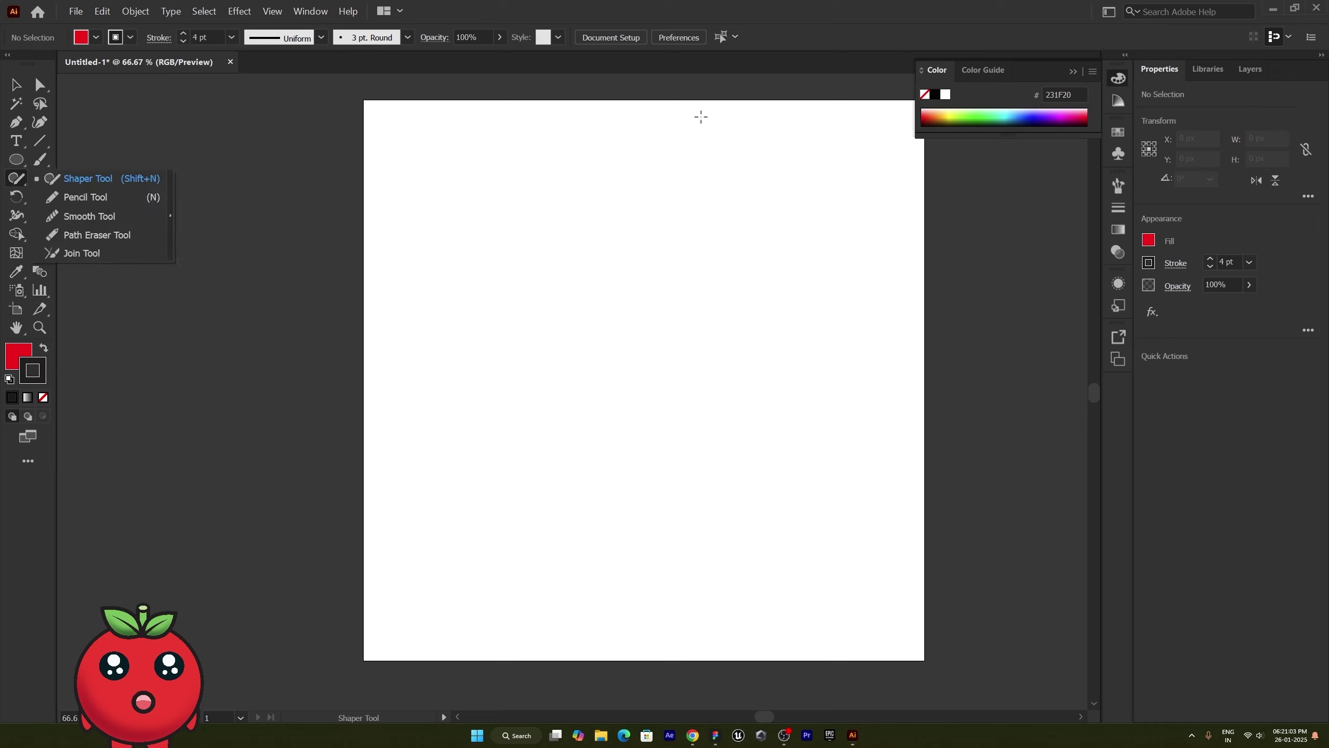
{"action": "left_click", "coordinate": [87, 179]}
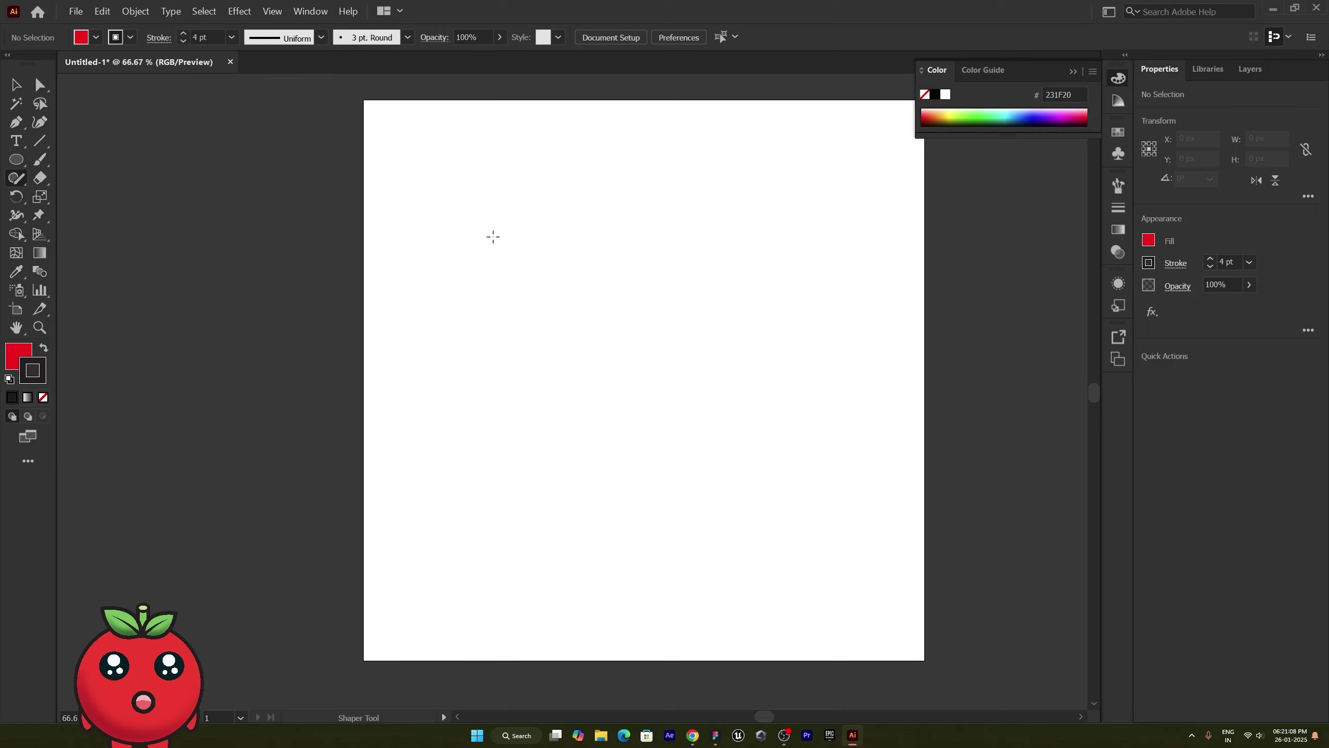
{"action": "right_click", "coordinate": [16, 160]}
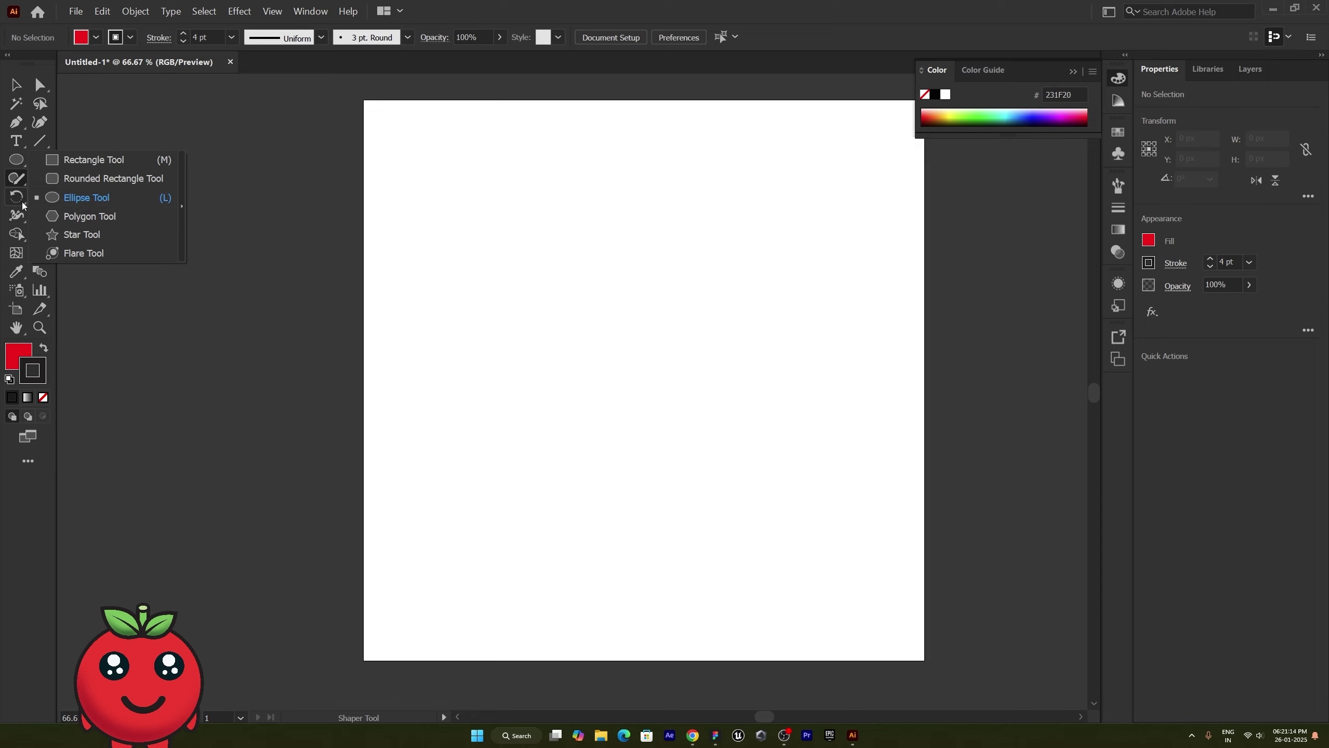
{"action": "left_click", "coordinate": [19, 183]}
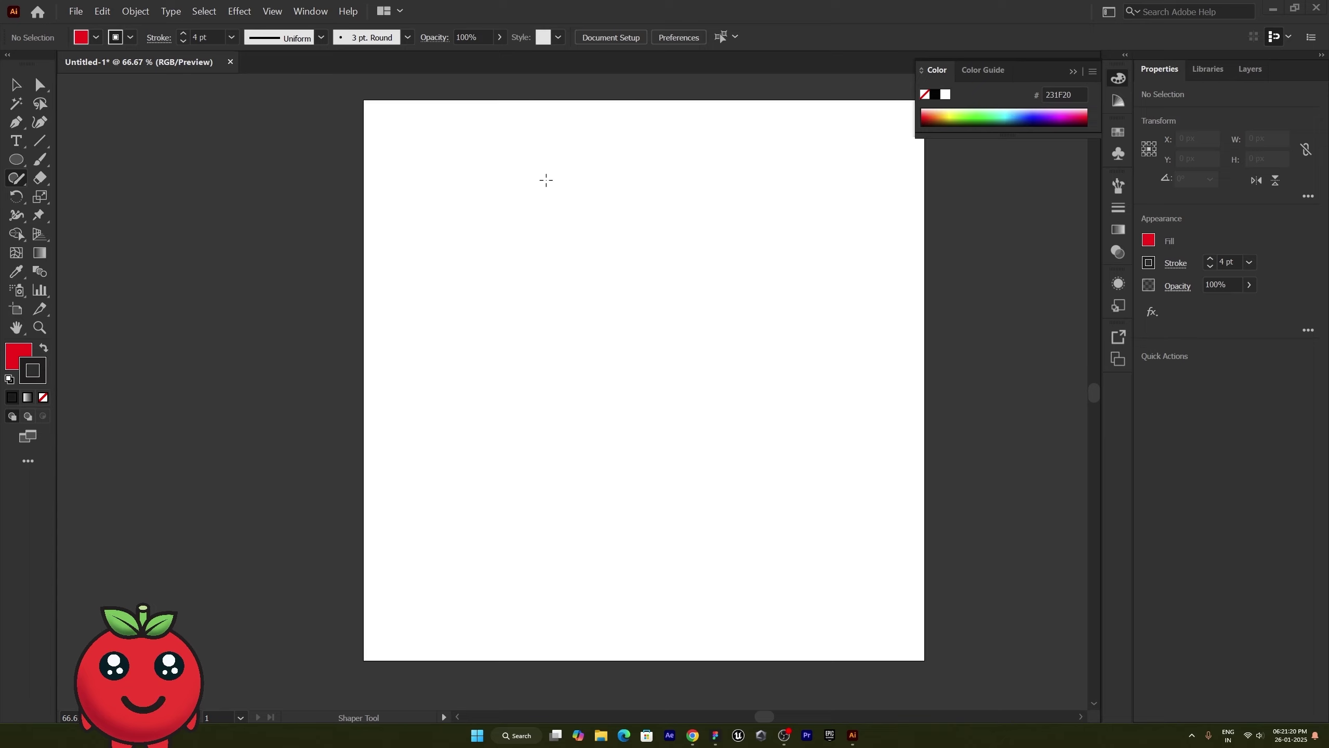
Sketch a circle, triangle, wide rectangle, square, diamond and hexagon on the artboard with the Shaper tool
{"action": "mouse_move", "coordinate": [546, 180]}
{"action": "left_mouse_down"}
{"action": "mouse_move", "coordinate": [580, 207]}
{"action": "mouse_move", "coordinate": [548, 237]}
{"action": "mouse_move", "coordinate": [529, 186]}
{"action": "left_mouse_up"}
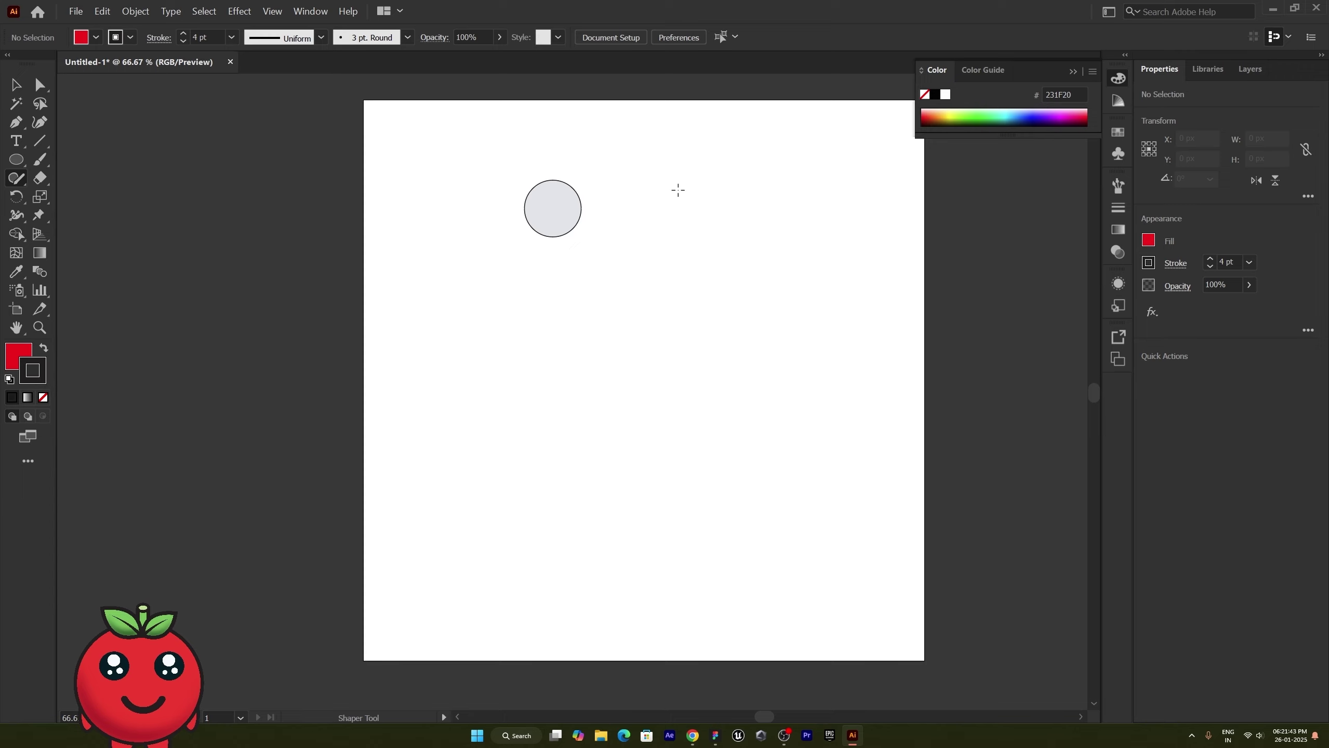
{"action": "mouse_move", "coordinate": [678, 190]}
{"action": "left_mouse_down"}
{"action": "mouse_move", "coordinate": [643, 239]}
{"action": "mouse_move", "coordinate": [716, 245]}
{"action": "mouse_move", "coordinate": [677, 190]}
{"action": "left_mouse_up"}
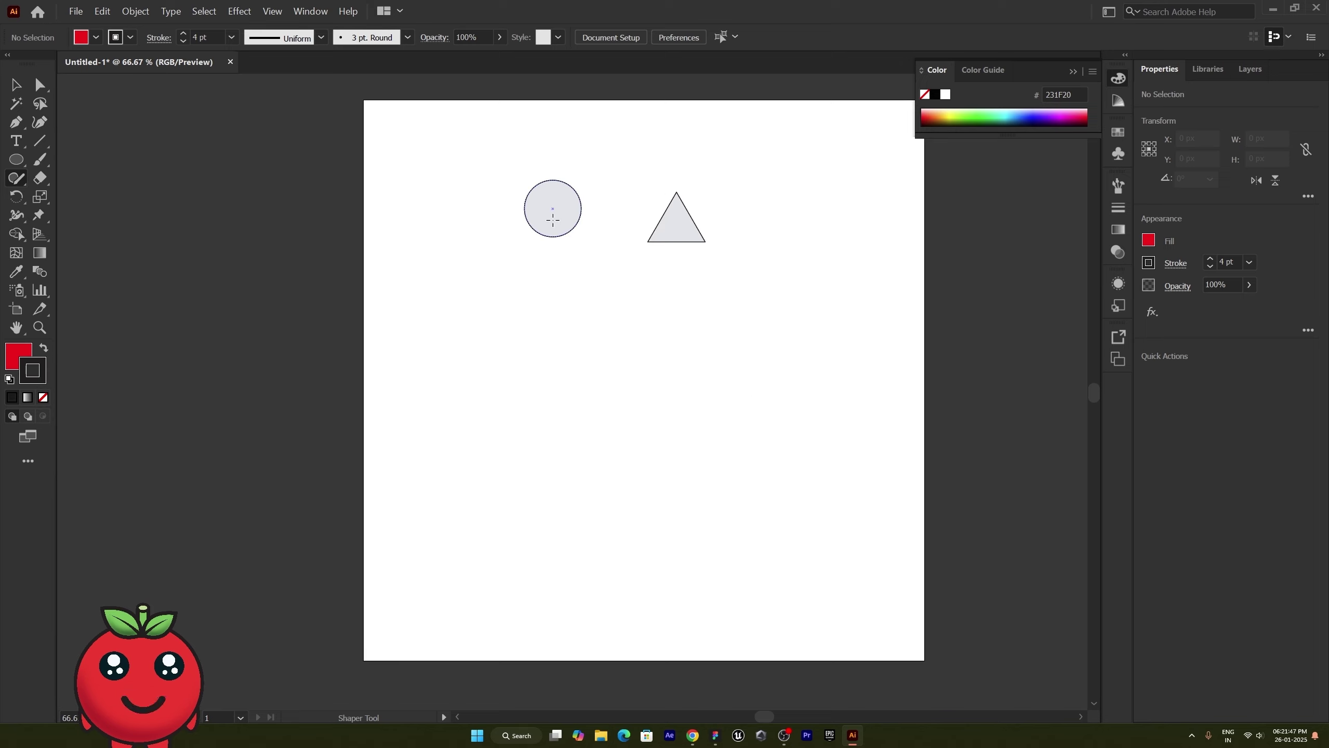
{"action": "mouse_move", "coordinate": [513, 279]}
{"action": "left_mouse_down"}
{"action": "mouse_move", "coordinate": [722, 291]}
{"action": "mouse_move", "coordinate": [722, 356]}
{"action": "mouse_move", "coordinate": [503, 281]}
{"action": "left_mouse_up"}
{"action": "mouse_move", "coordinate": [496, 401]}
{"action": "left_mouse_down"}
{"action": "mouse_move", "coordinate": [495, 465]}
{"action": "mouse_move", "coordinate": [548, 468]}
{"action": "mouse_move", "coordinate": [582, 419]}
{"action": "mouse_move", "coordinate": [524, 390]}
{"action": "mouse_move", "coordinate": [498, 393]}
{"action": "left_mouse_up"}
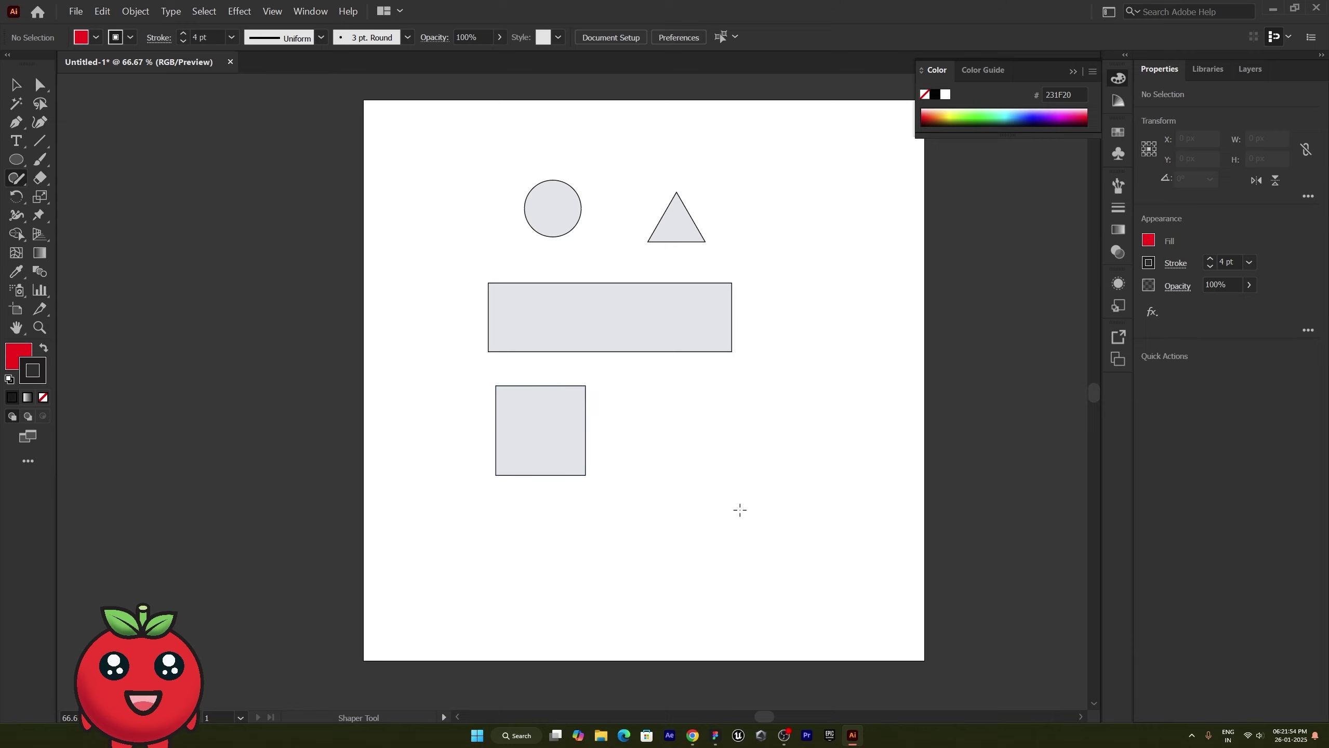
{"action": "mouse_move", "coordinate": [740, 387]}
{"action": "left_mouse_down"}
{"action": "mouse_move", "coordinate": [723, 419]}
{"action": "mouse_move", "coordinate": [754, 441]}
{"action": "mouse_move", "coordinate": [792, 432]}
{"action": "mouse_move", "coordinate": [802, 414]}
{"action": "mouse_move", "coordinate": [776, 390]}
{"action": "mouse_move", "coordinate": [733, 386]}
{"action": "left_mouse_up"}
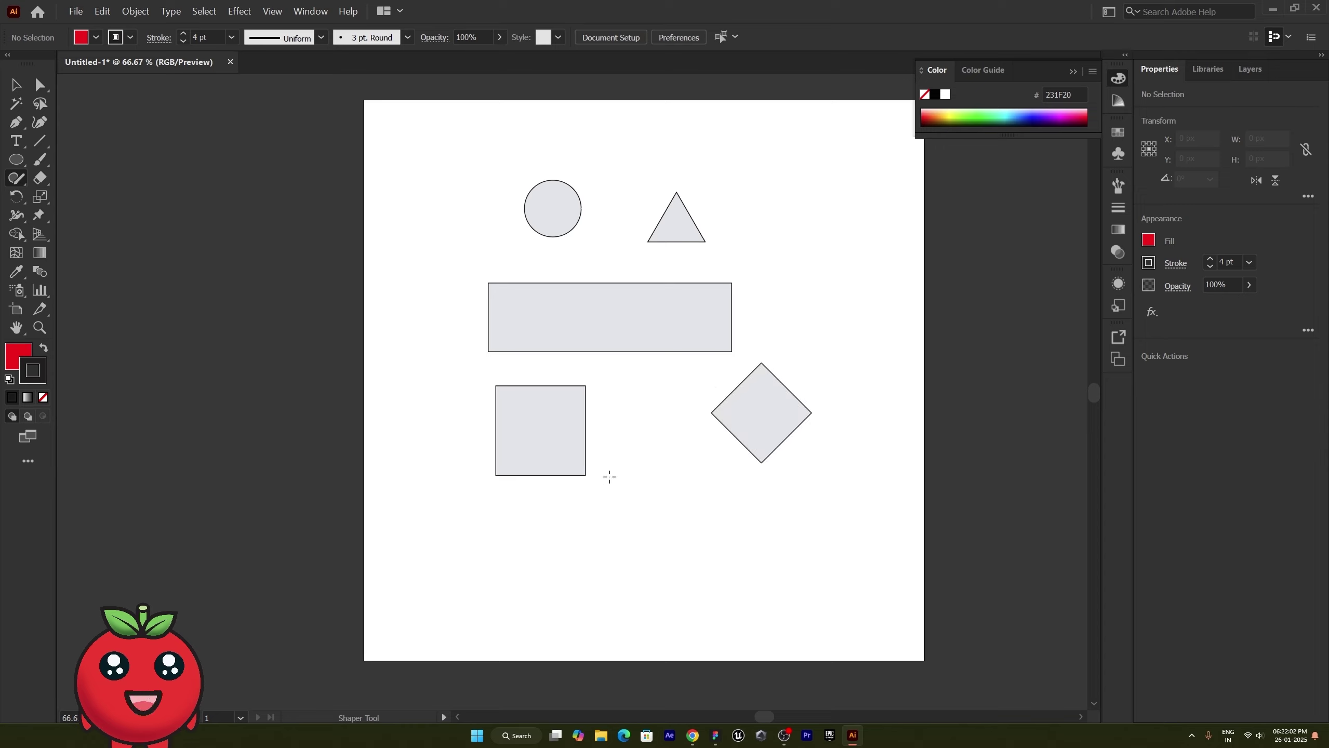
{"action": "mouse_move", "coordinate": [668, 458]}
{"action": "left_mouse_down"}
{"action": "mouse_move", "coordinate": [642, 483]}
{"action": "mouse_move", "coordinate": [668, 512]}
{"action": "mouse_move", "coordinate": [707, 515]}
{"action": "mouse_move", "coordinate": [730, 491]}
{"action": "mouse_move", "coordinate": [706, 457]}
{"action": "mouse_move", "coordinate": [668, 454]}
{"action": "left_mouse_up"}
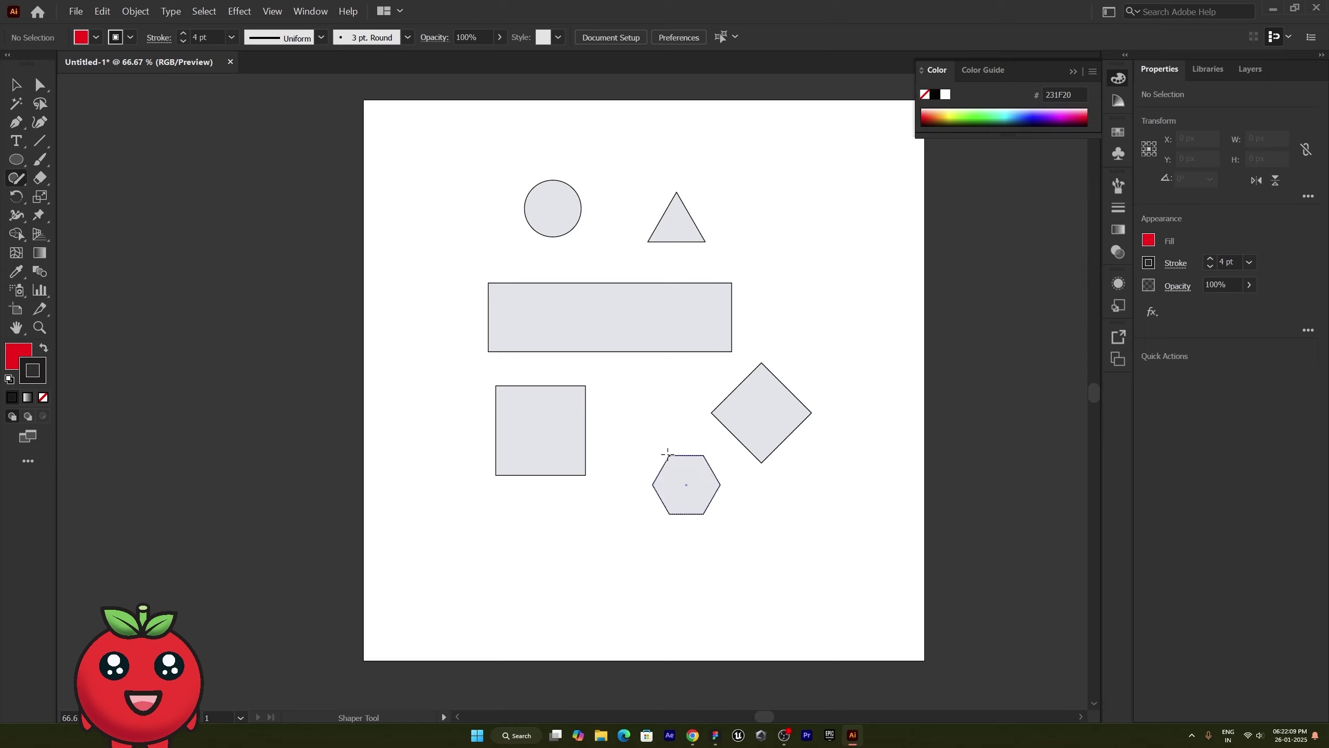
Select all six sketched shapes and delete them from the artboard
{"action": "left_click", "coordinate": [16, 84]}
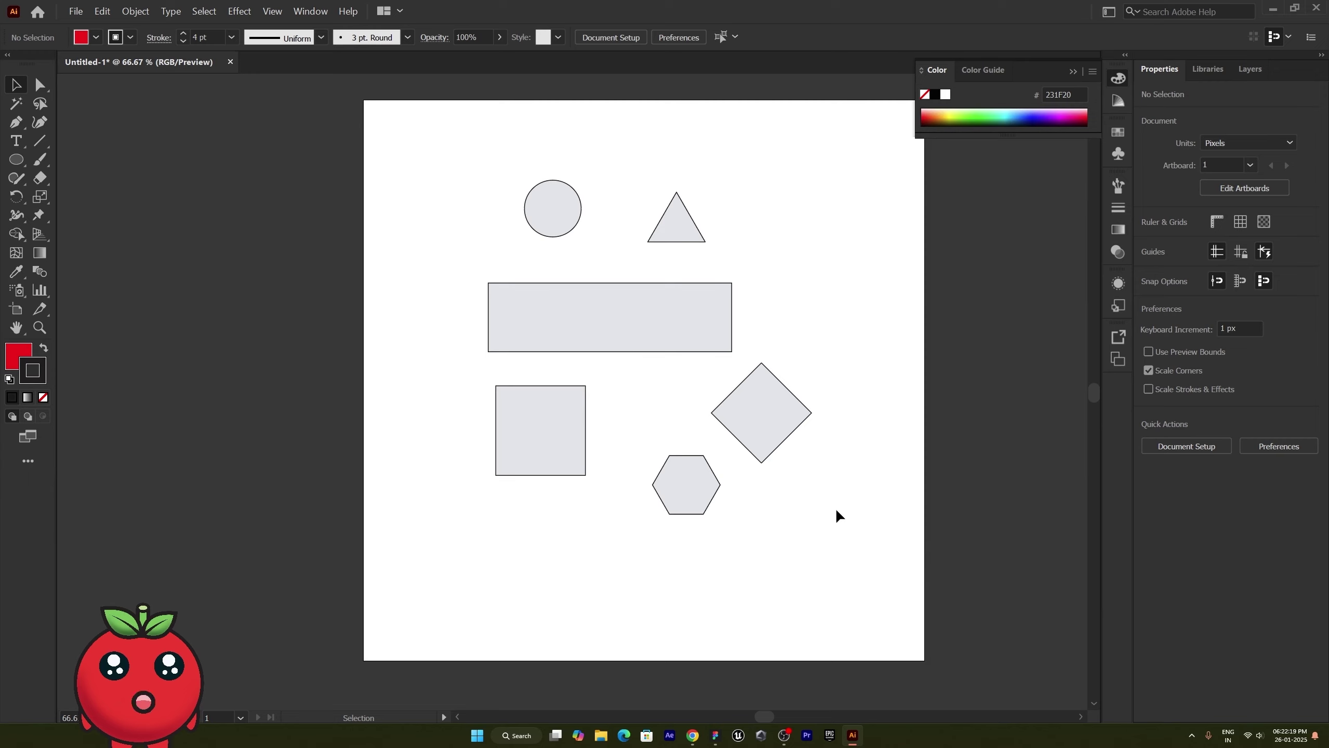
{"action": "left_click_drag", "start_coordinate": [836, 516], "coordinate": [505, 182]}
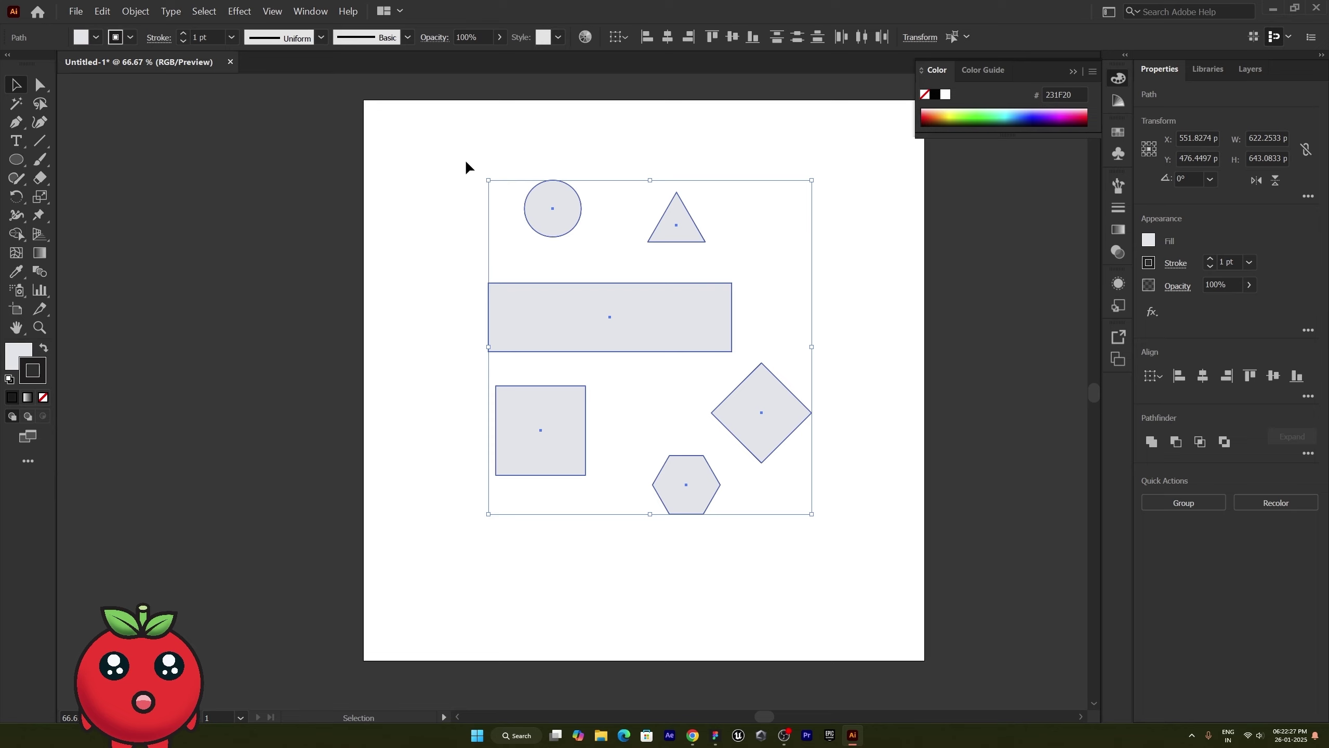
{"action": "left_click", "coordinate": [15, 178]}
{"action": "key", "text": "Delete"}
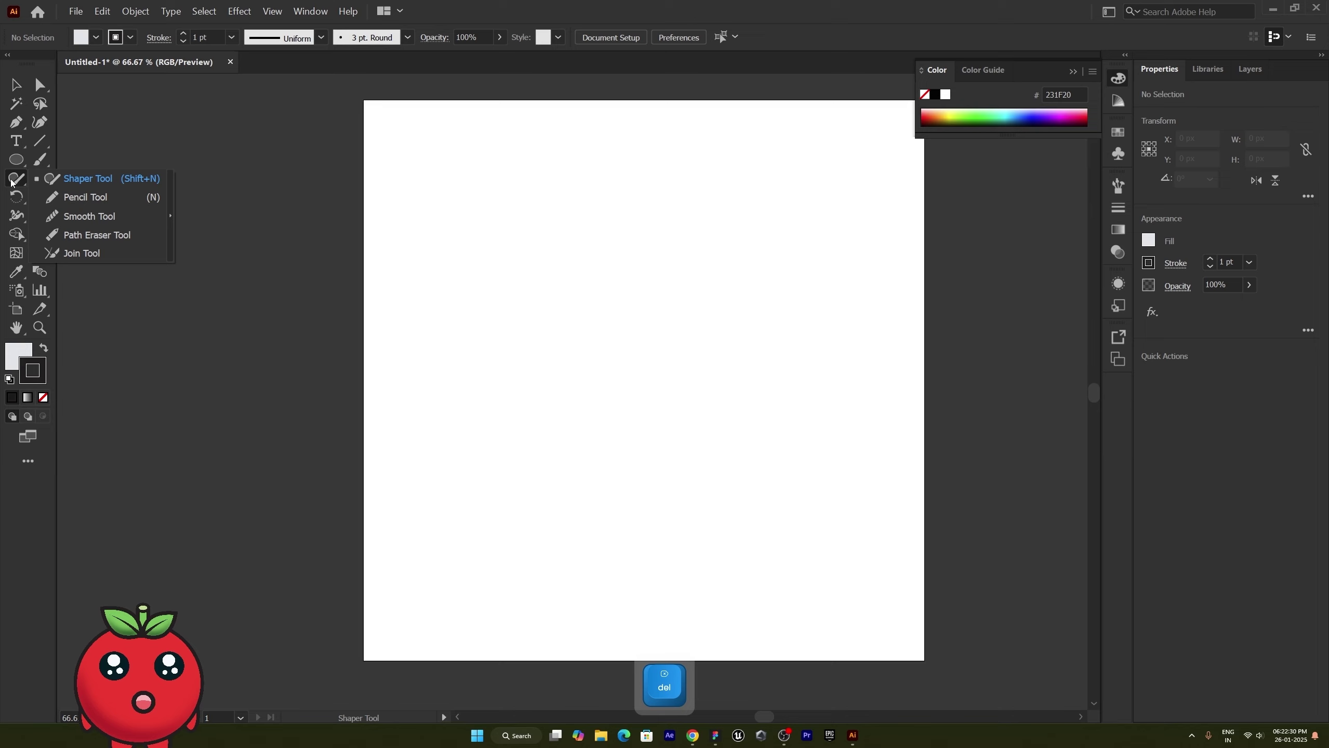
Paint a wavy horizontal line about 983 px wide across the upper artboard with the Paintbrush and the 3 pt. Round brush
{"action": "left_click", "coordinate": [66, 199]}
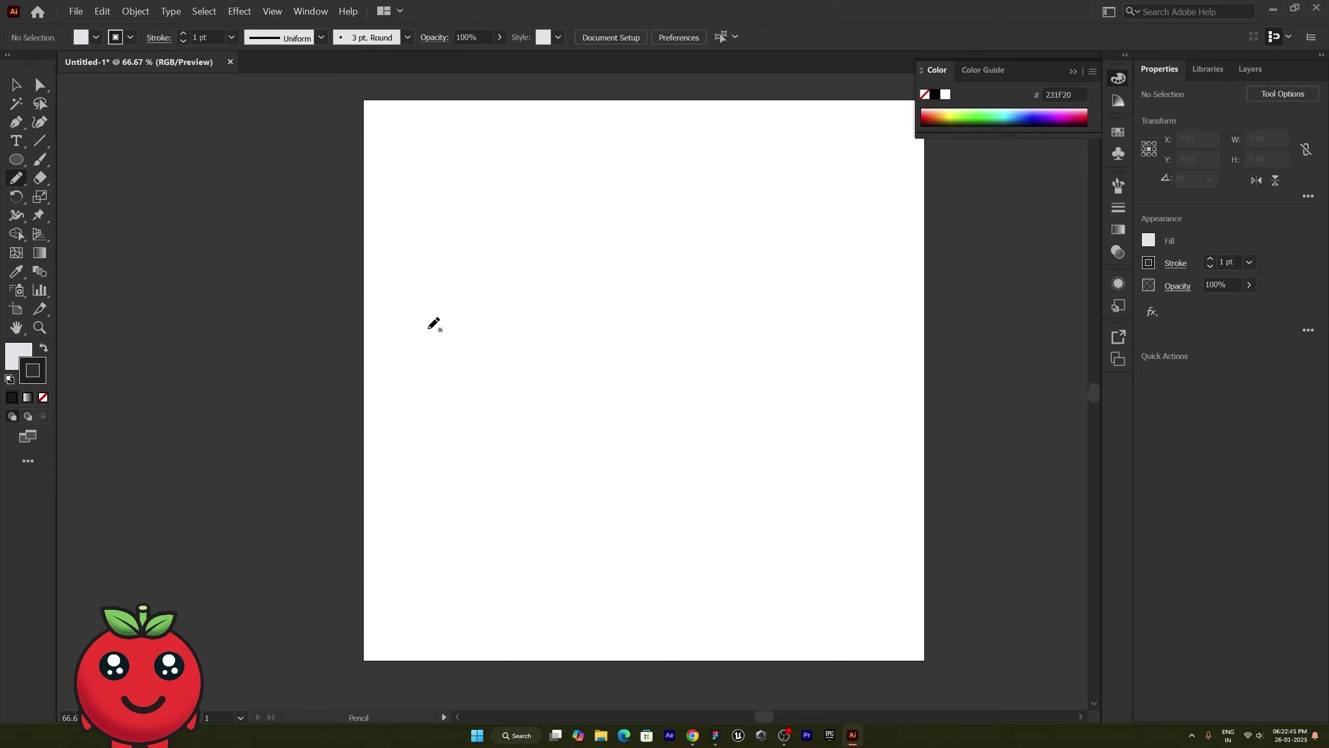
{"action": "left_click", "coordinate": [40, 159]}
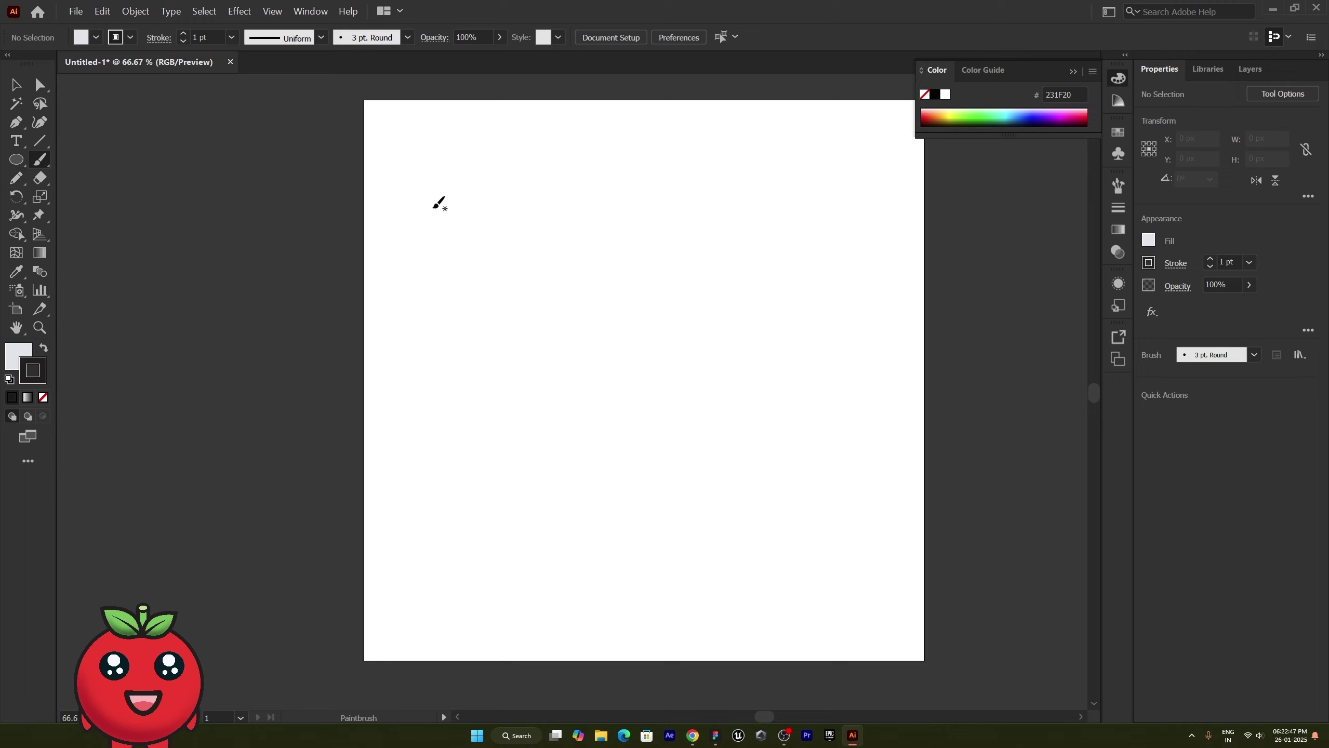
{"action": "mouse_move", "coordinate": [407, 207]}
{"action": "left_mouse_down"}
{"action": "mouse_move", "coordinate": [458, 191]}
{"action": "mouse_move", "coordinate": [630, 190]}
{"action": "mouse_move", "coordinate": [778, 225]}
{"action": "mouse_move", "coordinate": [914, 219]}
{"action": "left_mouse_up"}
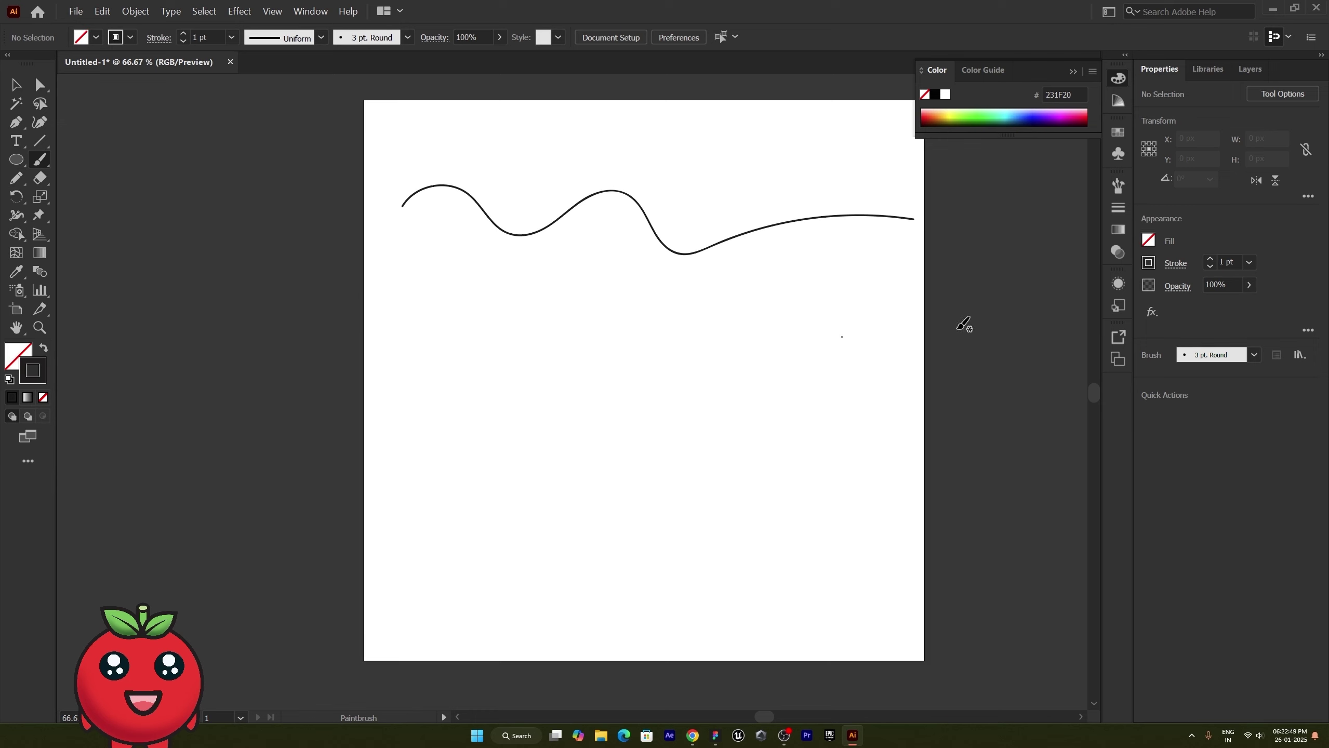
Apply the oval variable width profile, thick in the middle and tapered at both ends, to the painted wavy line
{"action": "left_click", "coordinate": [16, 84]}
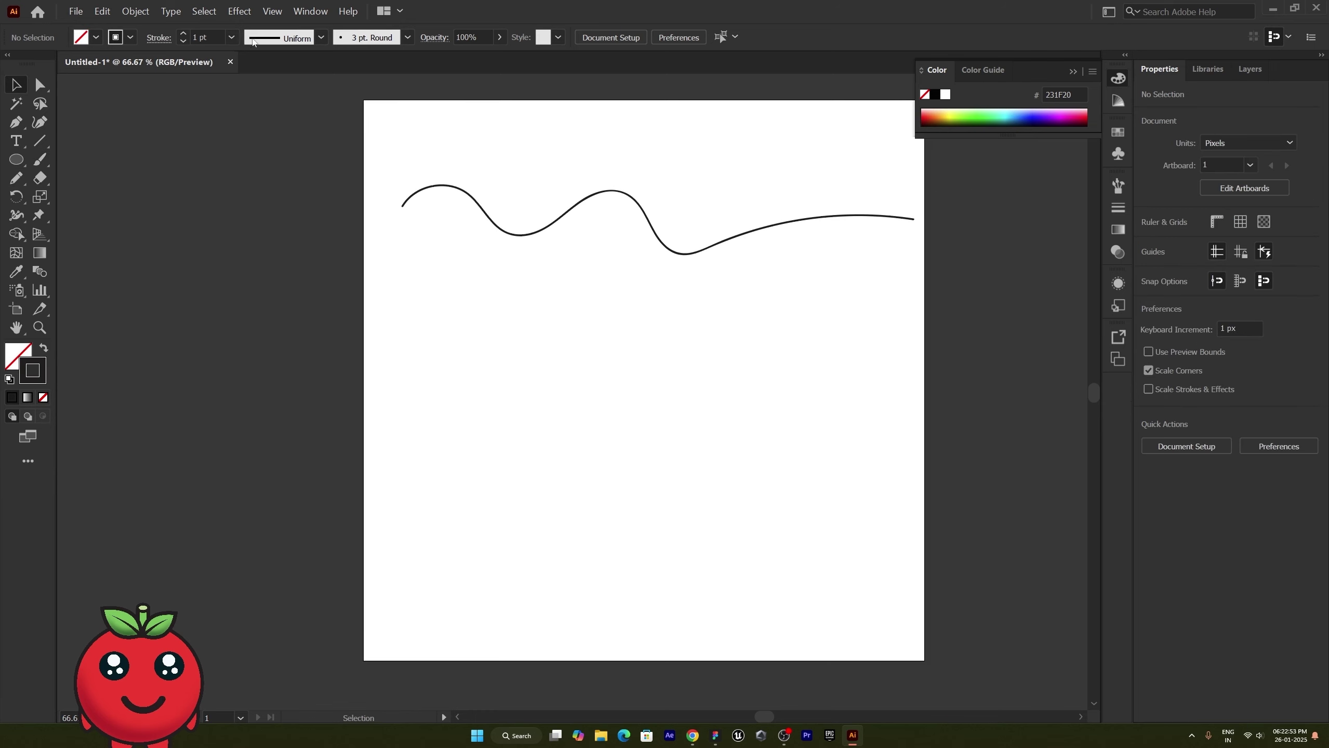
{"action": "left_click", "coordinate": [321, 38]}
{"action": "left_click", "coordinate": [284, 86]}
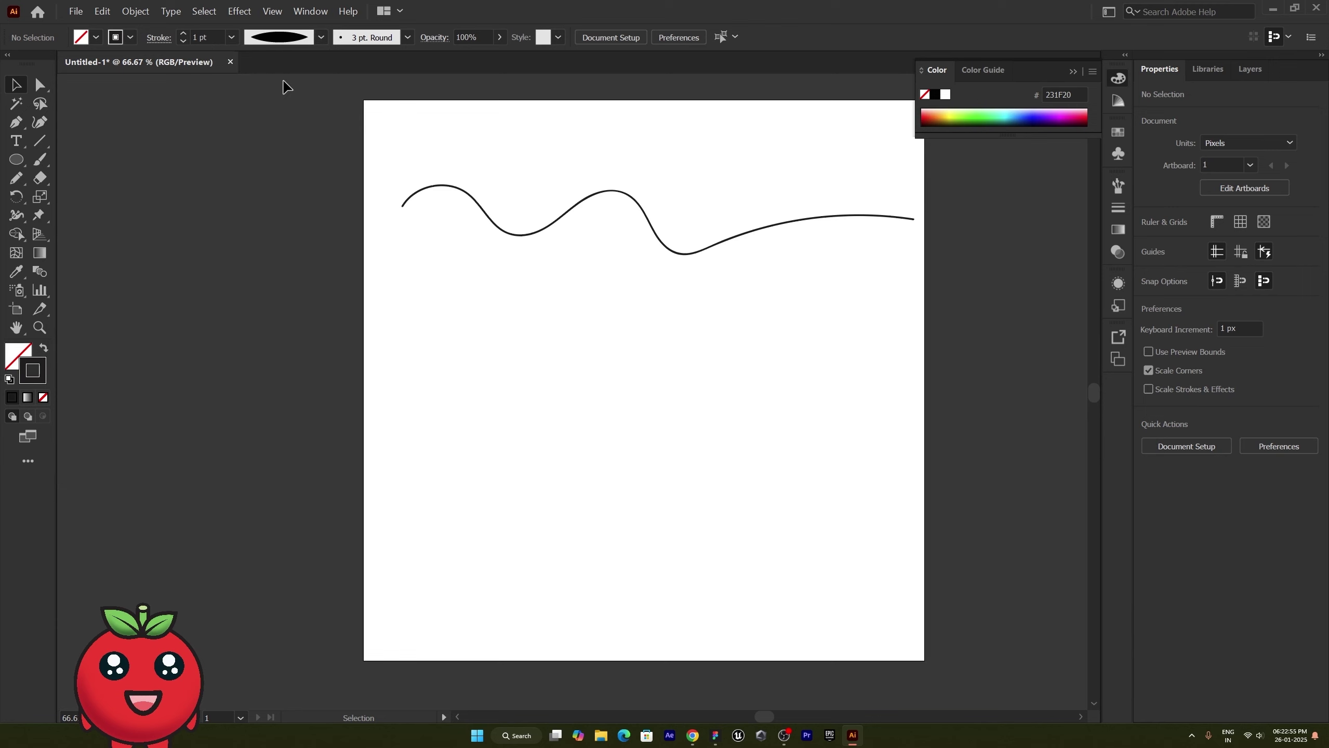
{"action": "left_click", "coordinate": [455, 188]}
{"action": "left_click", "coordinate": [321, 37]}
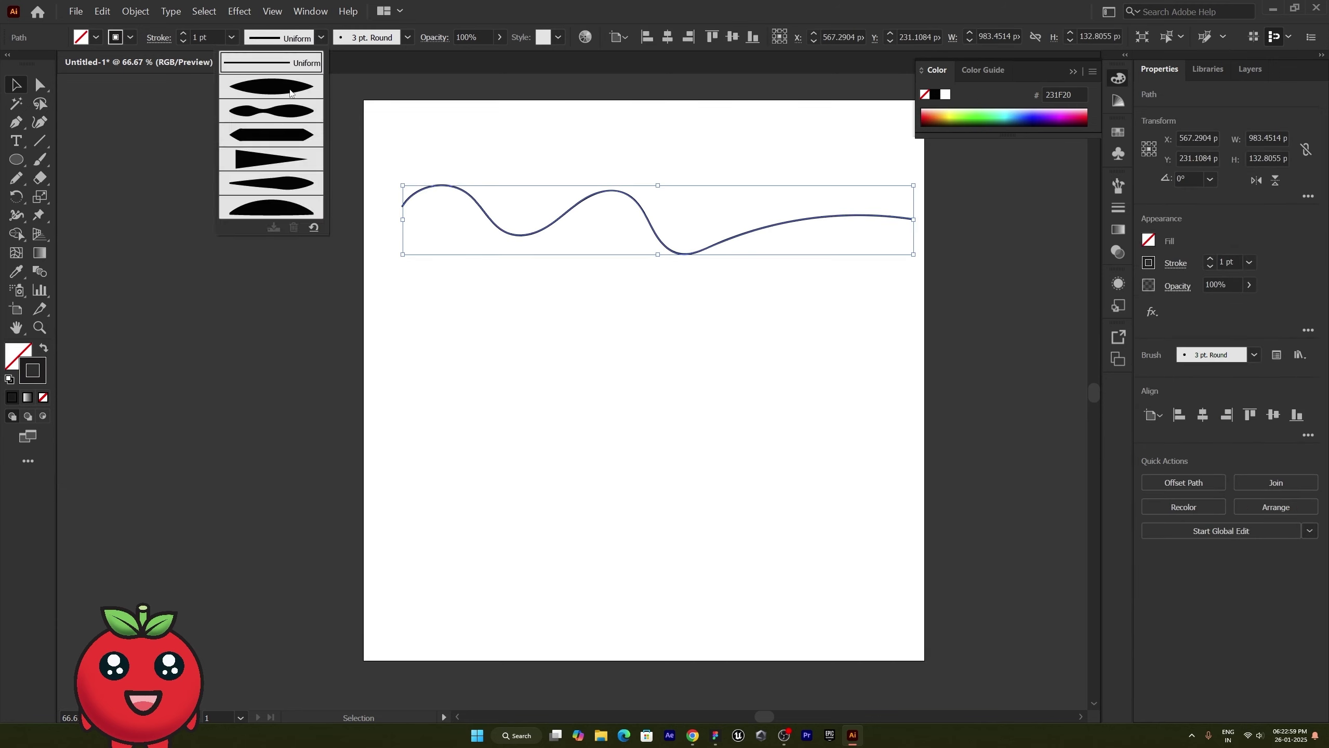
{"action": "left_click", "coordinate": [290, 92]}
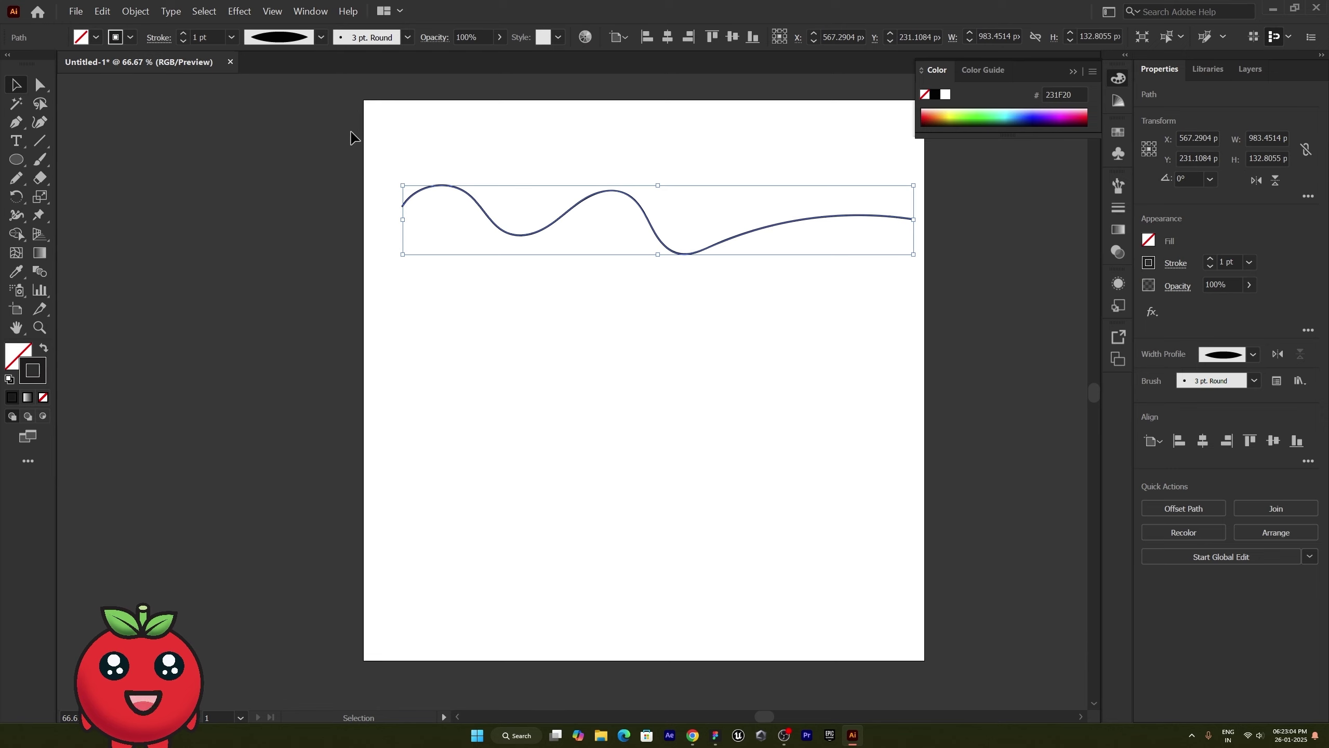
Delete the painted wavy line from the artboard
{"action": "left_click", "coordinate": [450, 288]}
{"action": "left_click", "coordinate": [488, 214]}
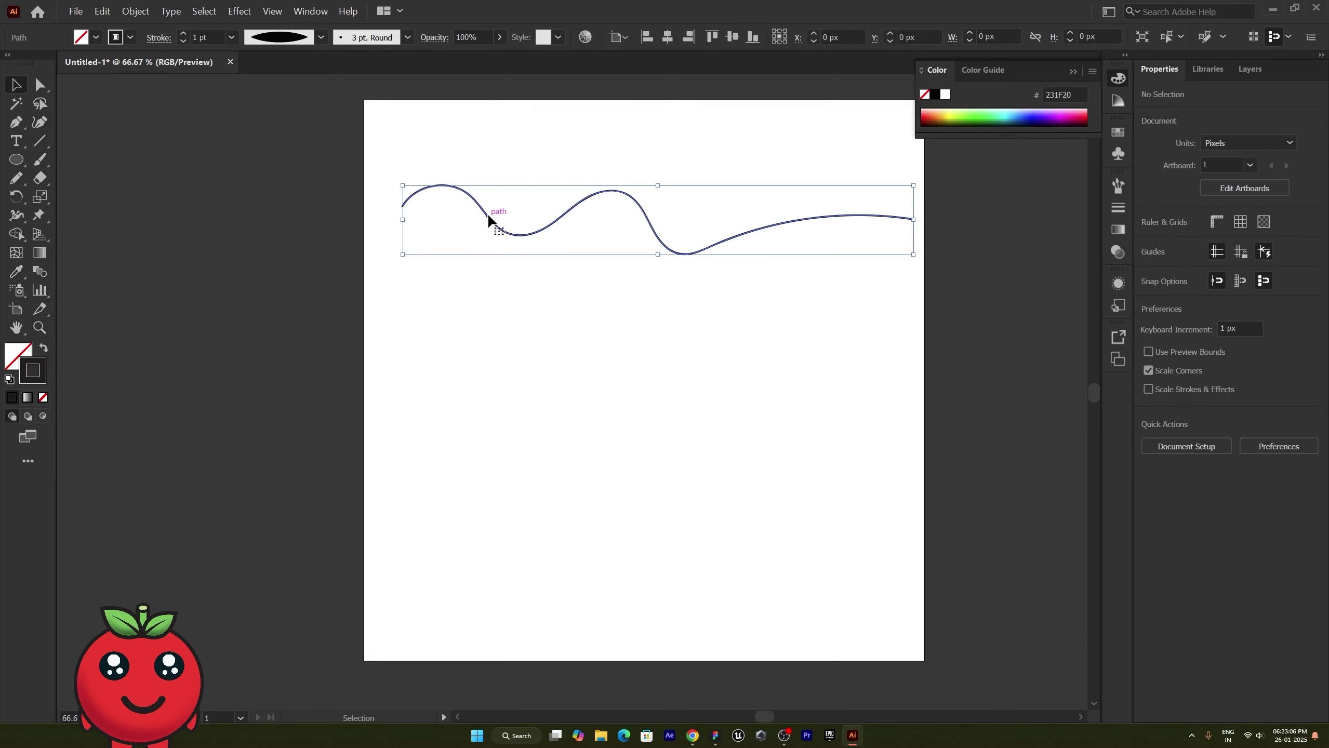
{"action": "key", "text": "Delete"}
Draw a winding freehand line about 962 by 380 px with the Pencil tool and set its stroke to 6 pt
{"action": "left_click", "coordinate": [17, 182]}
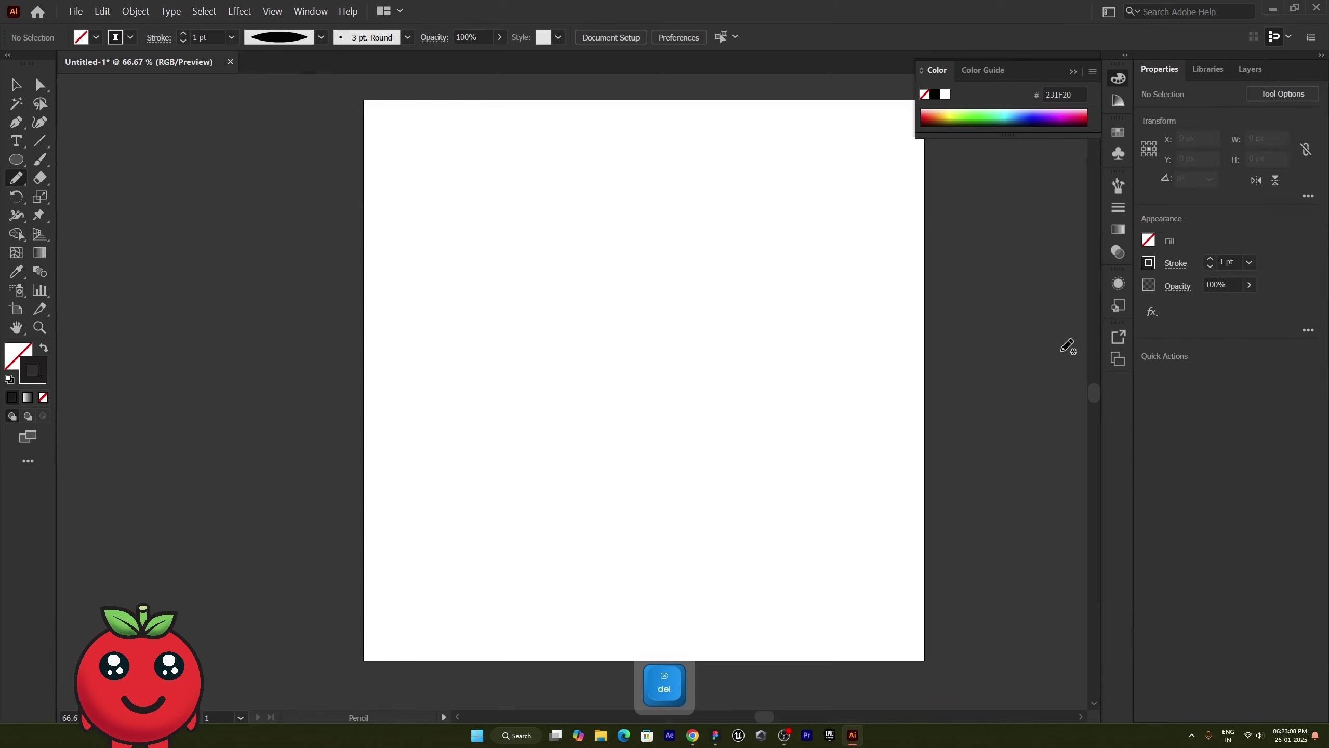
{"action": "mouse_move", "coordinate": [401, 252]}
{"action": "left_mouse_down"}
{"action": "mouse_move", "coordinate": [438, 221]}
{"action": "mouse_move", "coordinate": [490, 260]}
{"action": "mouse_move", "coordinate": [580, 264]}
{"action": "mouse_move", "coordinate": [688, 229]}
{"action": "mouse_move", "coordinate": [876, 257]}
{"action": "mouse_move", "coordinate": [899, 277]}
{"action": "mouse_move", "coordinate": [734, 351]}
{"action": "mouse_move", "coordinate": [895, 397]}
{"action": "left_mouse_up"}
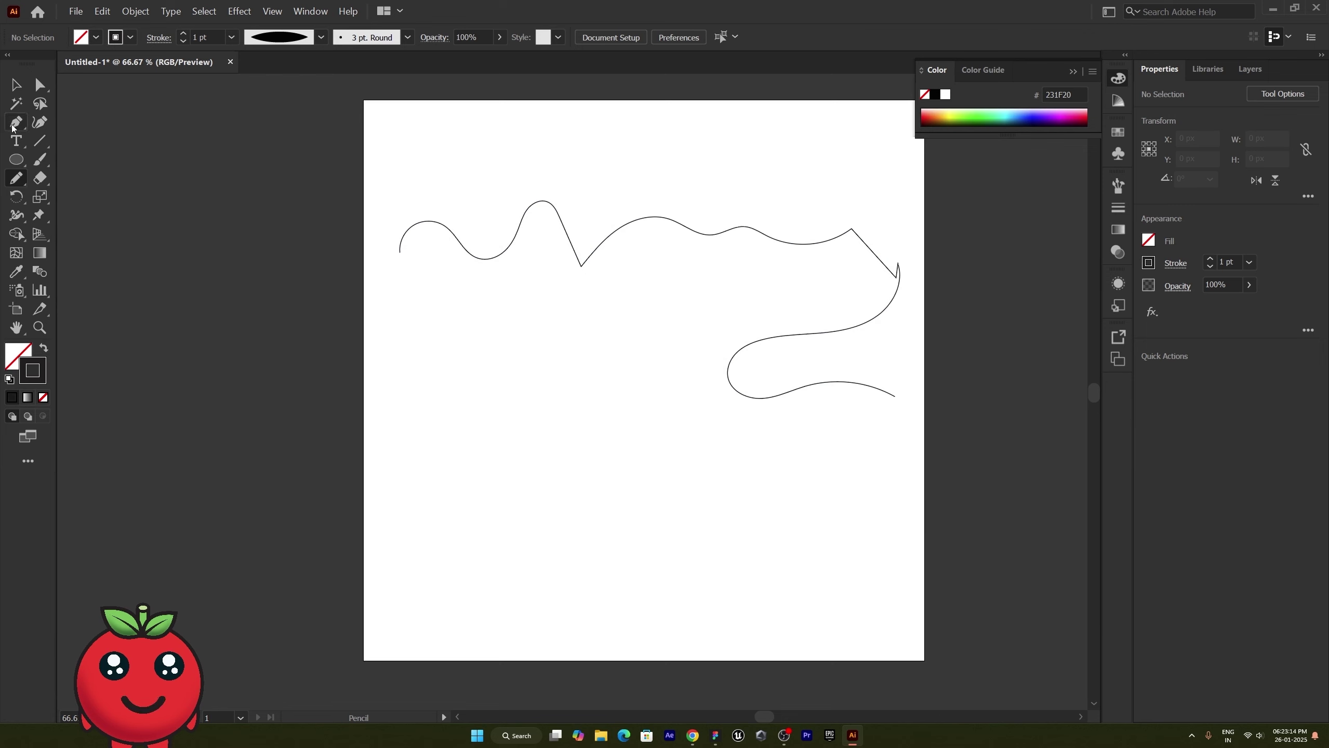
{"action": "left_click", "coordinate": [15, 85]}
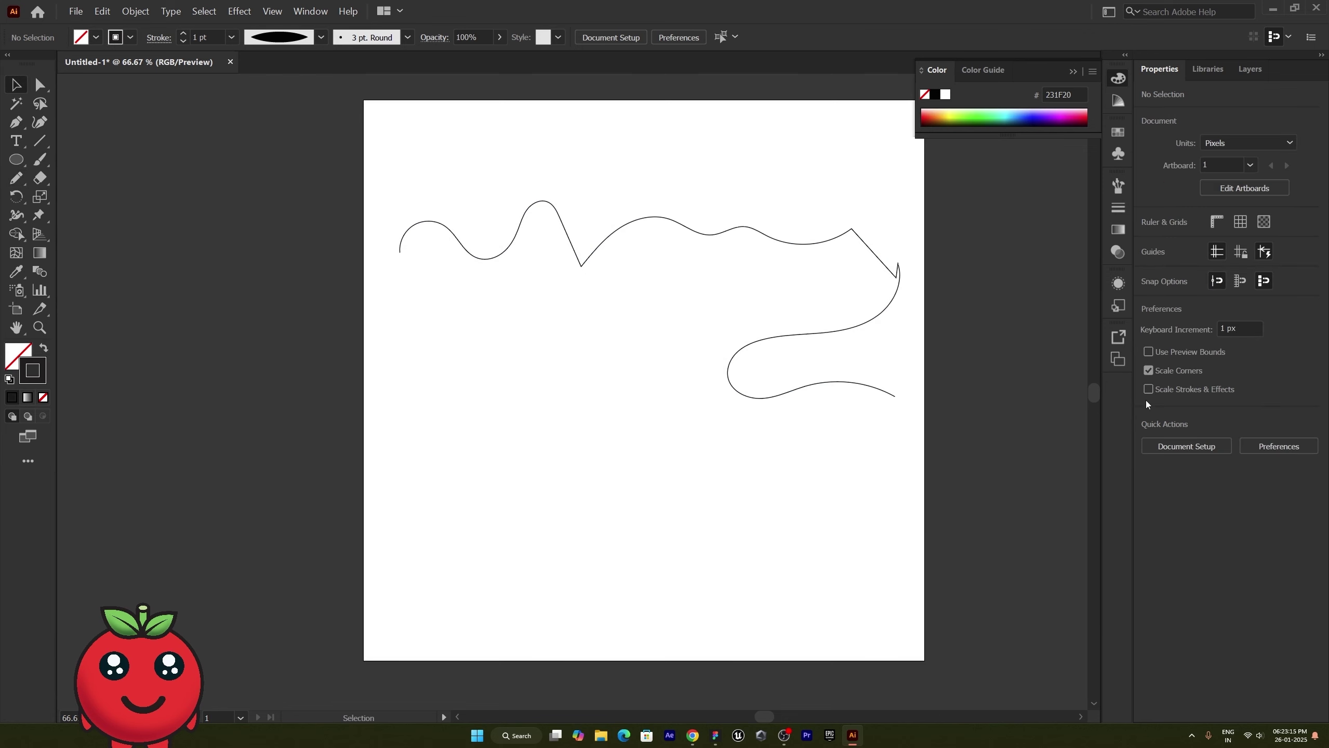
{"action": "left_click", "coordinate": [874, 250]}
{"action": "left_click", "coordinate": [1210, 258]}
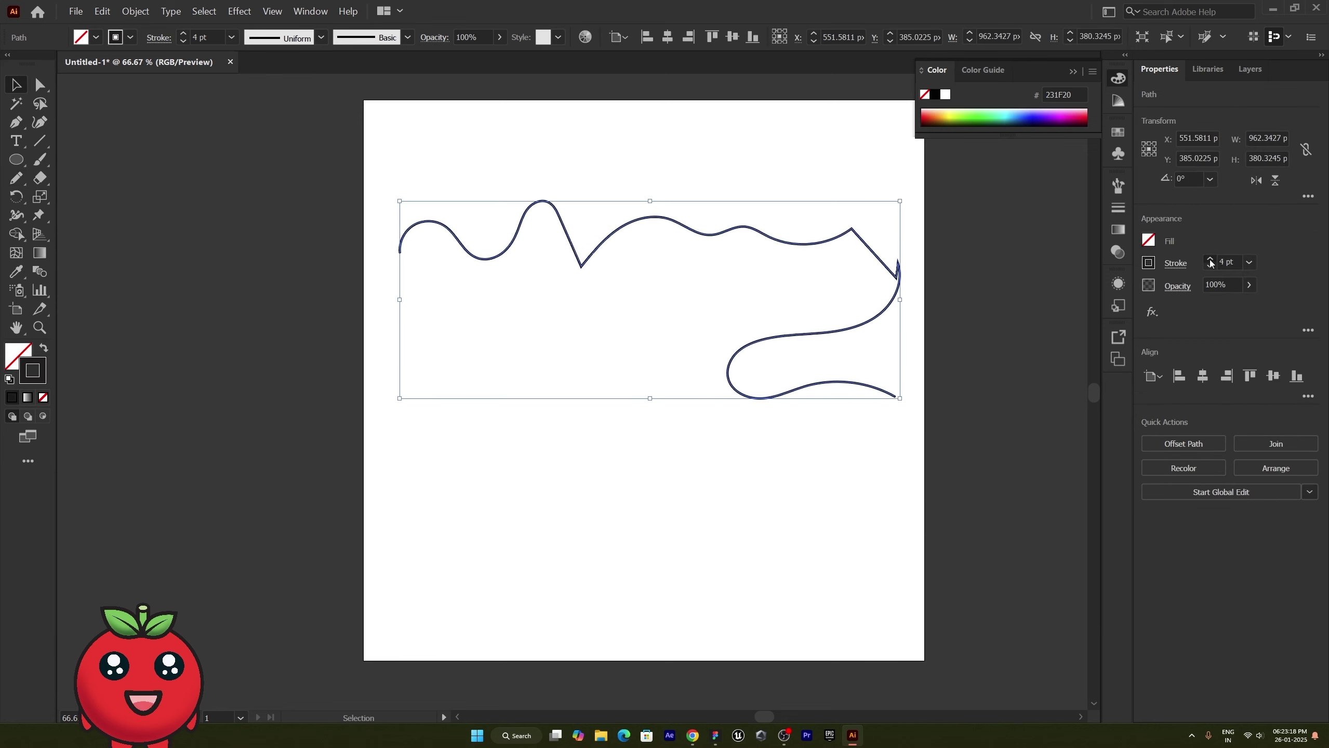
{"action": "left_click", "coordinate": [1210, 260]}
{"action": "left_click", "coordinate": [1210, 260]}
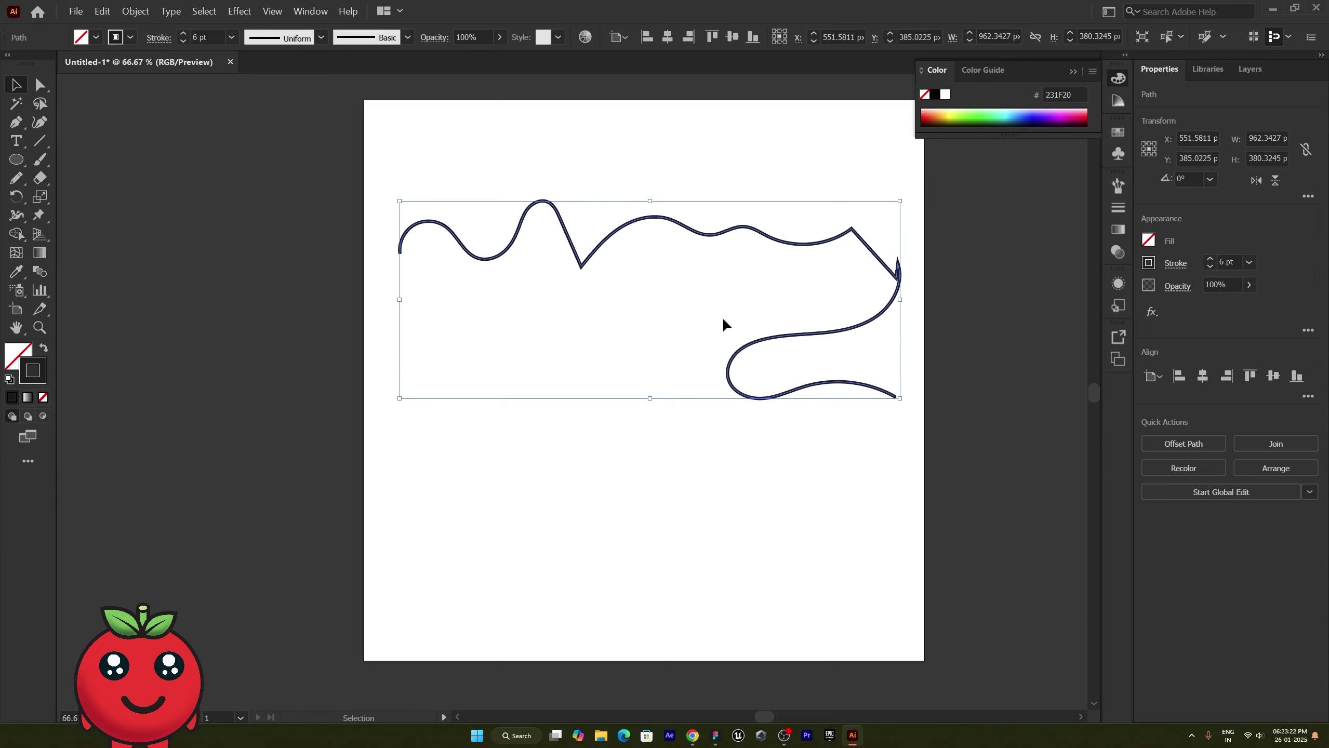
Apply the oval variable width profile, thick in the middle and tapered at both ends, to the pencil line
{"action": "left_click", "coordinate": [321, 38]}
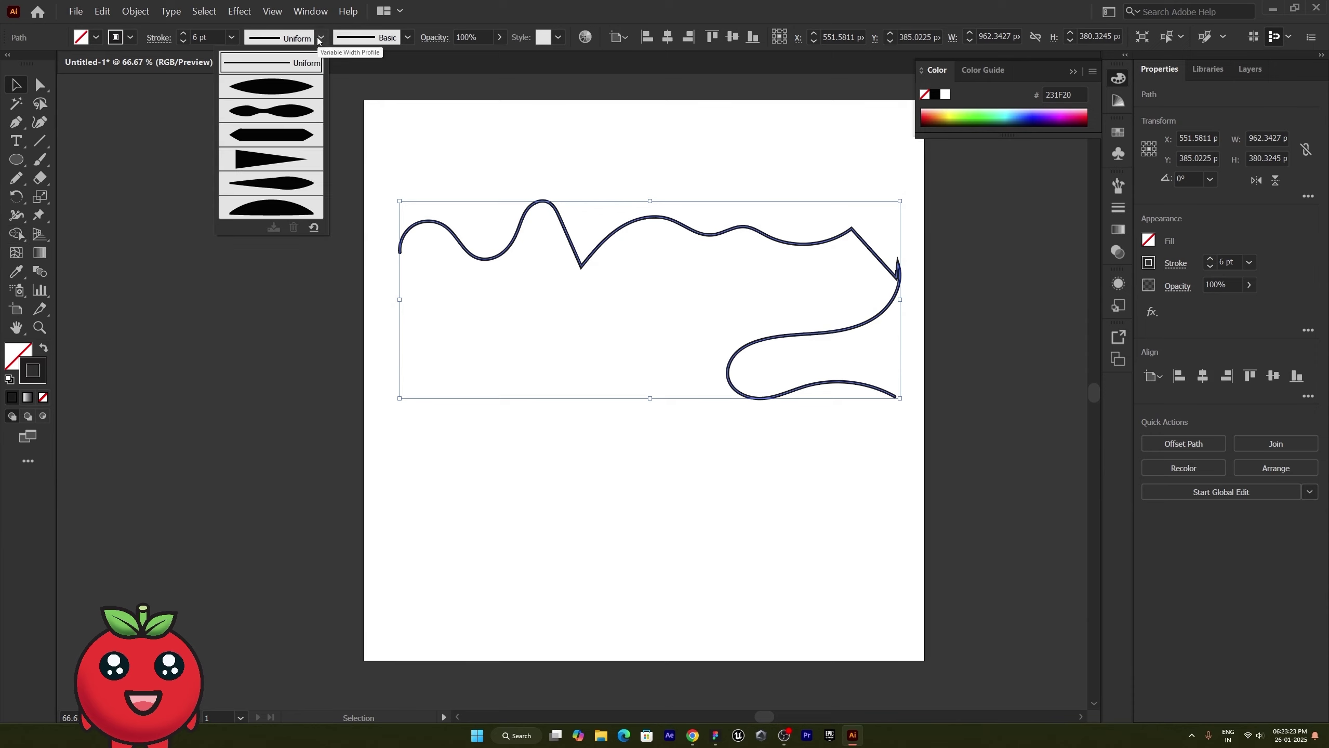
{"action": "left_click", "coordinate": [289, 89]}
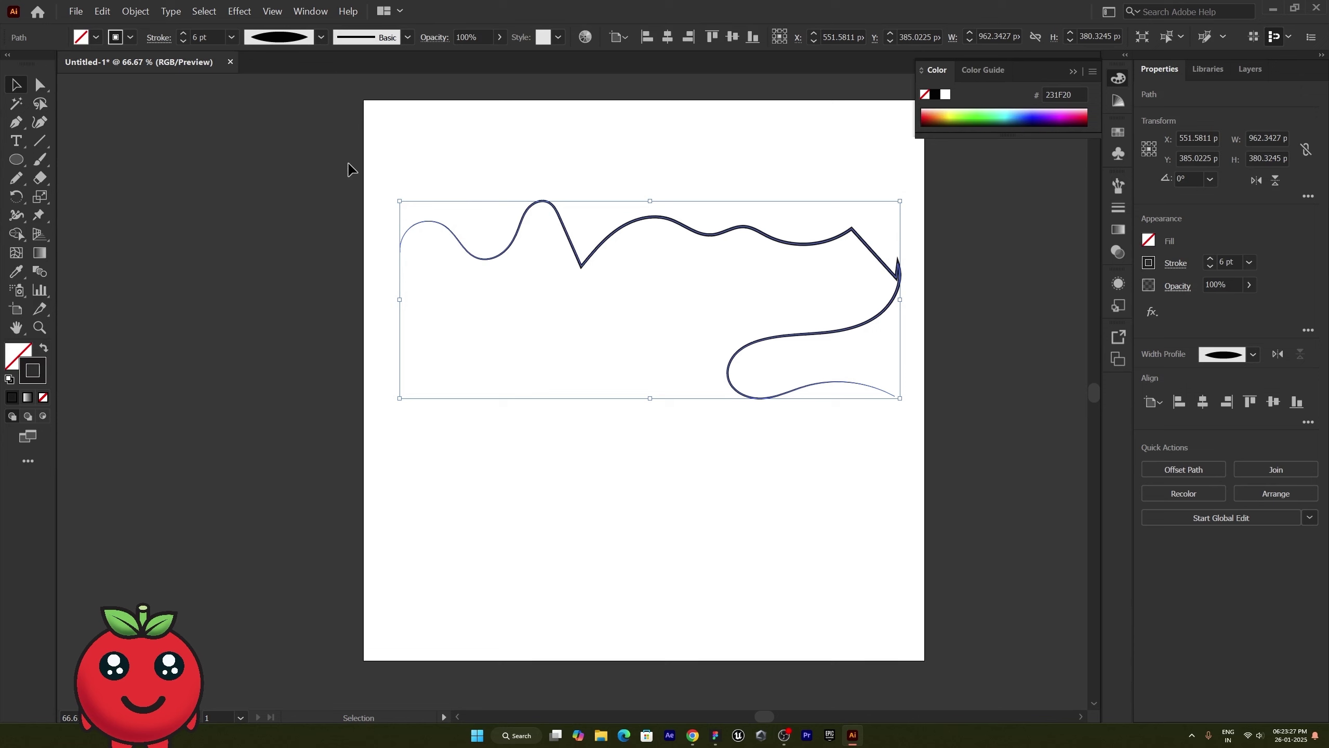
{"action": "left_click", "coordinate": [359, 195]}
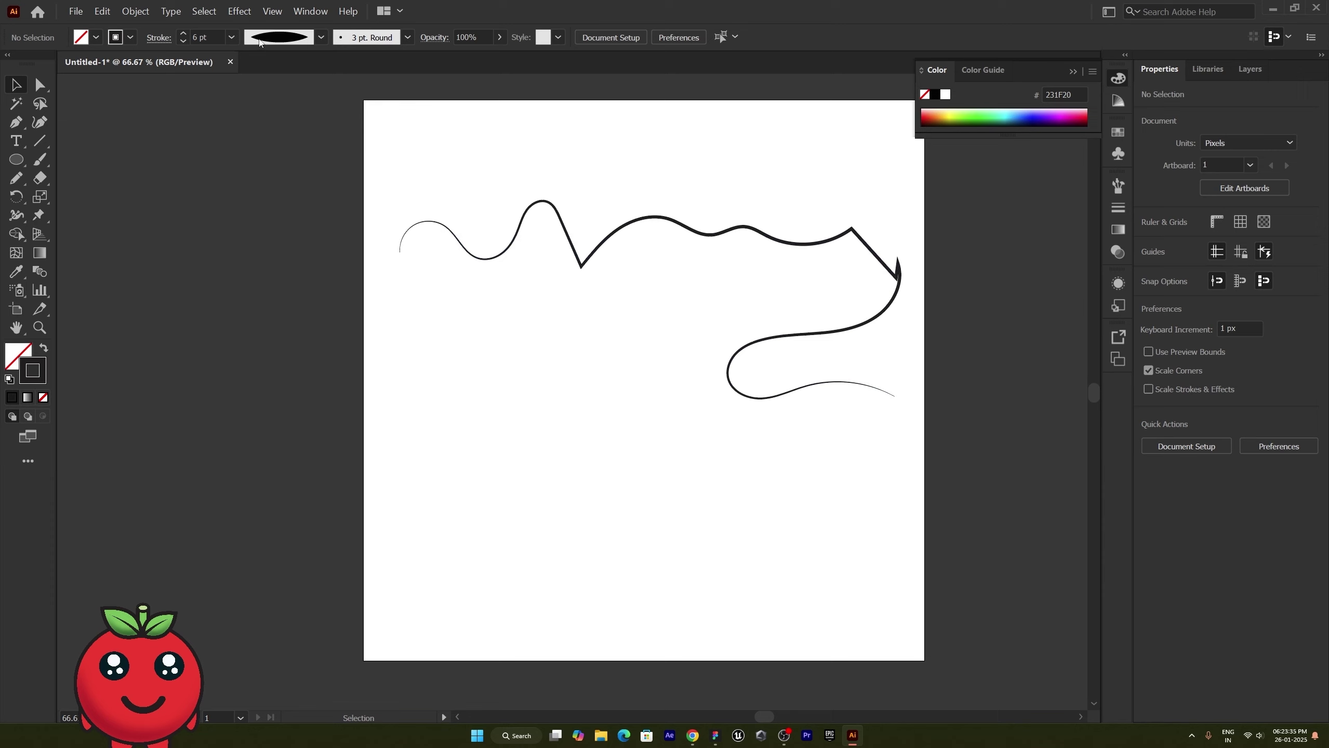
Apply the variable width profile with two bulges and a narrow middle to the pencil line
{"action": "left_click", "coordinate": [321, 36]}
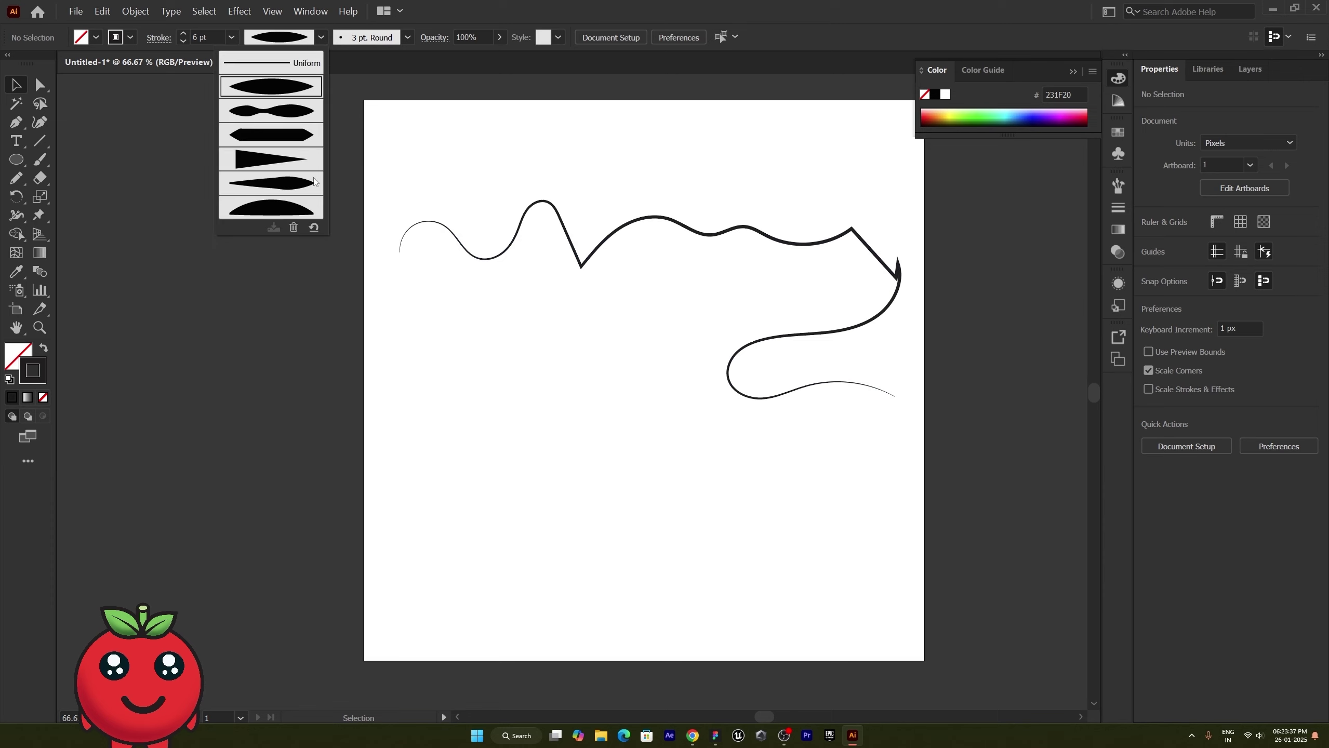
{"action": "left_click", "coordinate": [281, 111]}
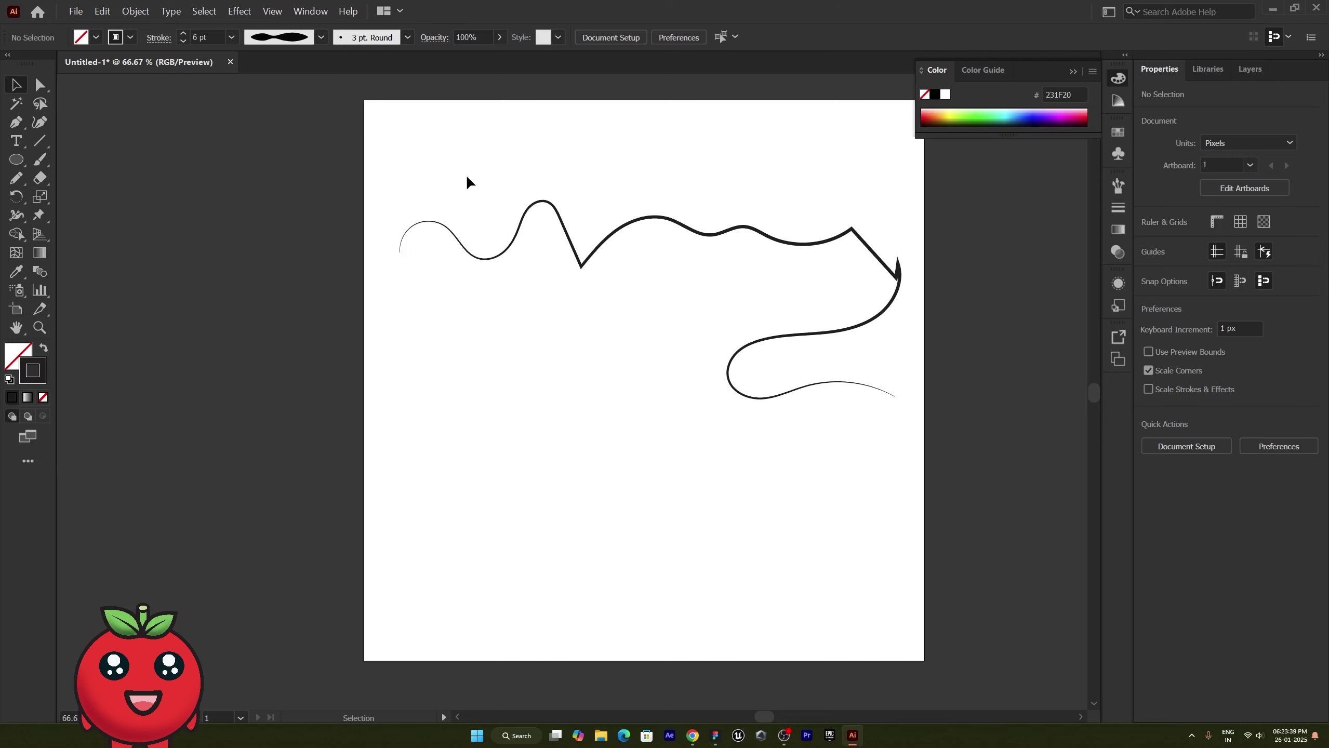
{"action": "left_click", "coordinate": [590, 255]}
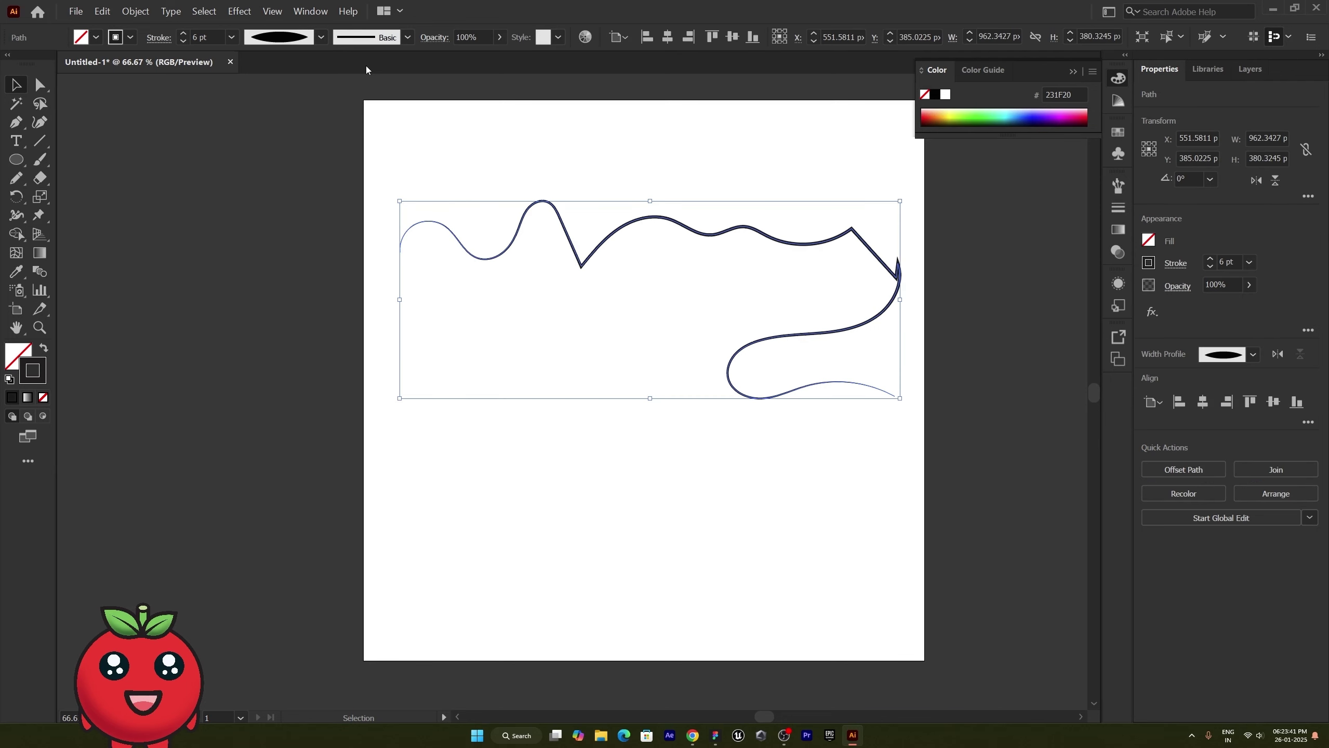
{"action": "left_click", "coordinate": [322, 42]}
{"action": "left_click", "coordinate": [289, 111]}
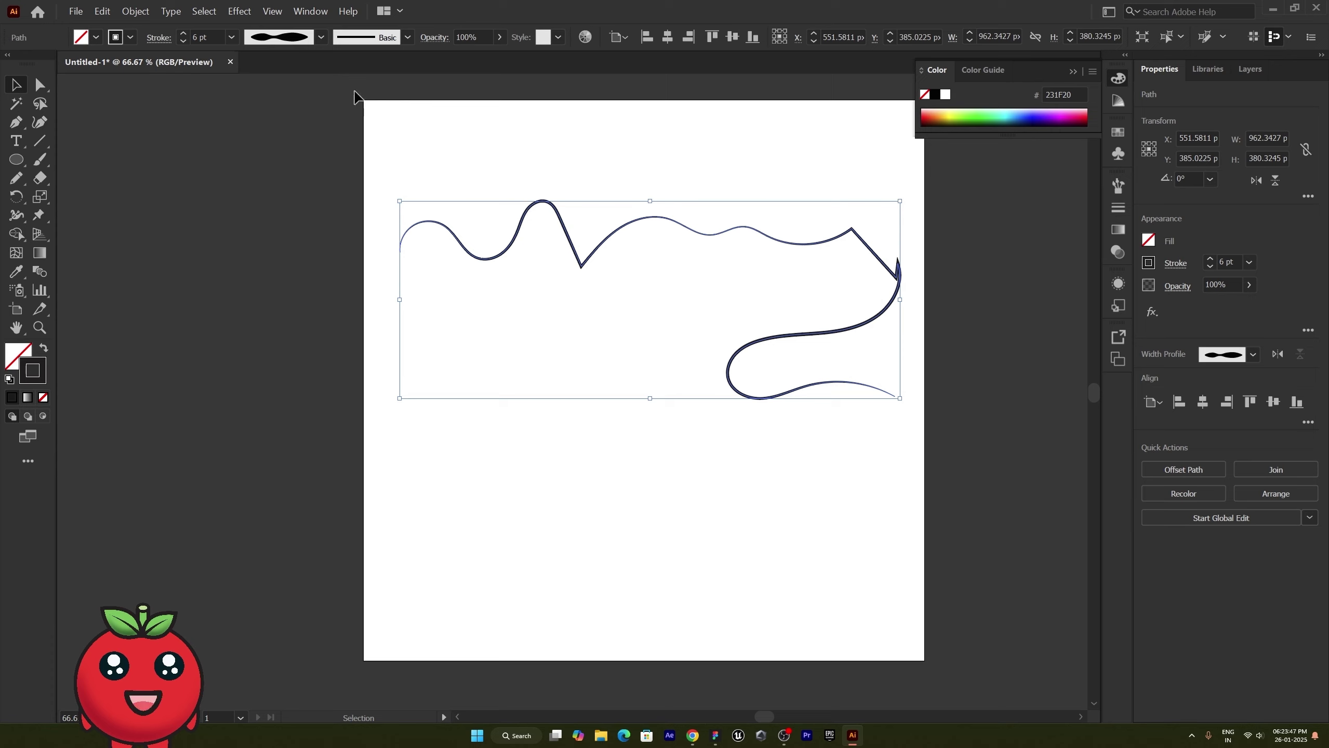
Try the half-oval width profile on the pencil line, followed by Width Profile 4, the wedge tapering to one end
{"action": "left_click", "coordinate": [328, 42]}
{"action": "left_click", "coordinate": [307, 208]}
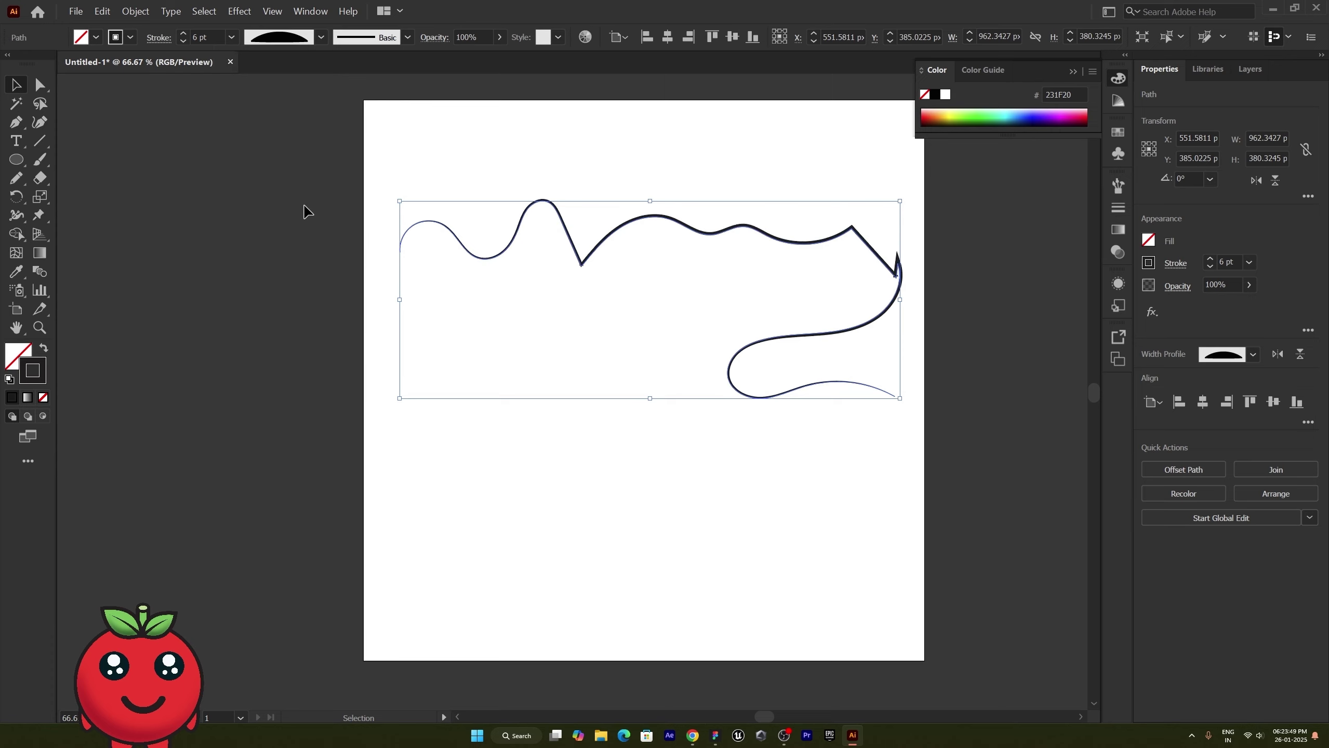
{"action": "left_click", "coordinate": [321, 37]}
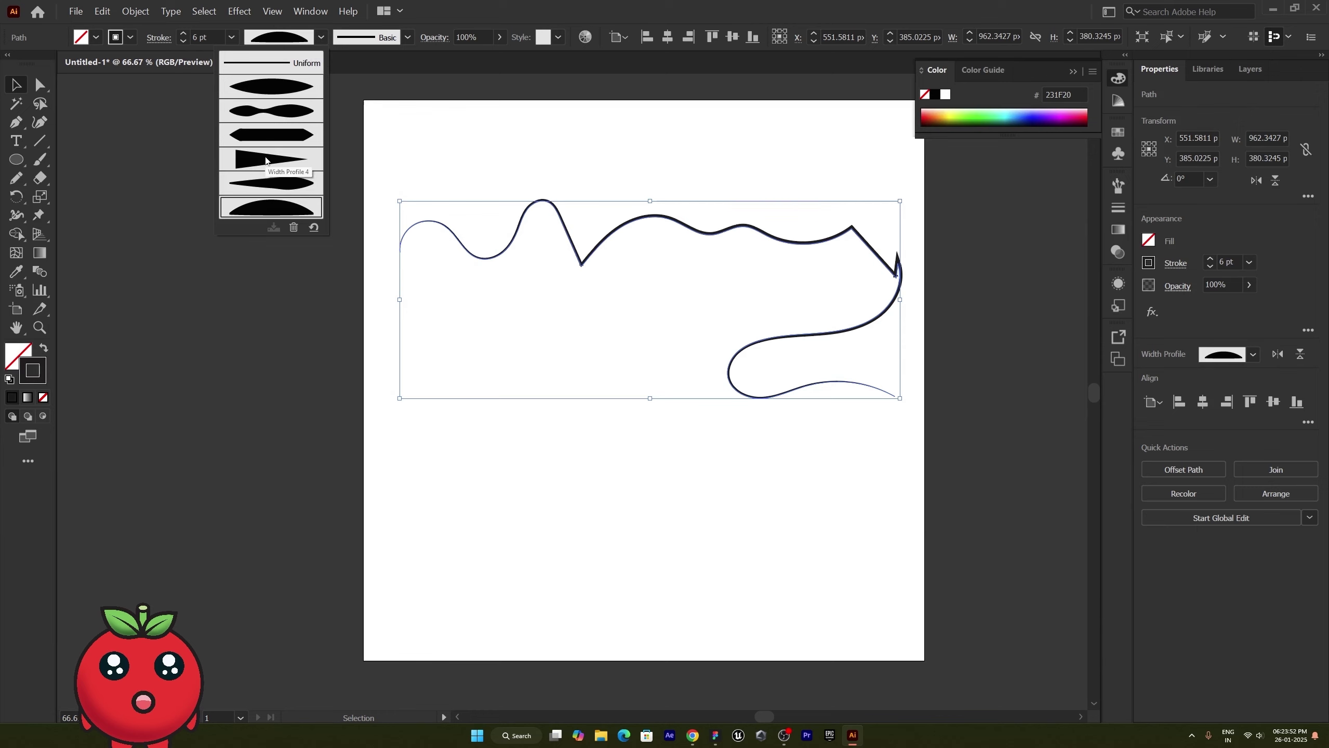
{"action": "left_click", "coordinate": [286, 167]}
Apply the oval variable width profile, thick in the middle and tapered at both ends, and deselect the line
{"action": "left_click", "coordinate": [321, 37]}
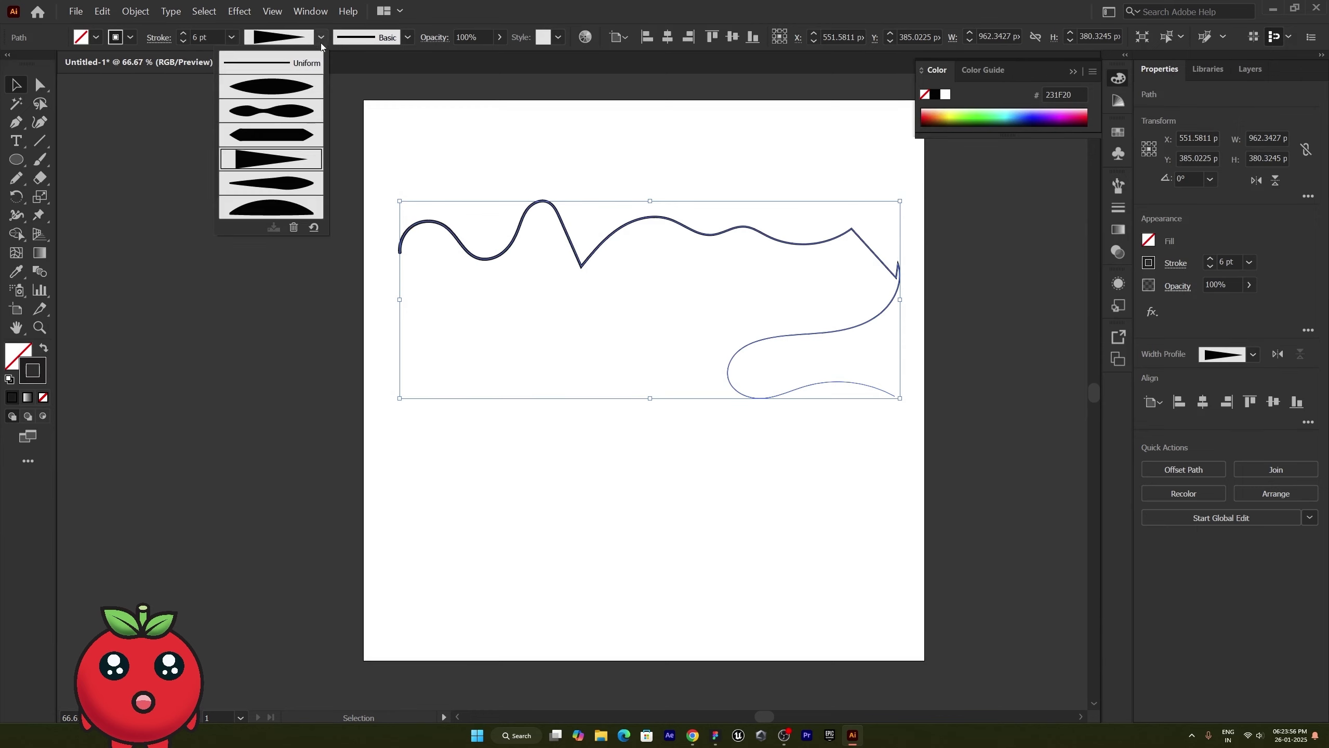
{"action": "left_click", "coordinate": [276, 86]}
{"action": "left_click", "coordinate": [314, 252]}
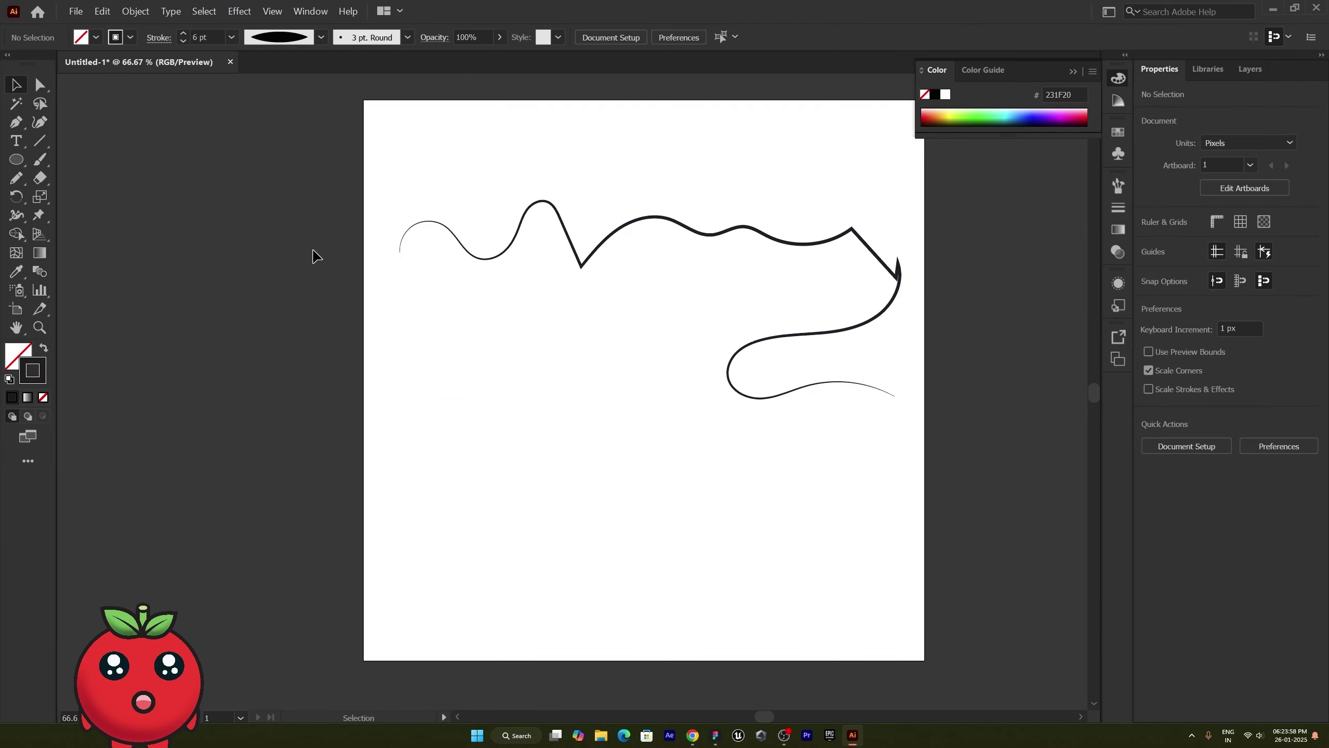
Turn on Keep selected in the Pencil tool options and confirm
{"action": "left_click", "coordinate": [16, 180]}
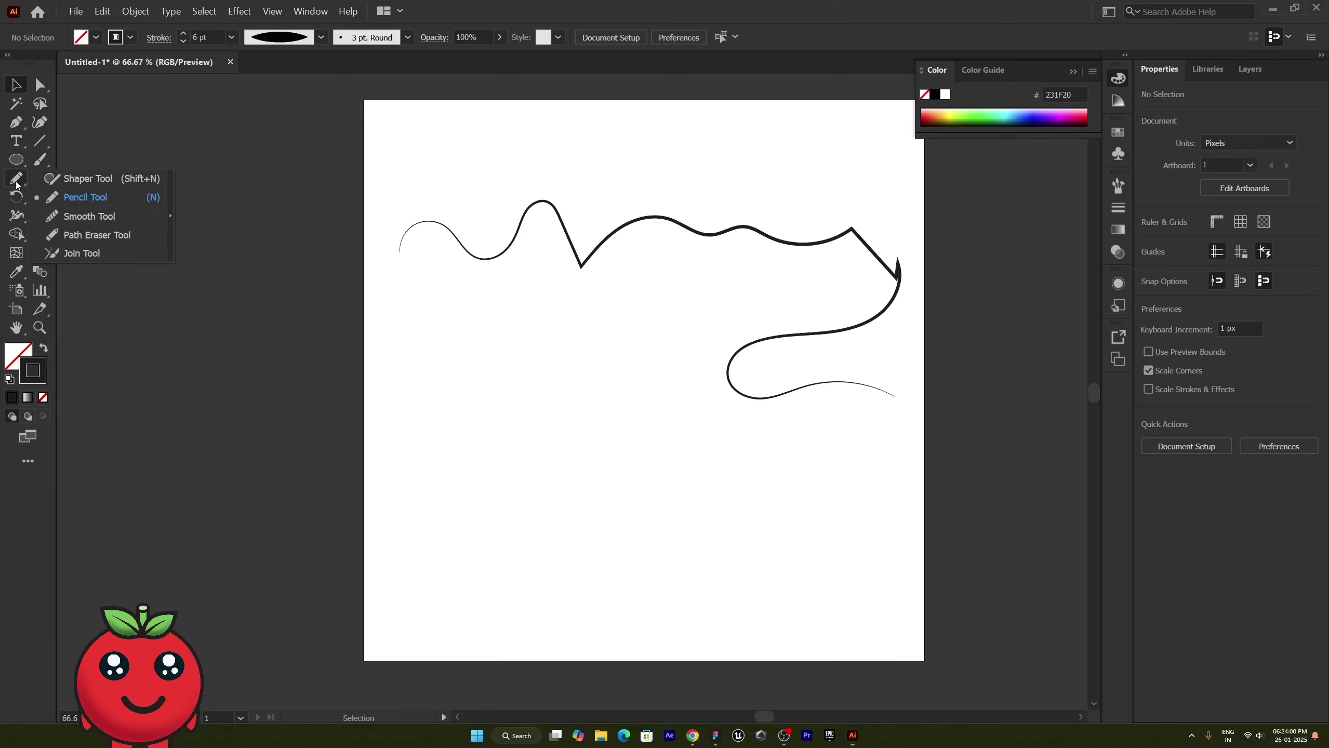
{"action": "double_click", "coordinate": [16, 181]}
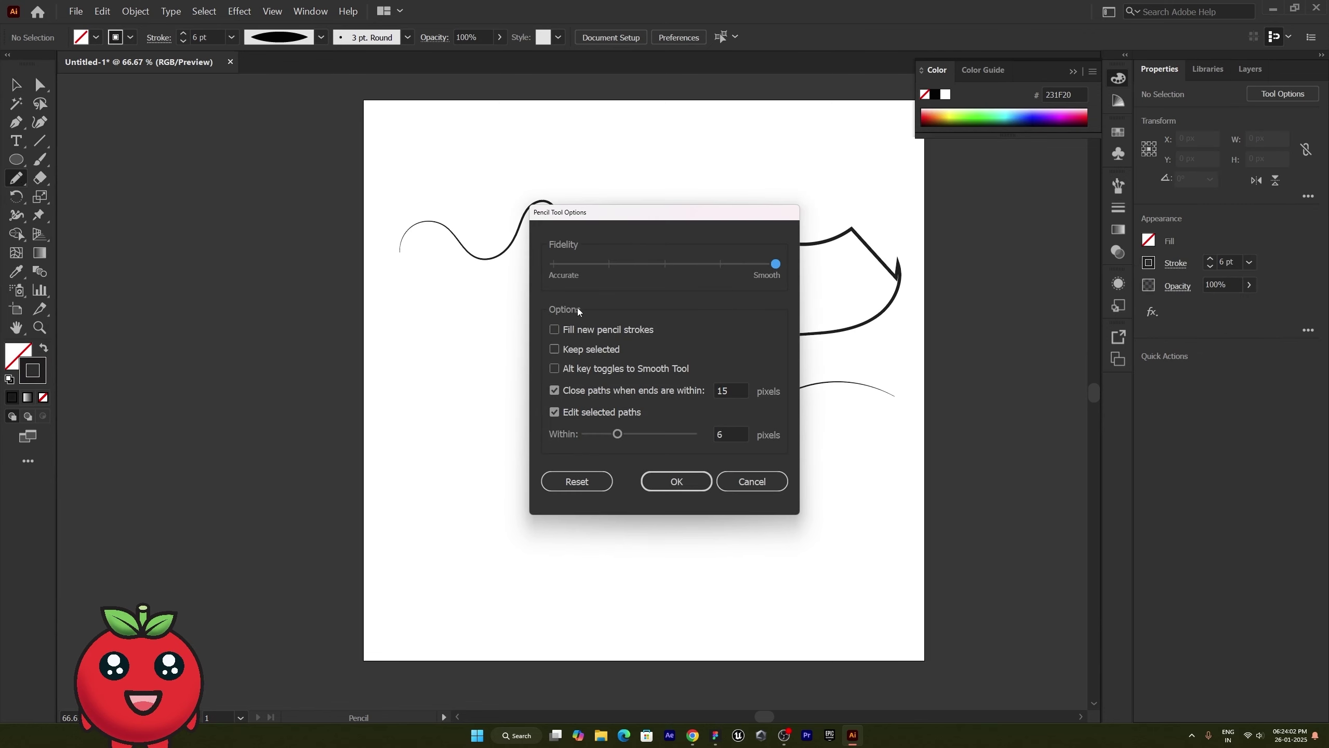
{"action": "left_click", "coordinate": [555, 349]}
{"action": "left_click", "coordinate": [676, 481]}
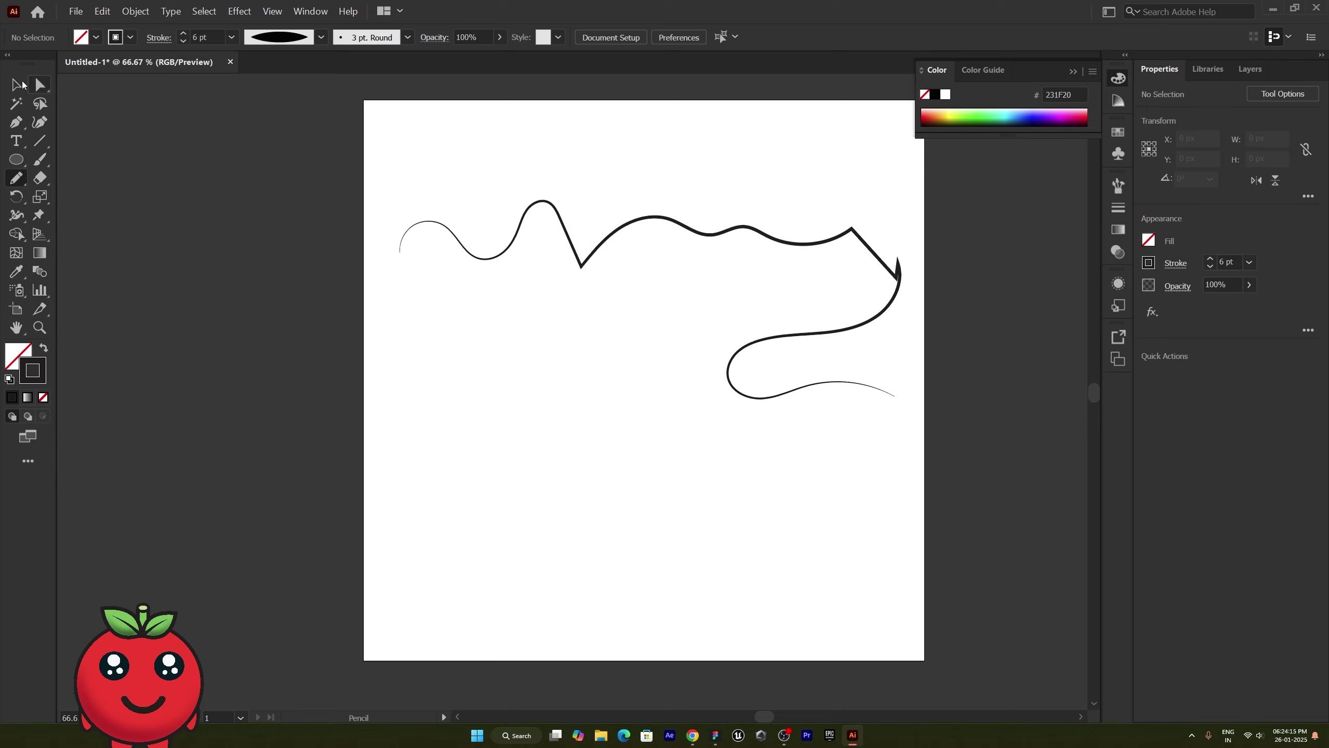
Select the pencil line and activate the Smooth tool for it
{"action": "left_click", "coordinate": [14, 183]}
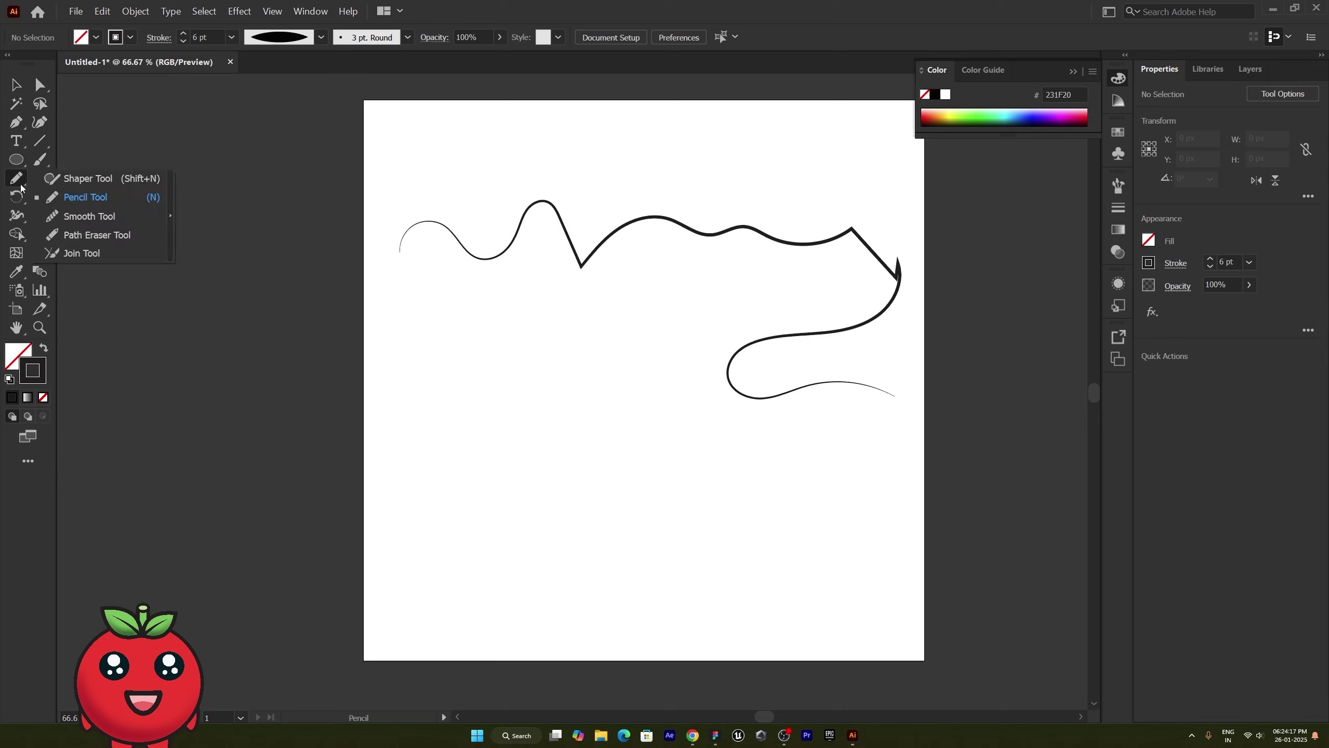
{"action": "left_click", "coordinate": [78, 215]}
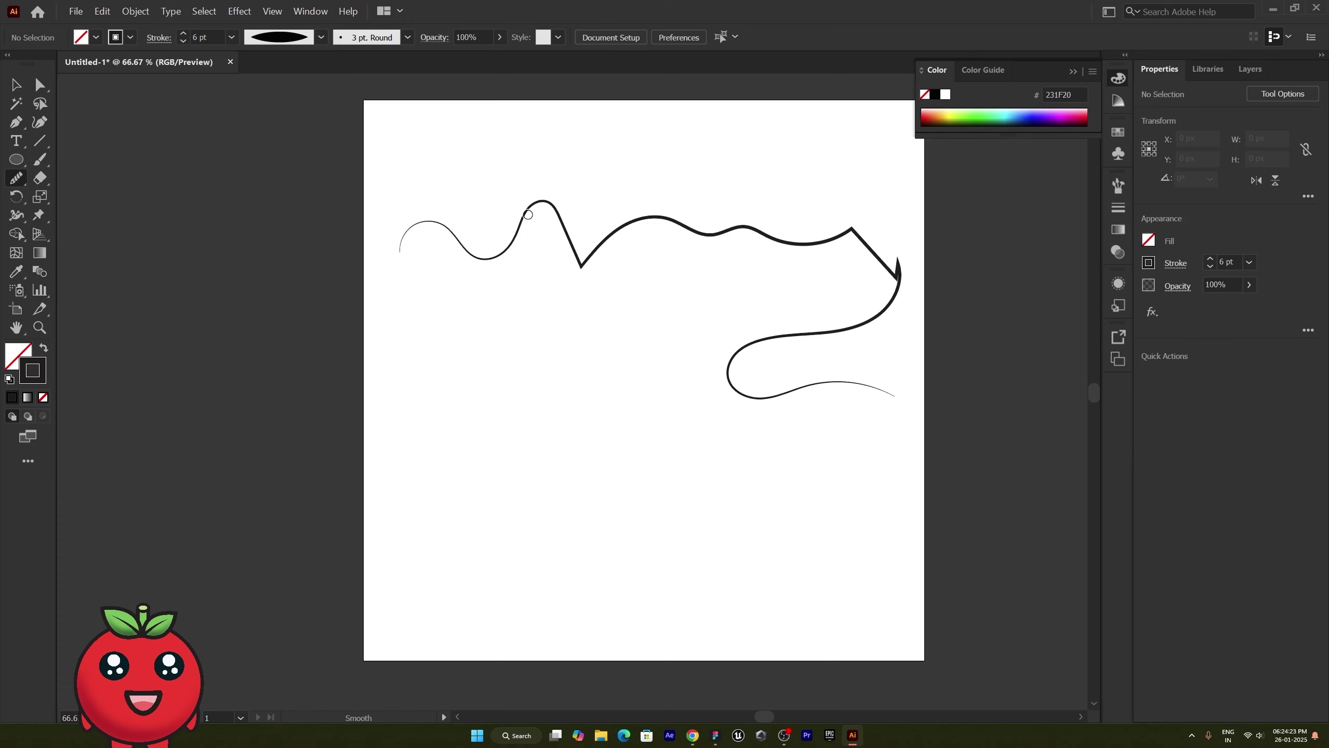
{"action": "key", "text": "v"}
{"action": "left_click", "coordinate": [599, 246]}
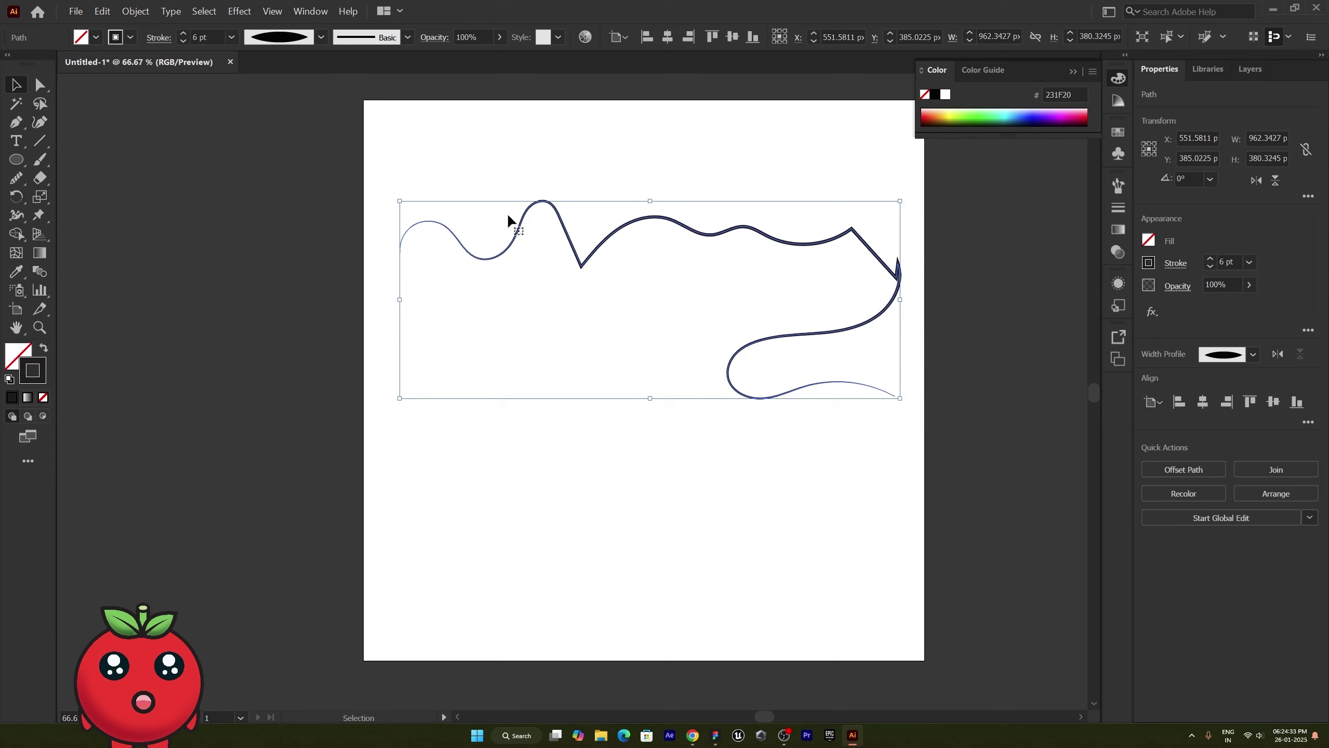
{"action": "left_click", "coordinate": [11, 179]}
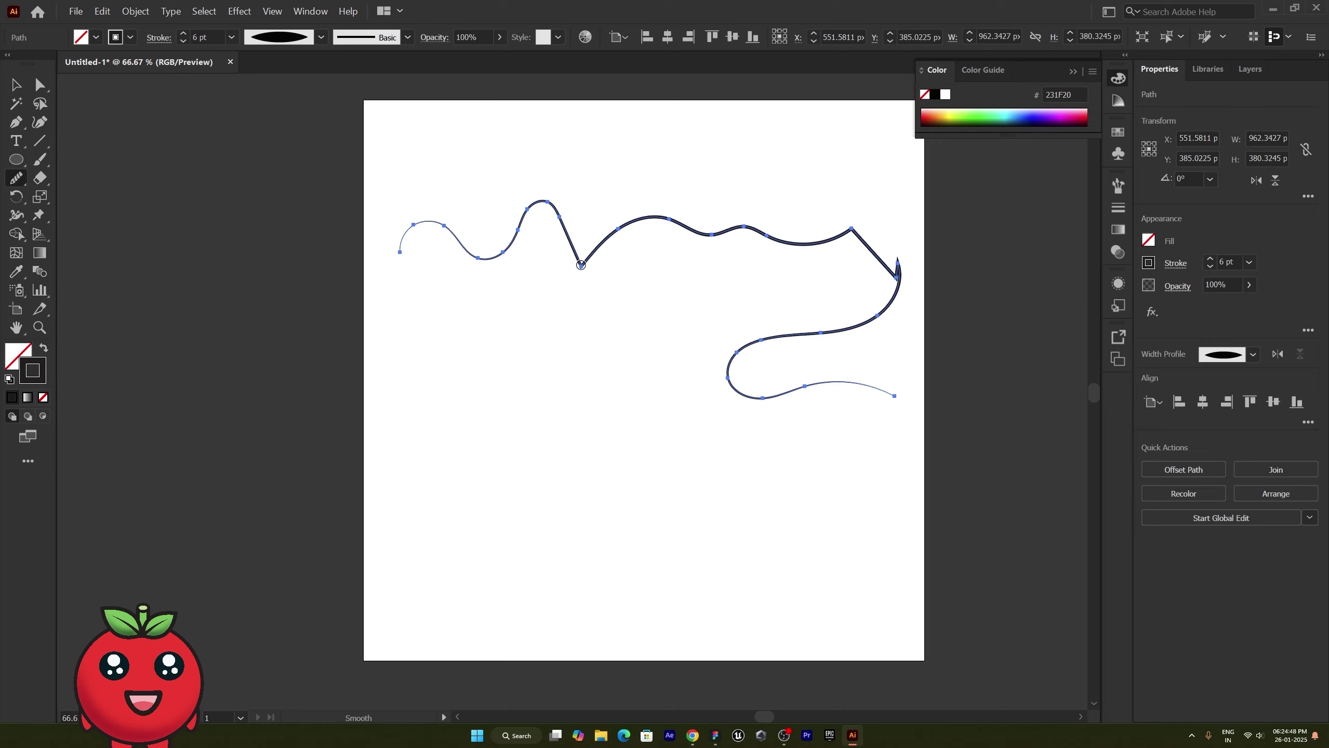
Round the pencil line's sharp corners together using the Direct Selection tool's live corner widgets
{"action": "key", "text": "a"}
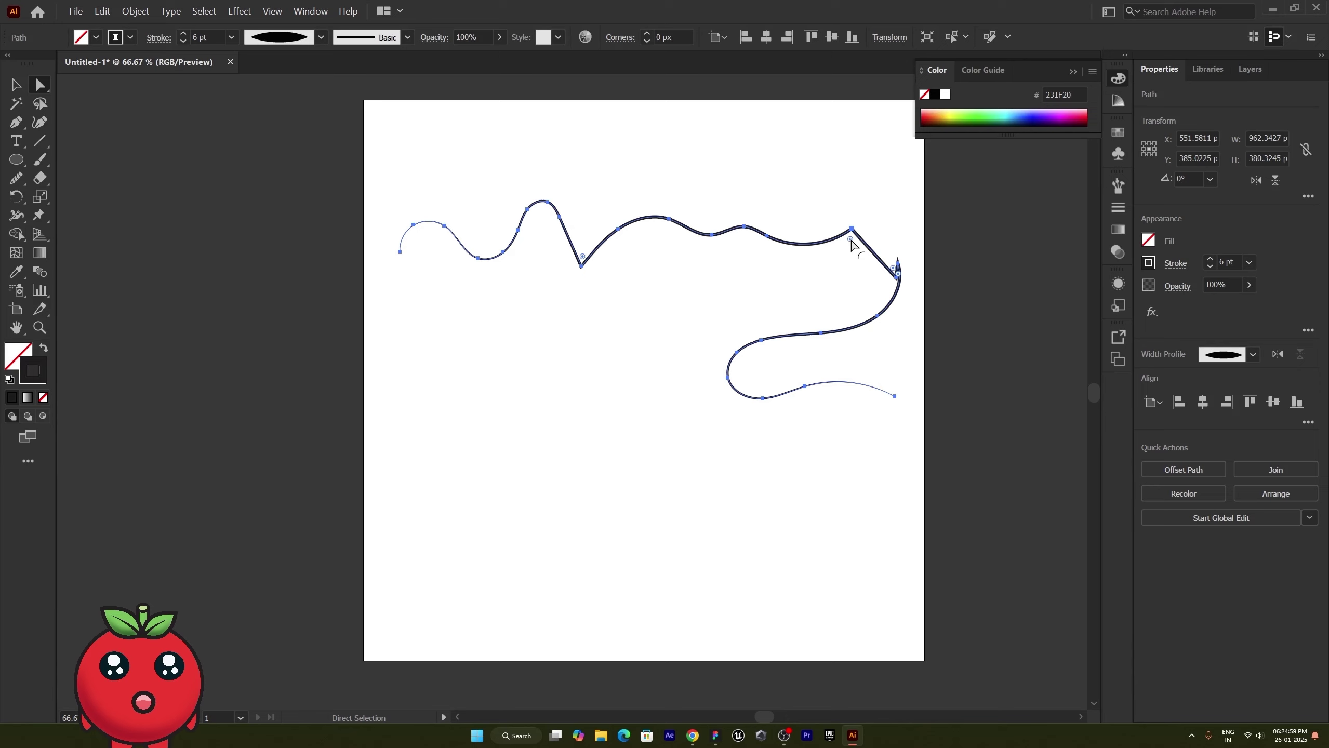
{"action": "left_click_drag", "start_coordinate": [852, 241], "coordinate": [856, 293]}
Smooth the line's V-shaped dip, its peak near the right end and the small hook below it with the Smooth tool
{"action": "left_click", "coordinate": [15, 184]}
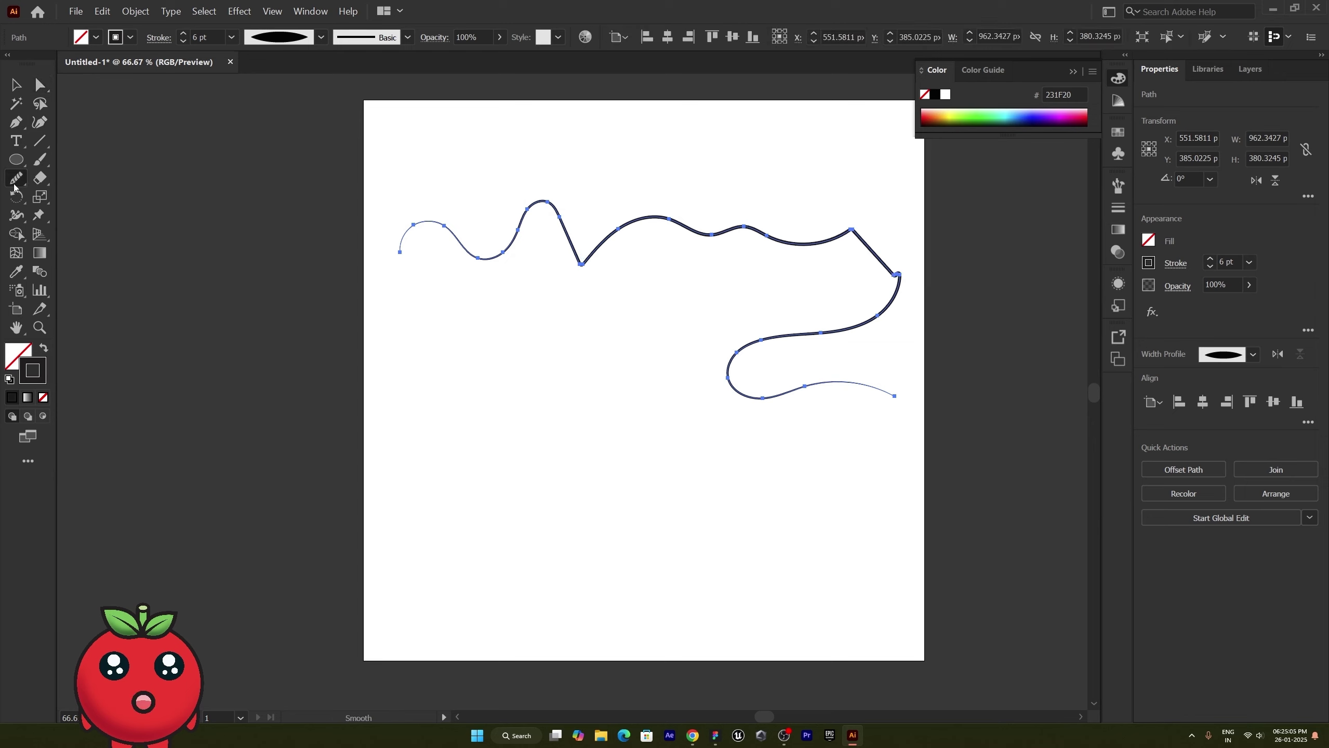
{"action": "mouse_move", "coordinate": [580, 267]}
{"action": "left_mouse_down"}
{"action": "mouse_move", "coordinate": [602, 246]}
{"action": "mouse_move", "coordinate": [566, 267]}
{"action": "mouse_move", "coordinate": [598, 245]}
{"action": "left_mouse_up"}
{"action": "scroll", "coordinate": [842, 241], "scroll_direction": "up", "scroll_amount": 5}
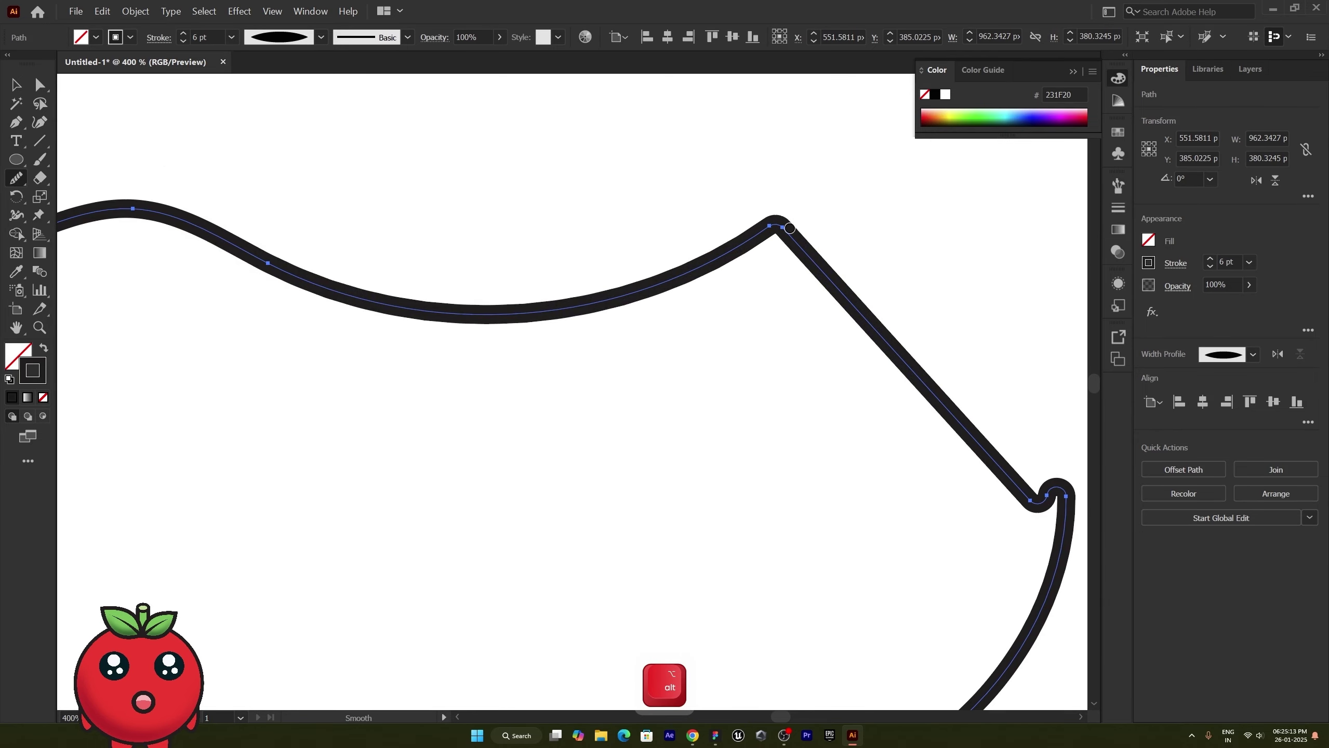
{"action": "mouse_move", "coordinate": [707, 272]}
{"action": "left_mouse_down"}
{"action": "mouse_move", "coordinate": [840, 230]}
{"action": "mouse_move", "coordinate": [801, 241]}
{"action": "mouse_move", "coordinate": [793, 229]}
{"action": "mouse_move", "coordinate": [875, 320]}
{"action": "mouse_move", "coordinate": [766, 215]}
{"action": "left_mouse_up"}
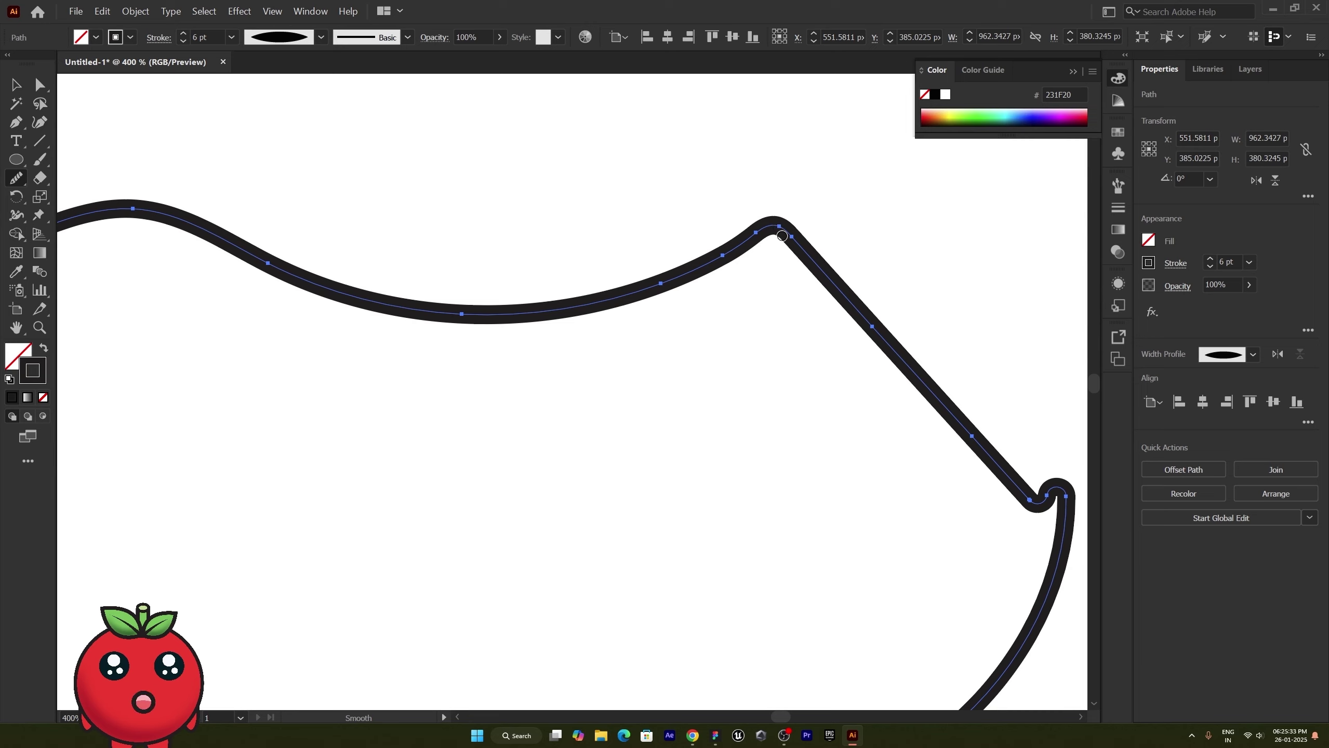
{"action": "left_click_drag", "start_coordinate": [774, 223], "coordinate": [808, 251]}
{"action": "left_click_drag", "start_coordinate": [766, 229], "coordinate": [650, 284]}
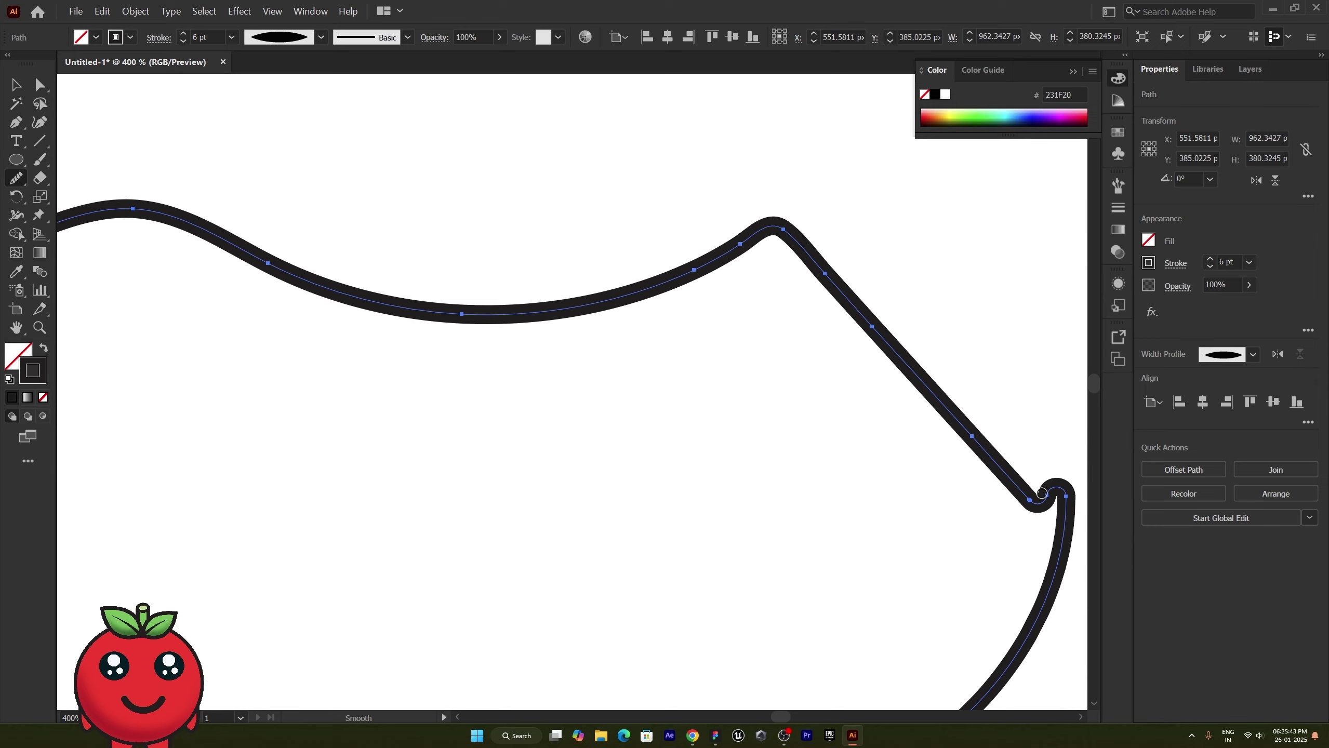
{"action": "mouse_move", "coordinate": [1041, 493]}
{"action": "left_mouse_down"}
{"action": "mouse_move", "coordinate": [1061, 492]}
{"action": "mouse_move", "coordinate": [1045, 504]}
{"action": "mouse_move", "coordinate": [1054, 483]}
{"action": "mouse_move", "coordinate": [1037, 498]}
{"action": "mouse_move", "coordinate": [1057, 495]}
{"action": "left_mouse_up"}
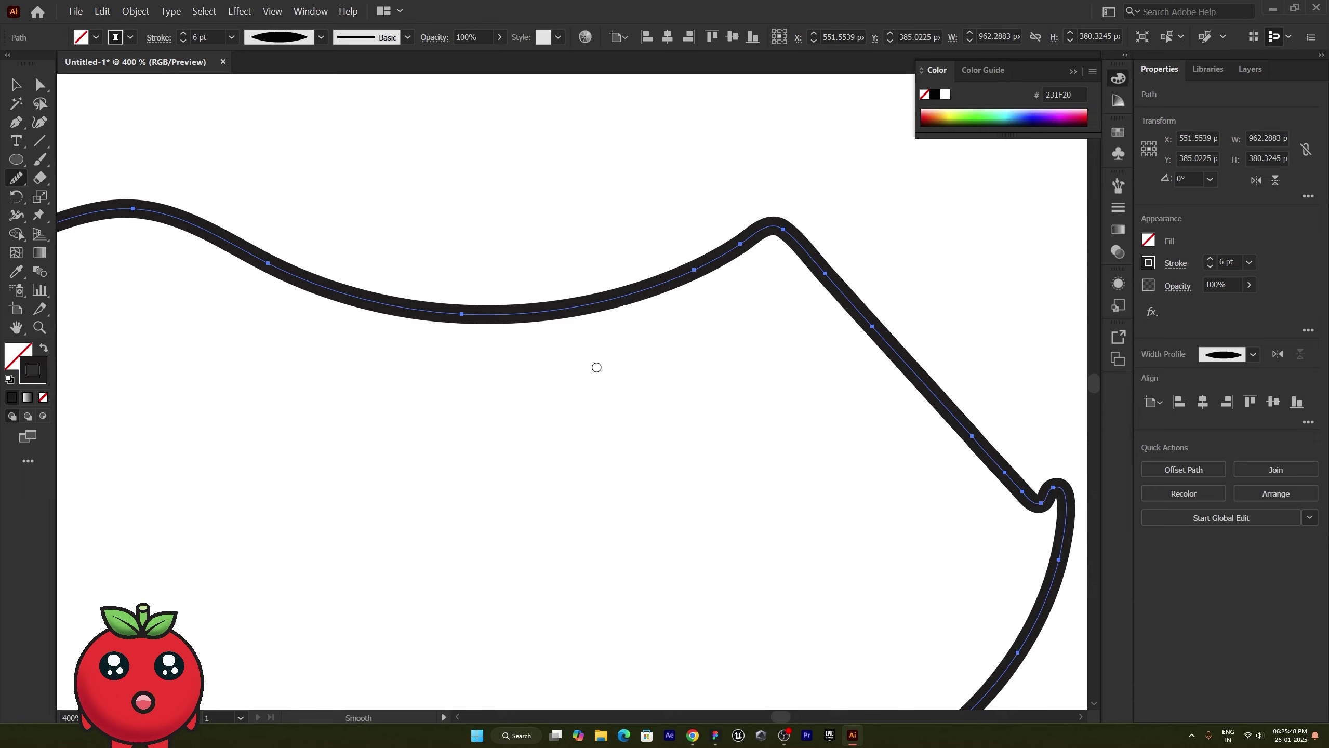
Set the Smooth tool's fidelity to the maximum Smooth end and smooth the right peak of the line again
{"action": "double_click", "coordinate": [15, 181]}
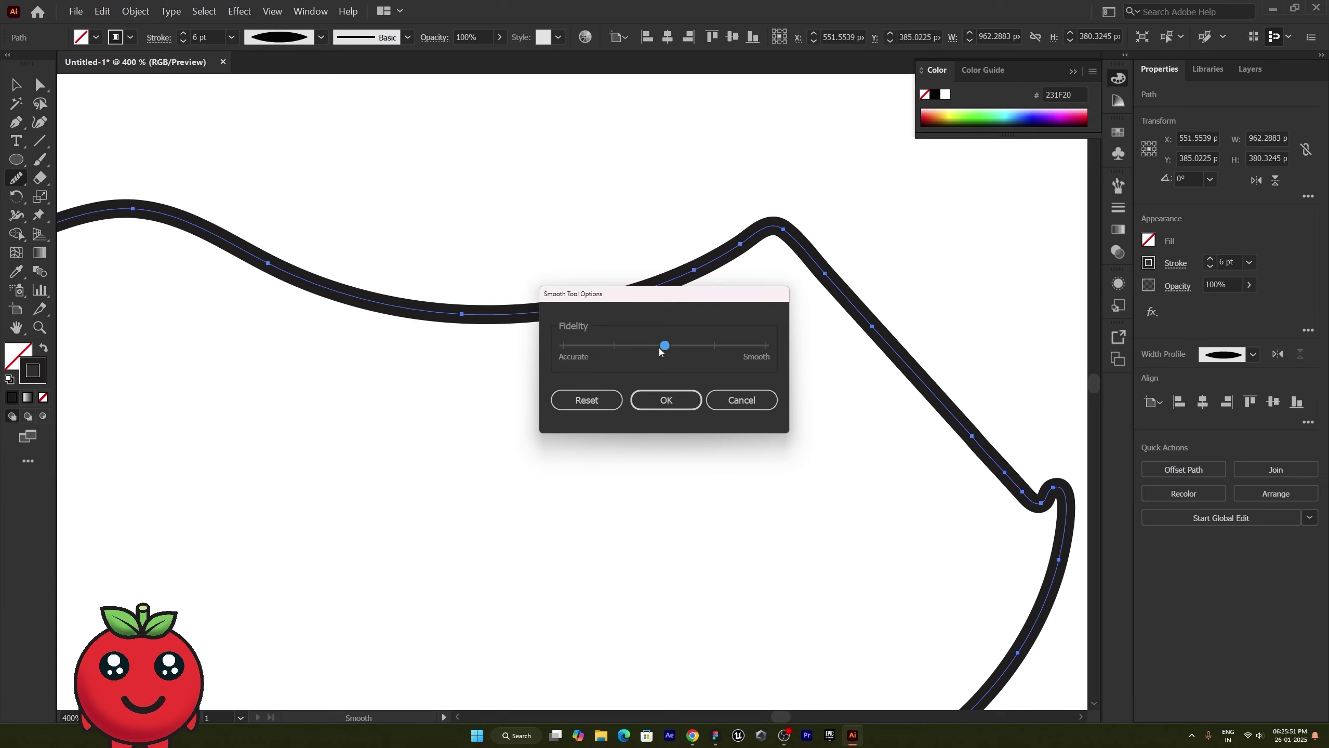
{"action": "left_click_drag", "start_coordinate": [661, 347], "coordinate": [766, 346]}
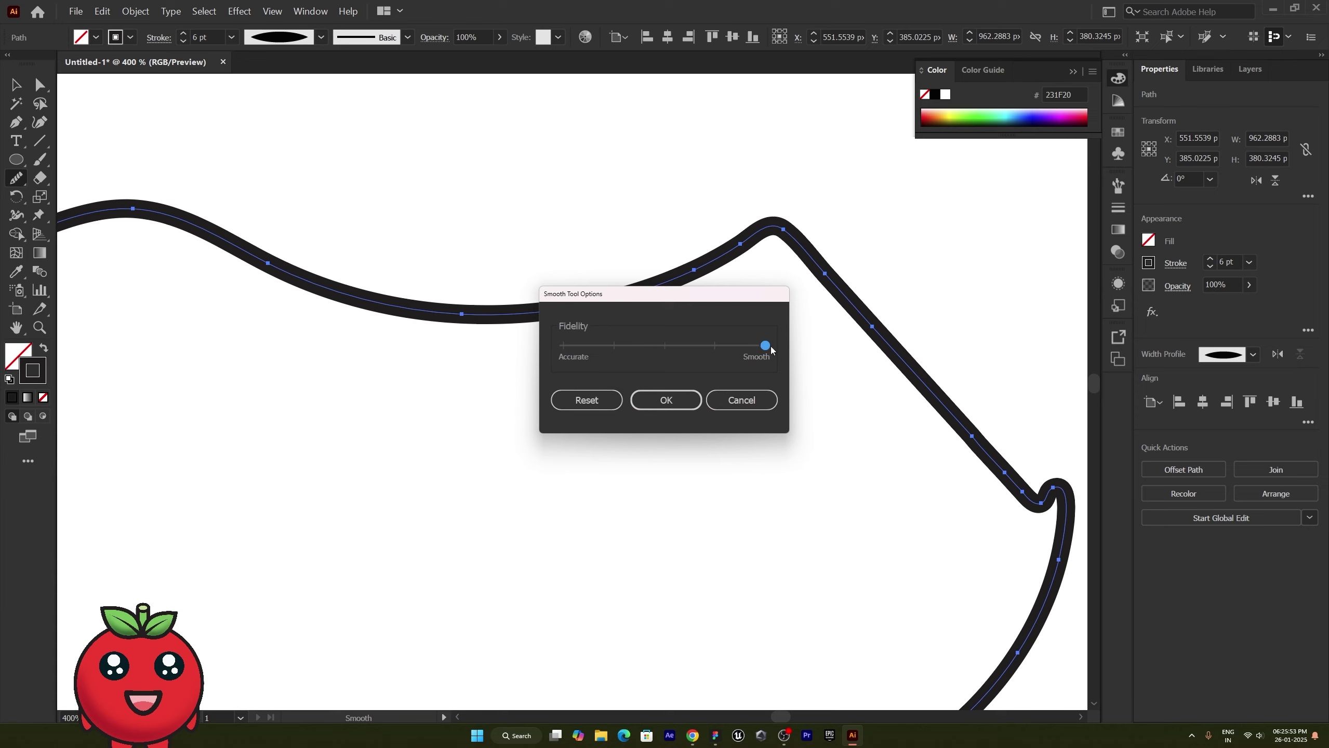
{"action": "left_click", "coordinate": [652, 401]}
{"action": "left_click_drag", "start_coordinate": [746, 241], "coordinate": [840, 269]}
{"action": "left_click_drag", "start_coordinate": [769, 228], "coordinate": [851, 280]}
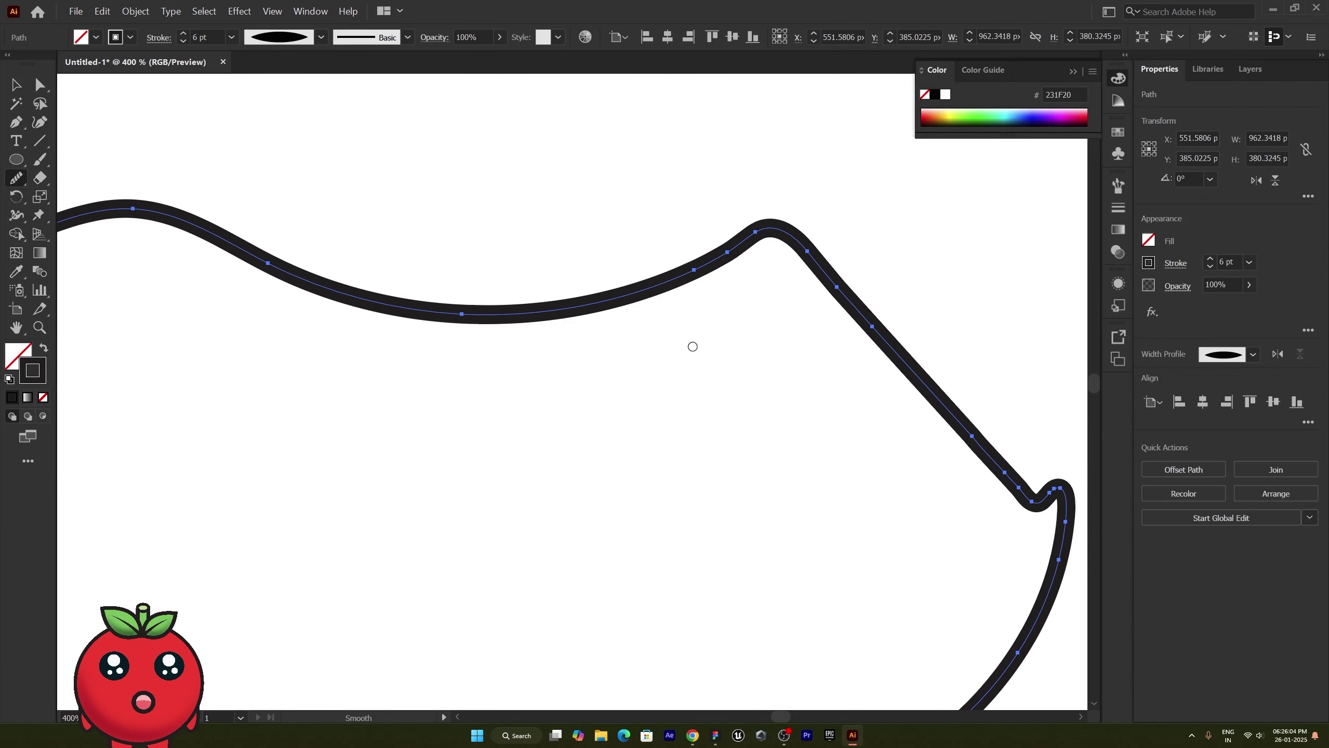
Smooth the line's lower-left bend and the large curve running up to the small hook
{"action": "scroll", "coordinate": [367, 278], "scroll_direction": "down", "scroll_amount": 2}
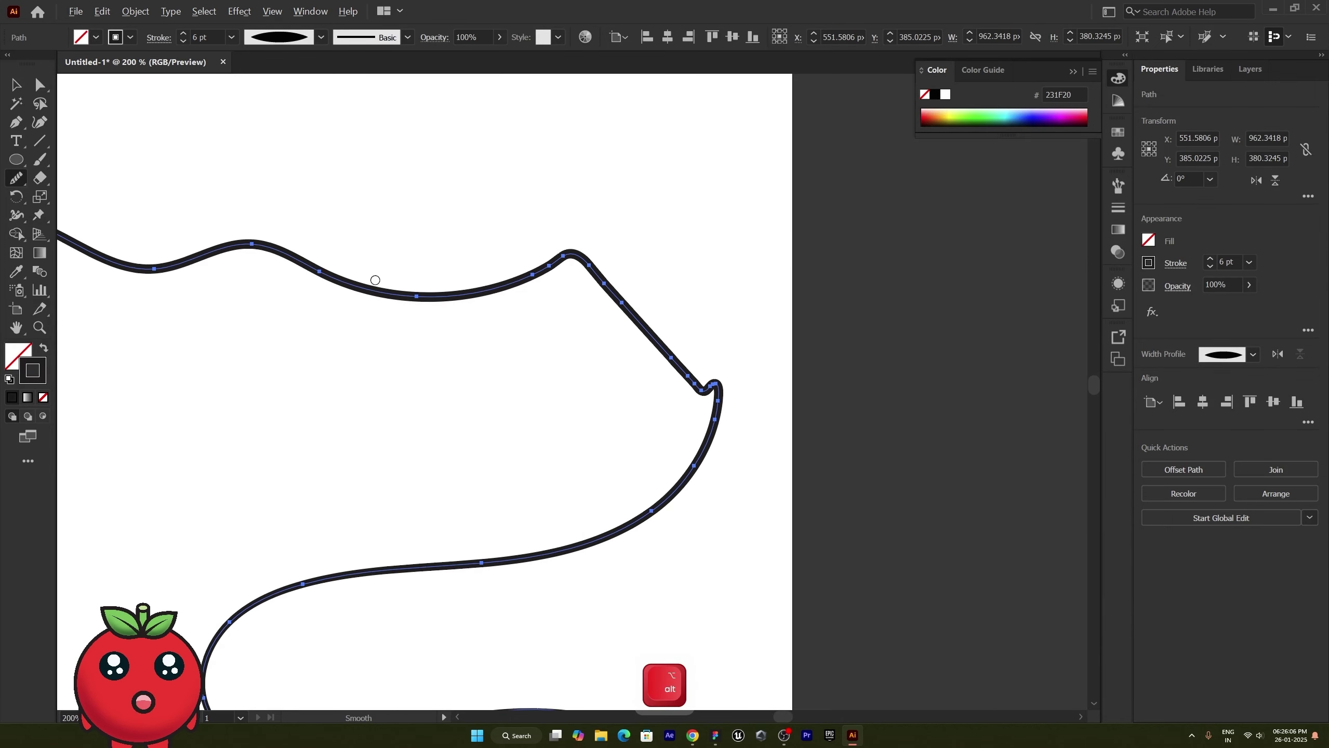
{"action": "scroll", "coordinate": [372, 283], "scroll_direction": "down", "scroll_amount": 3}
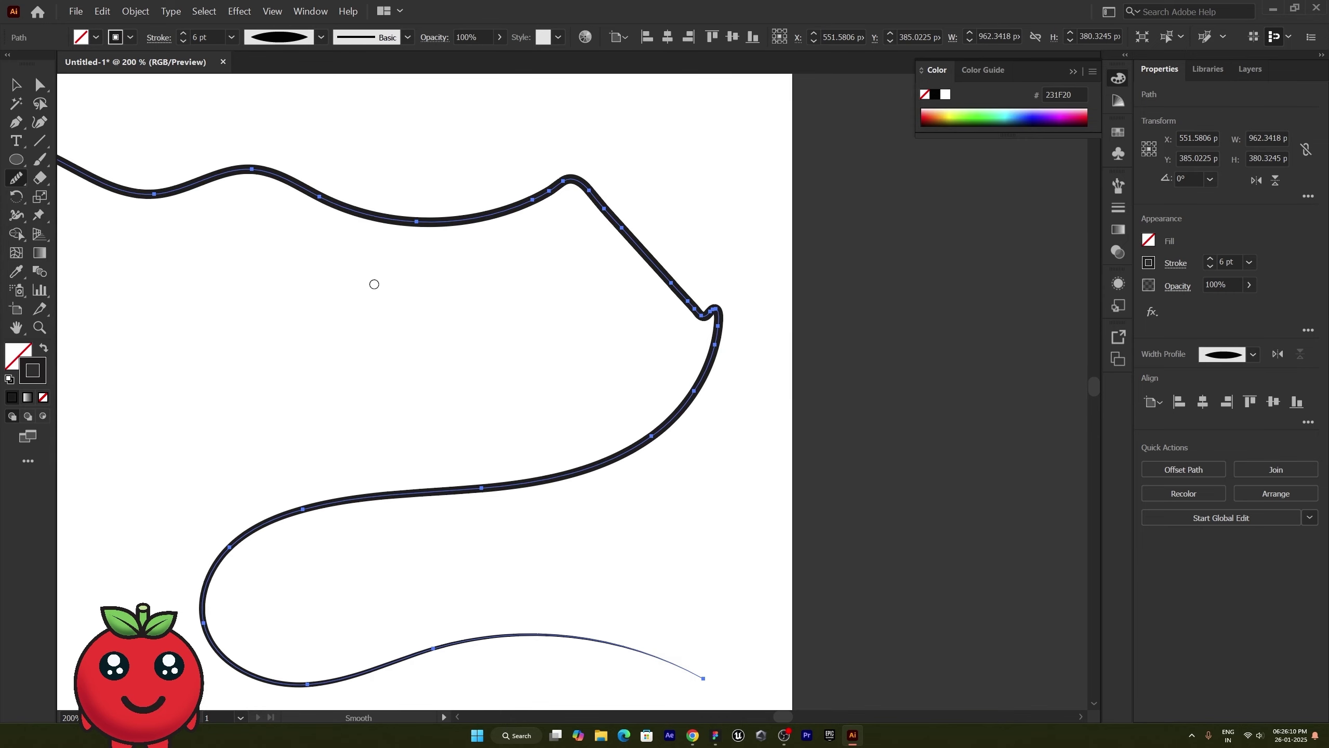
{"action": "scroll", "coordinate": [435, 321], "scroll_direction": "down", "scroll_amount": 3}
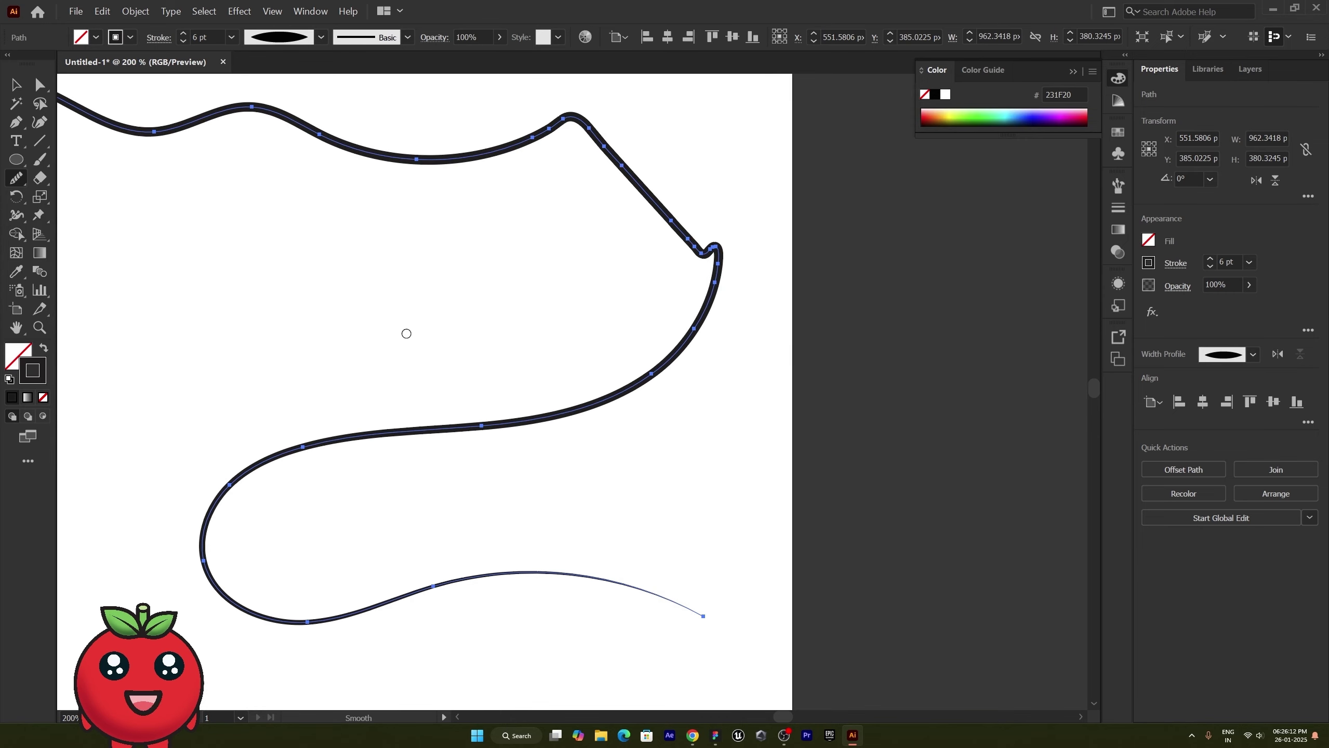
{"action": "mouse_move", "coordinate": [271, 457]}
{"action": "left_mouse_down"}
{"action": "mouse_move", "coordinate": [216, 501]}
{"action": "mouse_move", "coordinate": [200, 581]}
{"action": "mouse_move", "coordinate": [335, 632]}
{"action": "left_mouse_up"}
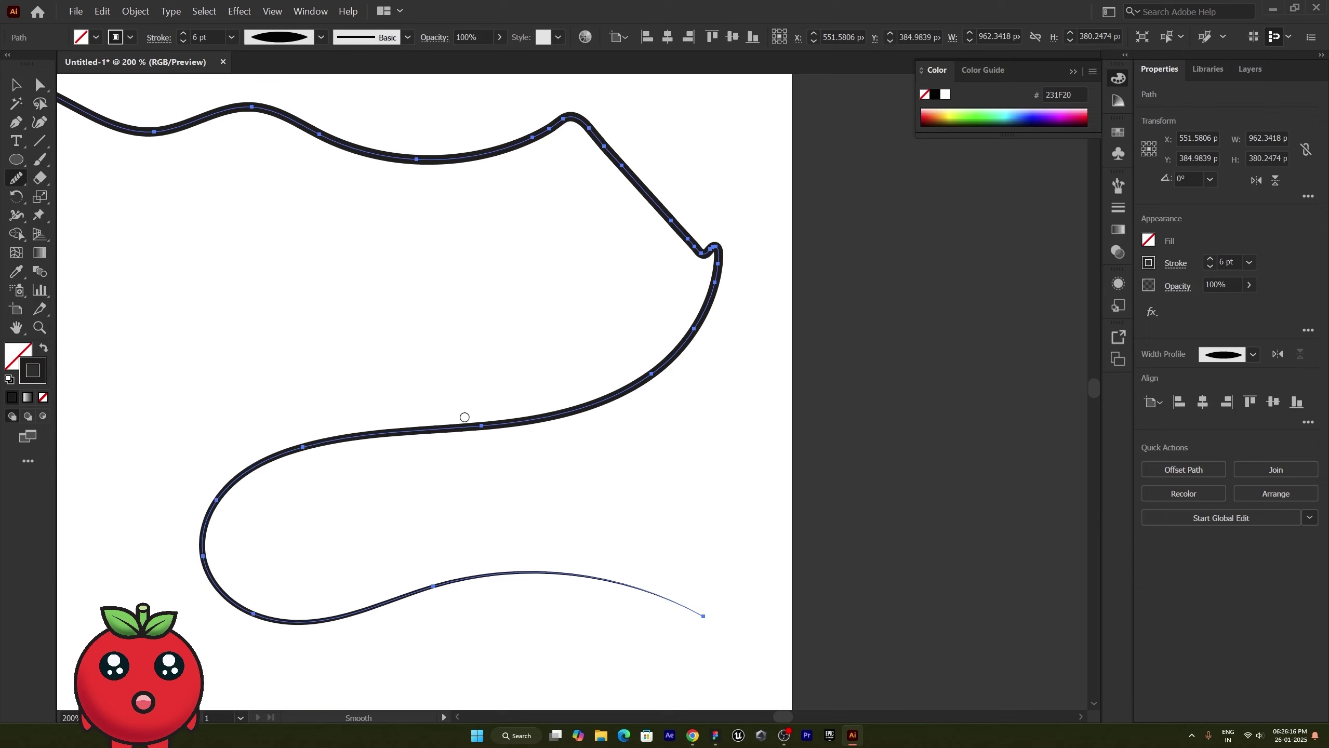
{"action": "mouse_move", "coordinate": [465, 420]}
{"action": "left_mouse_down"}
{"action": "mouse_move", "coordinate": [500, 418]}
{"action": "mouse_move", "coordinate": [712, 330]}
{"action": "mouse_move", "coordinate": [713, 283]}
{"action": "left_mouse_up"}
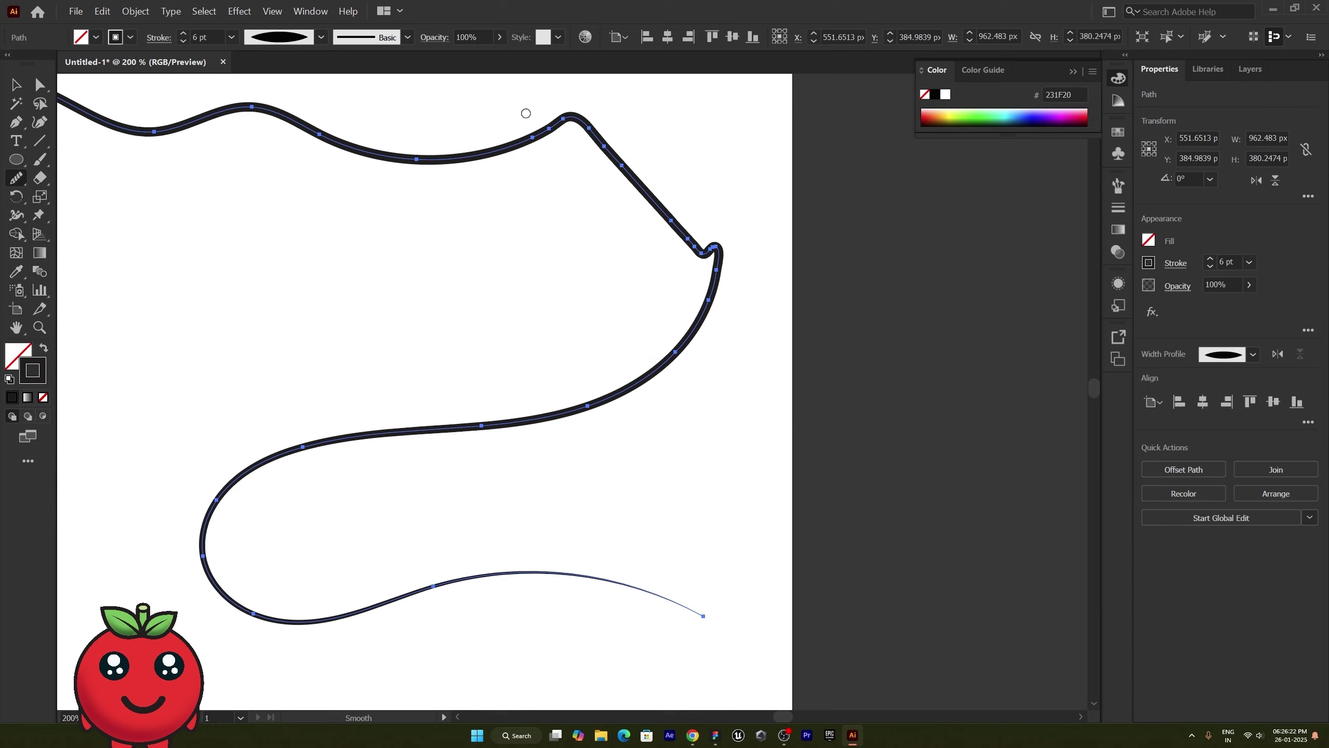
Smooth the right peak and the slopes on both sides of it with repeated Smooth tool strokes, and deselect the line
{"action": "mouse_move", "coordinate": [555, 122]}
{"action": "left_mouse_down"}
{"action": "mouse_move", "coordinate": [528, 145]}
{"action": "mouse_move", "coordinate": [509, 127]}
{"action": "mouse_move", "coordinate": [560, 113]}
{"action": "mouse_move", "coordinate": [488, 145]}
{"action": "mouse_move", "coordinate": [570, 118]}
{"action": "mouse_move", "coordinate": [476, 147]}
{"action": "mouse_move", "coordinate": [574, 114]}
{"action": "mouse_move", "coordinate": [507, 144]}
{"action": "left_mouse_up"}
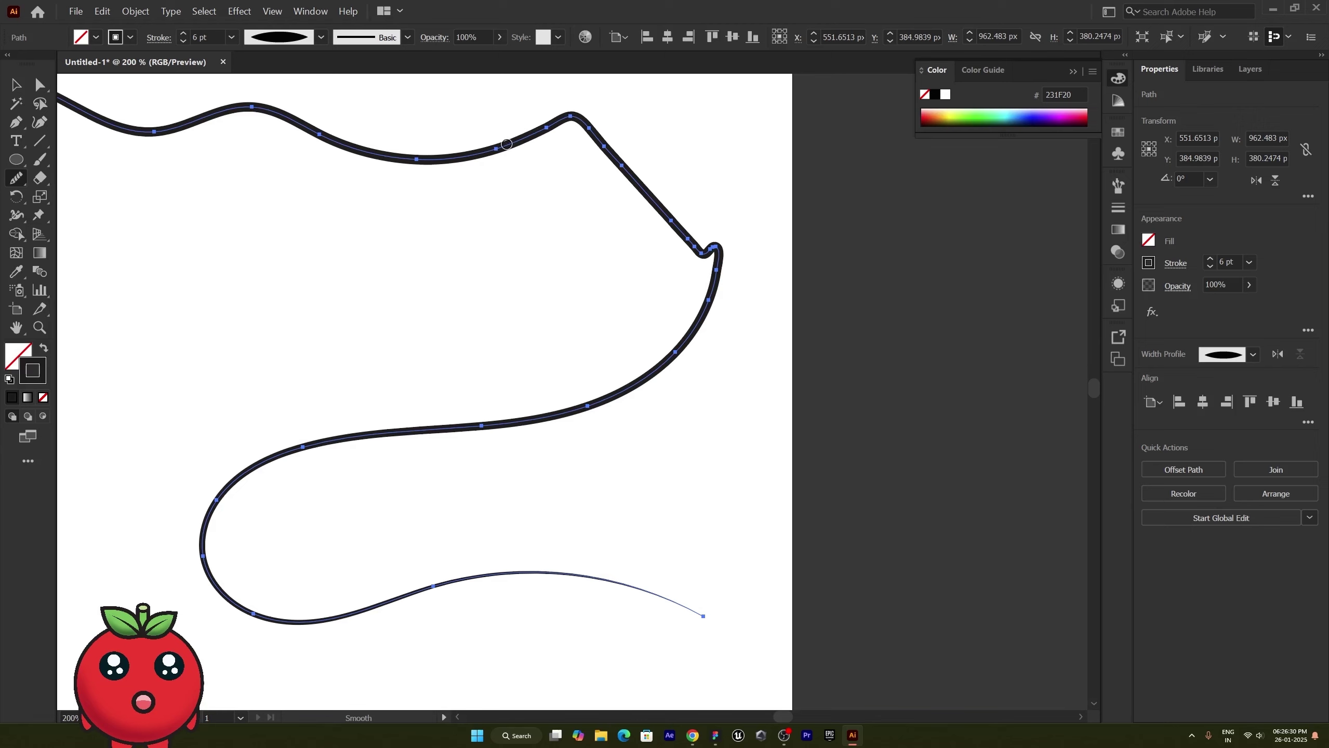
{"action": "left_click_drag", "start_coordinate": [575, 115], "coordinate": [506, 140]}
{"action": "mouse_move", "coordinate": [579, 119]}
{"action": "left_mouse_down"}
{"action": "mouse_move", "coordinate": [622, 144]}
{"action": "mouse_move", "coordinate": [633, 172]}
{"action": "mouse_move", "coordinate": [607, 144]}
{"action": "mouse_move", "coordinate": [652, 205]}
{"action": "left_mouse_up"}
{"action": "mouse_move", "coordinate": [594, 142]}
{"action": "left_mouse_down"}
{"action": "mouse_move", "coordinate": [634, 175]}
{"action": "mouse_move", "coordinate": [597, 131]}
{"action": "mouse_move", "coordinate": [552, 129]}
{"action": "mouse_move", "coordinate": [580, 124]}
{"action": "left_mouse_up"}
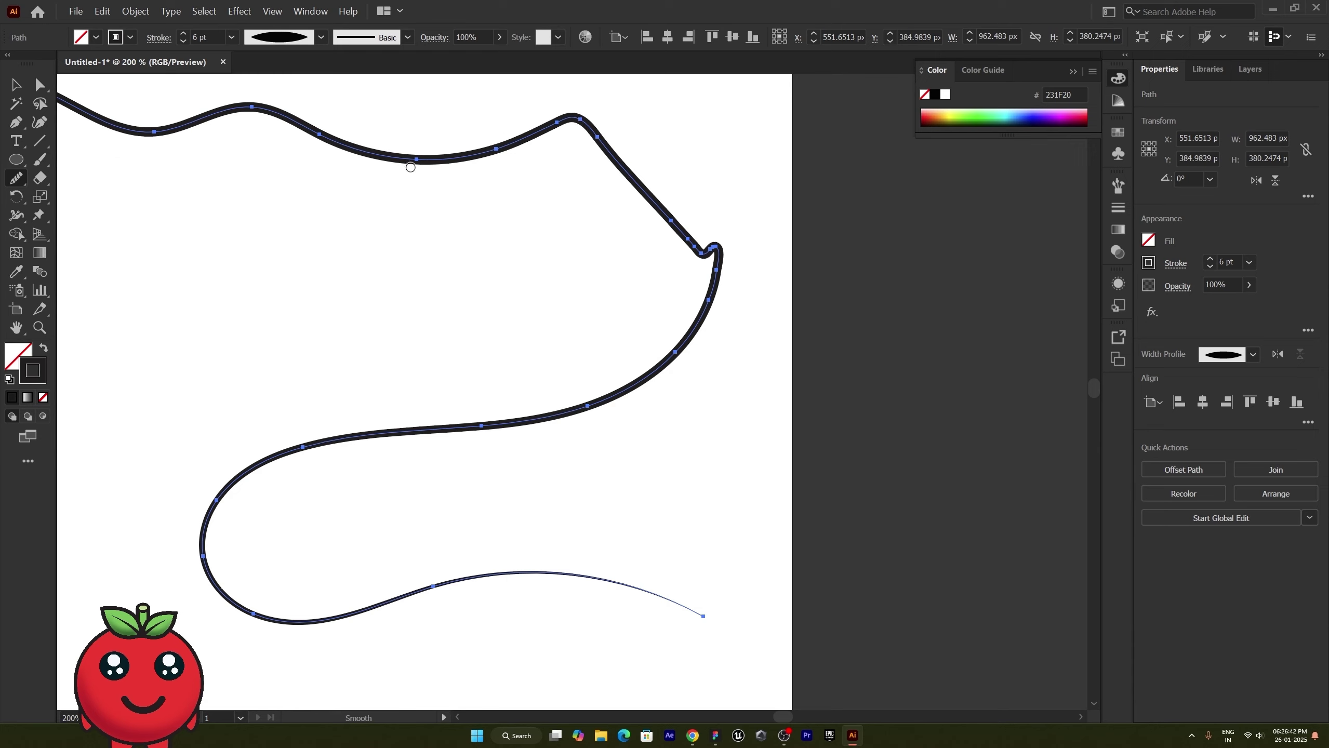
{"action": "mouse_move", "coordinate": [504, 146]}
{"action": "left_mouse_down"}
{"action": "mouse_move", "coordinate": [460, 165]}
{"action": "mouse_move", "coordinate": [567, 119]}
{"action": "mouse_move", "coordinate": [491, 150]}
{"action": "left_mouse_up"}
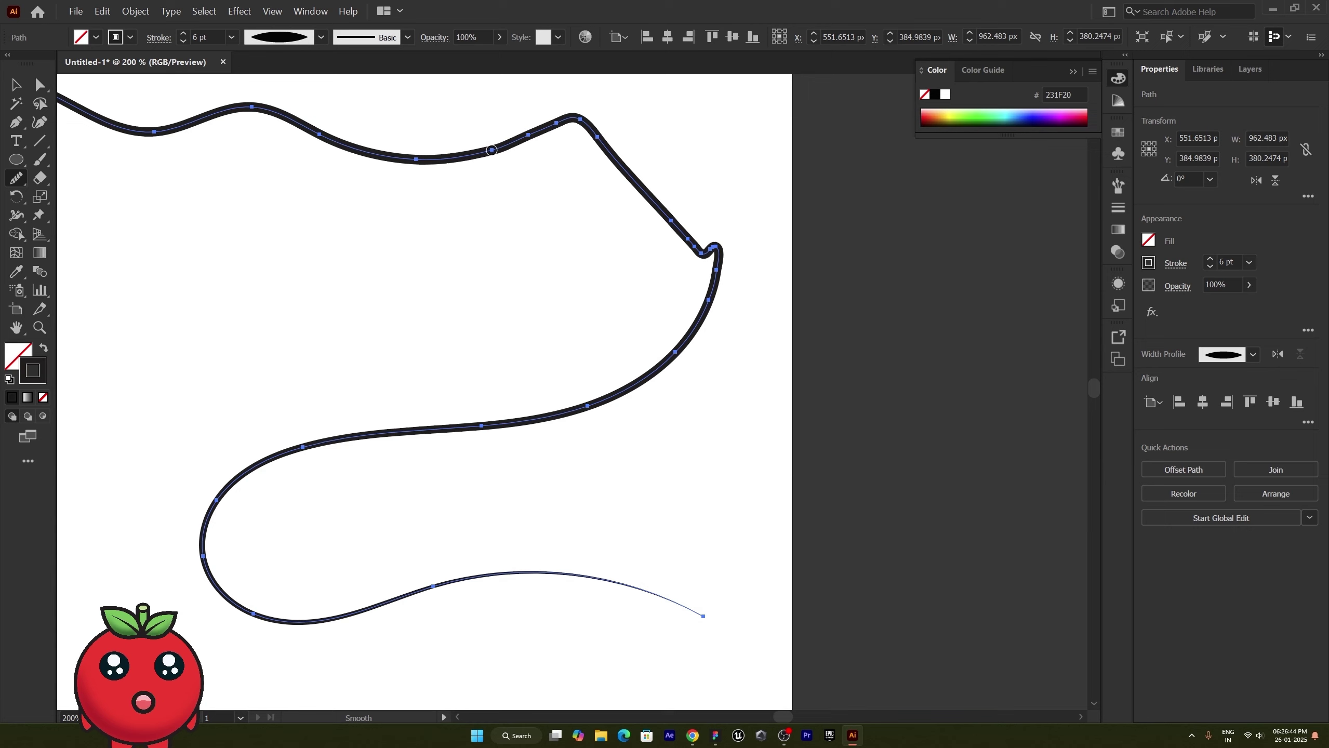
{"action": "left_click_drag", "start_coordinate": [572, 119], "coordinate": [471, 141]}
{"action": "key", "text": "v"}
{"action": "left_click", "coordinate": [315, 196]}
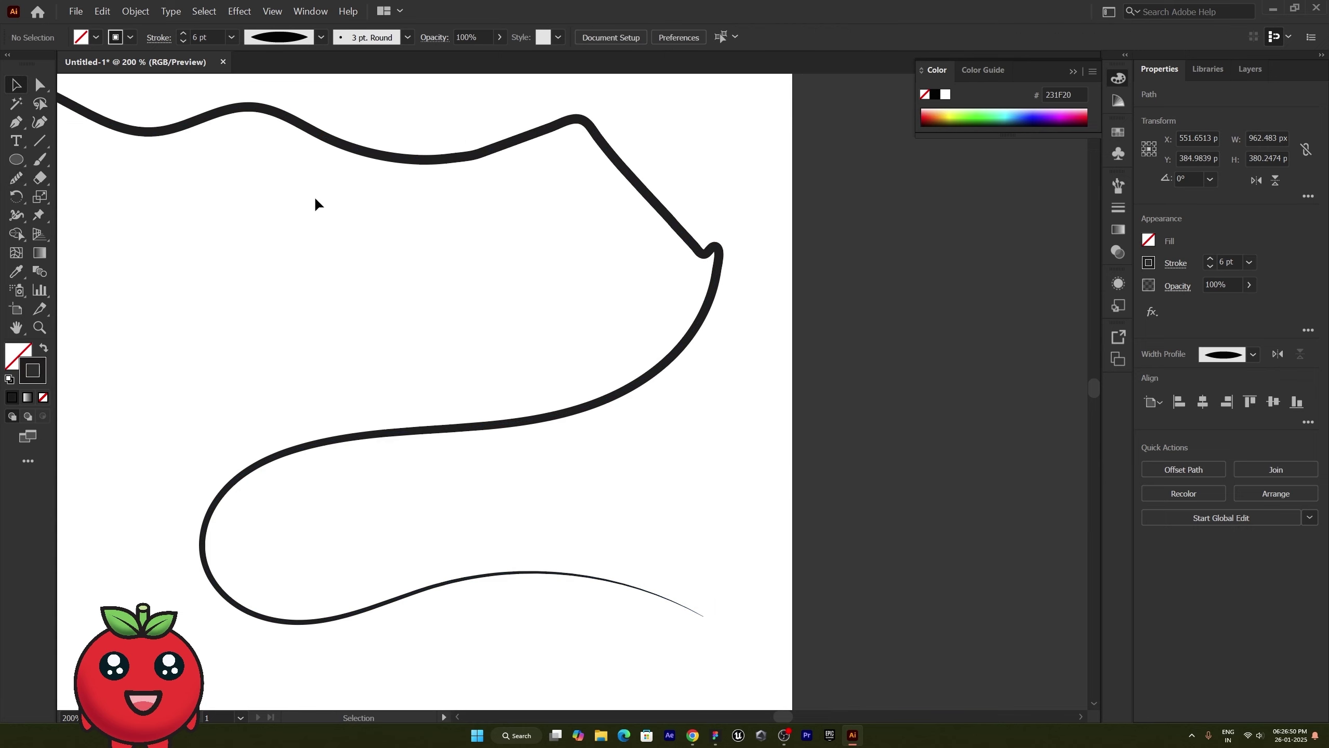
Simplify the line's path, lowering the anchor point count below the automatic suggestion, and deselect it
{"action": "left_click", "coordinate": [446, 157]}
{"action": "right_click", "coordinate": [445, 158]}
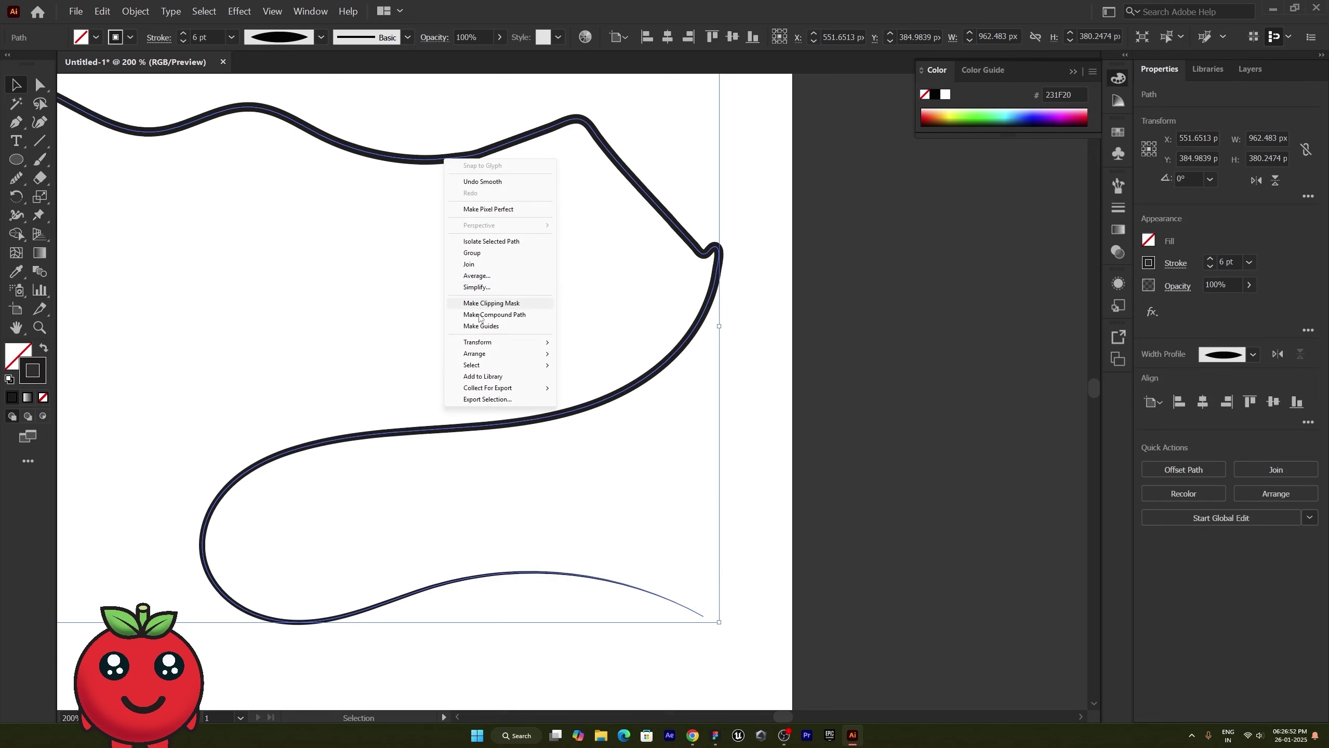
{"action": "left_click", "coordinate": [489, 287]}
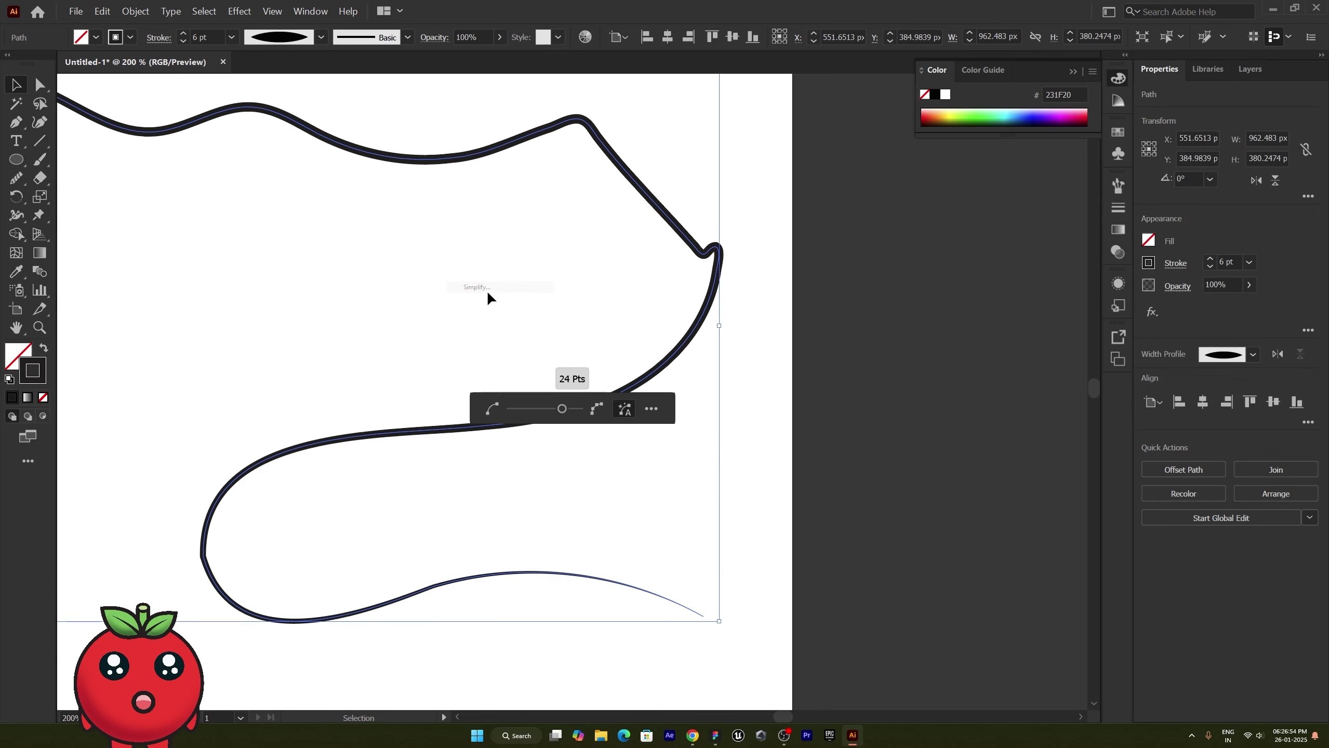
{"action": "left_click_drag", "start_coordinate": [562, 409], "coordinate": [537, 418]}
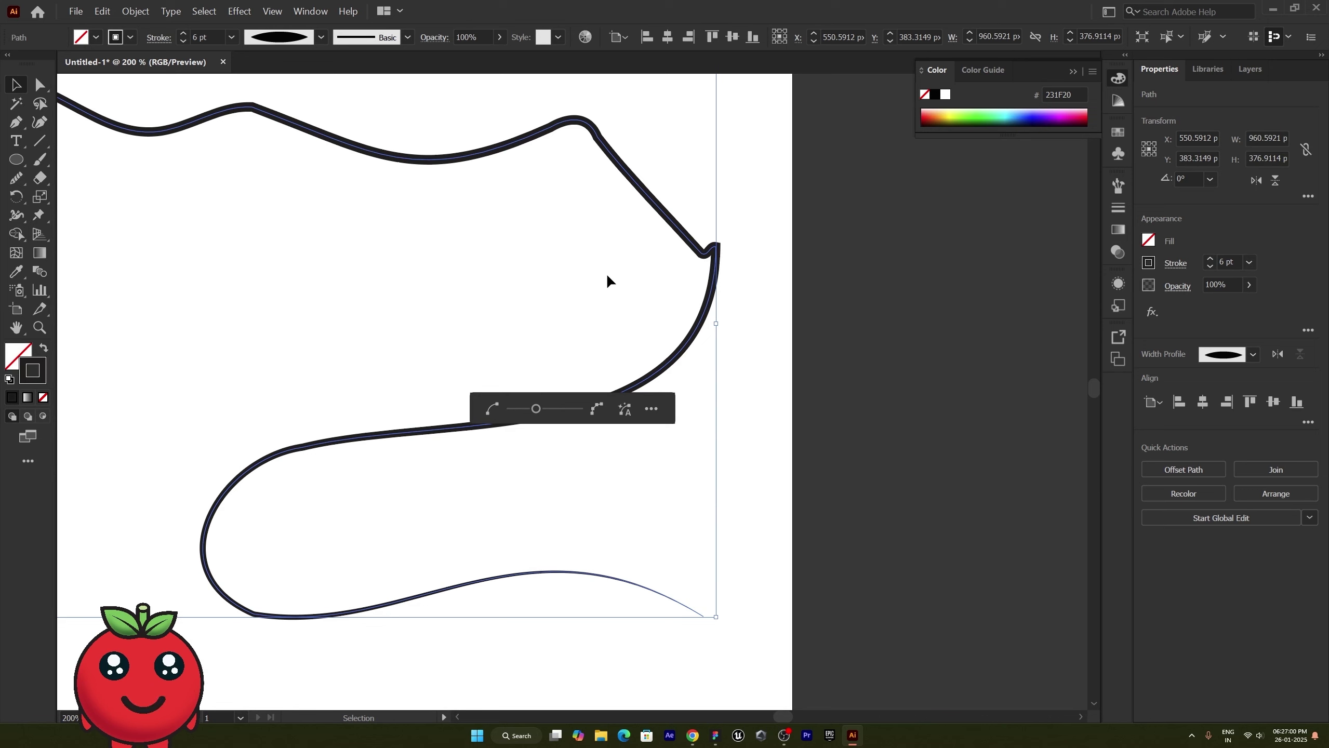
{"action": "left_click", "coordinate": [193, 215]}
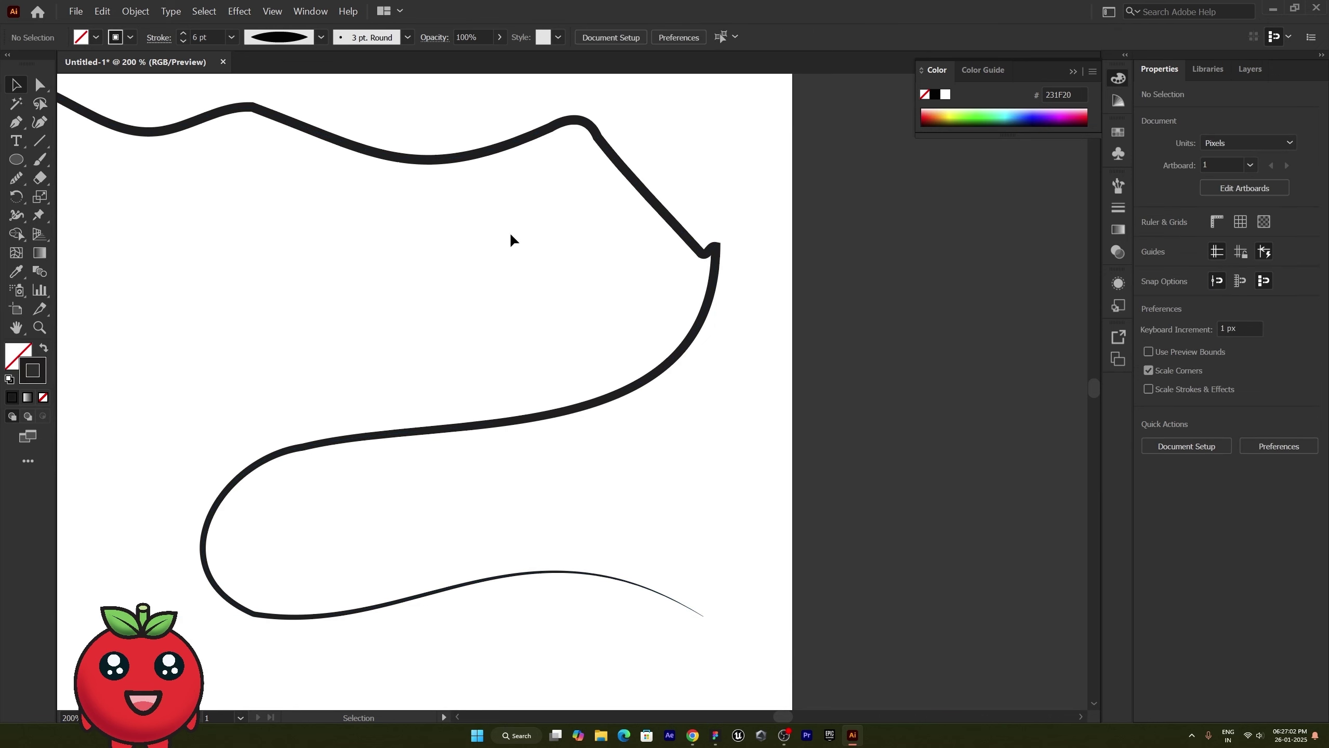
Select the line and smooth its upper wave, from the small middle peak through the dip to the right peak, with repeated Smooth tool strokes
{"action": "left_click", "coordinate": [556, 122]}
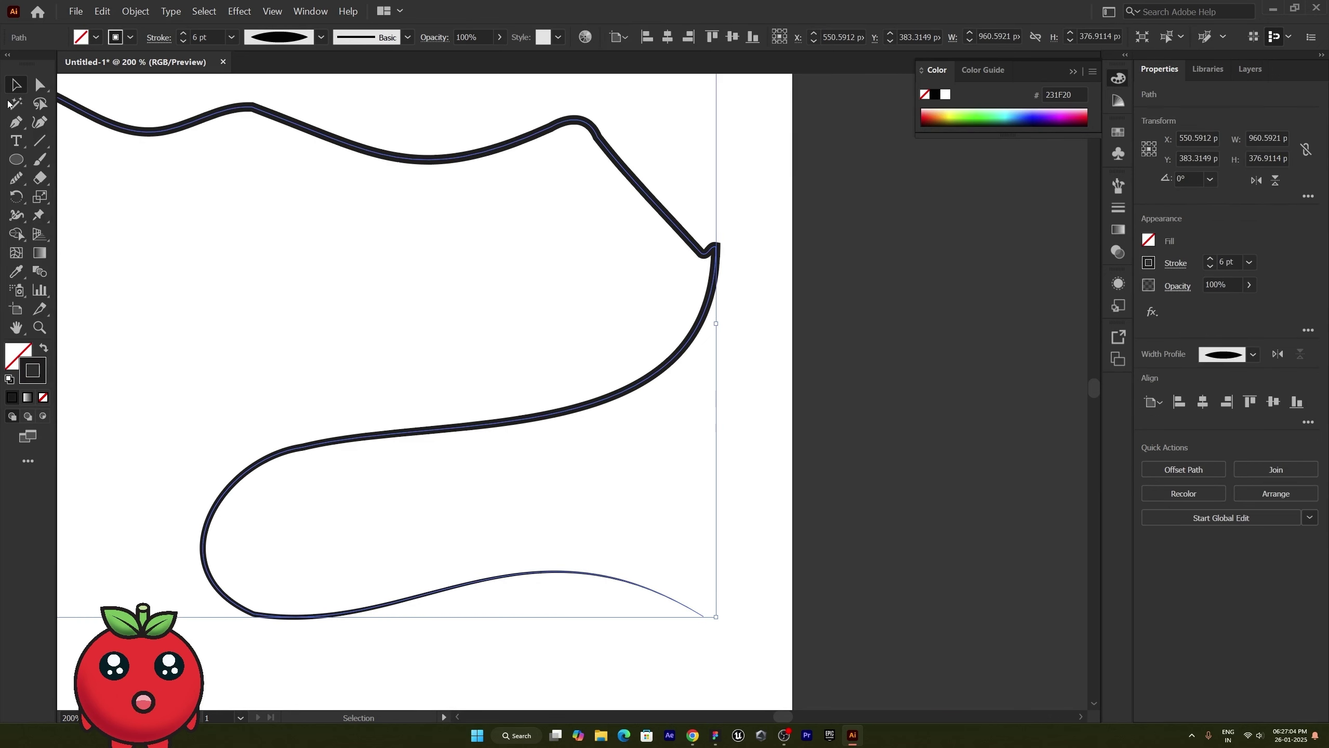
{"action": "left_click", "coordinate": [16, 178]}
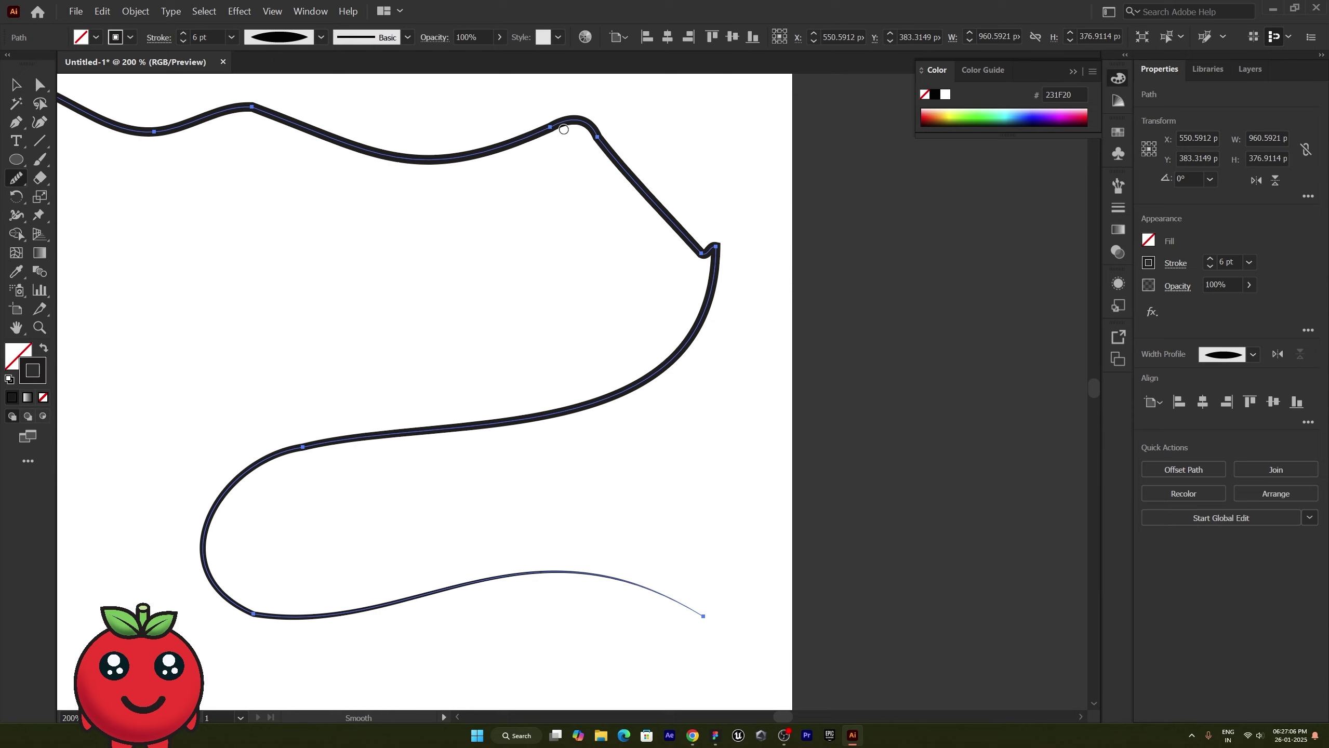
{"action": "left_click_drag", "start_coordinate": [556, 127], "coordinate": [422, 150]}
{"action": "mouse_move", "coordinate": [229, 119]}
{"action": "left_mouse_down"}
{"action": "mouse_move", "coordinate": [255, 110]}
{"action": "mouse_move", "coordinate": [424, 146]}
{"action": "left_mouse_up"}
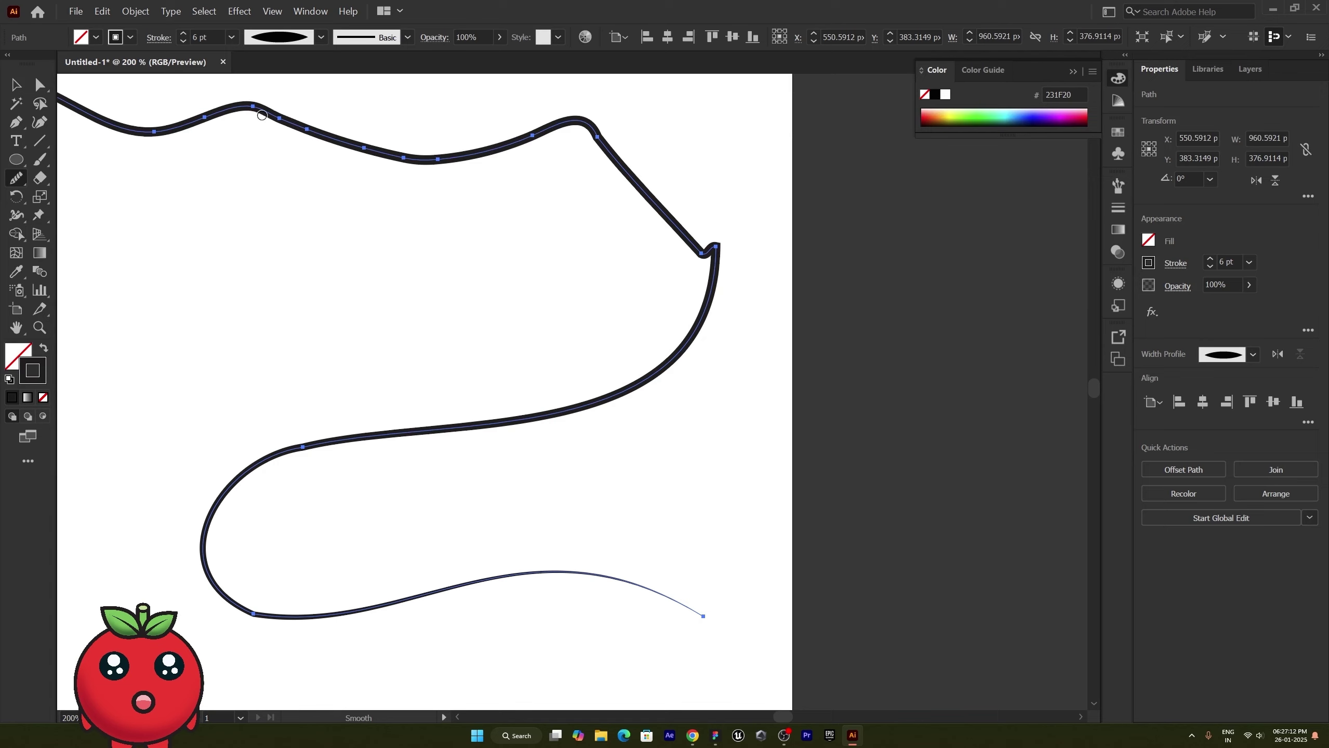
{"action": "left_click_drag", "start_coordinate": [261, 115], "coordinate": [419, 153]}
{"action": "left_click_drag", "start_coordinate": [266, 118], "coordinate": [493, 172]}
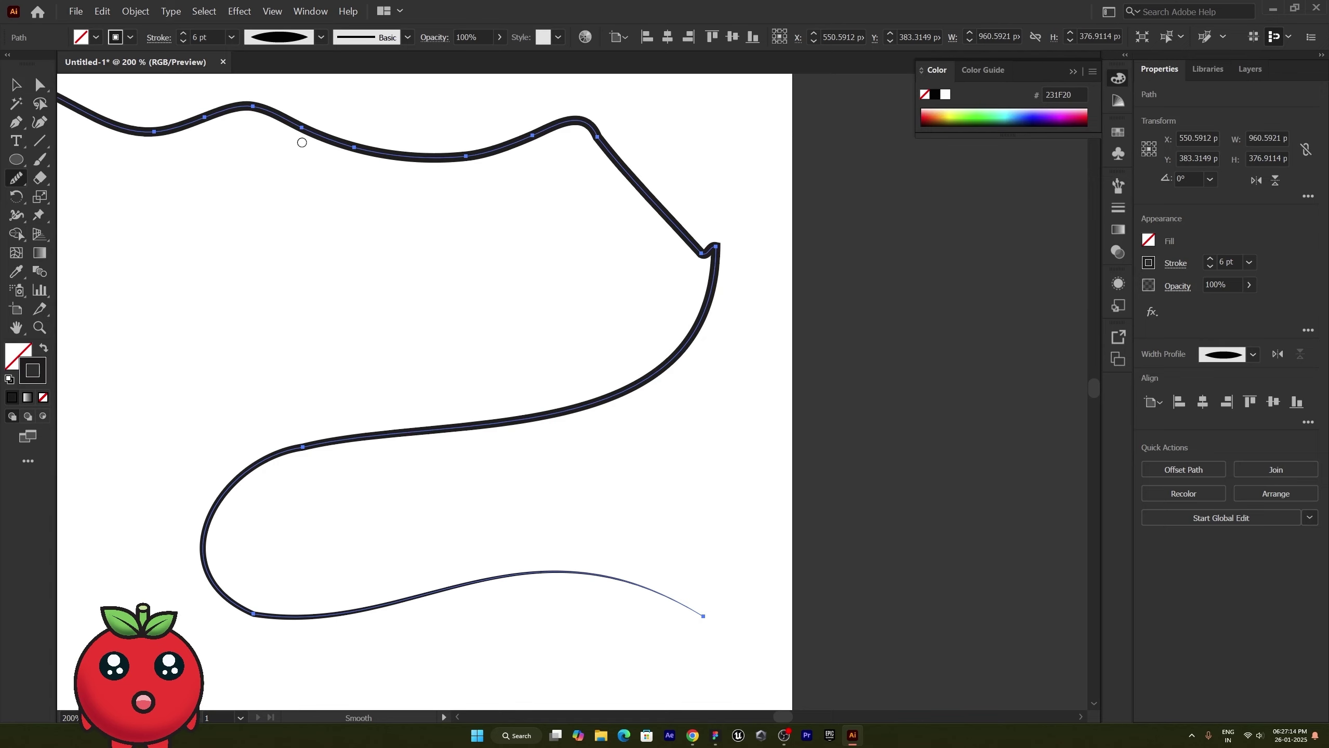
{"action": "mouse_move", "coordinate": [333, 140]}
{"action": "left_mouse_down"}
{"action": "mouse_move", "coordinate": [470, 150]}
{"action": "mouse_move", "coordinate": [395, 154]}
{"action": "mouse_move", "coordinate": [544, 133]}
{"action": "left_mouse_up"}
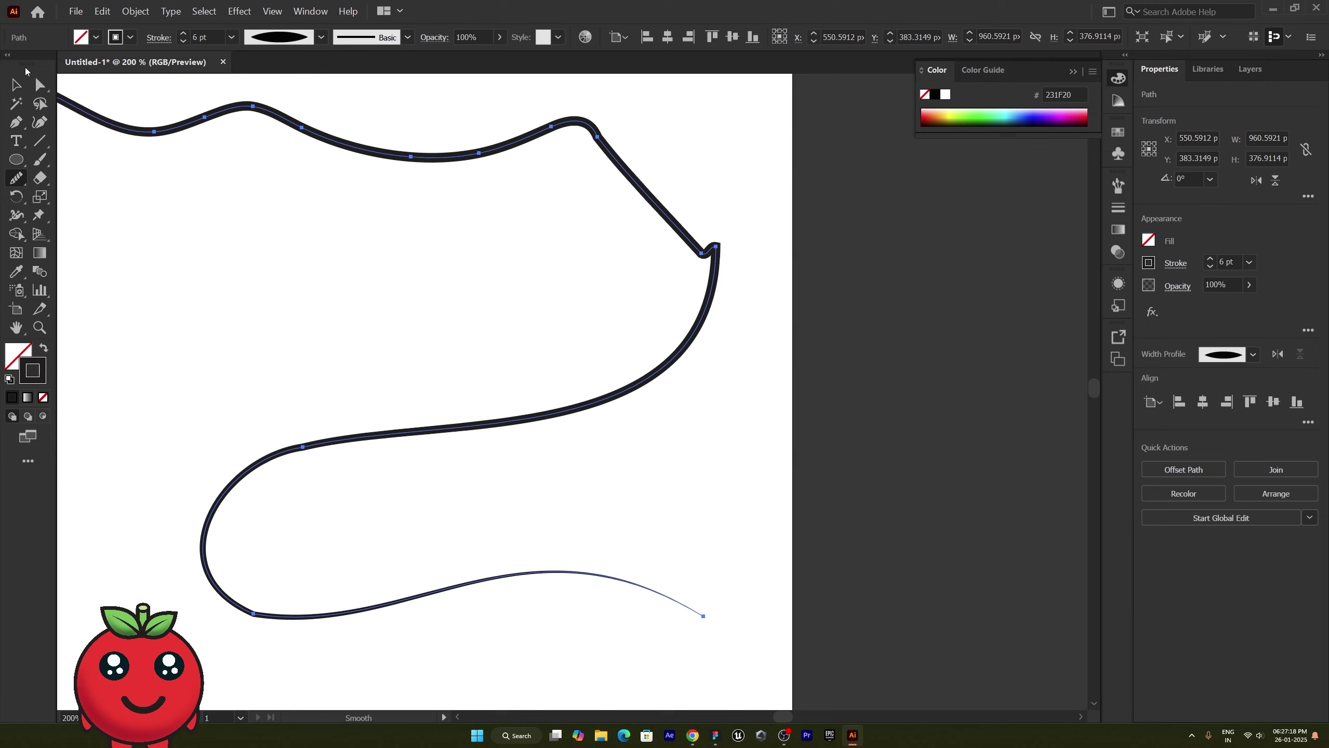
Simplify the line's path to 13 anchor points
{"action": "left_click", "coordinate": [16, 83]}
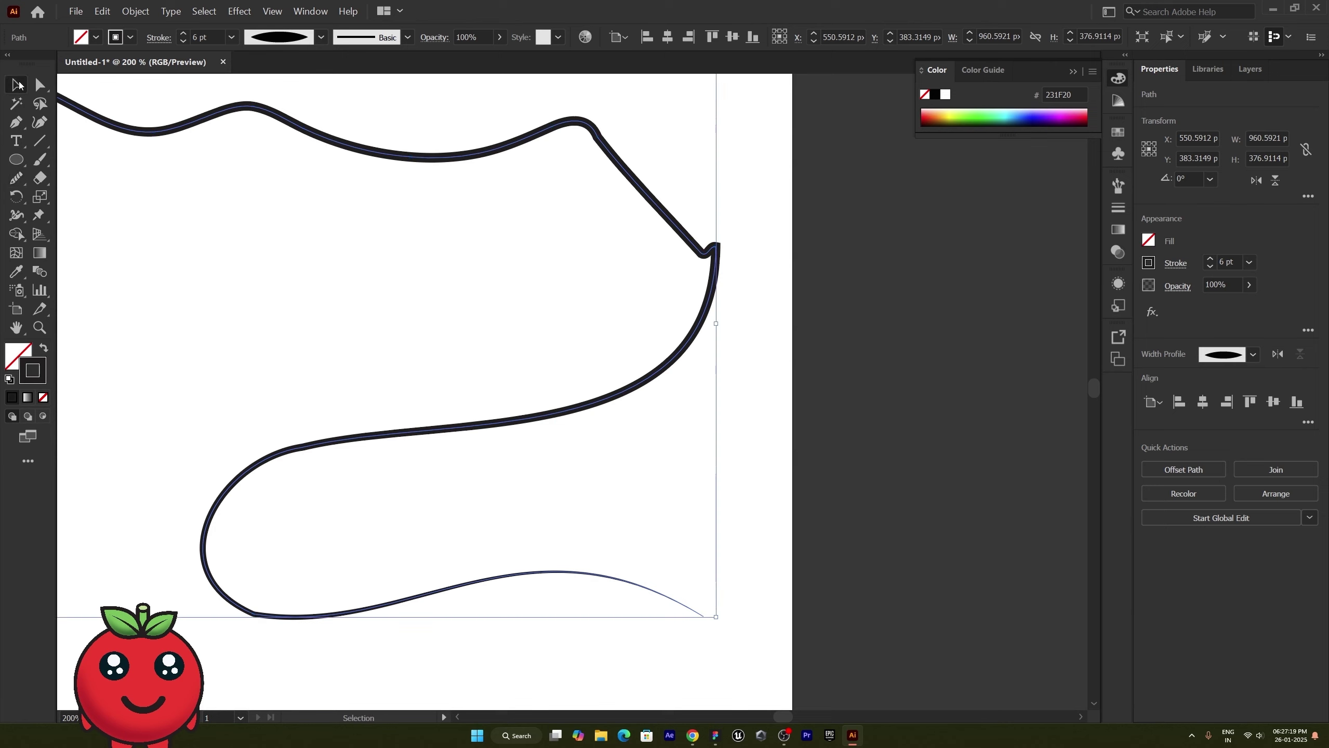
{"action": "right_click", "coordinate": [267, 111]}
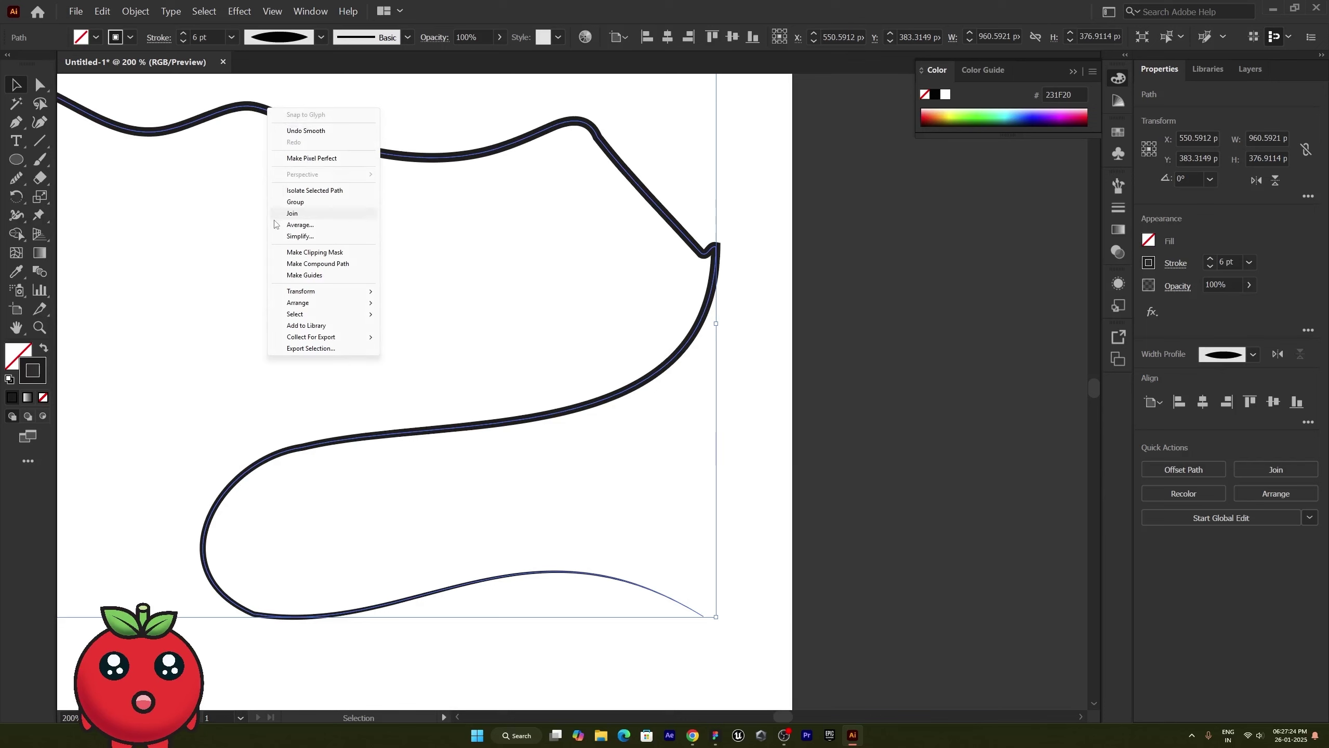
{"action": "left_click", "coordinate": [295, 236]}
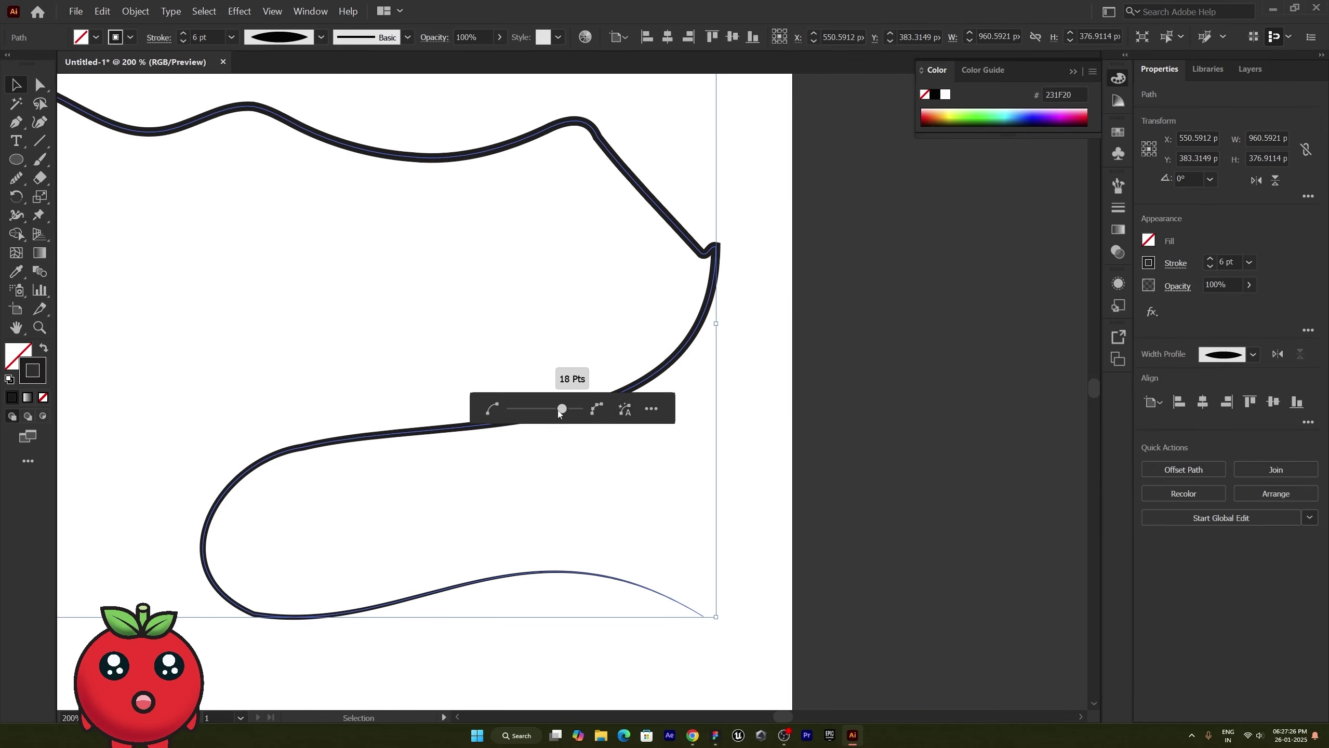
{"action": "left_click_drag", "start_coordinate": [562, 408], "coordinate": [536, 409]}
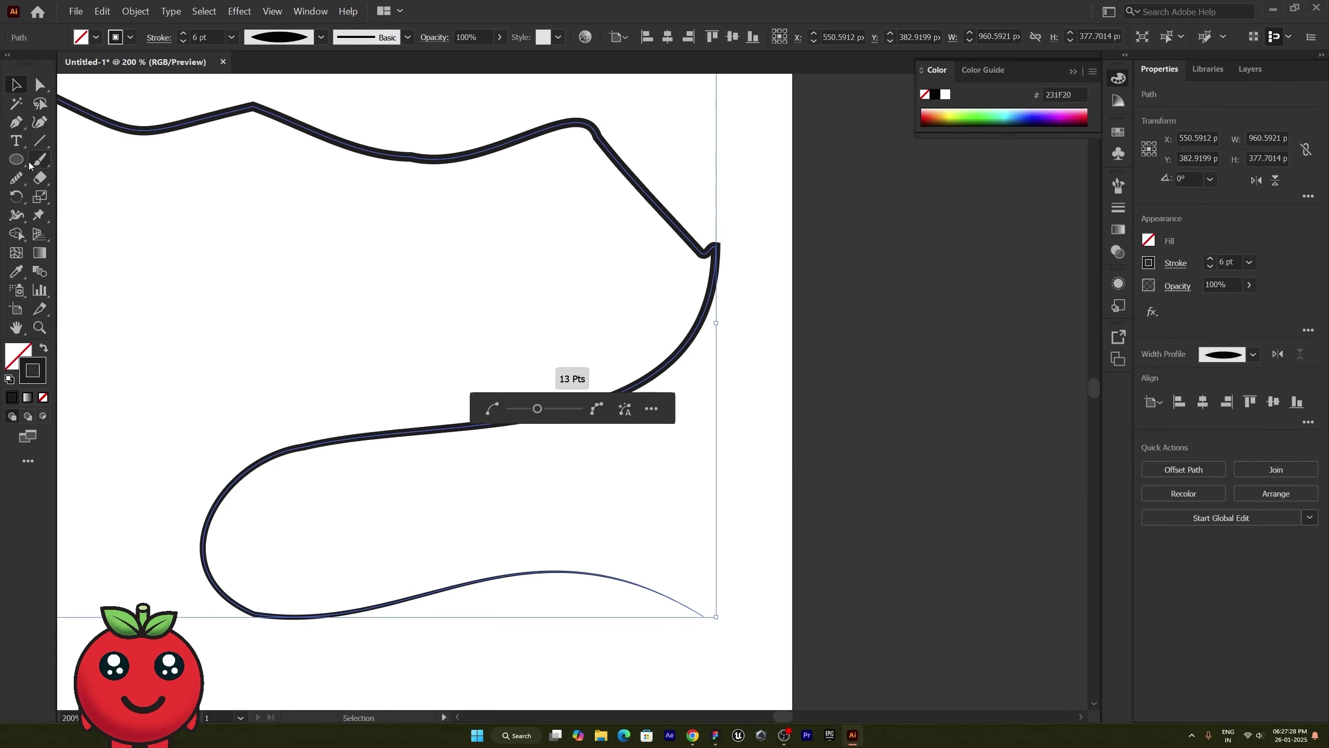
Reshape the right peak, the slope below it, the adjoining dip and the small hook by moving their anchor points with the Curvature tool
{"action": "left_click", "coordinate": [40, 122]}
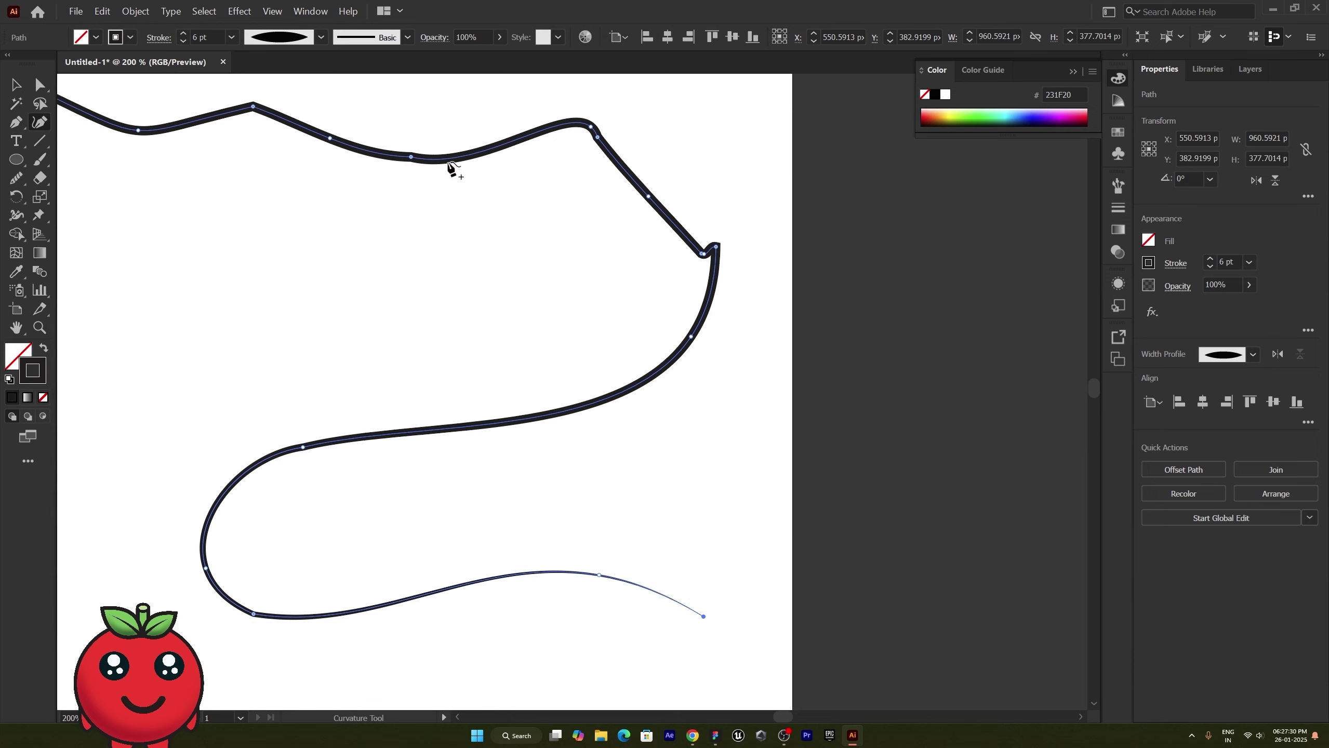
{"action": "left_click_drag", "start_coordinate": [597, 137], "coordinate": [616, 160]}
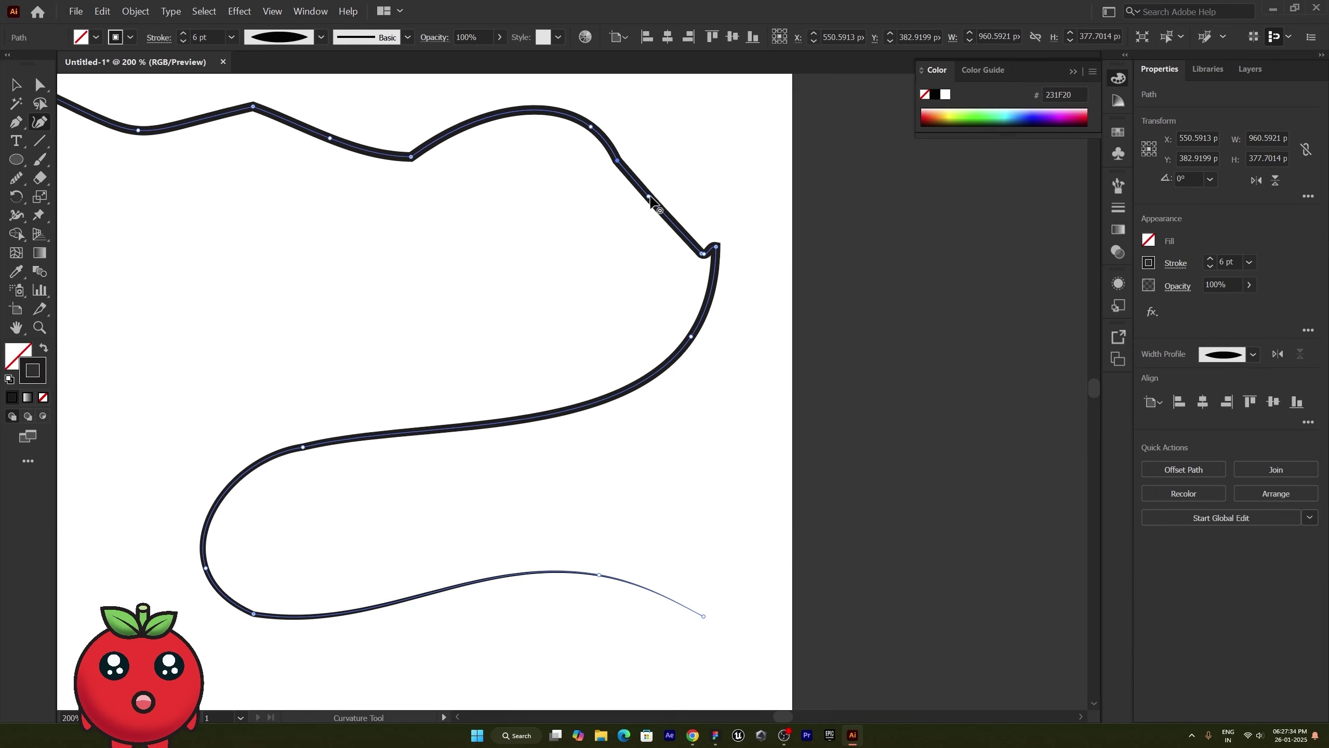
{"action": "left_click_drag", "start_coordinate": [659, 206], "coordinate": [673, 199]}
{"action": "mouse_move", "coordinate": [618, 161]}
{"action": "left_mouse_down"}
{"action": "mouse_move", "coordinate": [635, 137]}
{"action": "mouse_move", "coordinate": [628, 146]}
{"action": "left_mouse_up"}
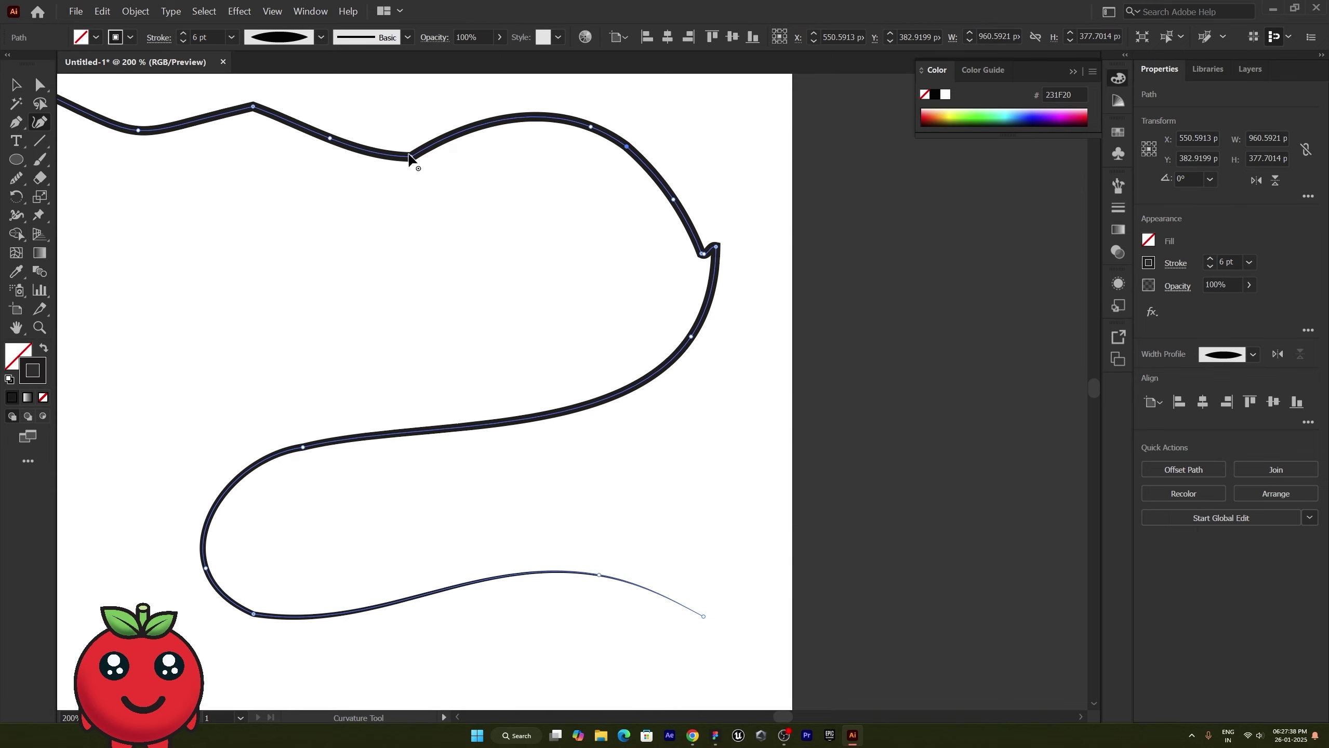
{"action": "left_click_drag", "start_coordinate": [411, 157], "coordinate": [428, 122]}
{"action": "mouse_move", "coordinate": [715, 247]}
{"action": "left_mouse_down"}
{"action": "mouse_move", "coordinate": [732, 265]}
{"action": "mouse_move", "coordinate": [699, 289]}
{"action": "mouse_move", "coordinate": [714, 290]}
{"action": "mouse_move", "coordinate": [713, 239]}
{"action": "mouse_move", "coordinate": [712, 281]}
{"action": "mouse_move", "coordinate": [721, 271]}
{"action": "mouse_move", "coordinate": [708, 240]}
{"action": "left_mouse_up"}
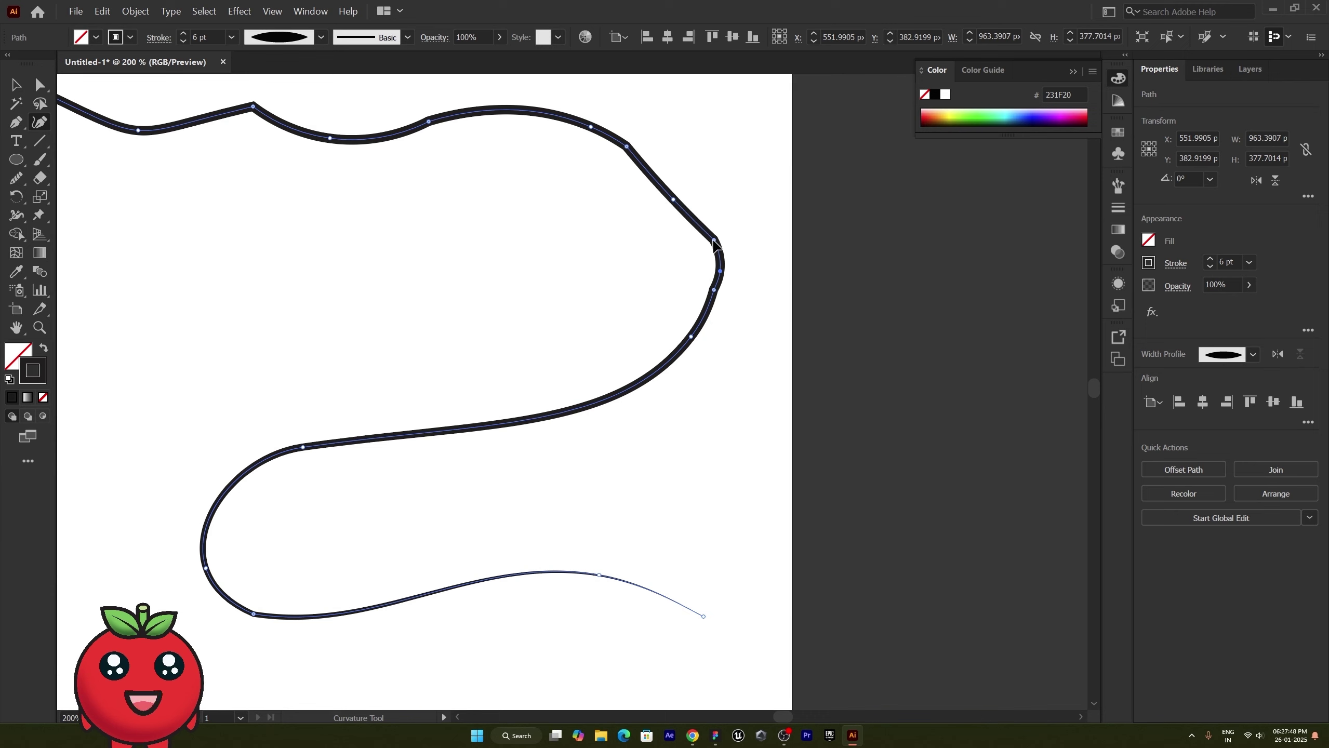
Bow the slope below the right peak outward by moving its two upper anchor points with the Curvature tool
{"action": "left_click", "coordinate": [16, 178]}
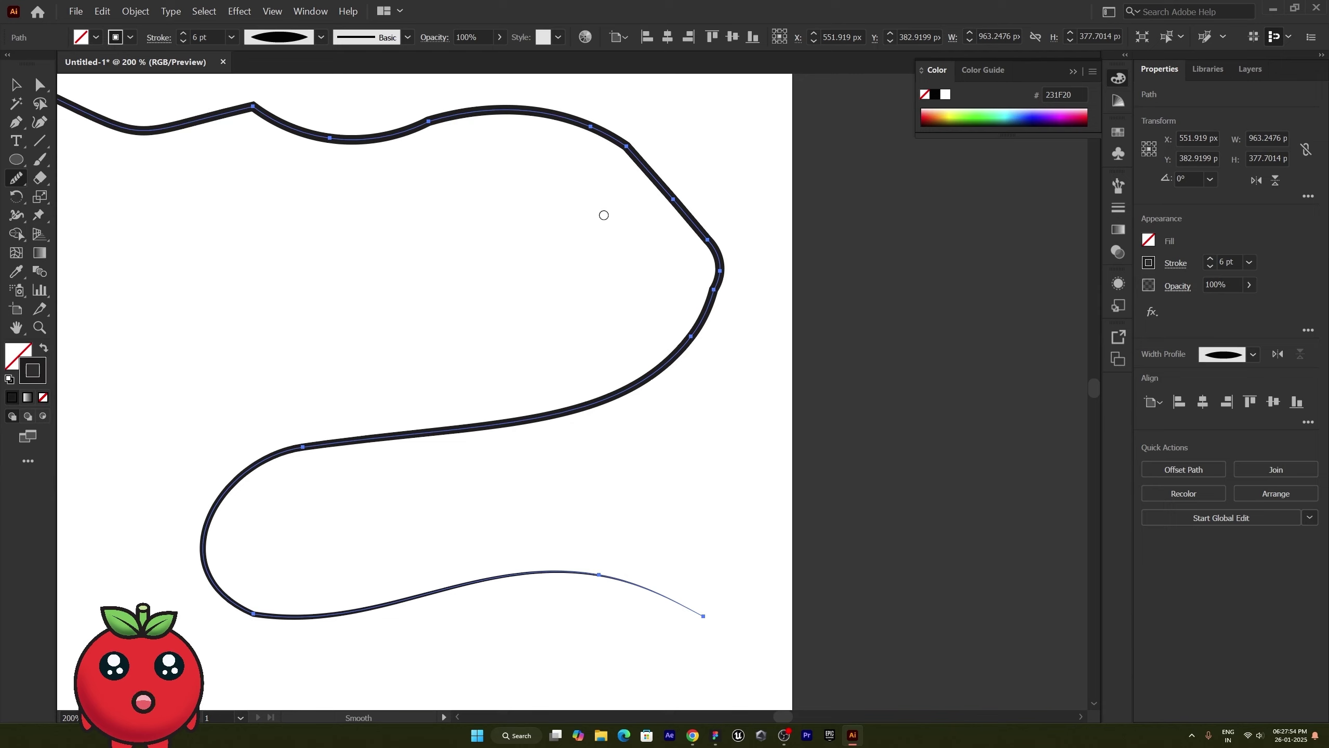
{"action": "left_click", "coordinate": [39, 121]}
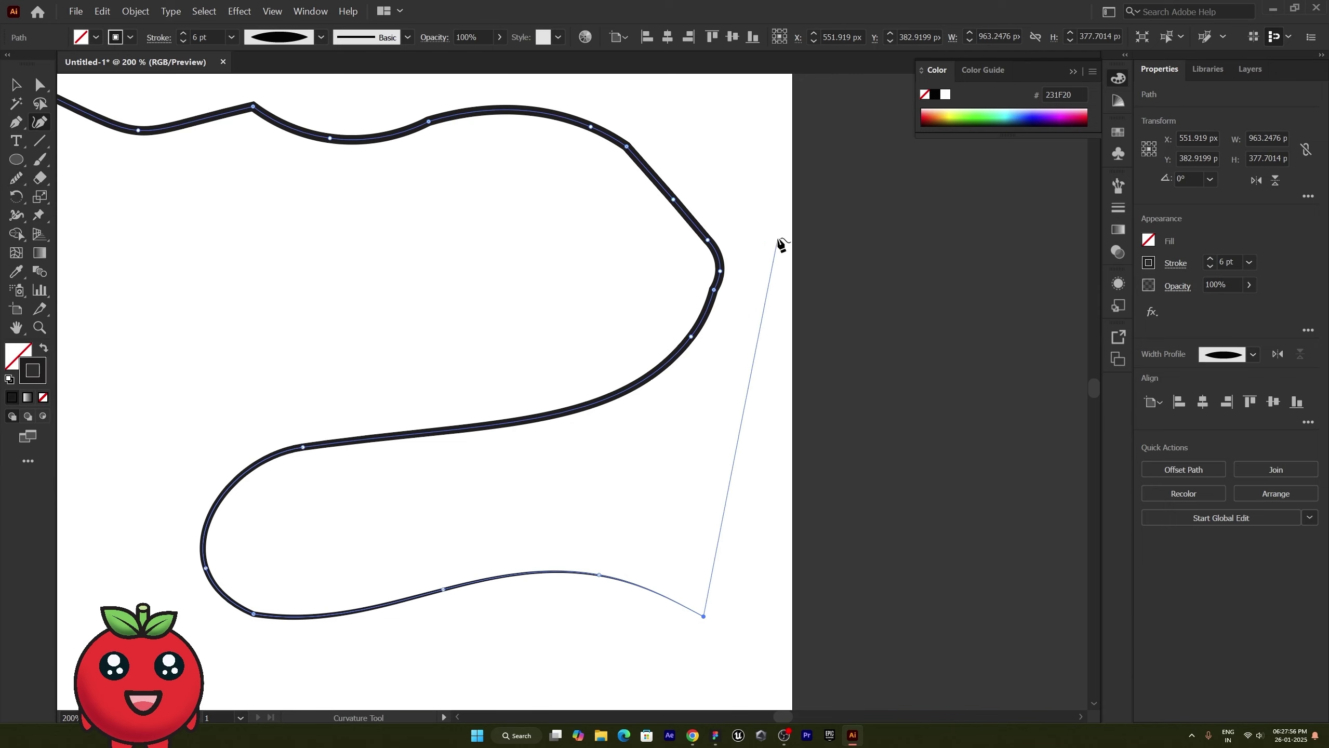
{"action": "left_click_drag", "start_coordinate": [674, 199], "coordinate": [692, 191]}
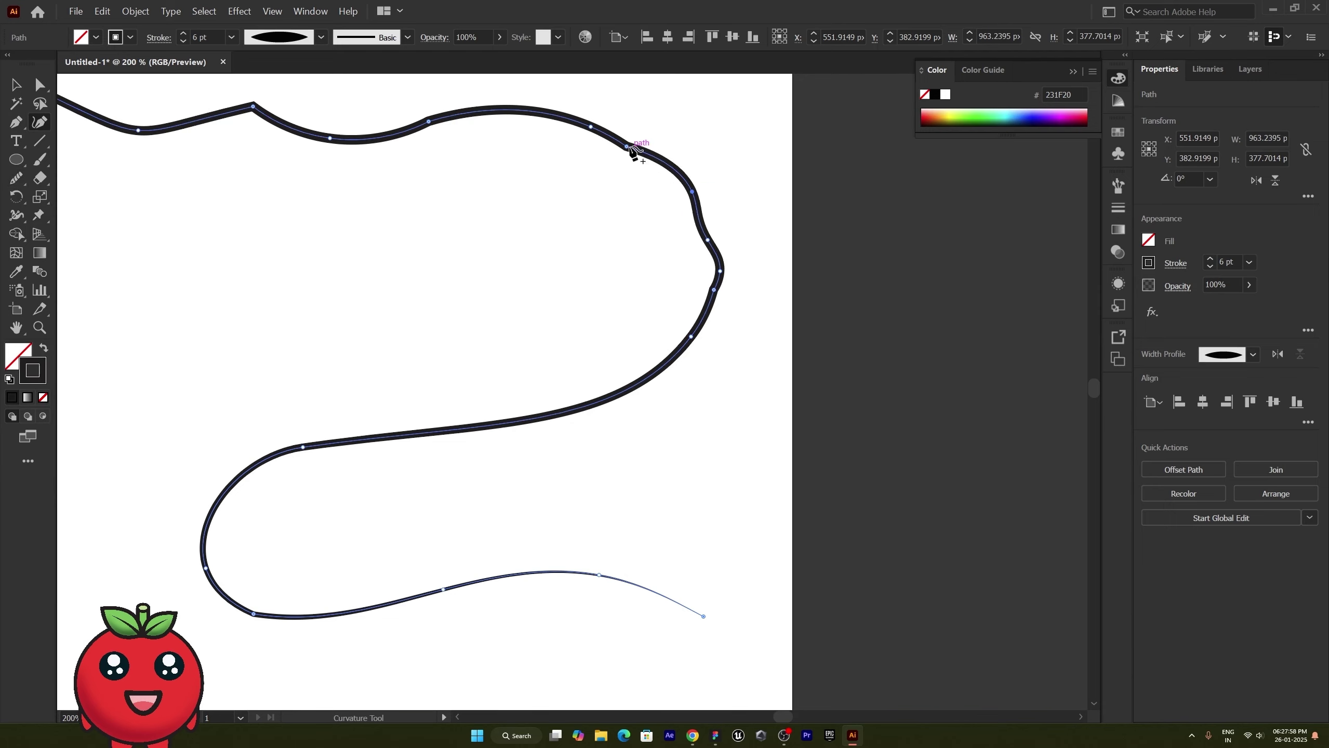
{"action": "left_click_drag", "start_coordinate": [627, 146], "coordinate": [629, 140]}
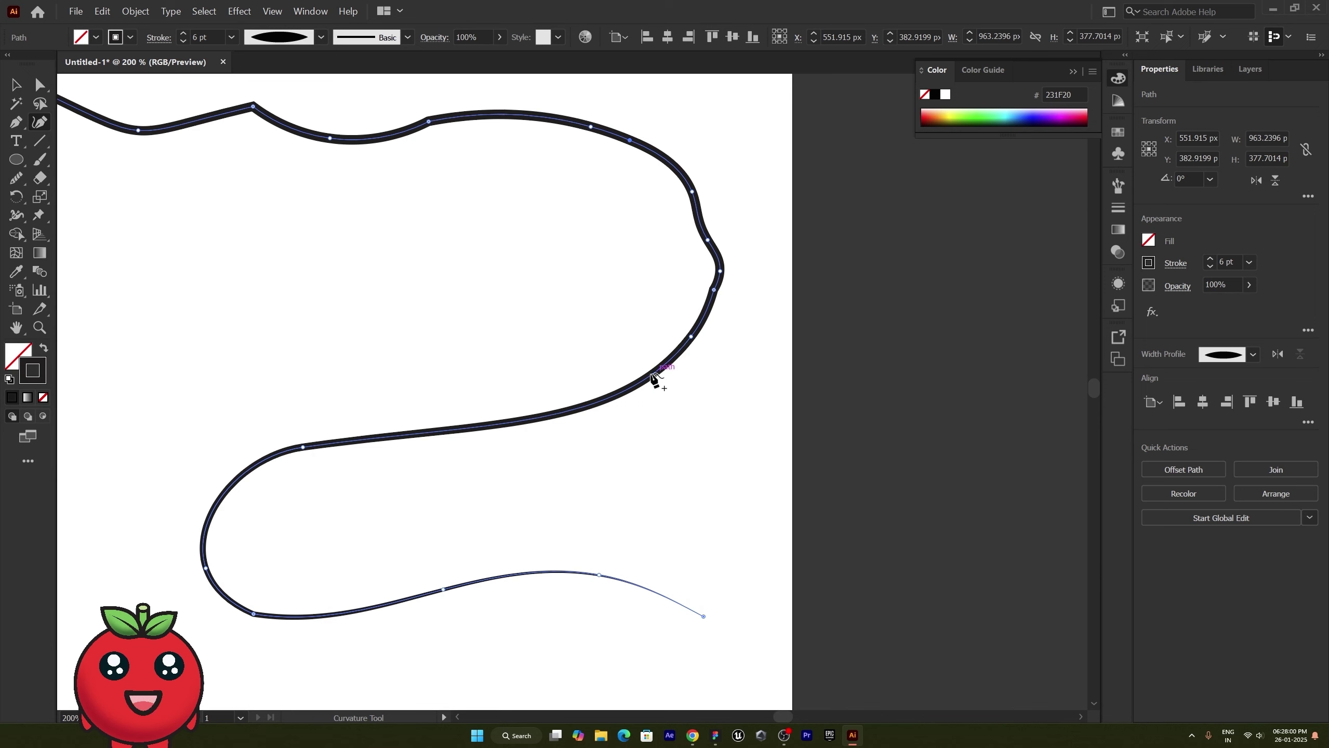
Smooth the small middle peak and the large right-hand bend down to its lower curve with the Smooth tool
{"action": "left_click", "coordinate": [19, 180]}
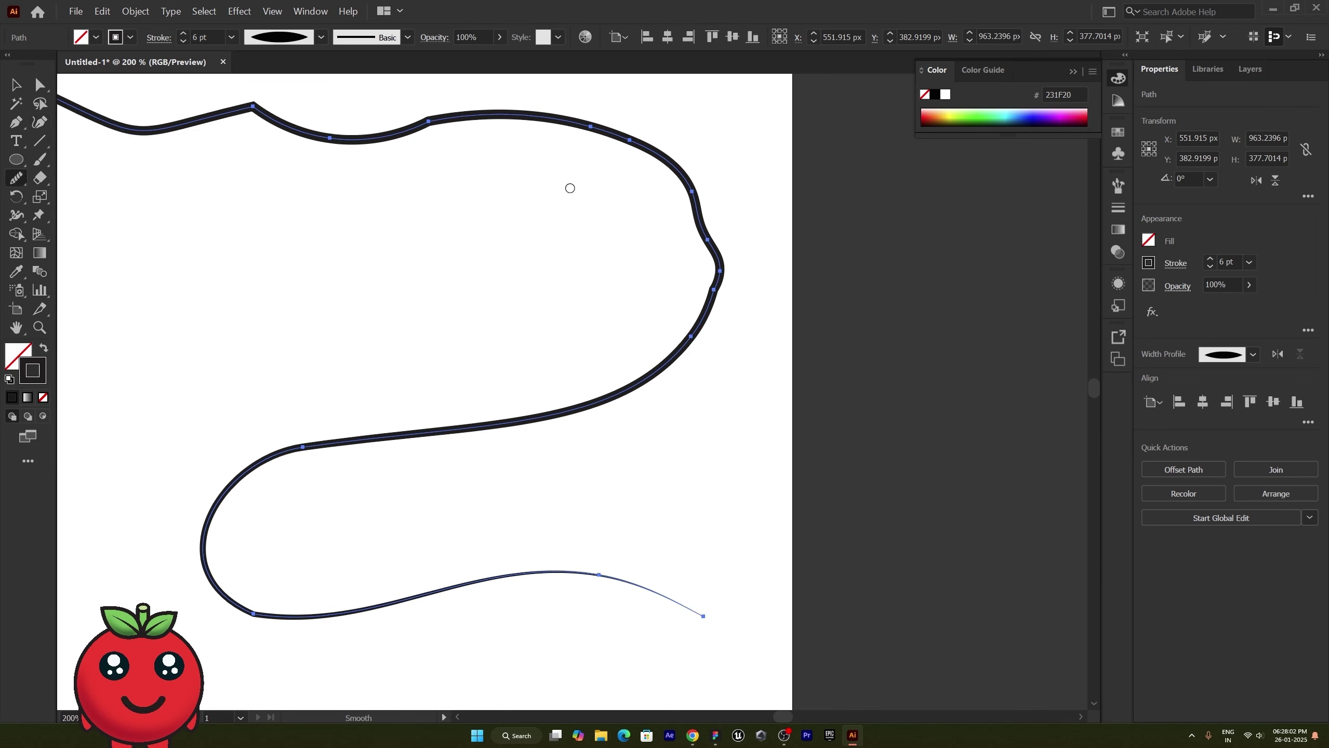
{"action": "mouse_move", "coordinate": [226, 116]}
{"action": "left_mouse_down"}
{"action": "mouse_move", "coordinate": [269, 113]}
{"action": "mouse_move", "coordinate": [290, 129]}
{"action": "left_mouse_up"}
{"action": "mouse_move", "coordinate": [683, 180]}
{"action": "left_mouse_down"}
{"action": "mouse_move", "coordinate": [717, 280]}
{"action": "mouse_move", "coordinate": [693, 351]}
{"action": "left_mouse_up"}
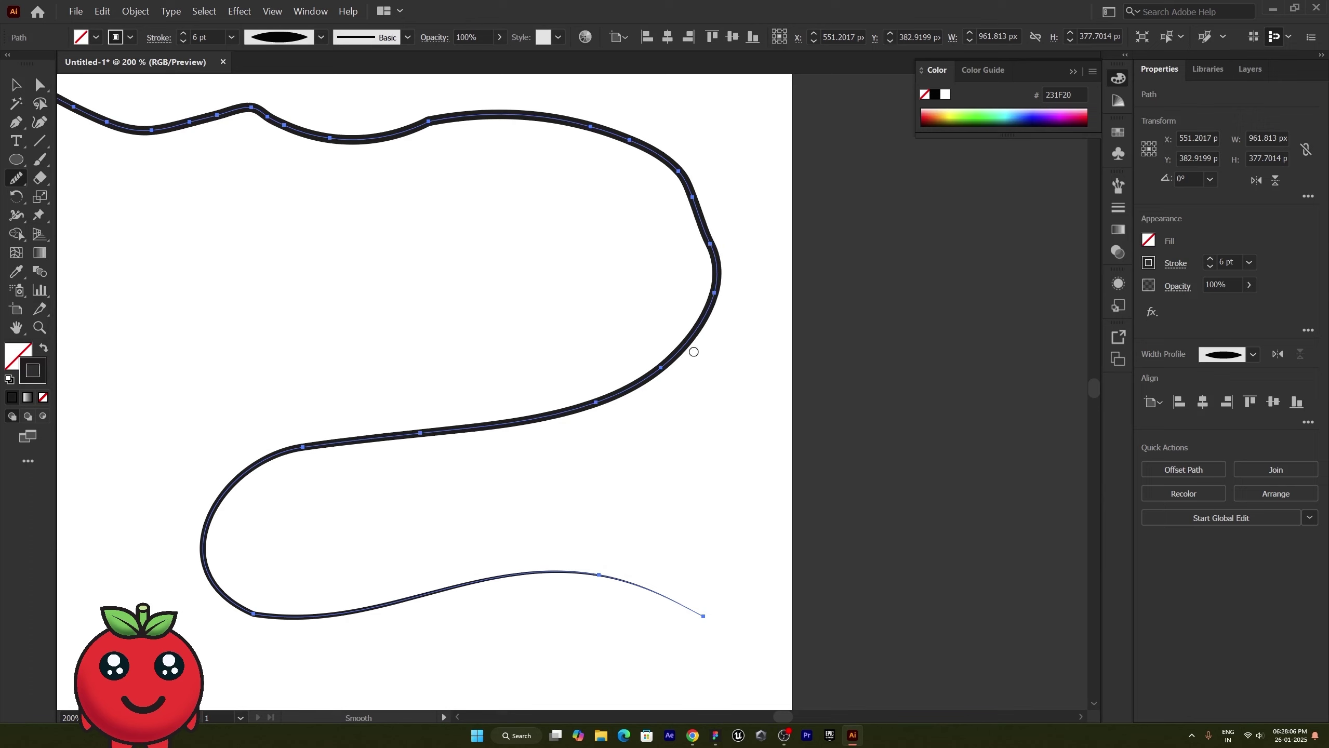
{"action": "mouse_move", "coordinate": [684, 185]}
{"action": "left_mouse_down"}
{"action": "mouse_move", "coordinate": [703, 351]}
{"action": "mouse_move", "coordinate": [638, 142]}
{"action": "mouse_move", "coordinate": [715, 244]}
{"action": "left_mouse_up"}
{"action": "mouse_move", "coordinate": [628, 135]}
{"action": "left_mouse_down"}
{"action": "mouse_move", "coordinate": [656, 156]}
{"action": "mouse_move", "coordinate": [724, 270]}
{"action": "left_mouse_up"}
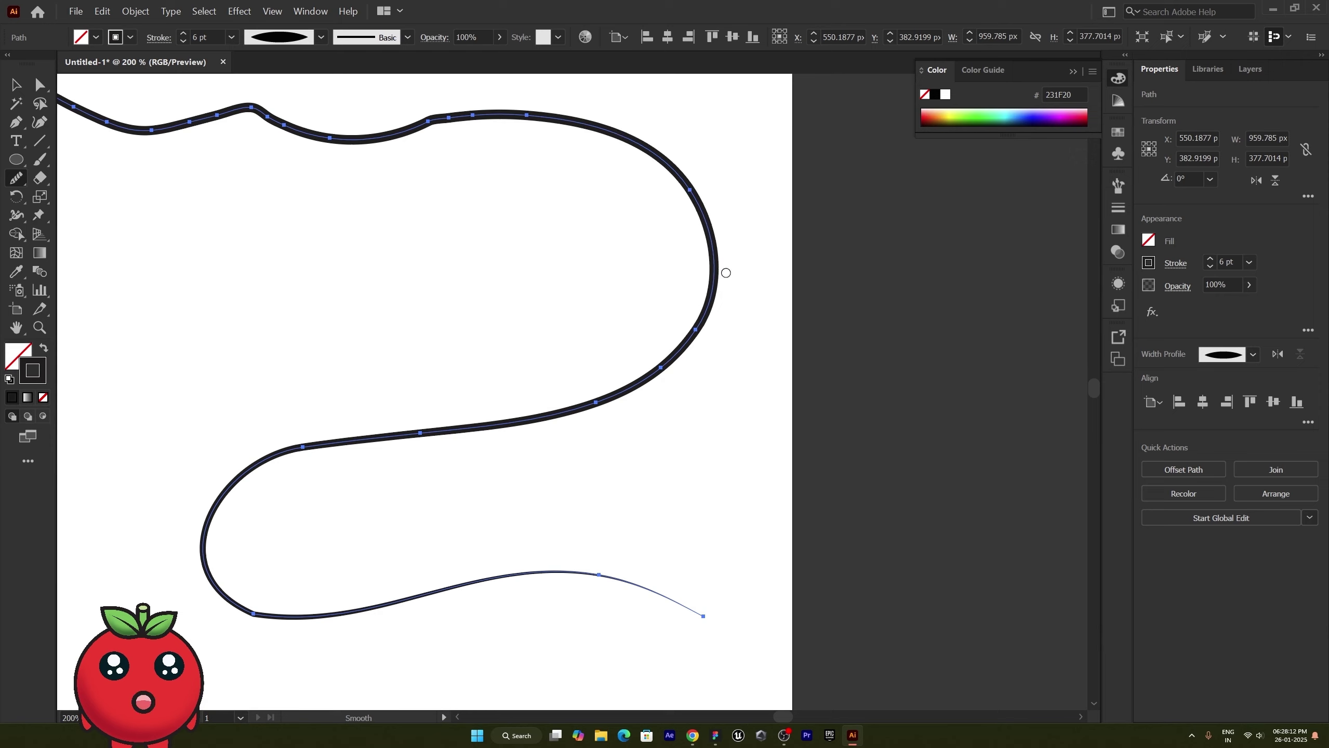
{"action": "left_click_drag", "start_coordinate": [691, 333], "coordinate": [607, 402]}
Smooth the start of the large bend, the dip before it and the small middle peak again
{"action": "left_click_drag", "start_coordinate": [430, 121], "coordinate": [545, 105]}
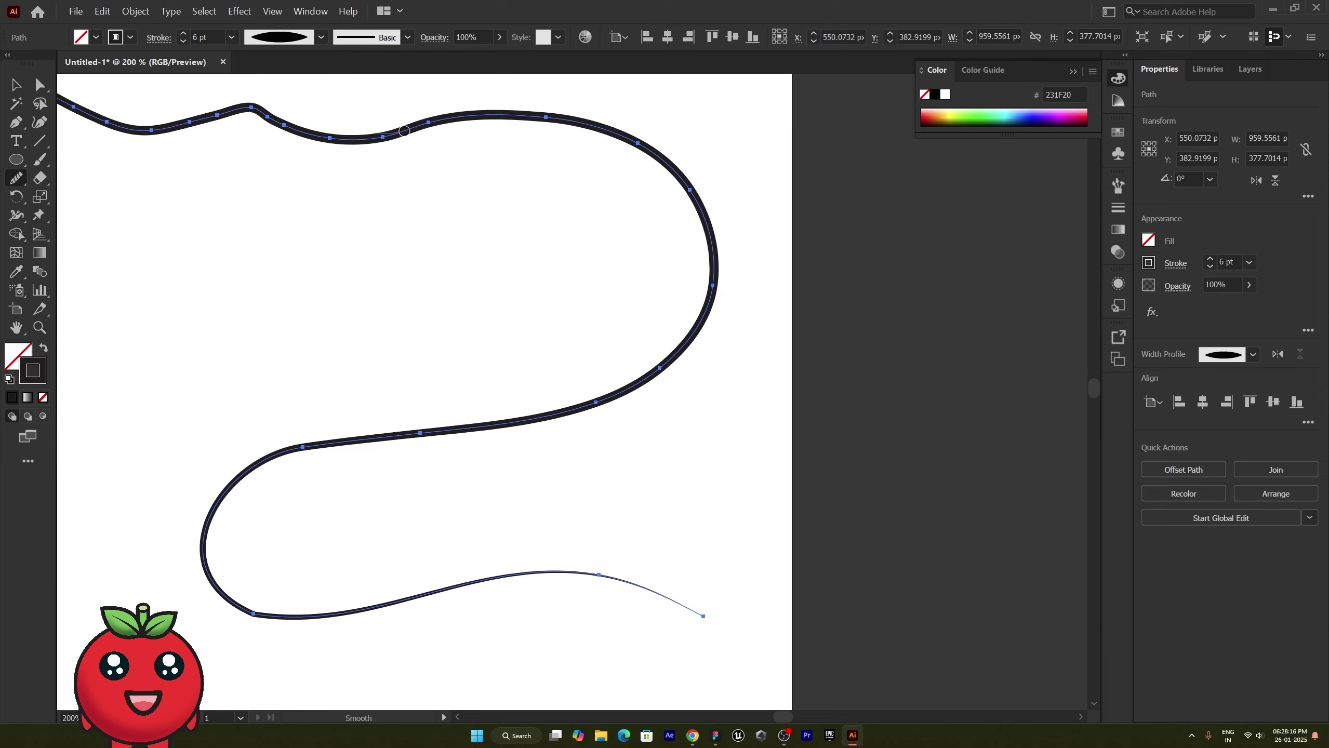
{"action": "mouse_move", "coordinate": [403, 131]}
{"action": "left_mouse_down"}
{"action": "mouse_move", "coordinate": [370, 133]}
{"action": "mouse_move", "coordinate": [433, 133]}
{"action": "mouse_move", "coordinate": [334, 138]}
{"action": "mouse_move", "coordinate": [544, 118]}
{"action": "mouse_move", "coordinate": [352, 134]}
{"action": "left_mouse_up"}
{"action": "mouse_move", "coordinate": [240, 113]}
{"action": "left_mouse_down"}
{"action": "mouse_move", "coordinate": [307, 144]}
{"action": "mouse_move", "coordinate": [258, 111]}
{"action": "mouse_move", "coordinate": [212, 112]}
{"action": "mouse_move", "coordinate": [310, 112]}
{"action": "mouse_move", "coordinate": [178, 112]}
{"action": "mouse_move", "coordinate": [346, 117]}
{"action": "mouse_move", "coordinate": [208, 114]}
{"action": "mouse_move", "coordinate": [330, 138]}
{"action": "mouse_move", "coordinate": [291, 115]}
{"action": "left_mouse_up"}
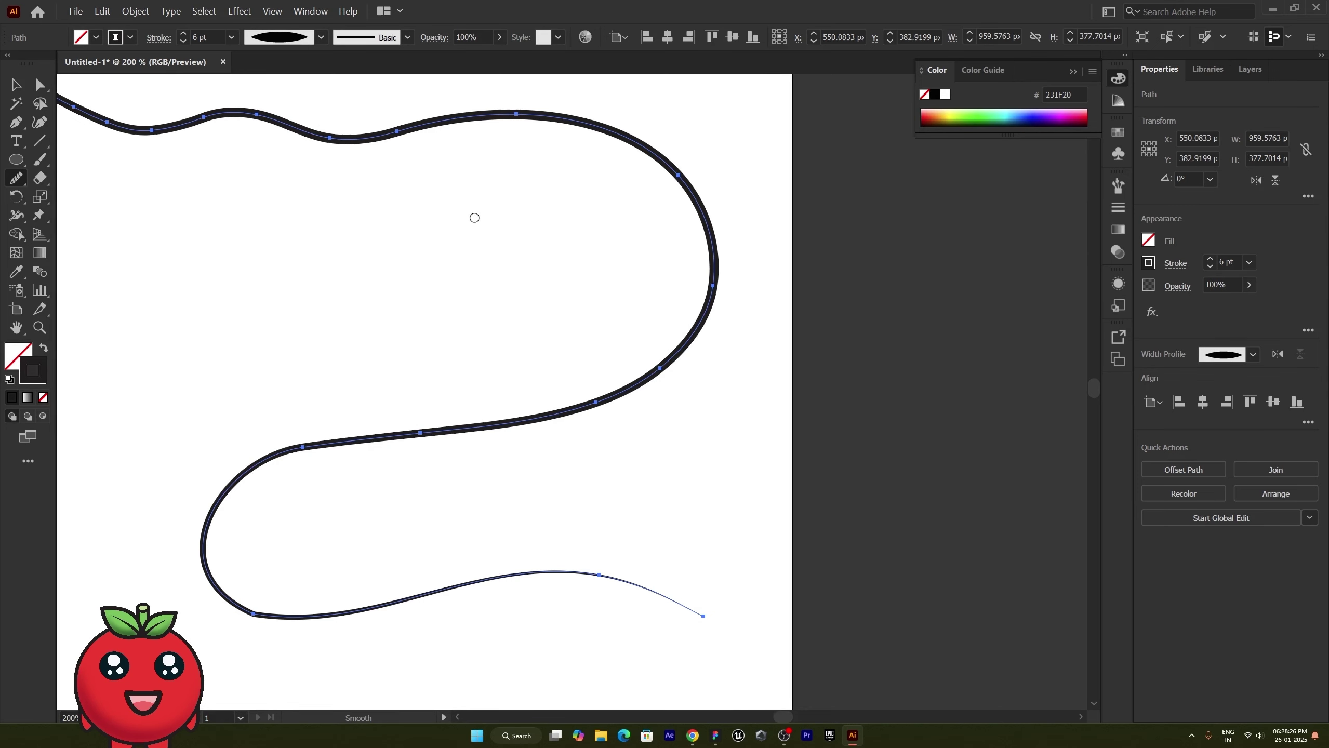
Smooth the upper waves and the broad hump at their left end with repeated Smooth tool strokes, and deselect the line
{"action": "key", "text": "space"}
{"action": "left_click_drag", "start_coordinate": [472, 213], "coordinate": [667, 258]}
{"action": "mouse_move", "coordinate": [226, 109]}
{"action": "left_mouse_down"}
{"action": "mouse_move", "coordinate": [382, 155]}
{"action": "mouse_move", "coordinate": [497, 141]}
{"action": "mouse_move", "coordinate": [665, 157]}
{"action": "left_mouse_up"}
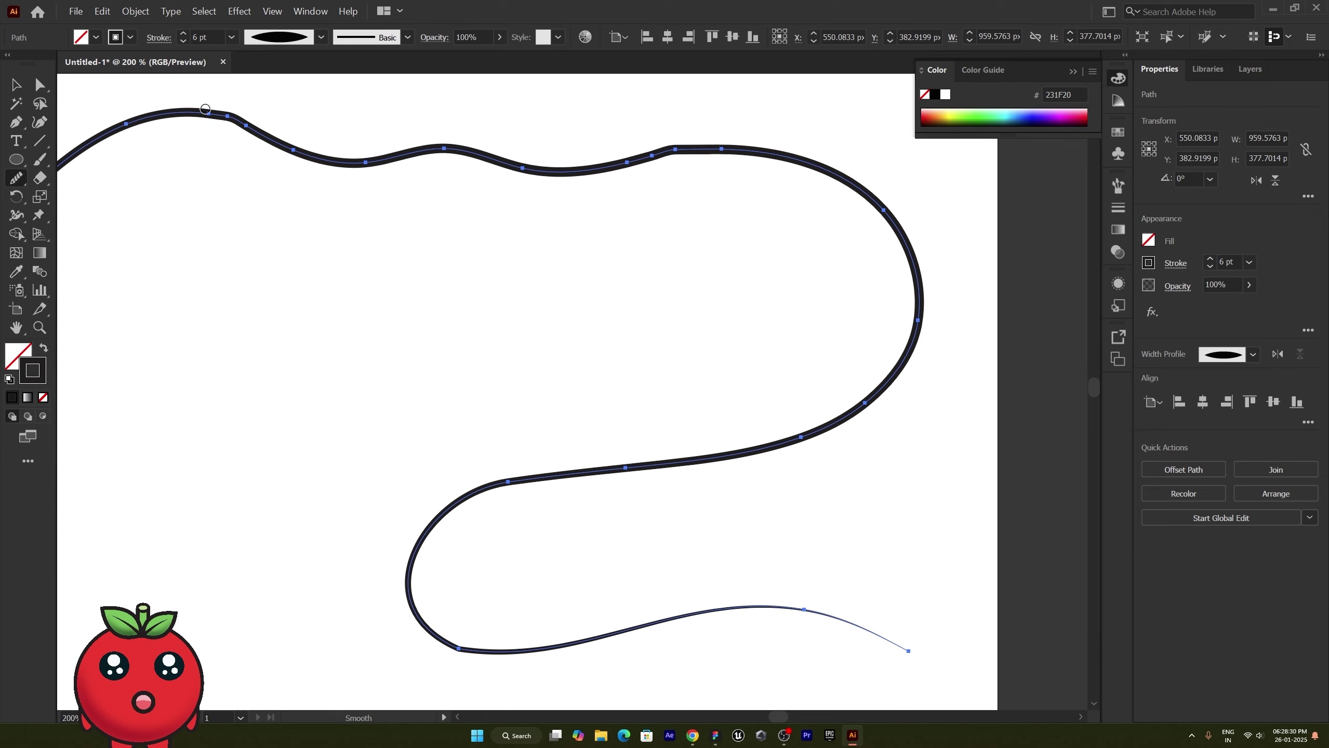
{"action": "left_click_drag", "start_coordinate": [205, 109], "coordinate": [290, 140]}
{"action": "left_click_drag", "start_coordinate": [207, 116], "coordinate": [340, 173]}
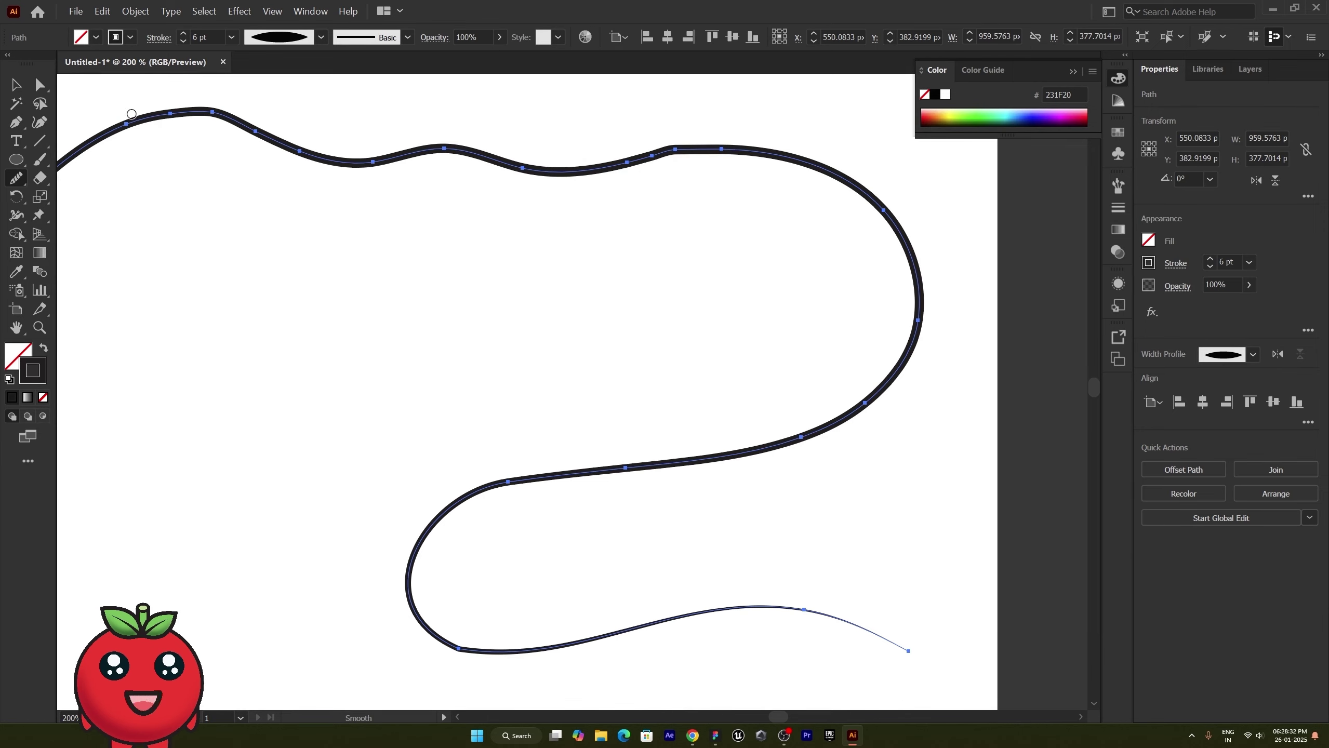
{"action": "left_click_drag", "start_coordinate": [132, 114], "coordinate": [289, 144]}
{"action": "scroll", "coordinate": [667, 246], "scroll_direction": "down", "scroll_amount": 3, "text": "alt"}
{"action": "left_click", "coordinate": [15, 84]}
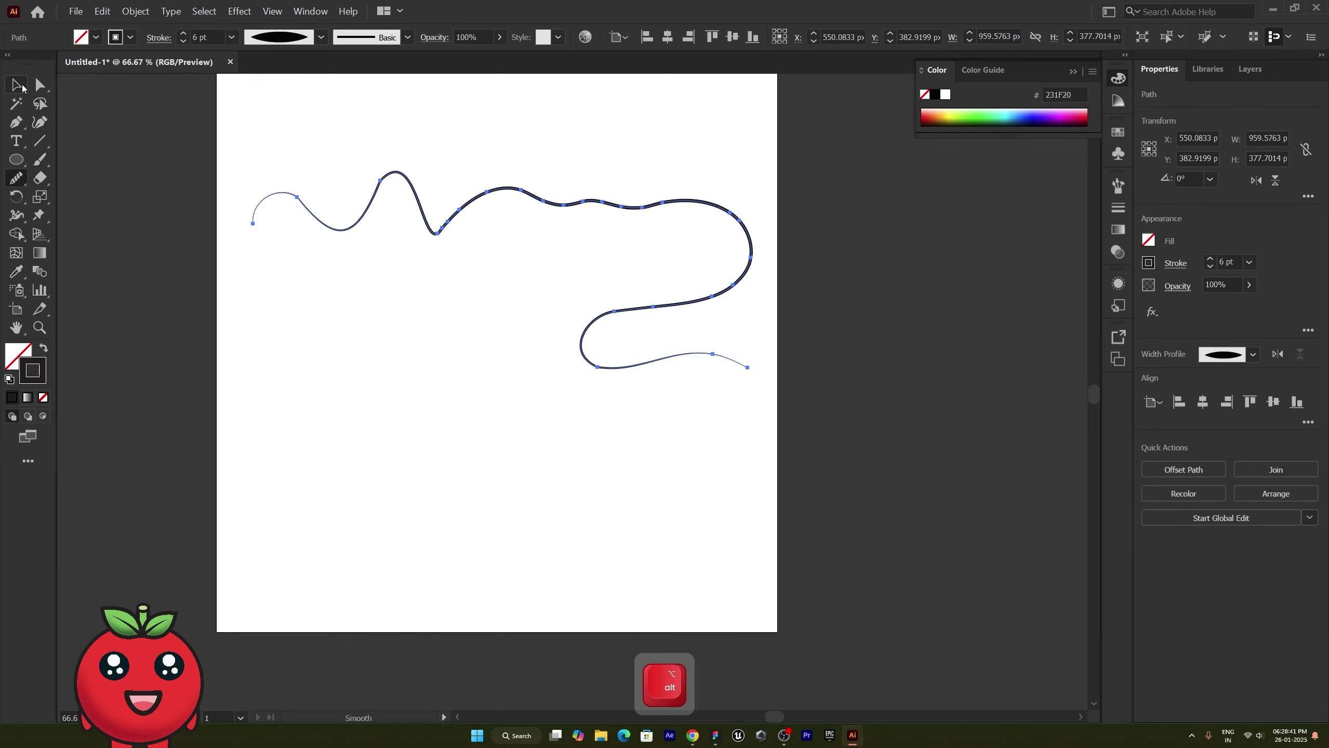
{"action": "left_click", "coordinate": [385, 392]}
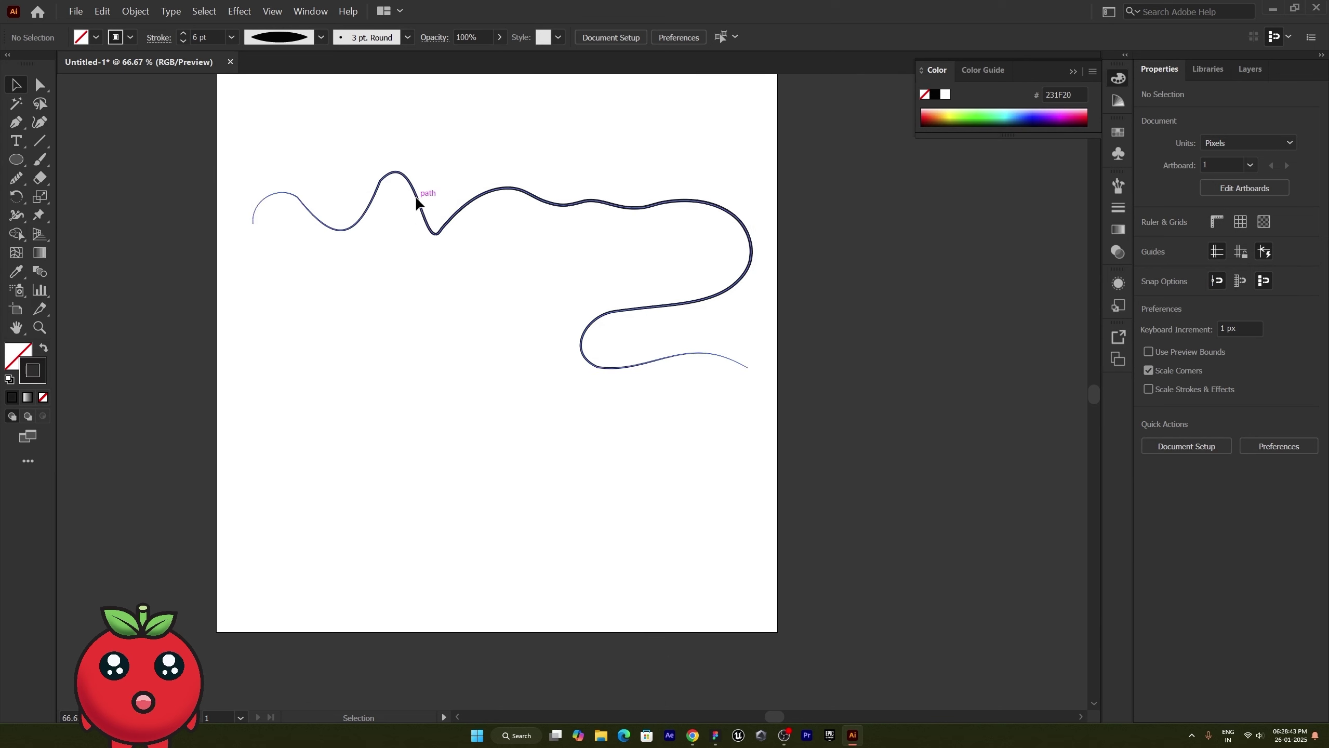
Reselect the line, smooth the tall left peak and the valley before it with the Smooth tool, and deselect it
{"action": "left_click", "coordinate": [415, 195]}
{"action": "left_click", "coordinate": [15, 179]}
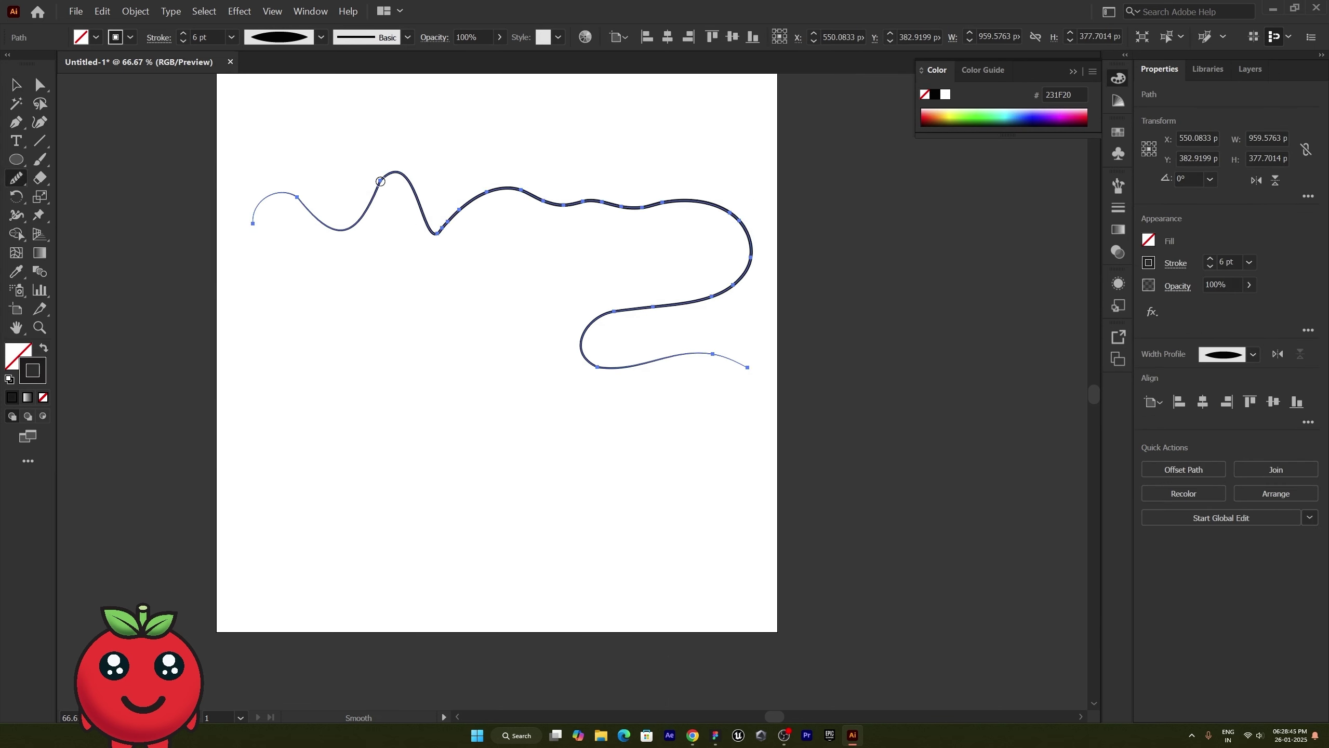
{"action": "mouse_move", "coordinate": [382, 181]}
{"action": "left_mouse_down"}
{"action": "mouse_move", "coordinate": [366, 223]}
{"action": "mouse_move", "coordinate": [295, 215]}
{"action": "mouse_move", "coordinate": [330, 233]}
{"action": "mouse_move", "coordinate": [293, 193]}
{"action": "mouse_move", "coordinate": [312, 213]}
{"action": "left_mouse_up"}
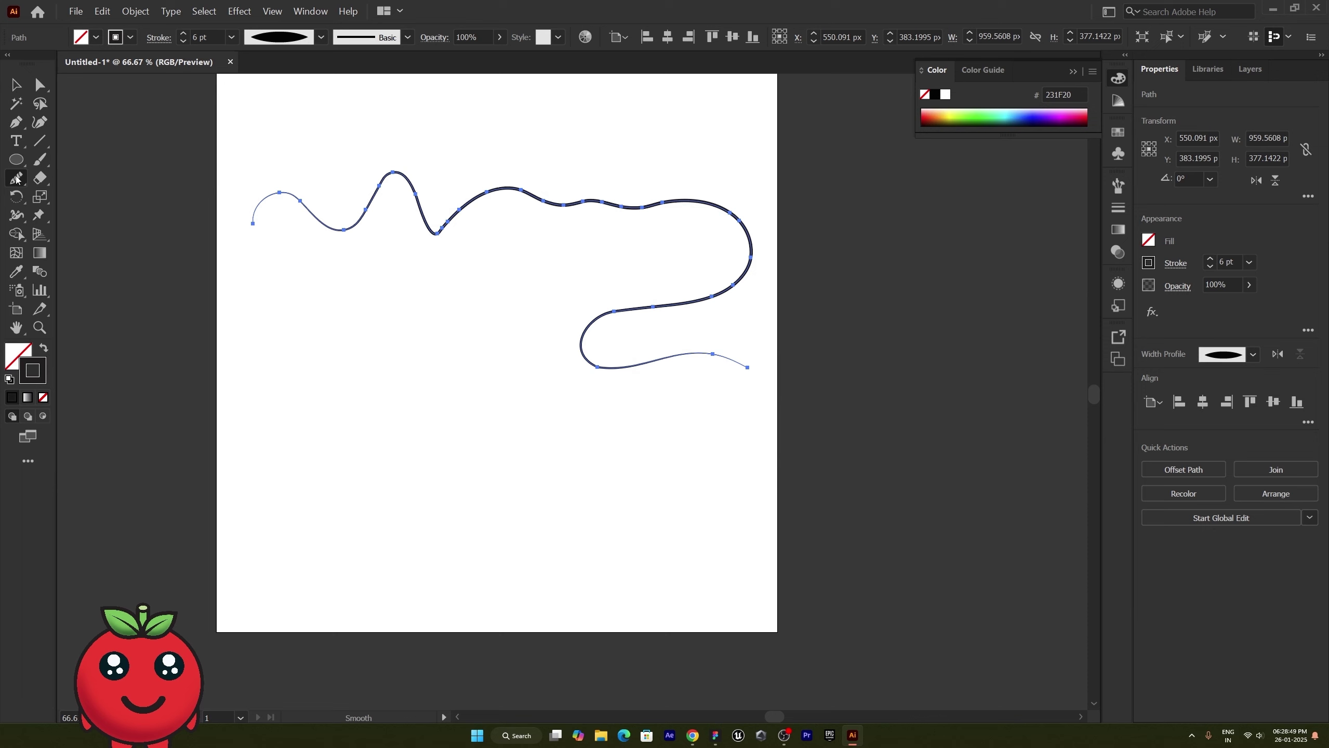
{"action": "left_click", "coordinate": [16, 84]}
{"action": "left_click", "coordinate": [361, 398]}
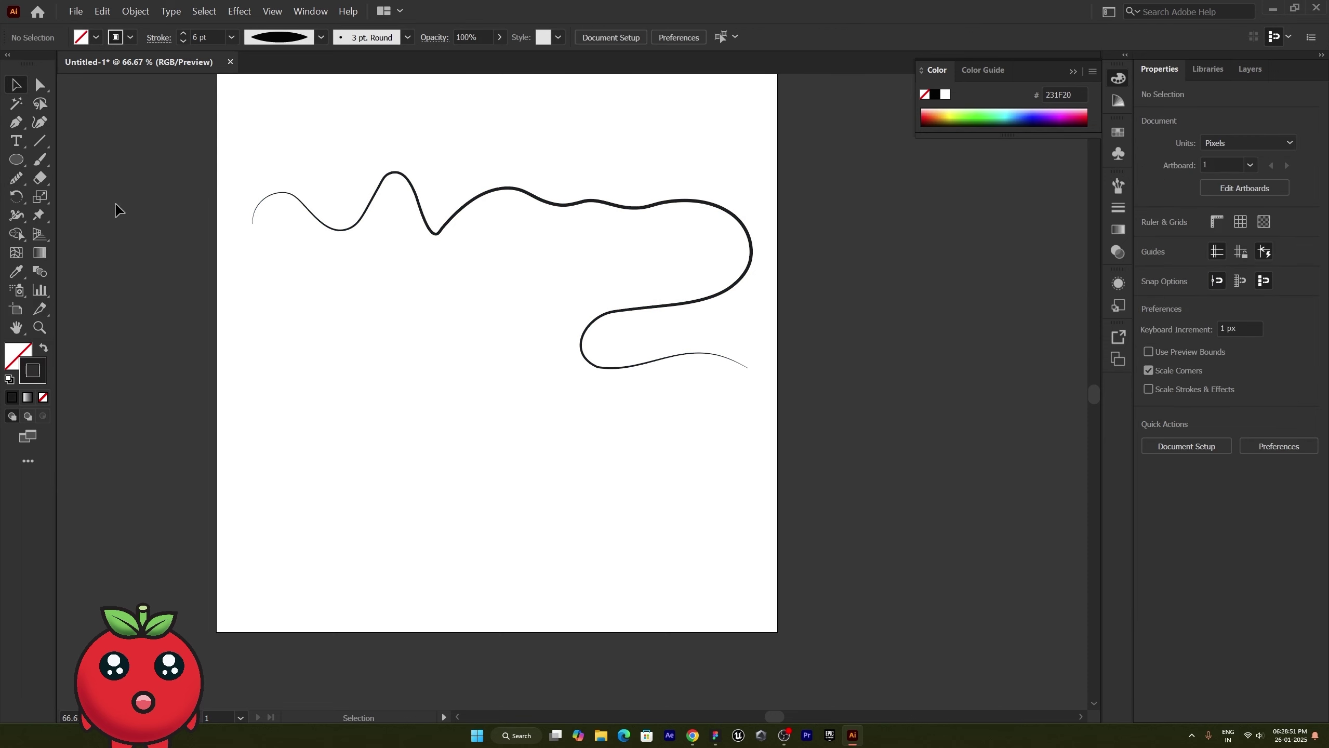
Set the line's stroke weight to 12 pt and activate the Path Eraser tool with the line selected
{"action": "left_click", "coordinate": [16, 178]}
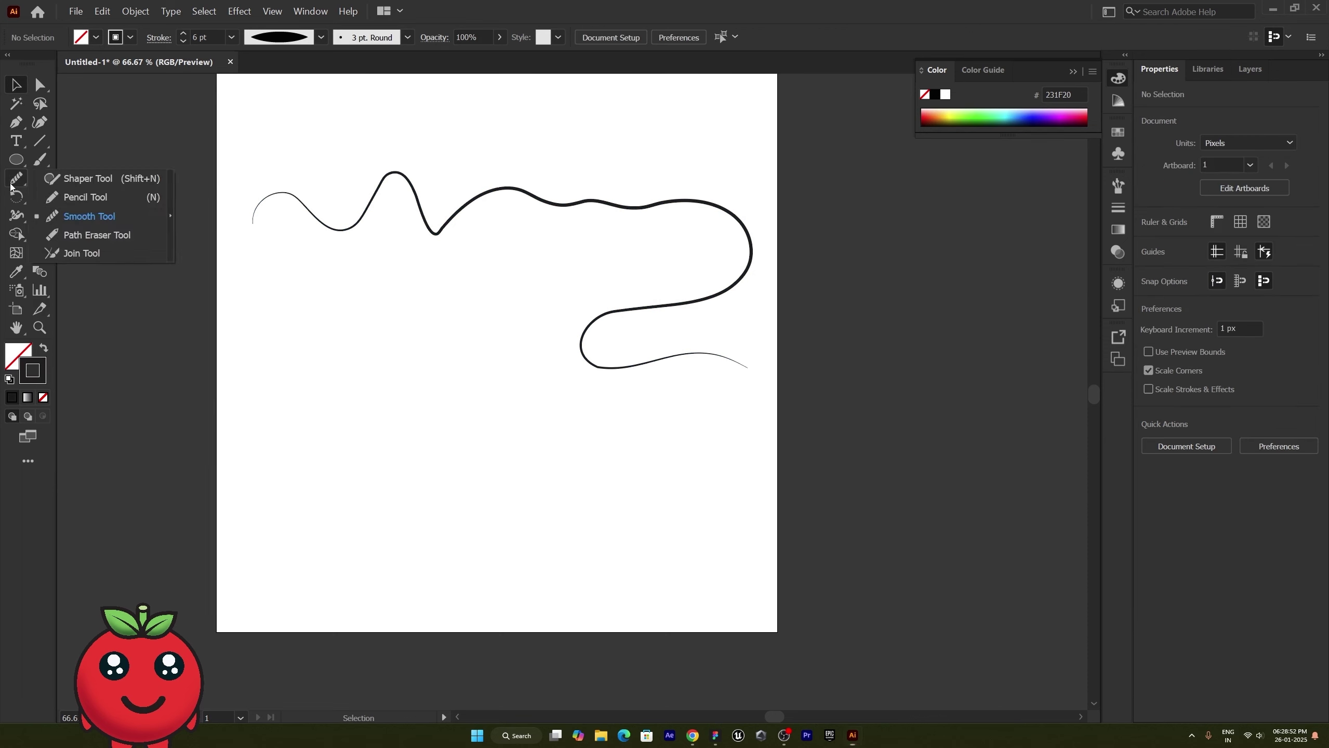
{"action": "left_click", "coordinate": [72, 236]}
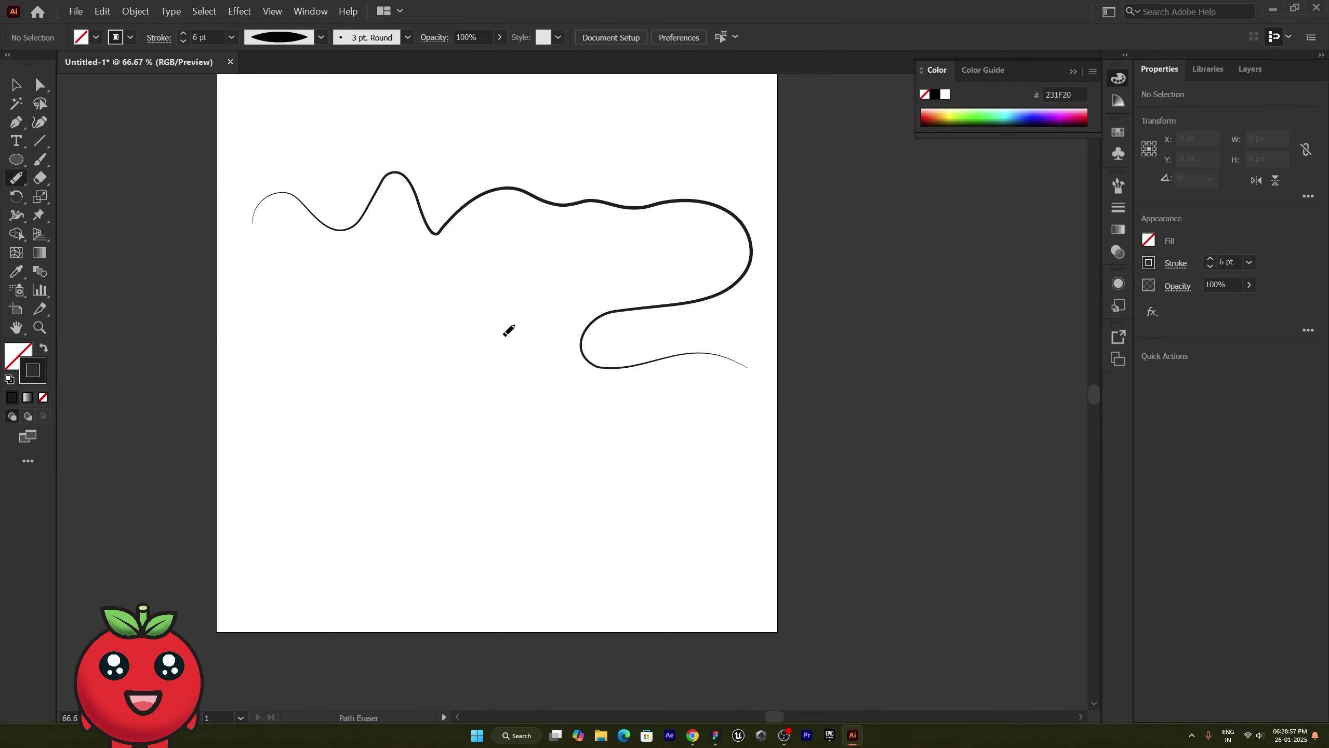
{"action": "key", "text": "v"}
{"action": "left_click", "coordinate": [463, 207]}
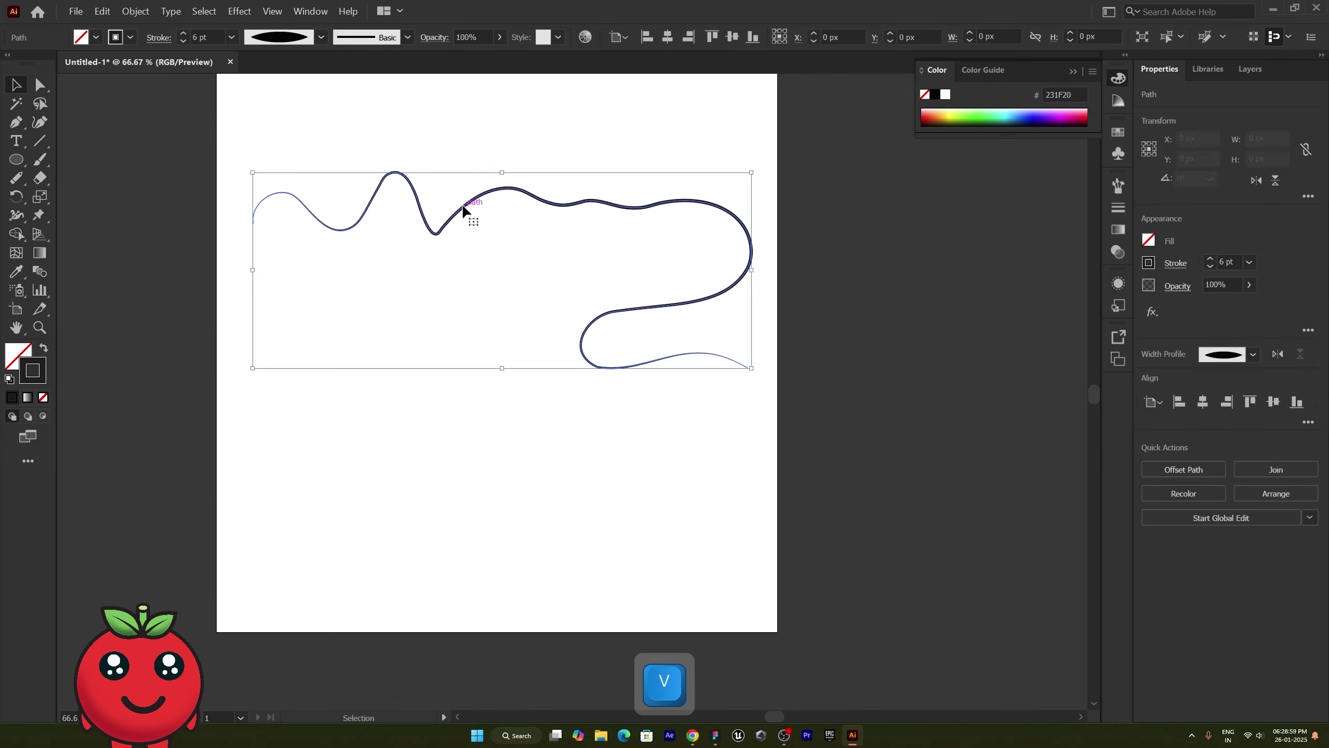
{"action": "scroll", "coordinate": [400, 167], "scroll_direction": "up", "scroll_amount": 1}
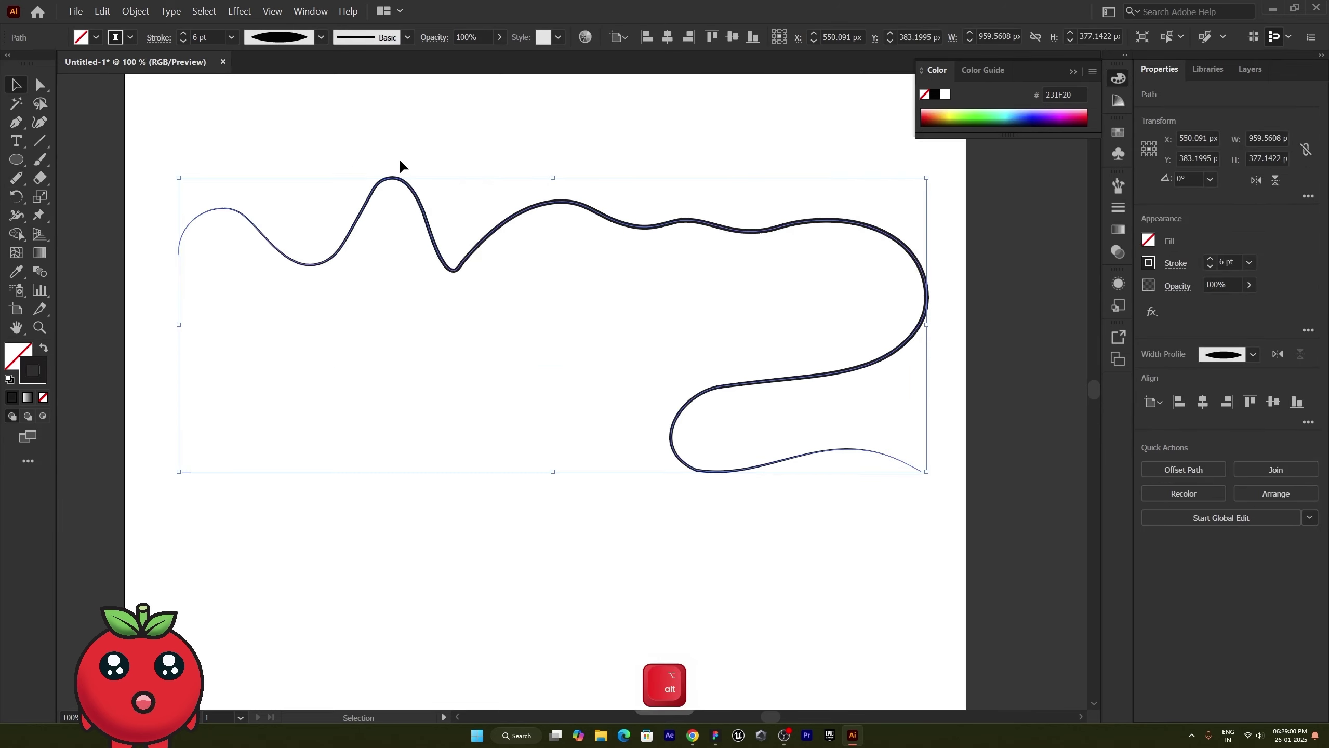
{"action": "left_click", "coordinate": [1210, 258]}
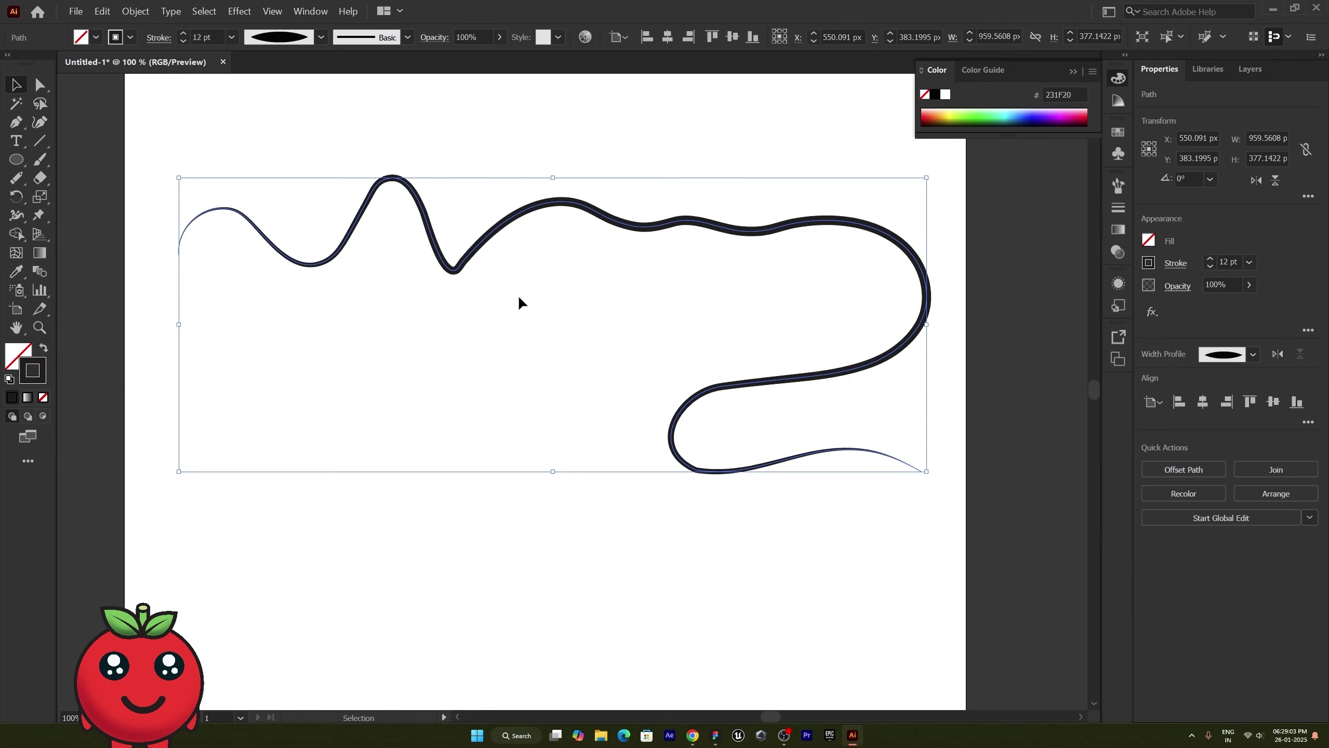
{"action": "left_click", "coordinate": [16, 180]}
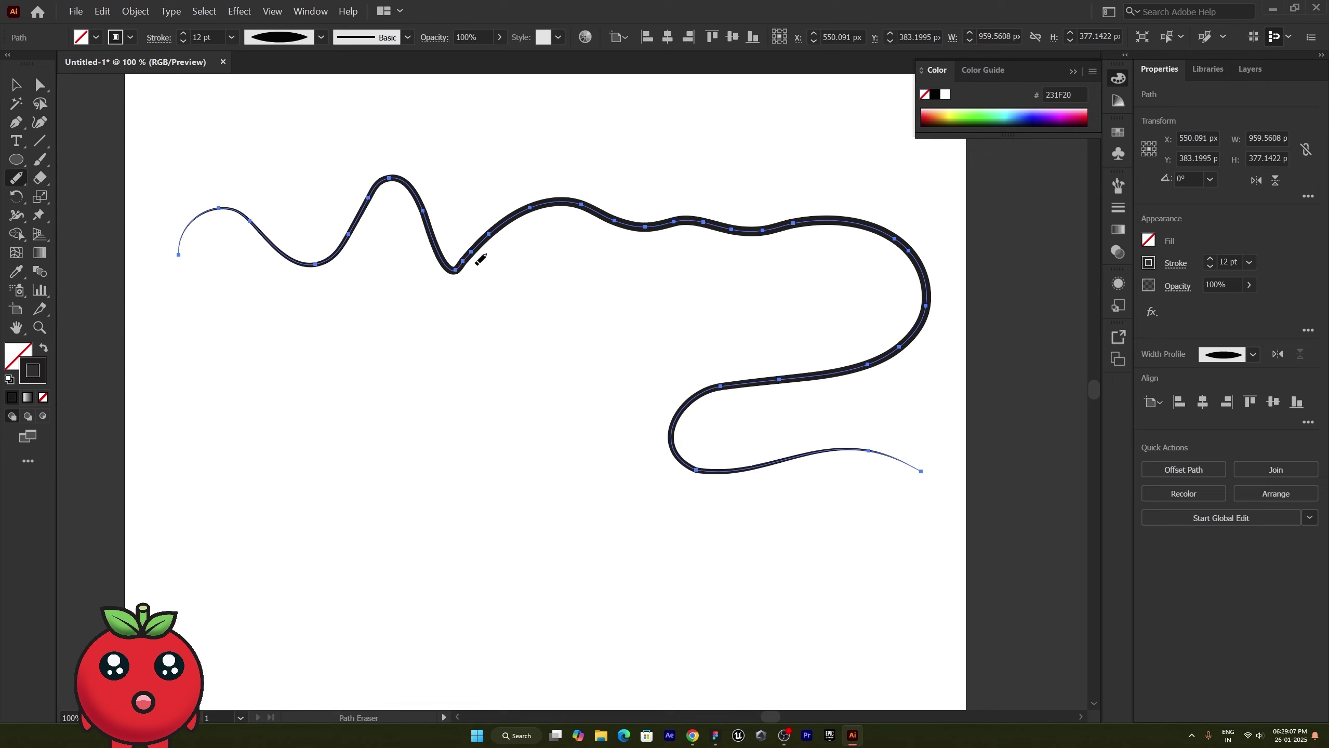
Erase the rise after the tall peak, the lower part of the large bend and the middle upper waves with the Path Eraser
{"action": "left_click_drag", "start_coordinate": [463, 262], "coordinate": [550, 201]}
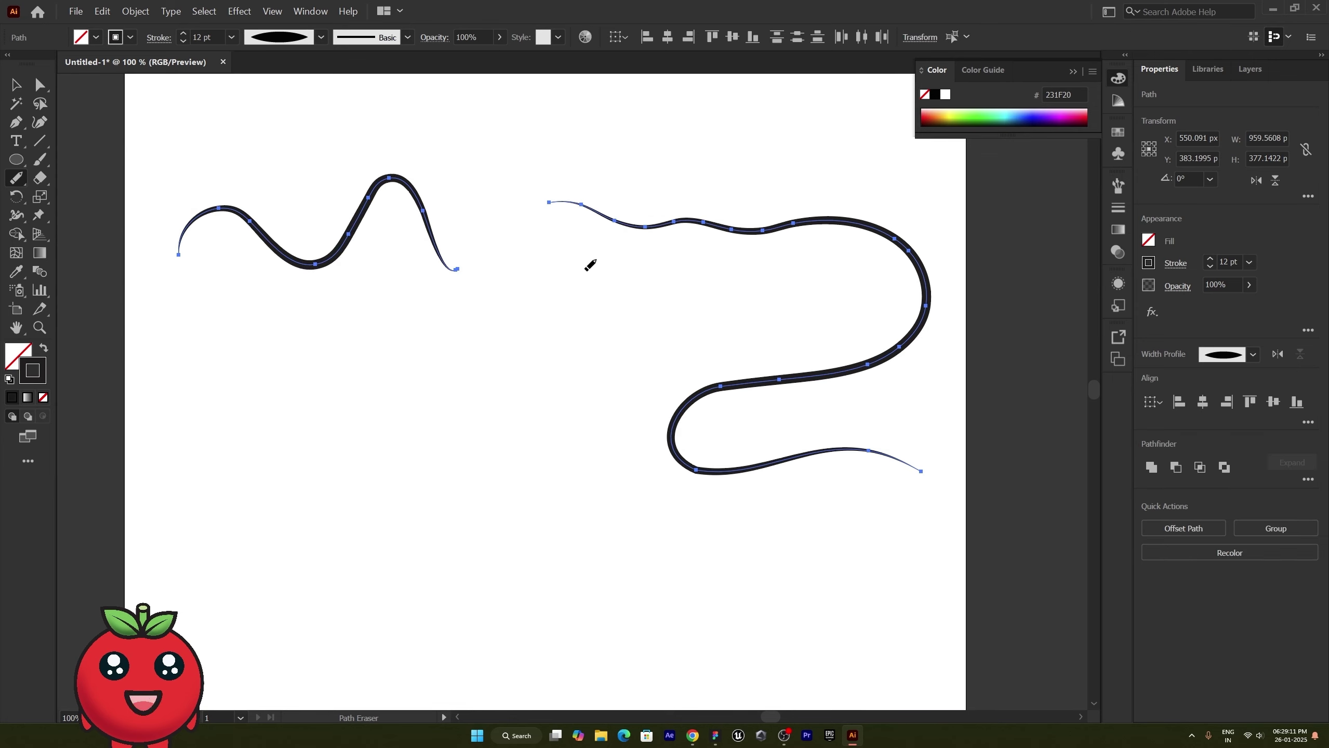
{"action": "mouse_move", "coordinate": [743, 383]}
{"action": "left_mouse_down"}
{"action": "mouse_move", "coordinate": [726, 386]}
{"action": "mouse_move", "coordinate": [911, 347]}
{"action": "left_mouse_up"}
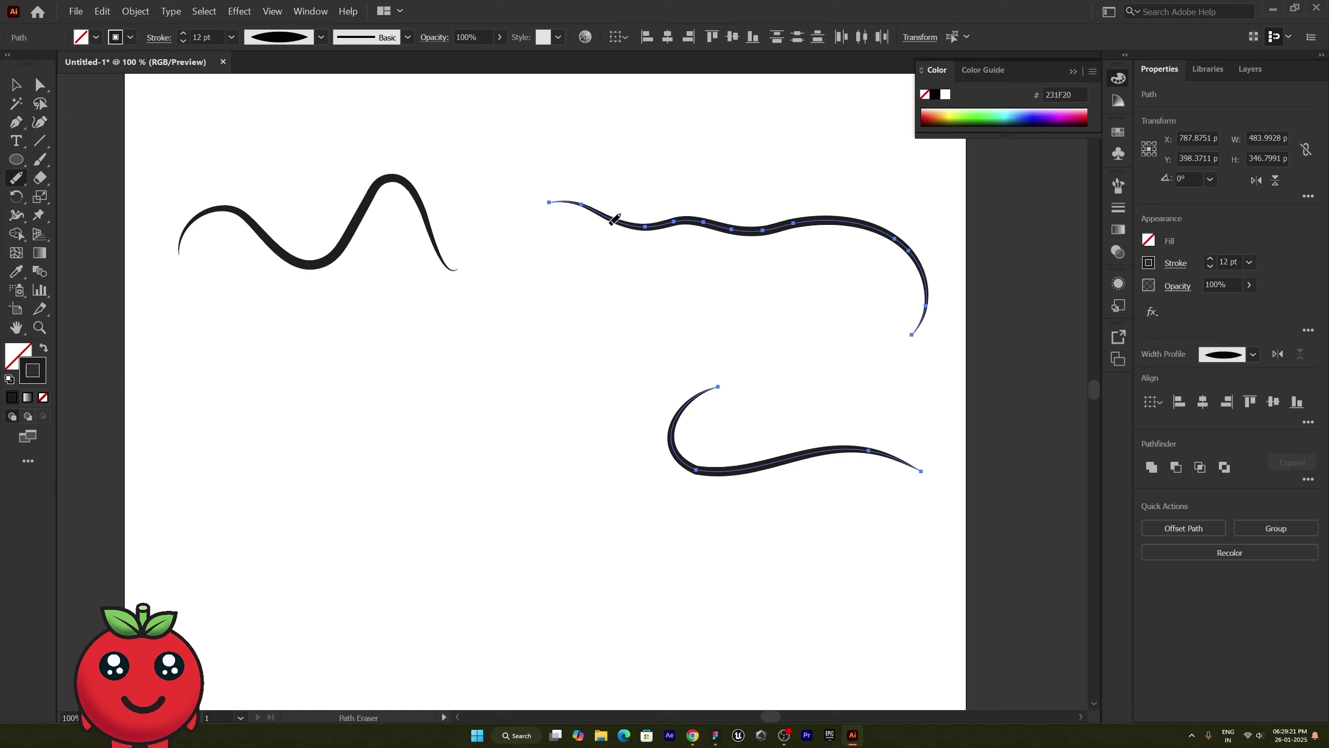
{"action": "left_click_drag", "start_coordinate": [623, 216], "coordinate": [756, 210]}
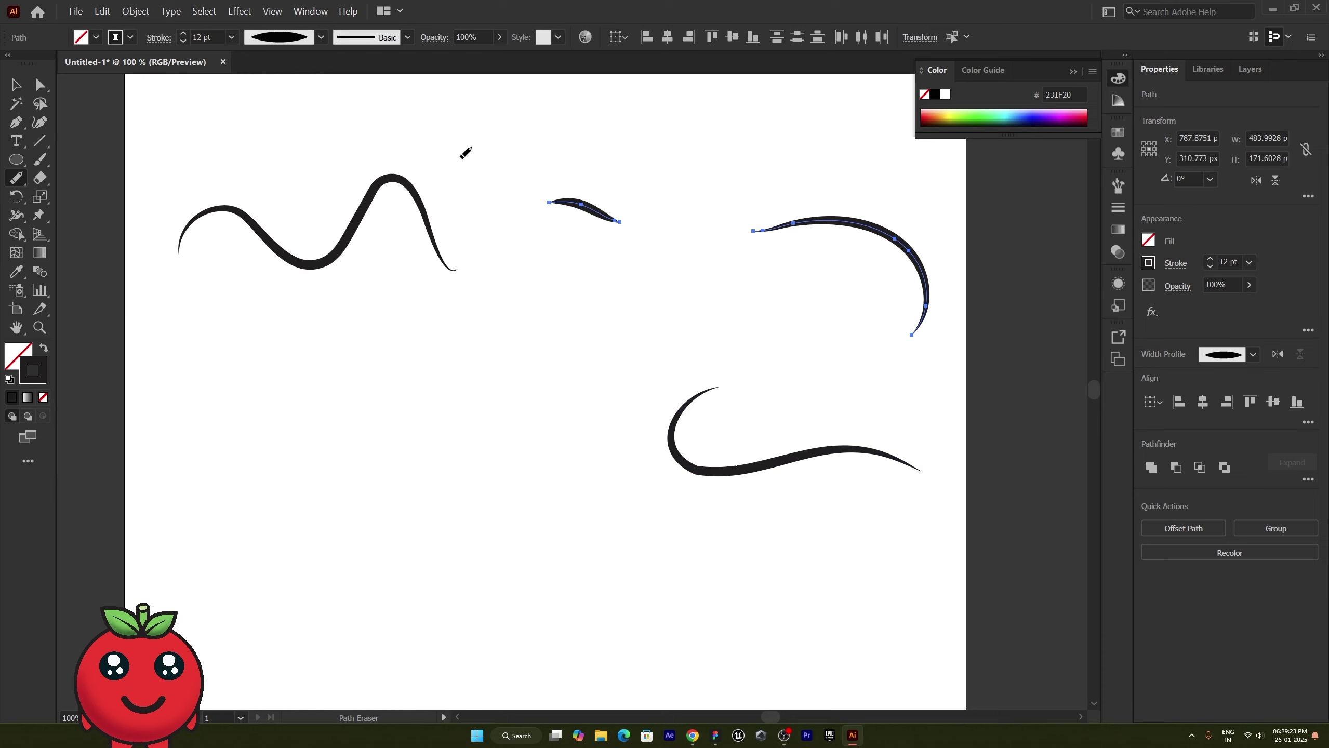
Try to erase the valley of the leftmost wave with the Path Eraser, and undo the erasure
{"action": "left_click_drag", "start_coordinate": [309, 226], "coordinate": [367, 327]}
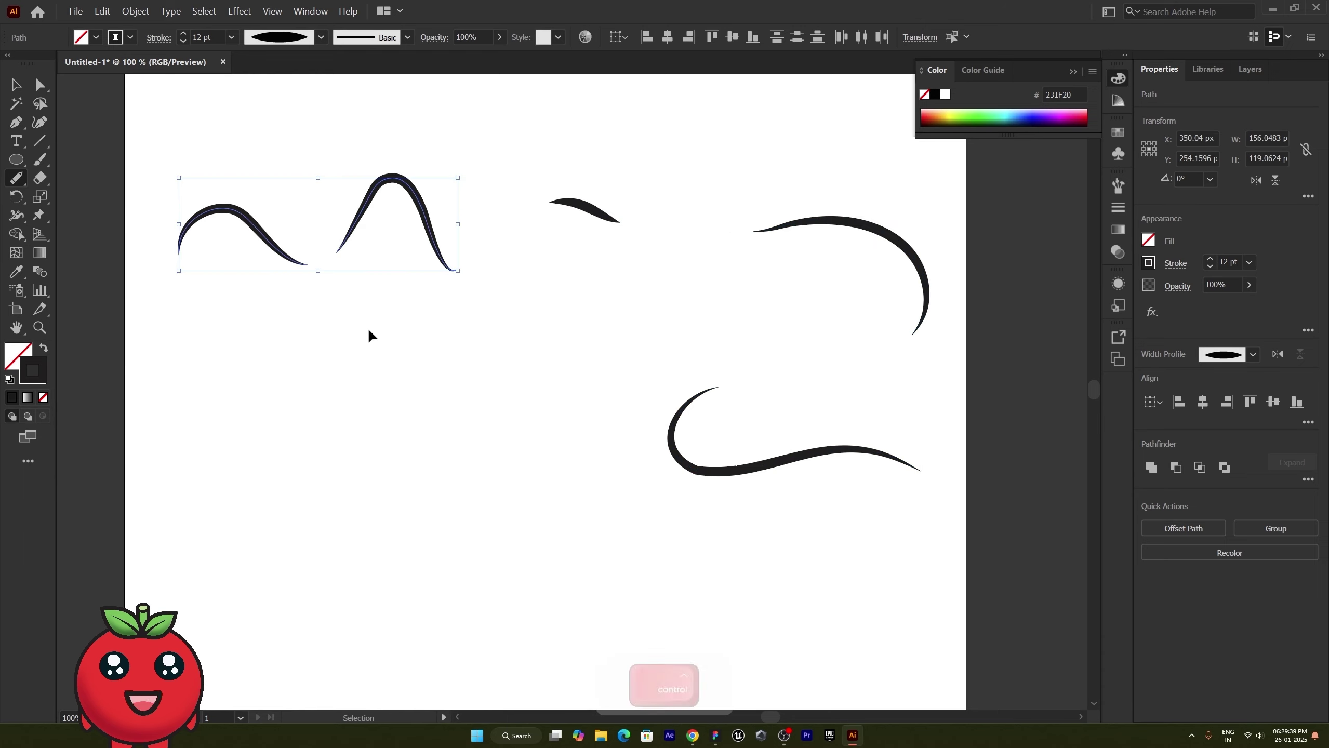
{"action": "key", "text": "ctrl+z"}
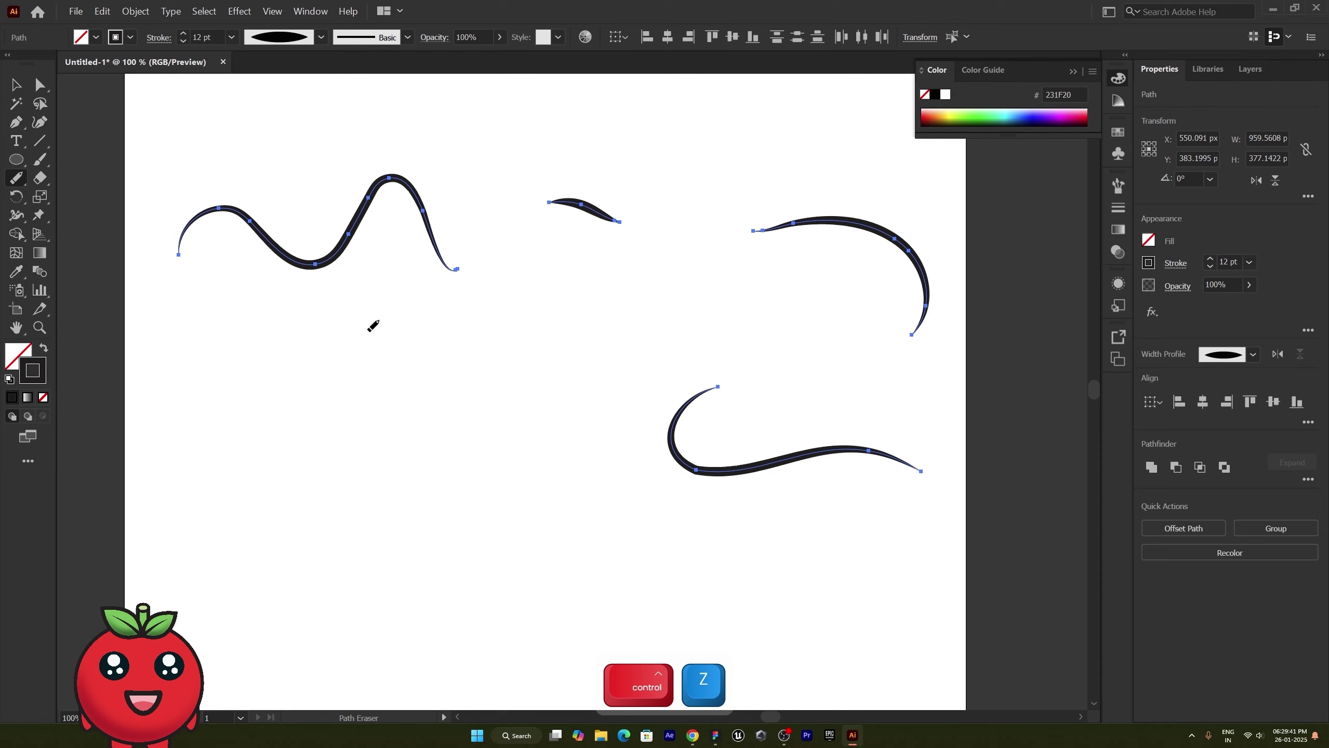
{"action": "left_click", "coordinate": [21, 180]}
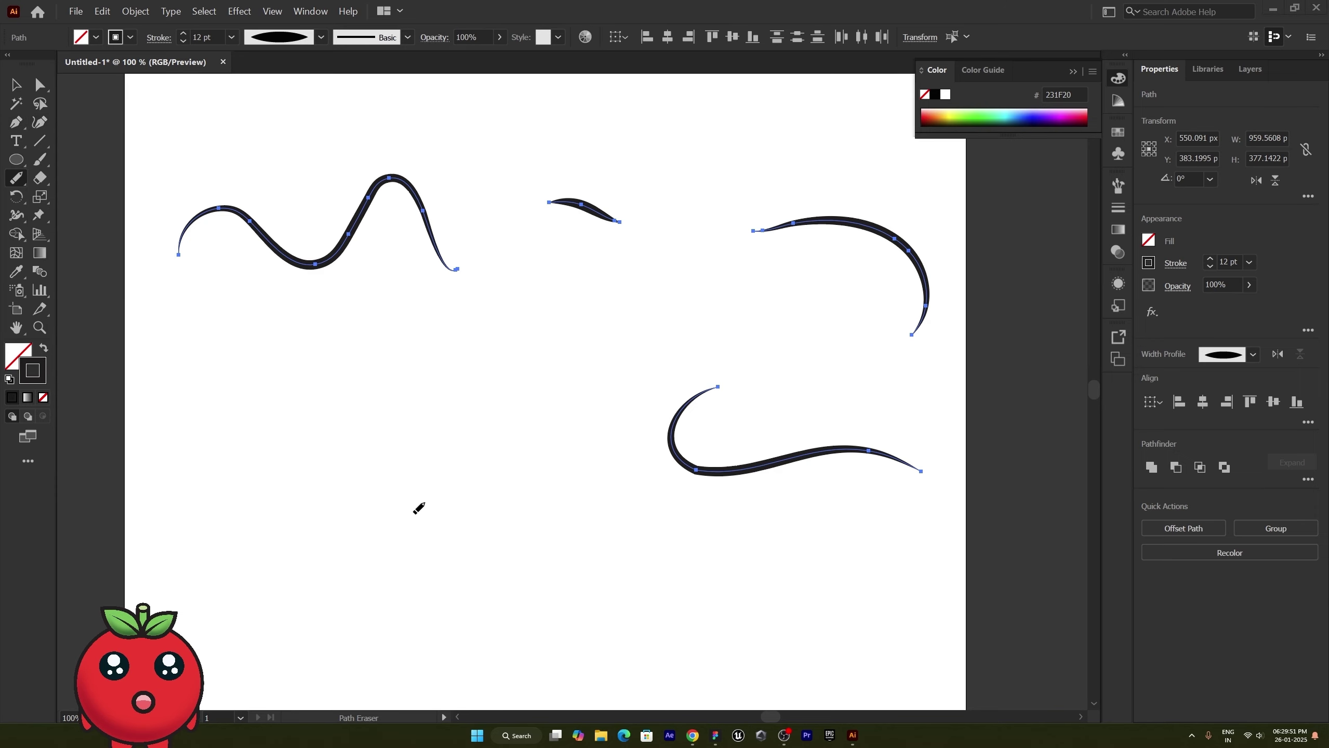
Draw an open half-heart outline with the Pen tool below the leftmost wave, using a lower tip and two vertically handled curve anchors
{"action": "key", "text": "p"}
{"action": "scroll", "coordinate": [379, 648], "scroll_direction": "down", "scroll_amount": 2}
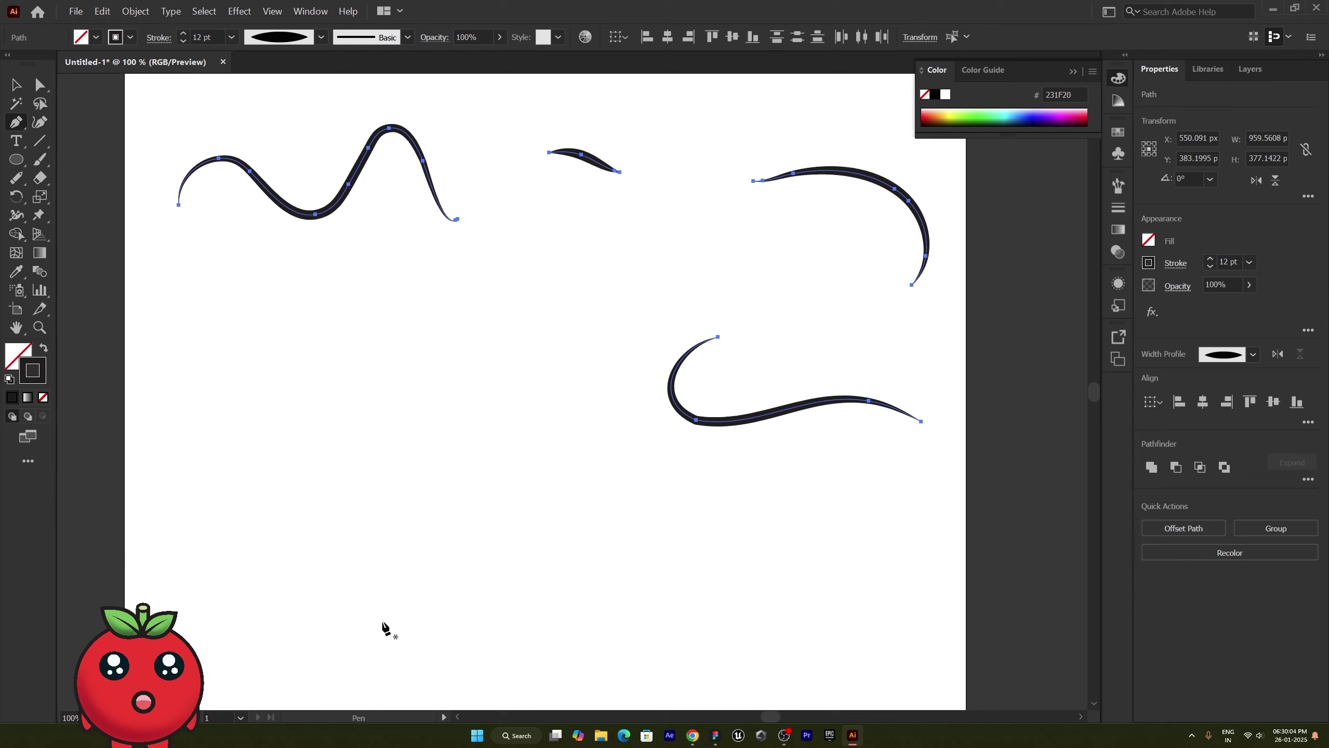
{"action": "left_click", "coordinate": [373, 560]}
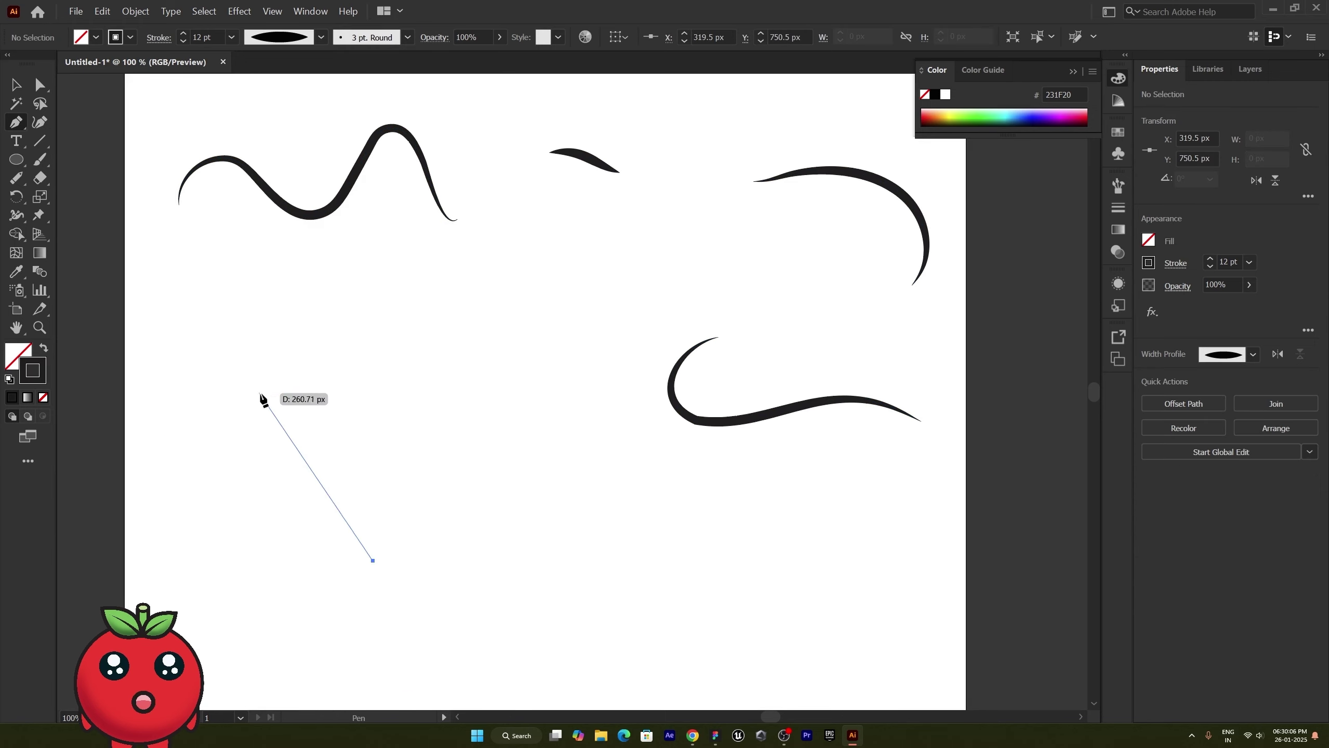
{"action": "left_click_drag", "start_coordinate": [261, 409], "coordinate": [254, 290]}
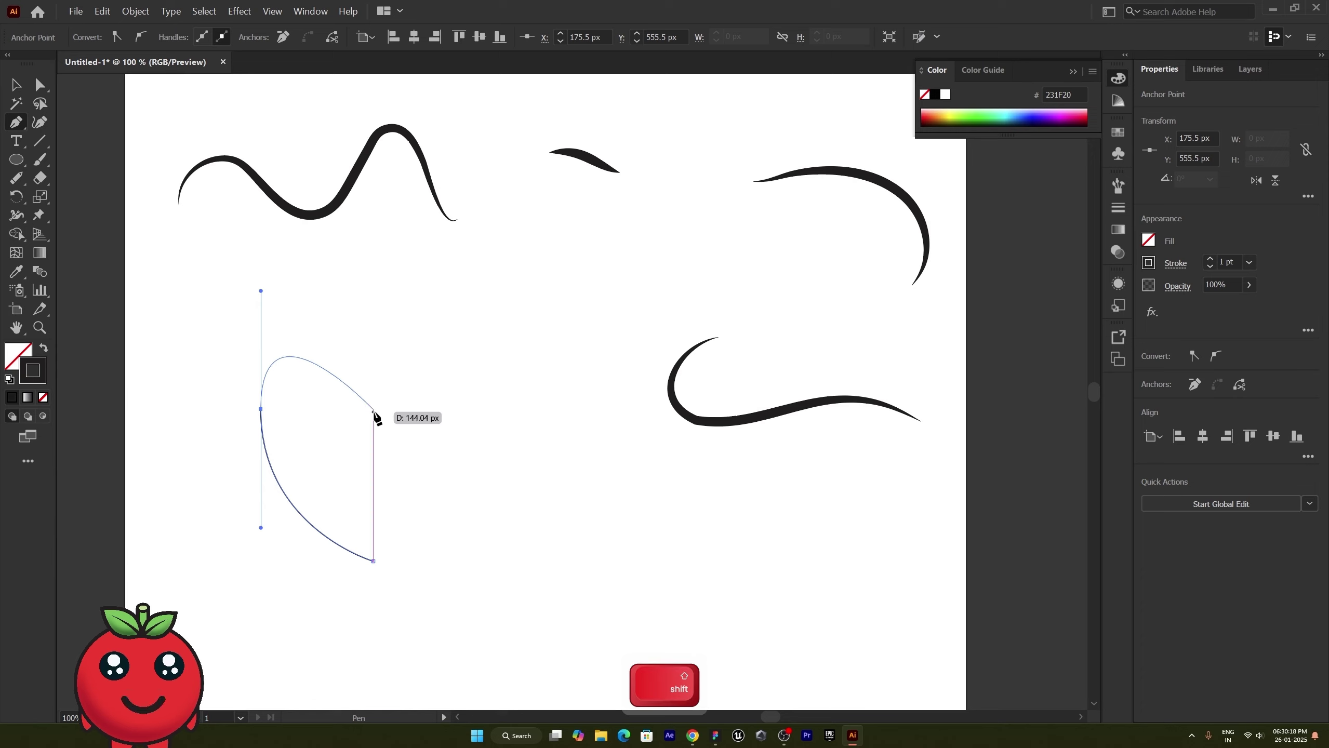
{"action": "left_click_drag", "start_coordinate": [373, 410], "coordinate": [364, 498]}
{"action": "left_click", "coordinate": [16, 84]}
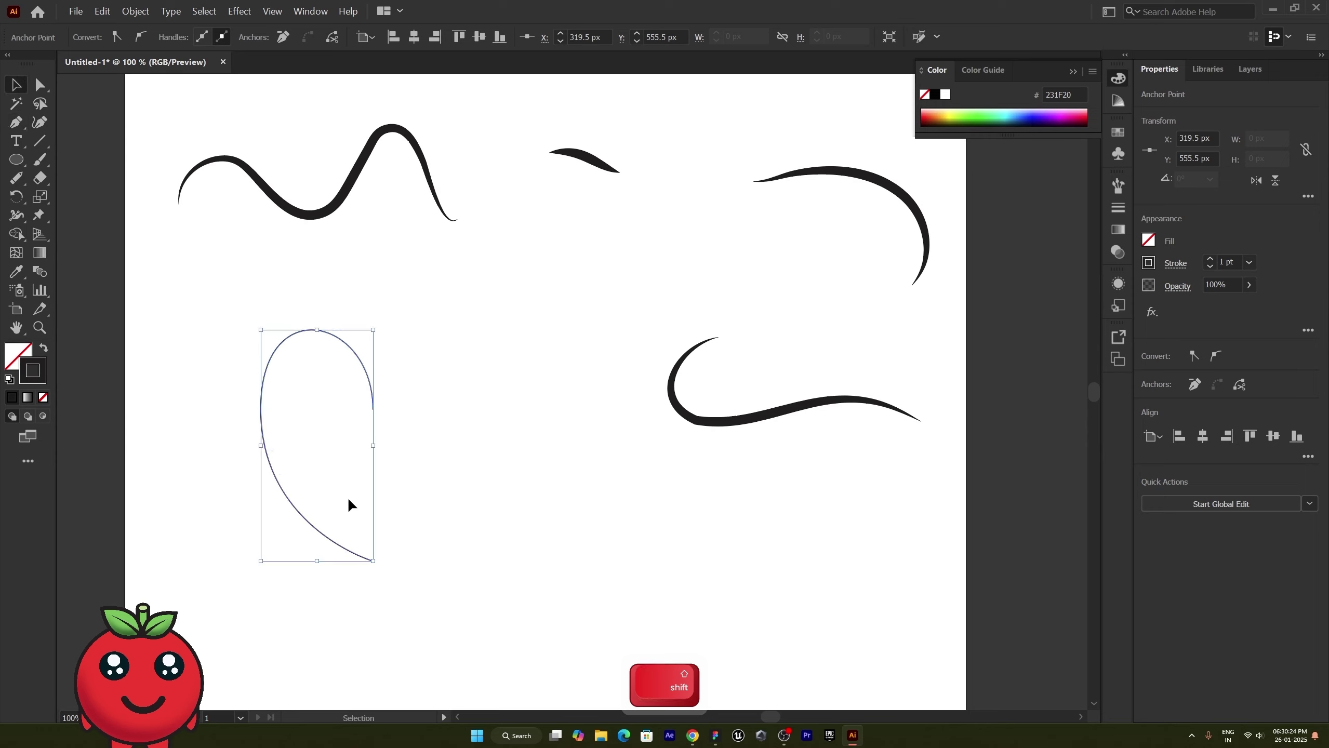
Fill the half-heart shape with pure red, FF0000
{"action": "double_click", "coordinate": [12, 360]}
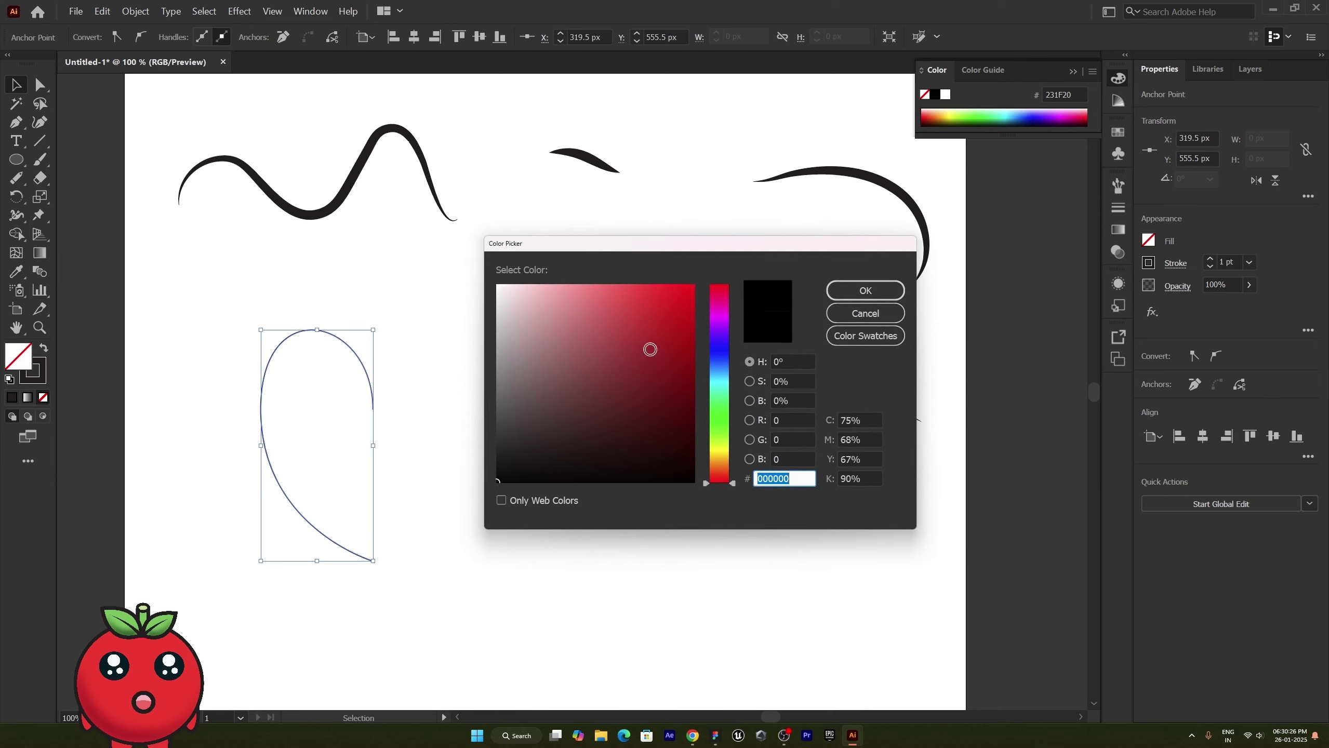
{"action": "left_click_drag", "start_coordinate": [649, 350], "coordinate": [696, 284]}
{"action": "left_click", "coordinate": [851, 291]}
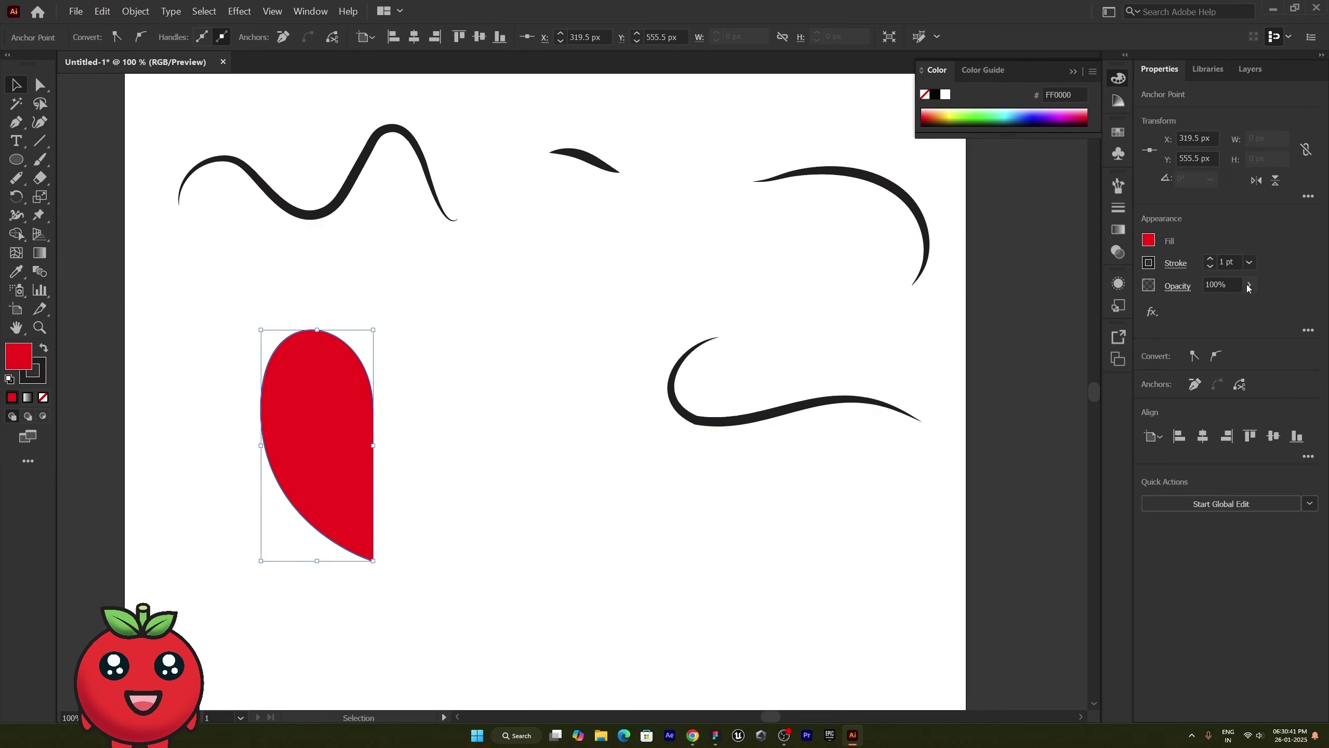
Set the half-heart's stroke weight to 6 pt and deselect it
{"action": "left_click", "coordinate": [1210, 259]}
{"action": "left_click", "coordinate": [1209, 259]}
{"action": "left_click", "coordinate": [1210, 259]}
{"action": "left_click", "coordinate": [1209, 258]}
{"action": "left_click", "coordinate": [1209, 258]}
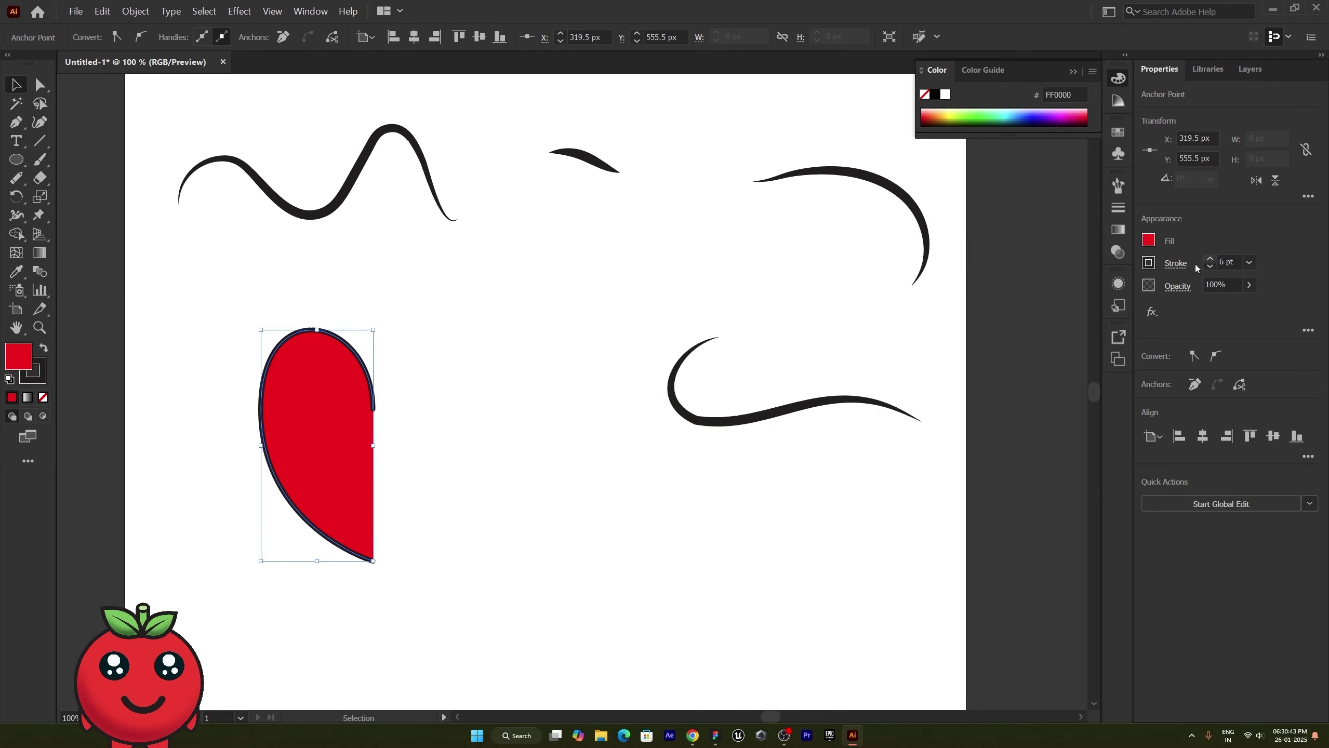
{"action": "left_click", "coordinate": [408, 464]}
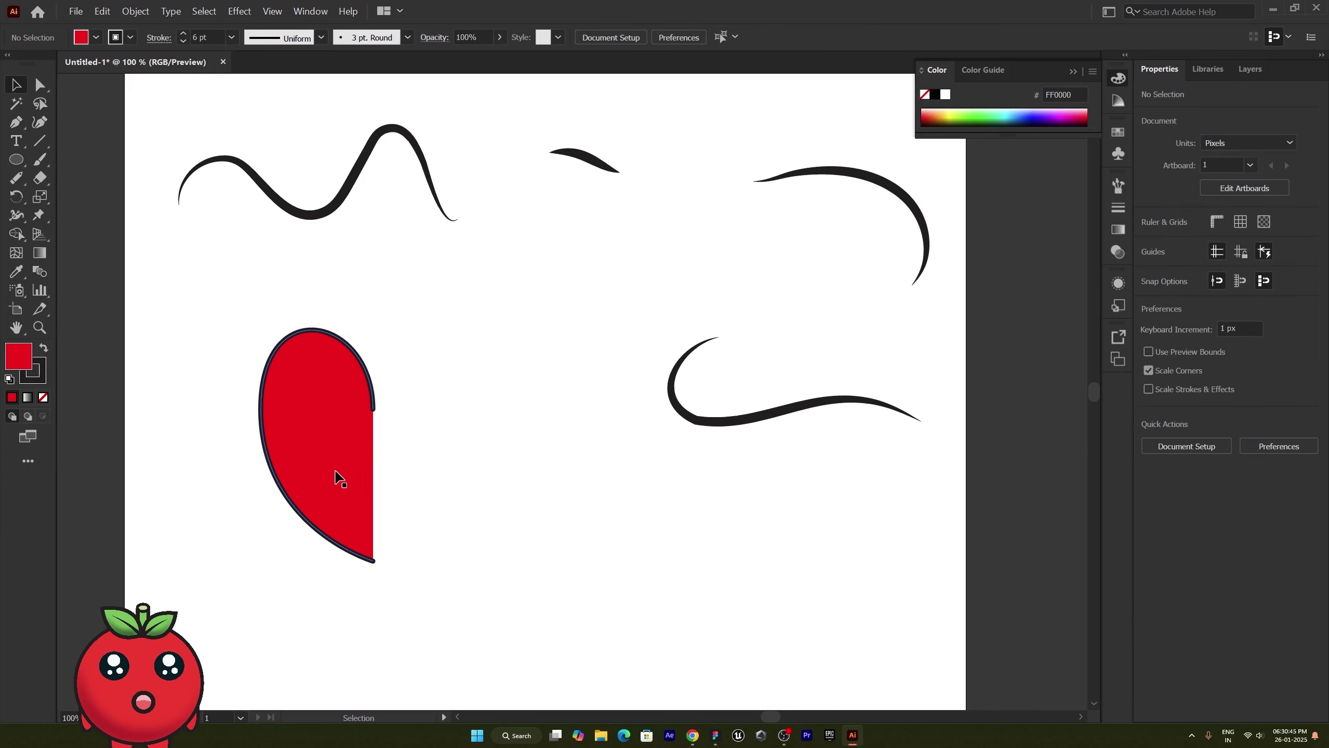
Move the upper open end anchor of the half-heart outward, widening the shape to 168.5 px
{"action": "left_click", "coordinate": [347, 451]}
{"action": "left_click", "coordinate": [39, 84]}
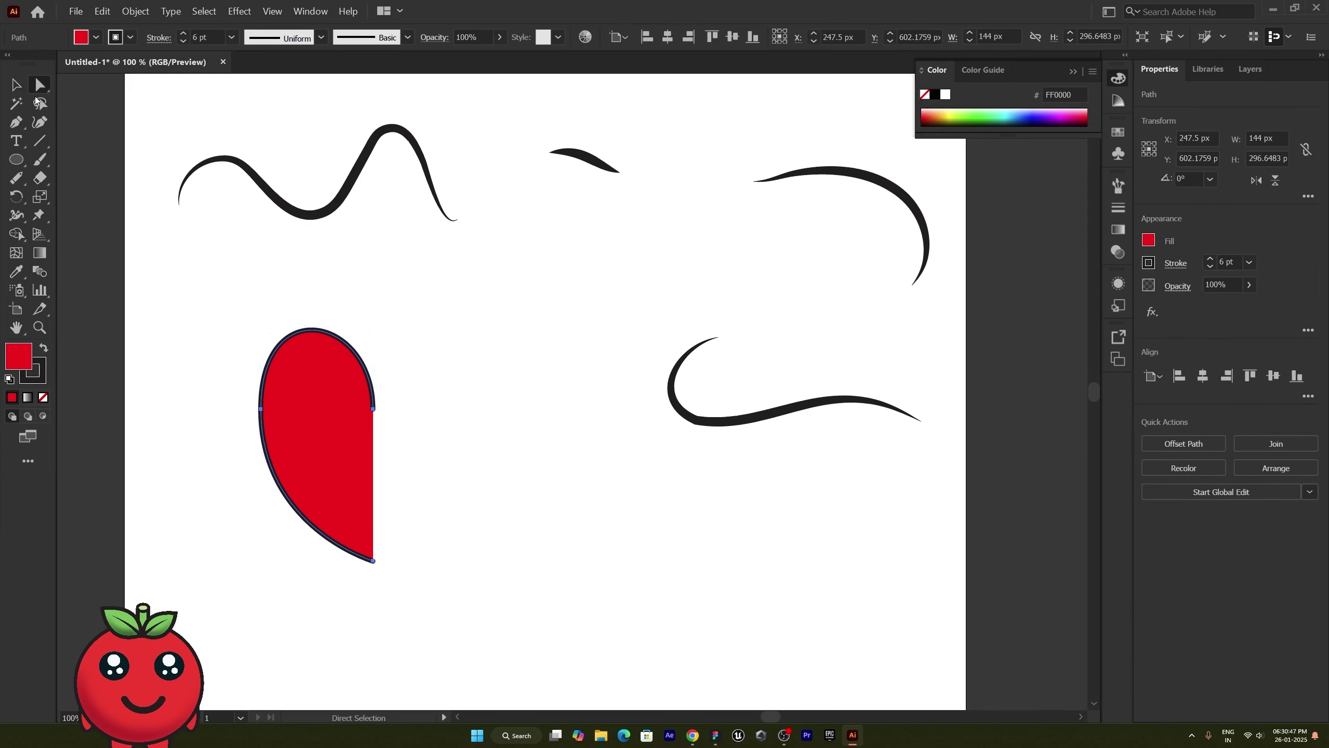
{"action": "left_click", "coordinate": [373, 410]}
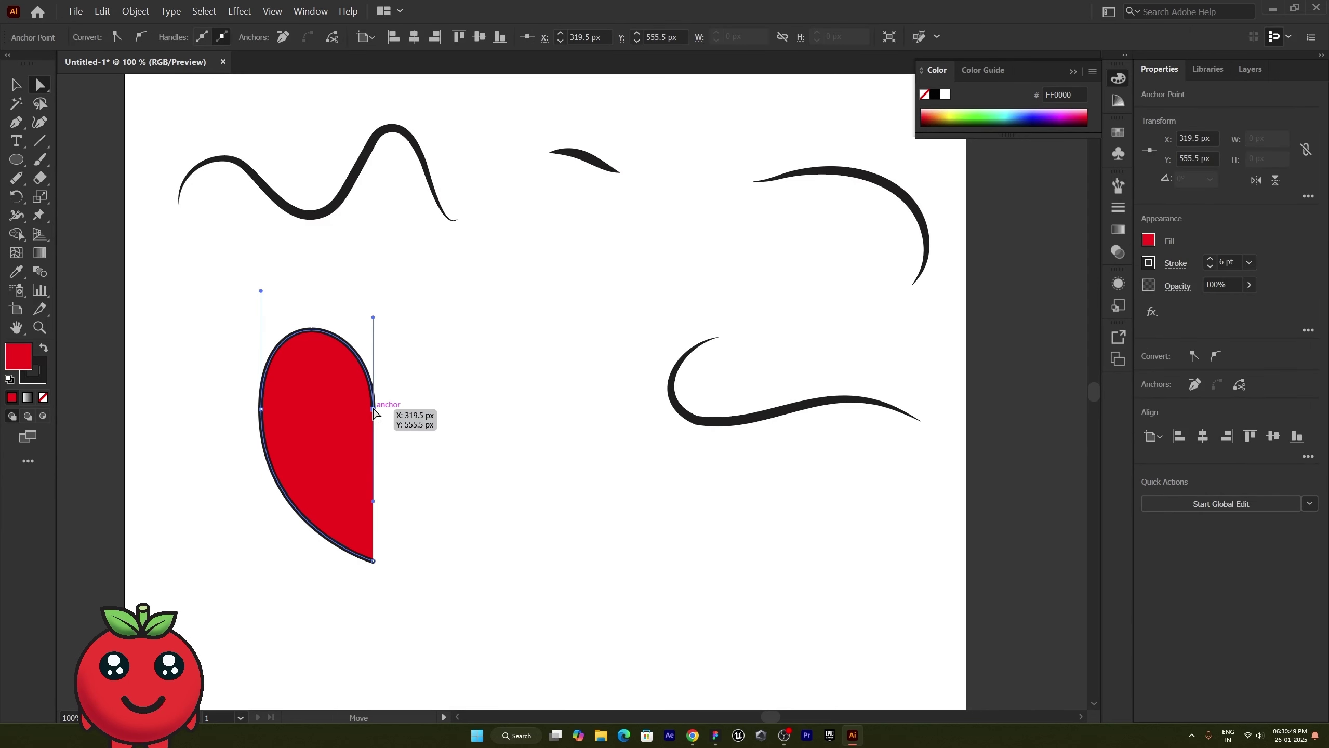
{"action": "left_click_drag", "start_coordinate": [374, 410], "coordinate": [495, 439]}
Duplicate the half-heart to its right and reflect the copy across the vertical axis
{"action": "key", "text": "v"}
{"action": "left_click", "coordinate": [416, 545]}
{"action": "left_click", "coordinate": [332, 417]}
{"action": "right_click", "coordinate": [496, 437]}
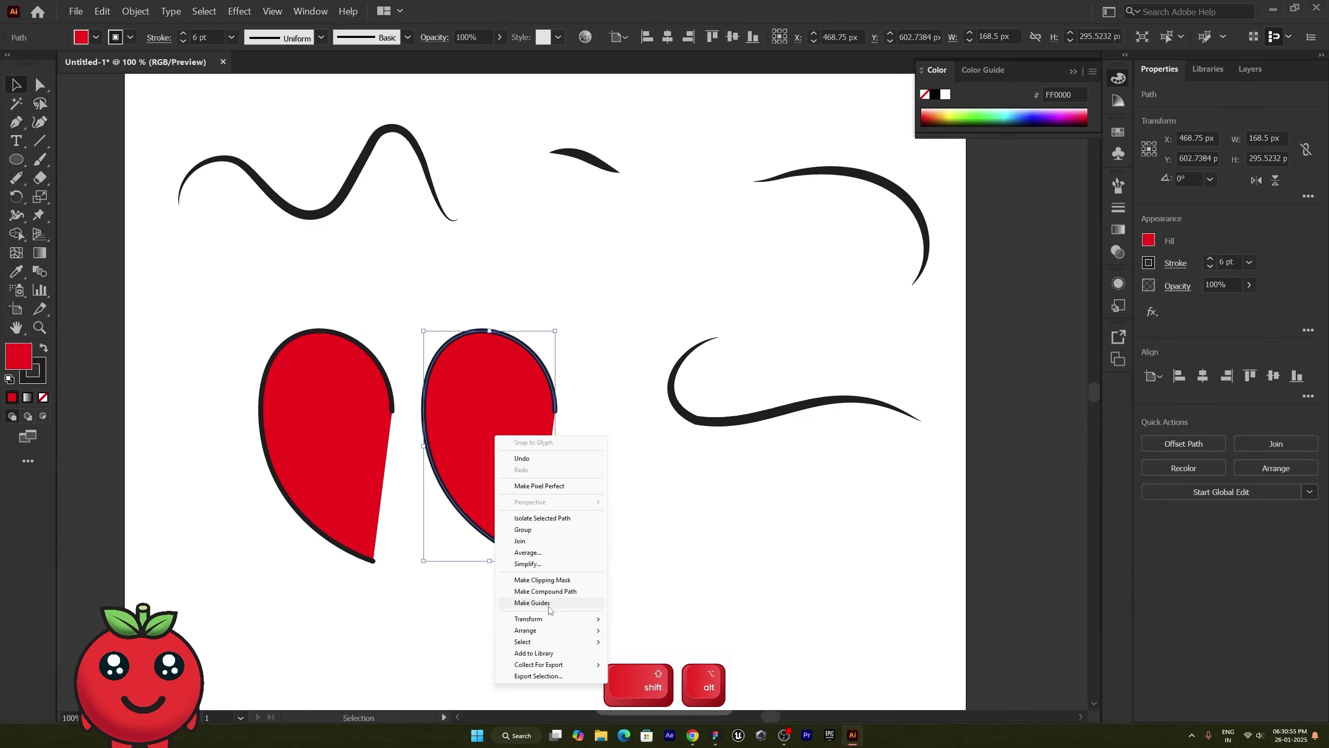
{"action": "mouse_move", "coordinate": [576, 620]}
{"action": "left_click", "coordinate": [636, 659]}
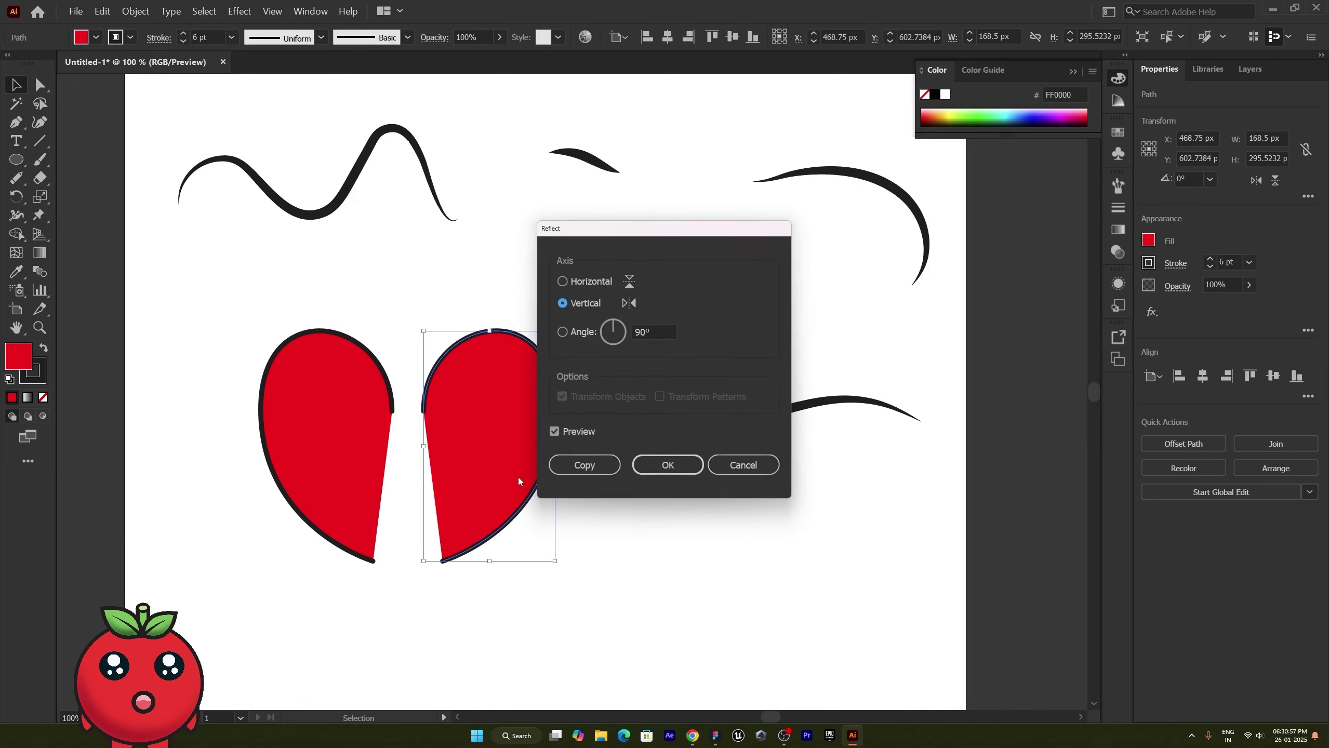
{"action": "left_click", "coordinate": [645, 468]}
Move the reflected half against the original so their lower tips meet in a heart, and select both halves
{"action": "left_click_drag", "start_coordinate": [492, 483], "coordinate": [399, 479]}
{"action": "left_click", "coordinate": [529, 540]}
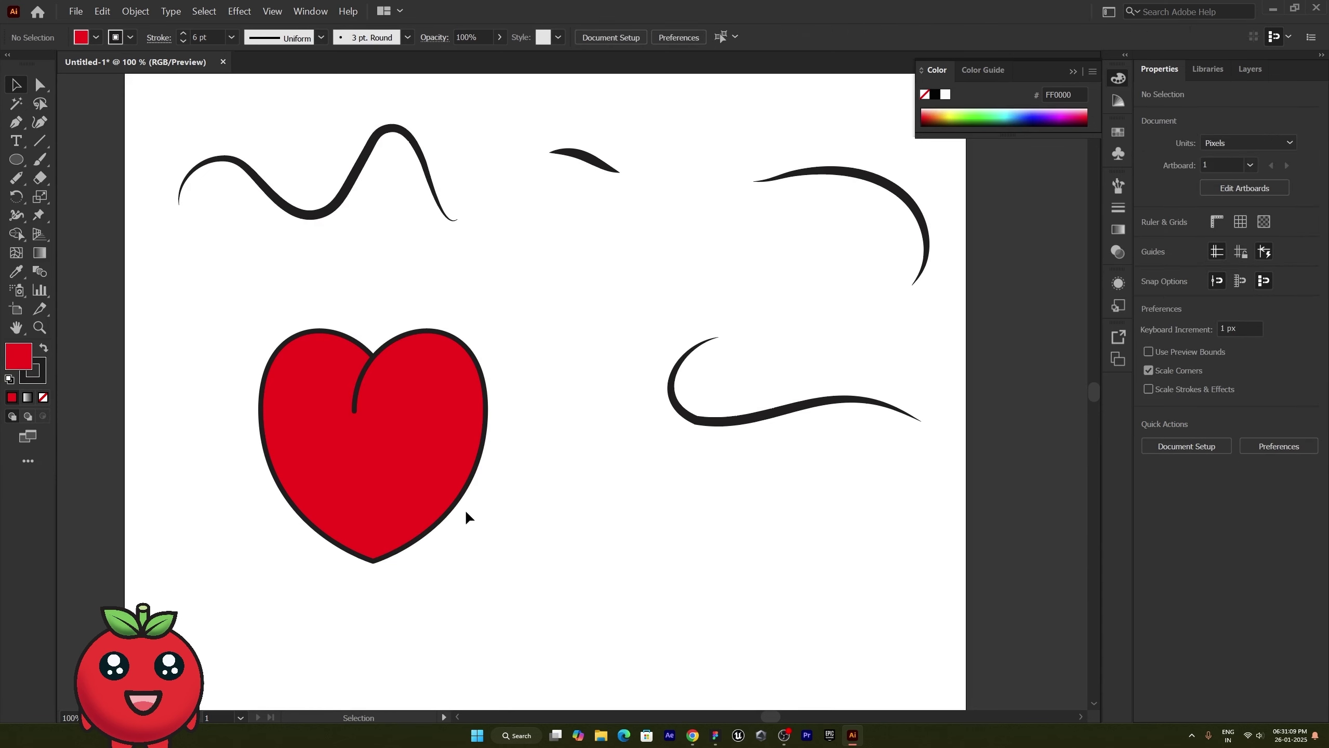
{"action": "scroll", "coordinate": [338, 532], "scroll_direction": "up", "scroll_amount": 3, "text": "alt"}
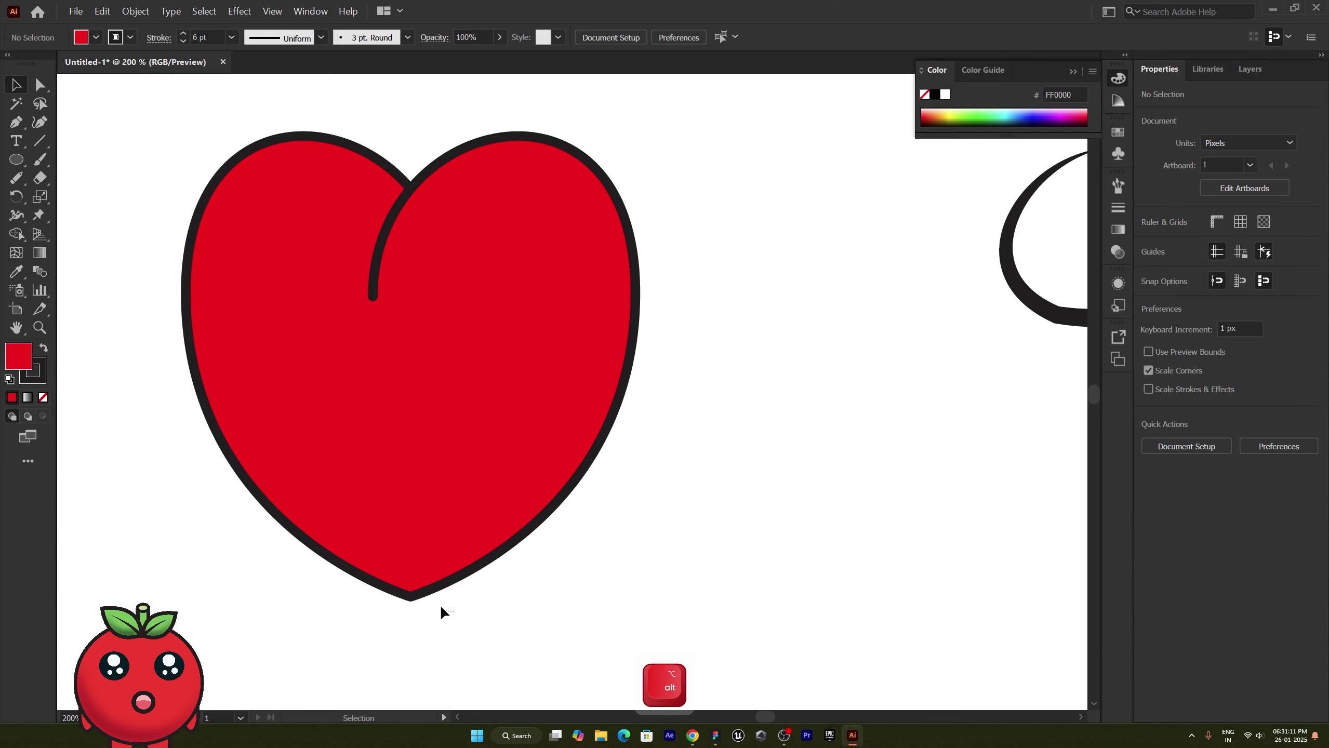
{"action": "left_click", "coordinate": [367, 545]}
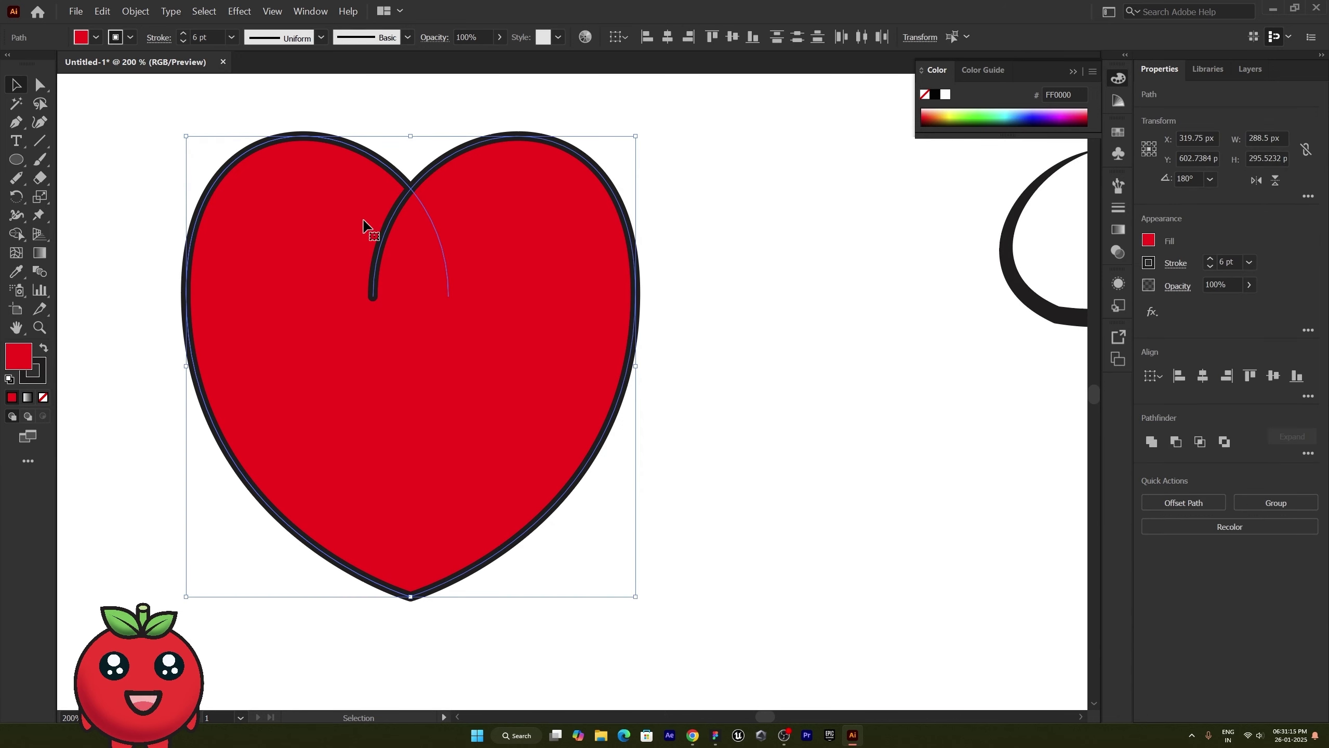
Try to apply a white-to-black linear gradient fill to the heart halves, and undo it
{"action": "left_click", "coordinate": [40, 254]}
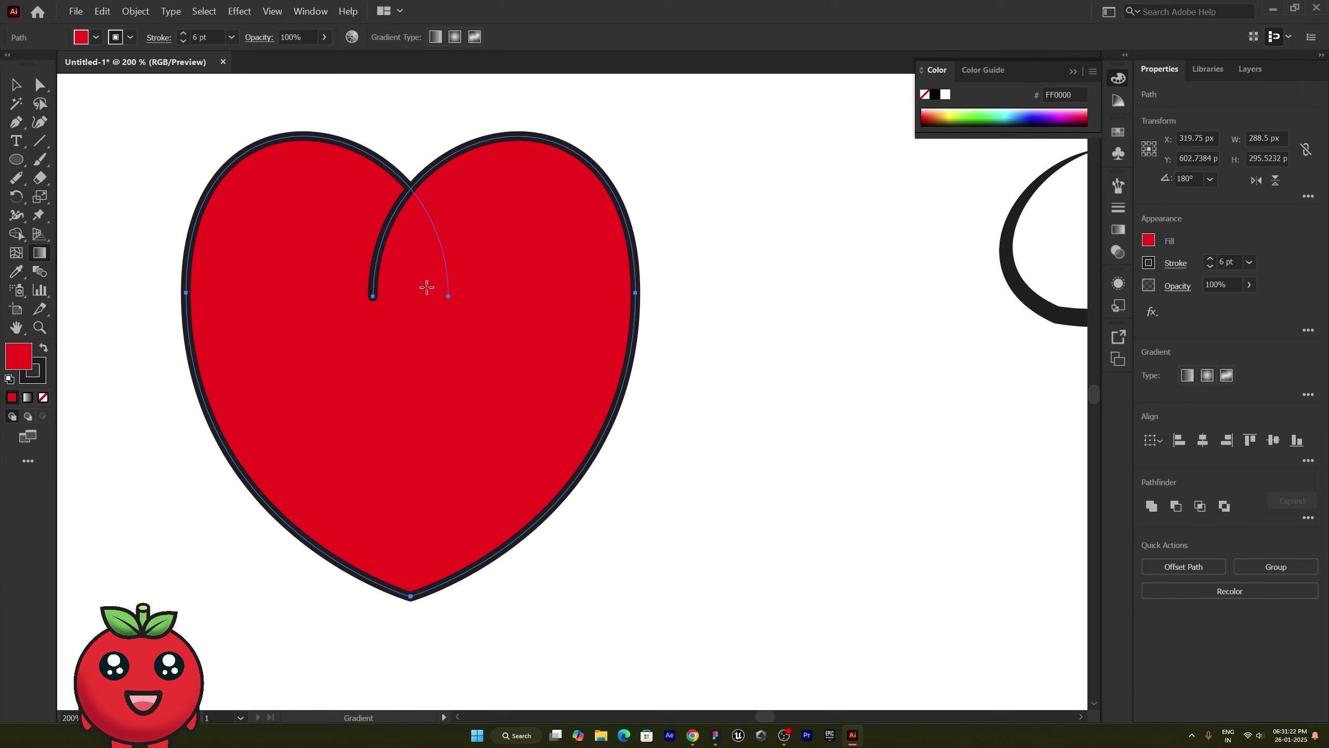
{"action": "left_click", "coordinate": [470, 315]}
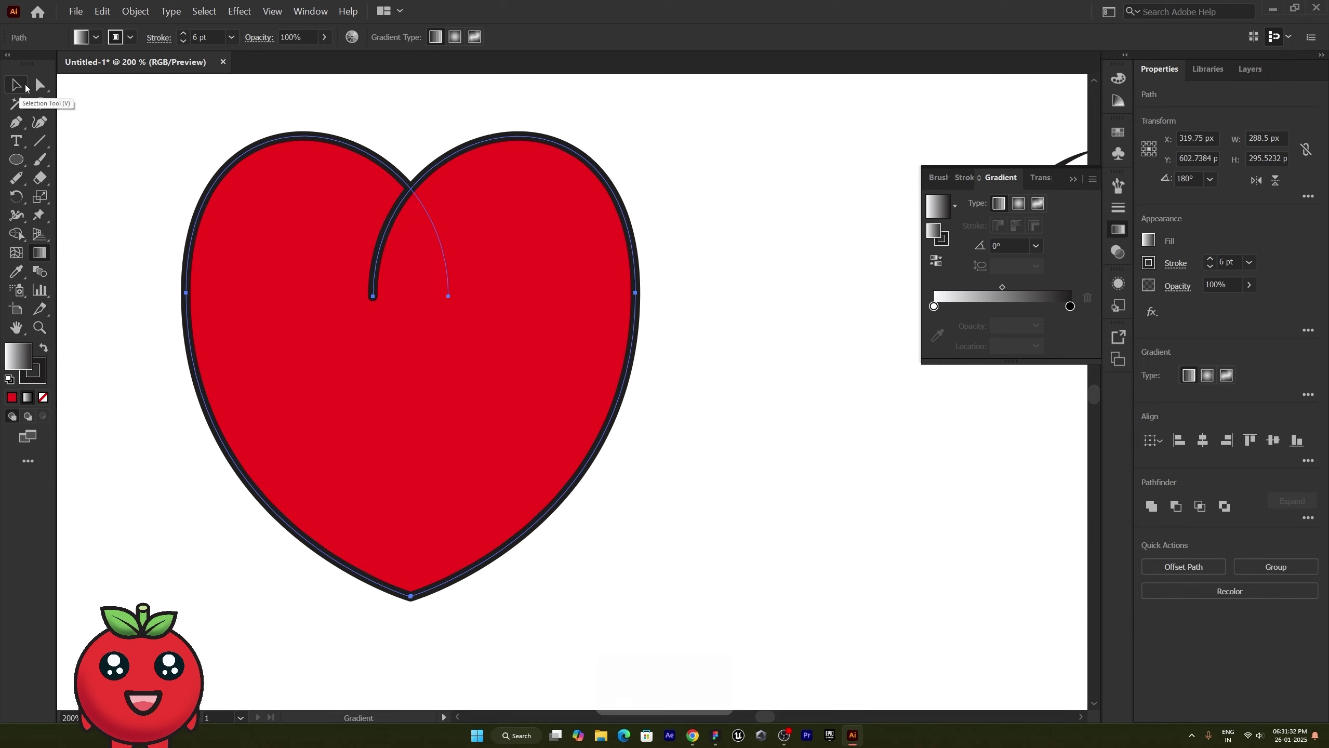
{"action": "key", "text": "ctrl+z"}
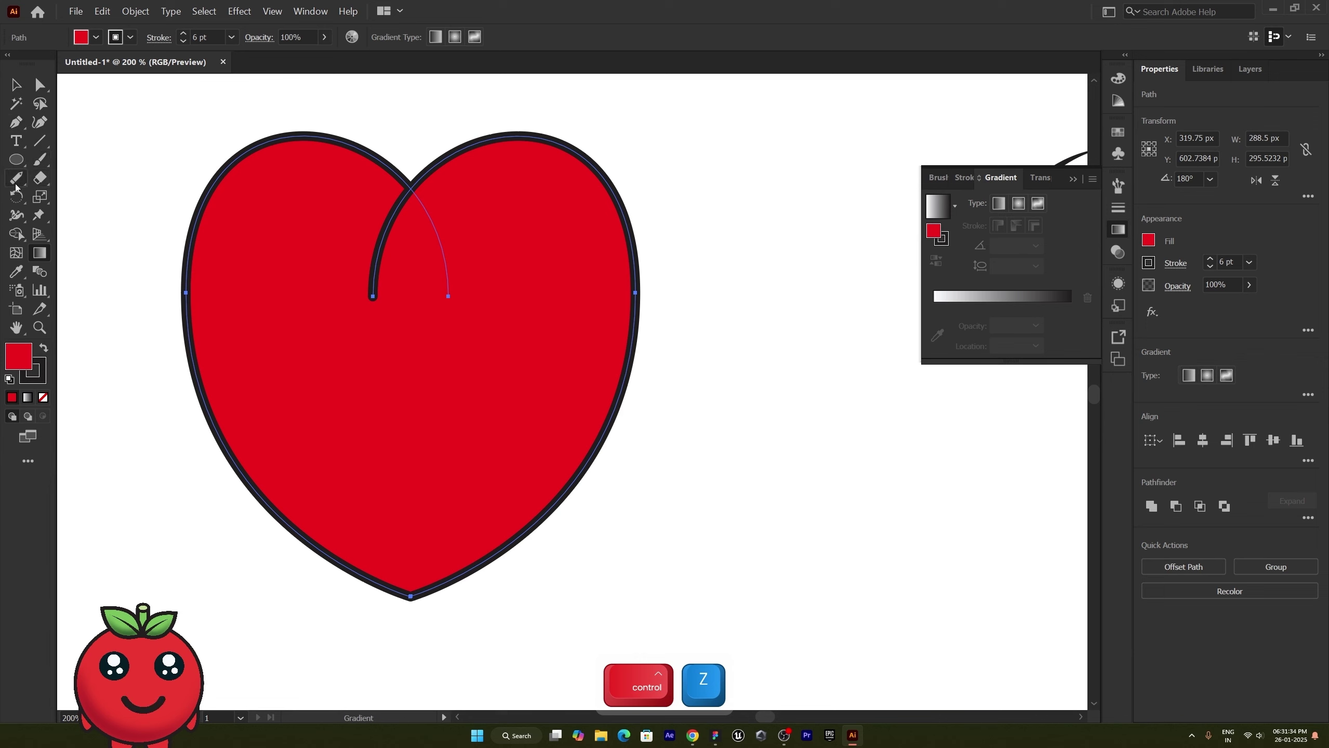
Join the two halves at the lower tip and trim the overlapping ends at the upper notch with the Join tool
{"action": "mouse_move", "coordinate": [17, 187]}
{"action": "left_mouse_down"}
{"action": "mouse_move", "coordinate": [58, 234]}
{"action": "mouse_move", "coordinate": [57, 255]}
{"action": "left_mouse_up"}
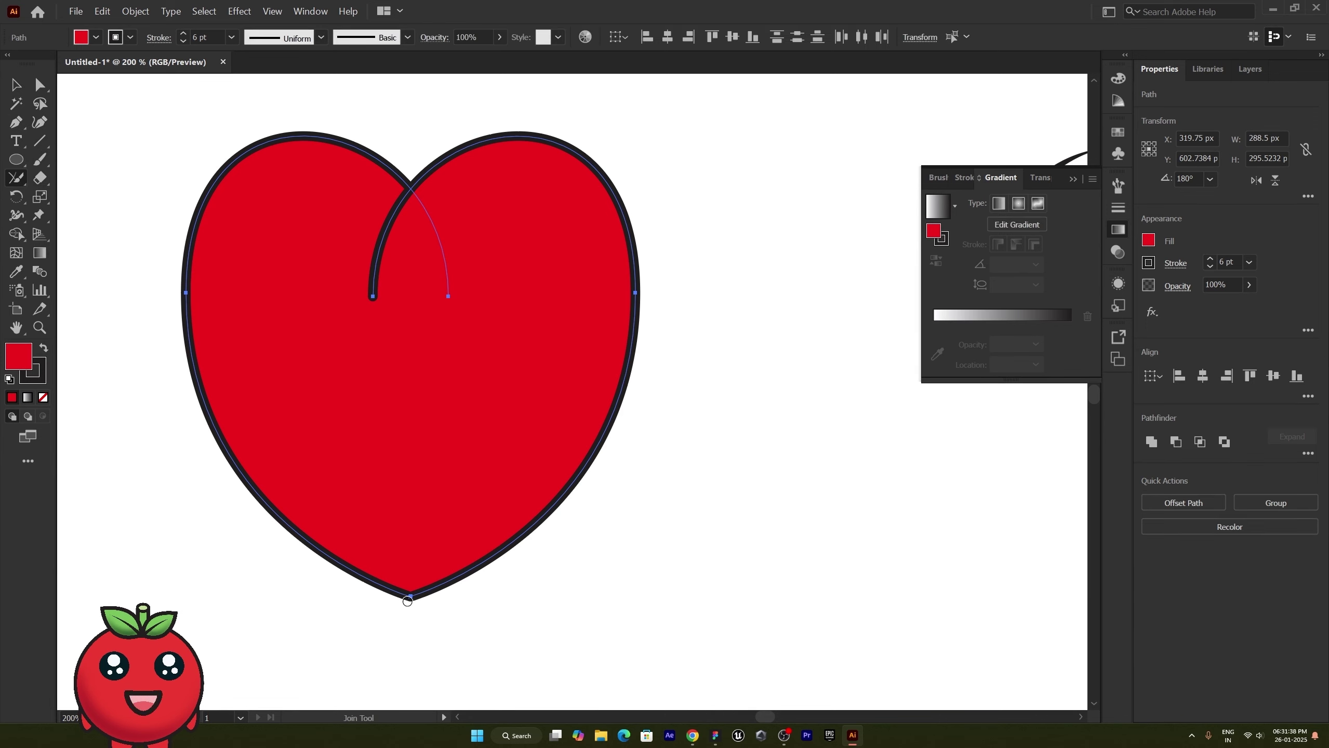
{"action": "left_click_drag", "start_coordinate": [406, 600], "coordinate": [413, 590]}
{"action": "left_click_drag", "start_coordinate": [401, 604], "coordinate": [398, 602]}
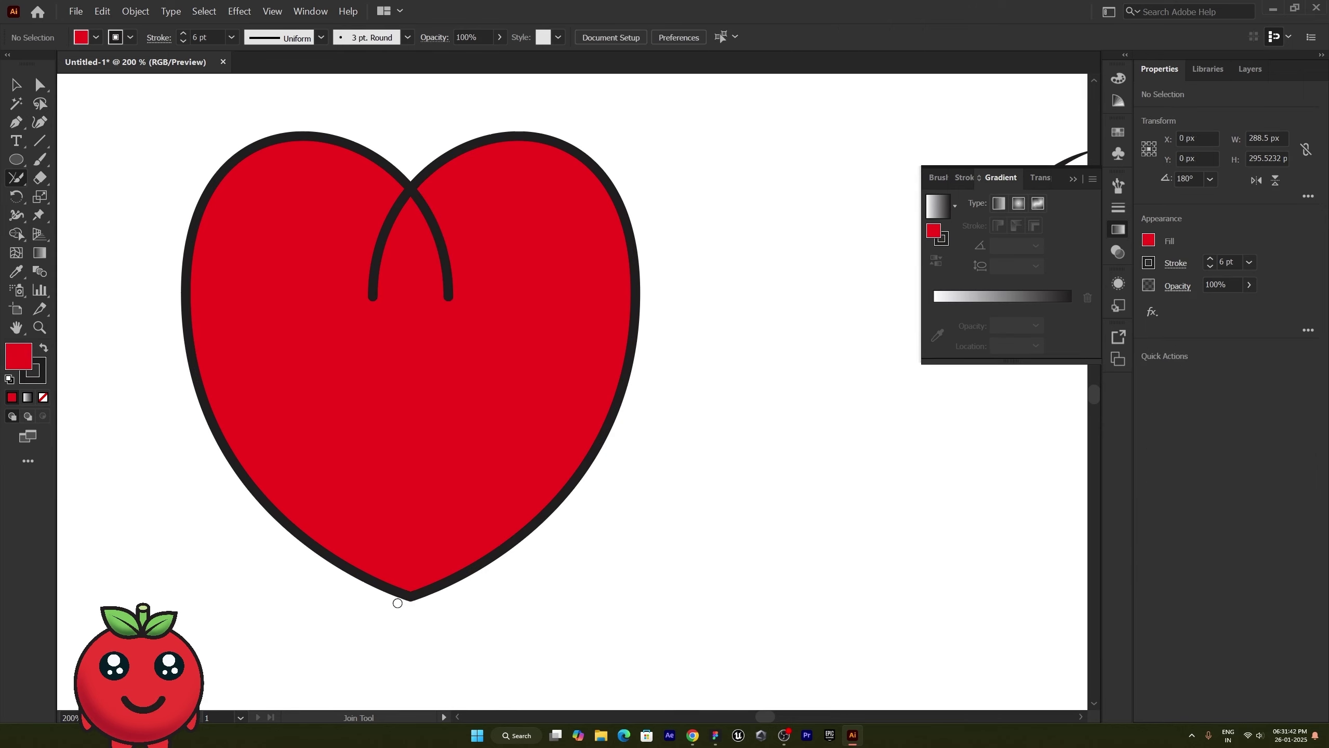
{"action": "mouse_move", "coordinate": [421, 310]}
{"action": "left_mouse_down"}
{"action": "mouse_move", "coordinate": [350, 298]}
{"action": "mouse_move", "coordinate": [382, 220]}
{"action": "mouse_move", "coordinate": [446, 252]}
{"action": "mouse_move", "coordinate": [452, 305]}
{"action": "mouse_move", "coordinate": [421, 318]}
{"action": "left_mouse_up"}
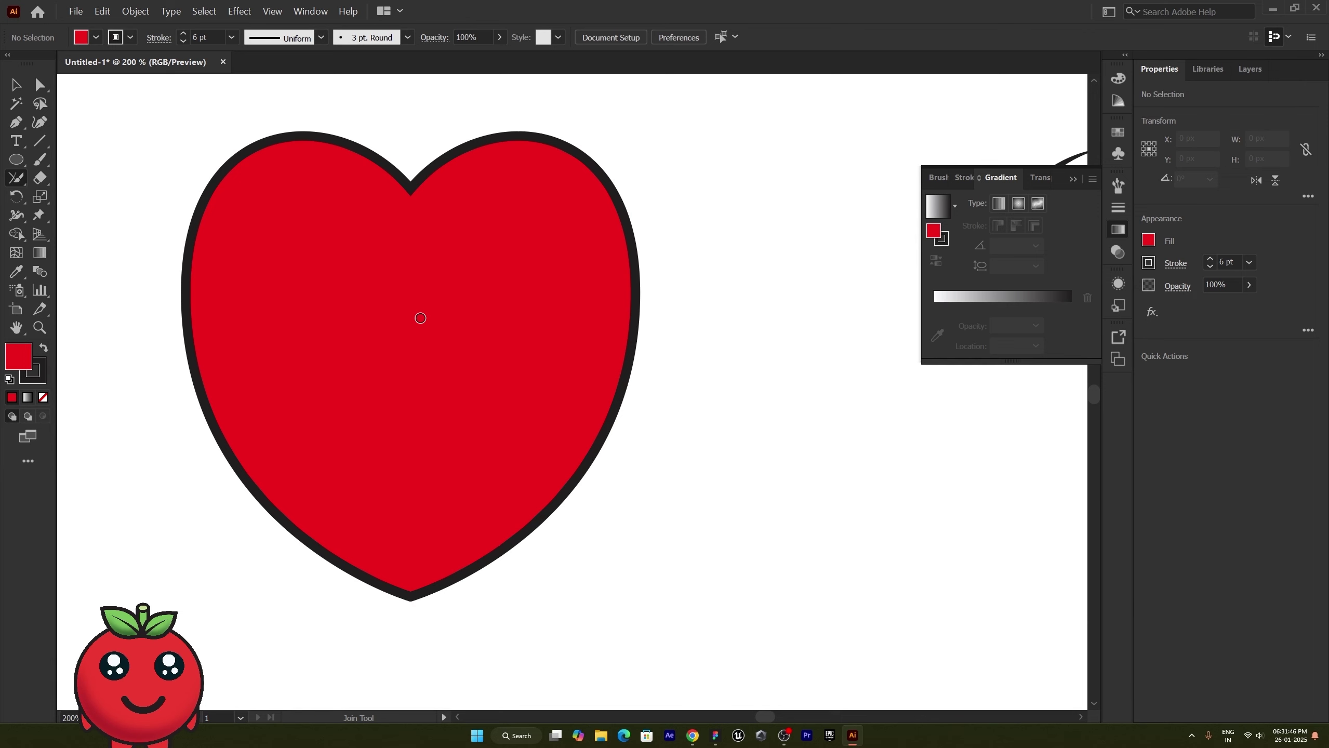
Select the joined heart and move it about 36 px to the left
{"action": "key", "text": "v"}
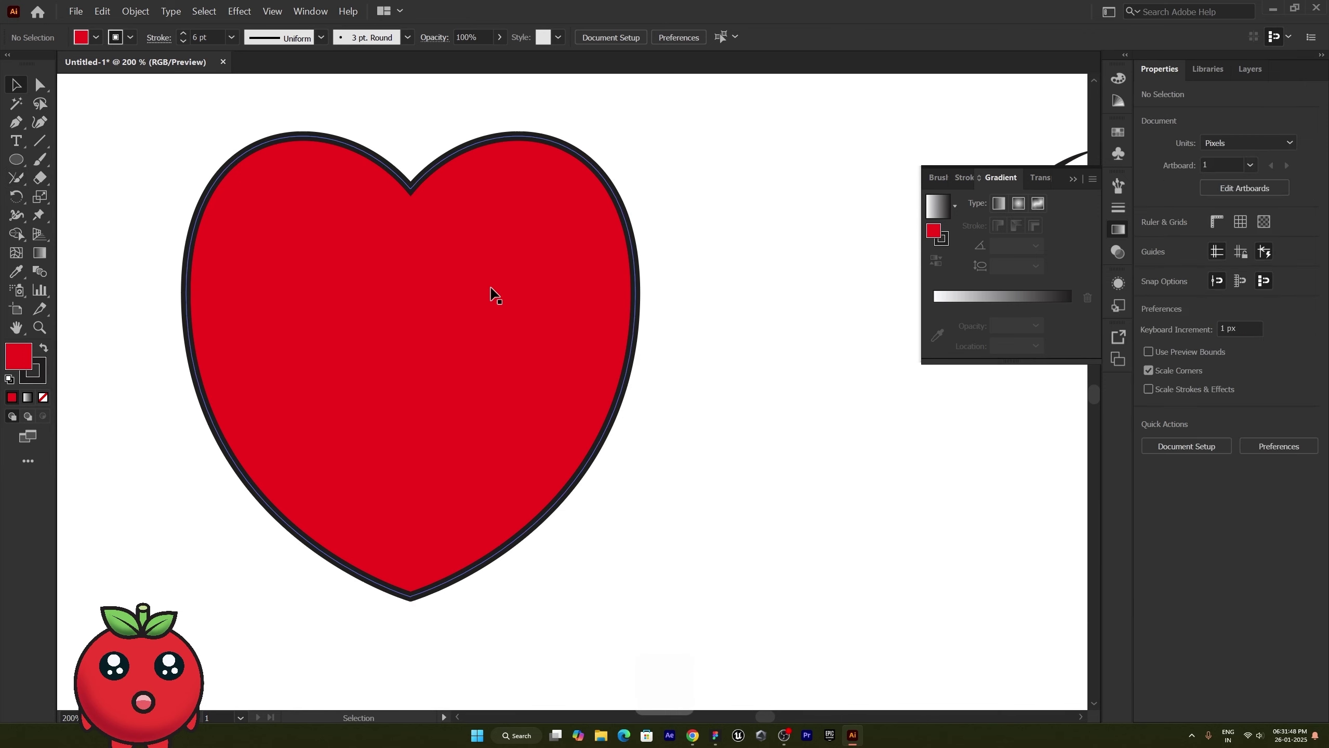
{"action": "left_click", "coordinate": [490, 288]}
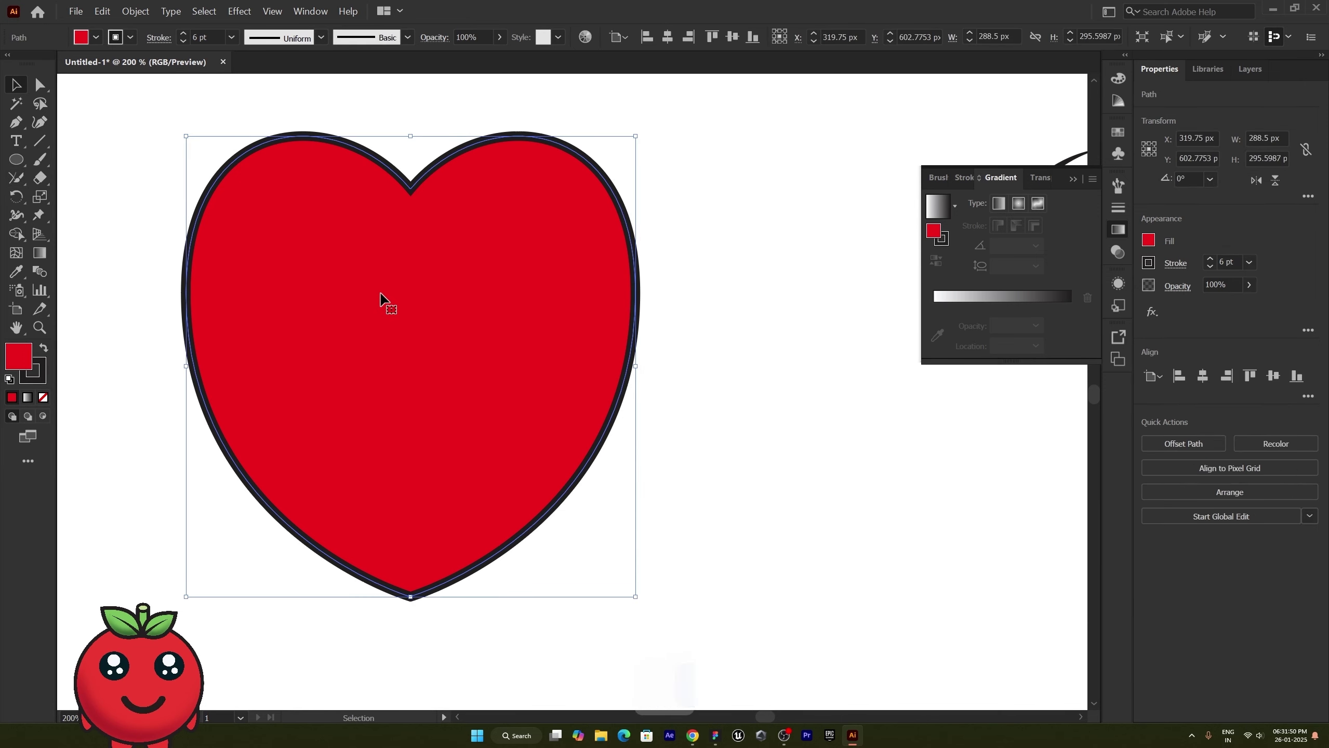
{"action": "left_click_drag", "start_coordinate": [385, 302], "coordinate": [322, 308]}
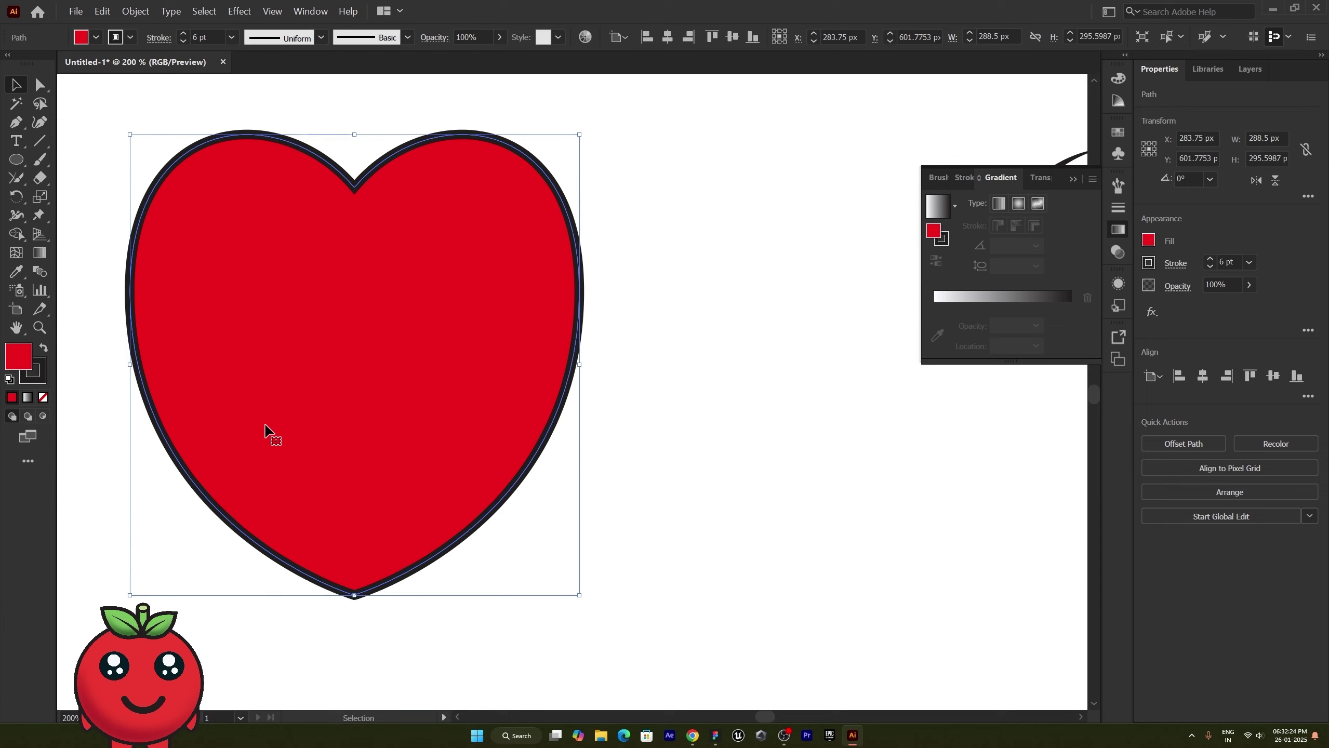
Enlarge the Eraser tool's brush and erase a round hole in the centre of the heart
{"action": "left_click", "coordinate": [22, 186]}
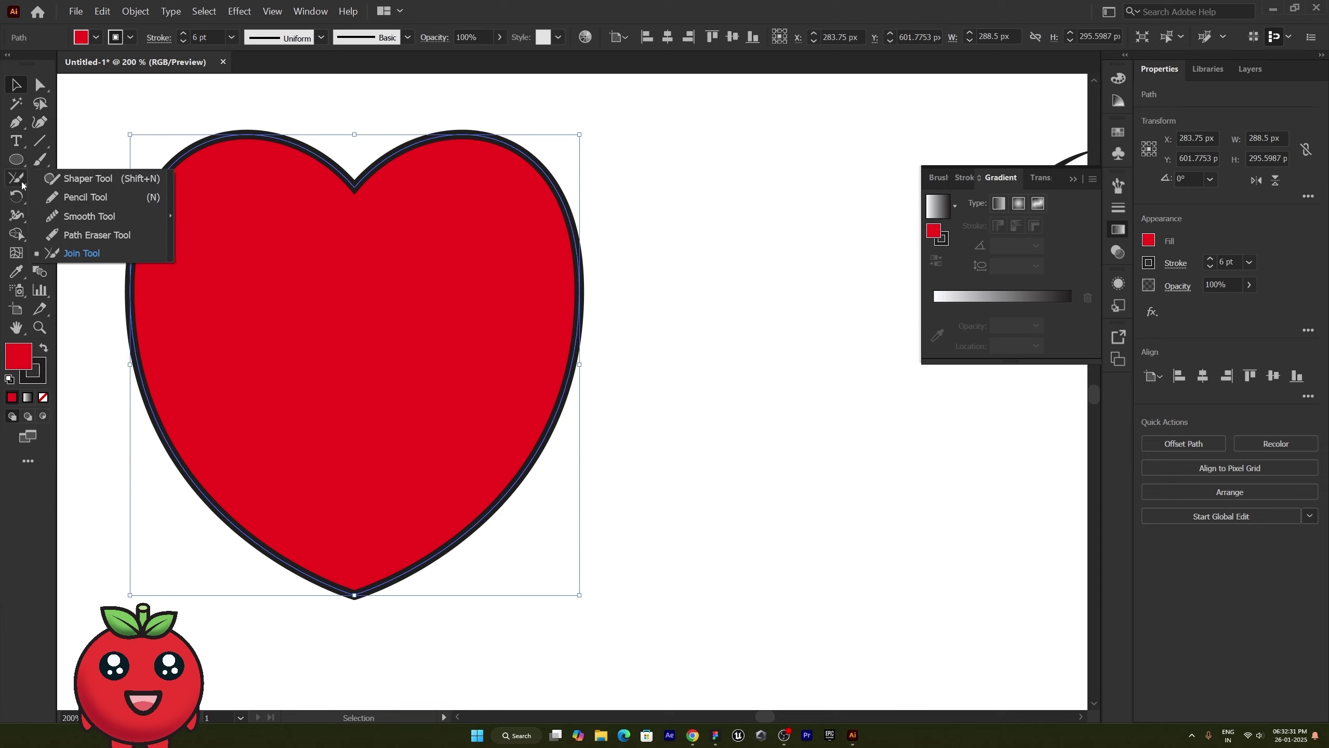
{"action": "left_click", "coordinate": [39, 178]}
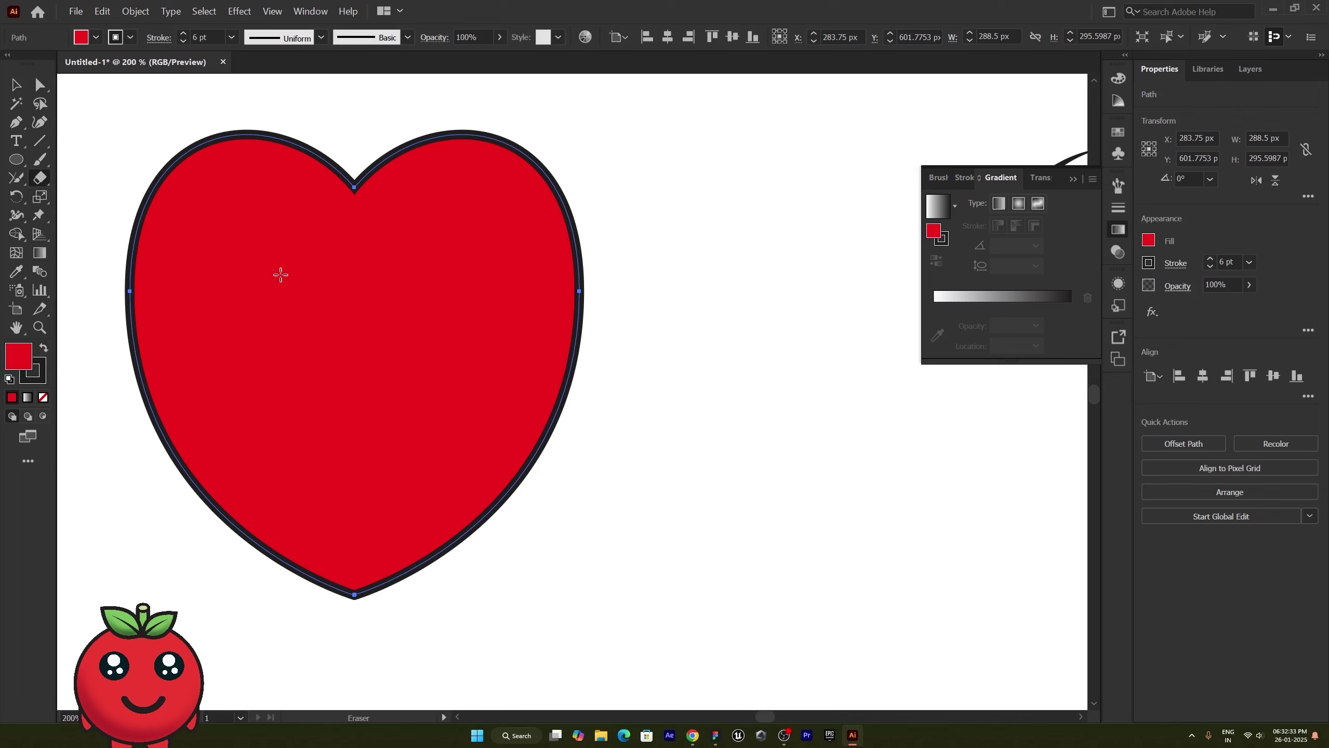
{"action": "key", "text": "bracketright"}
{"action": "scroll", "coordinate": [402, 305], "scroll_direction": "down", "scroll_amount": 1}
{"action": "scroll", "coordinate": [426, 324], "scroll_direction": "down", "scroll_amount": 1}
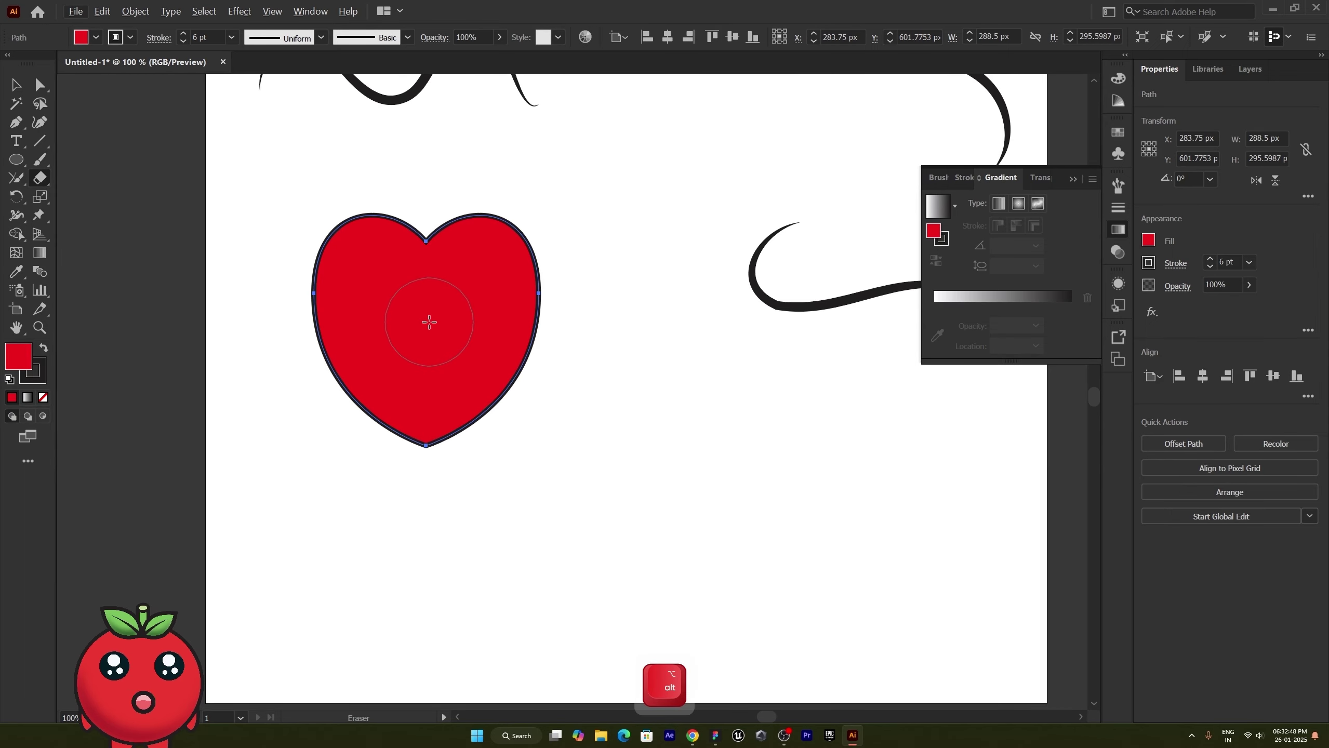
{"action": "key", "text": "shift"}
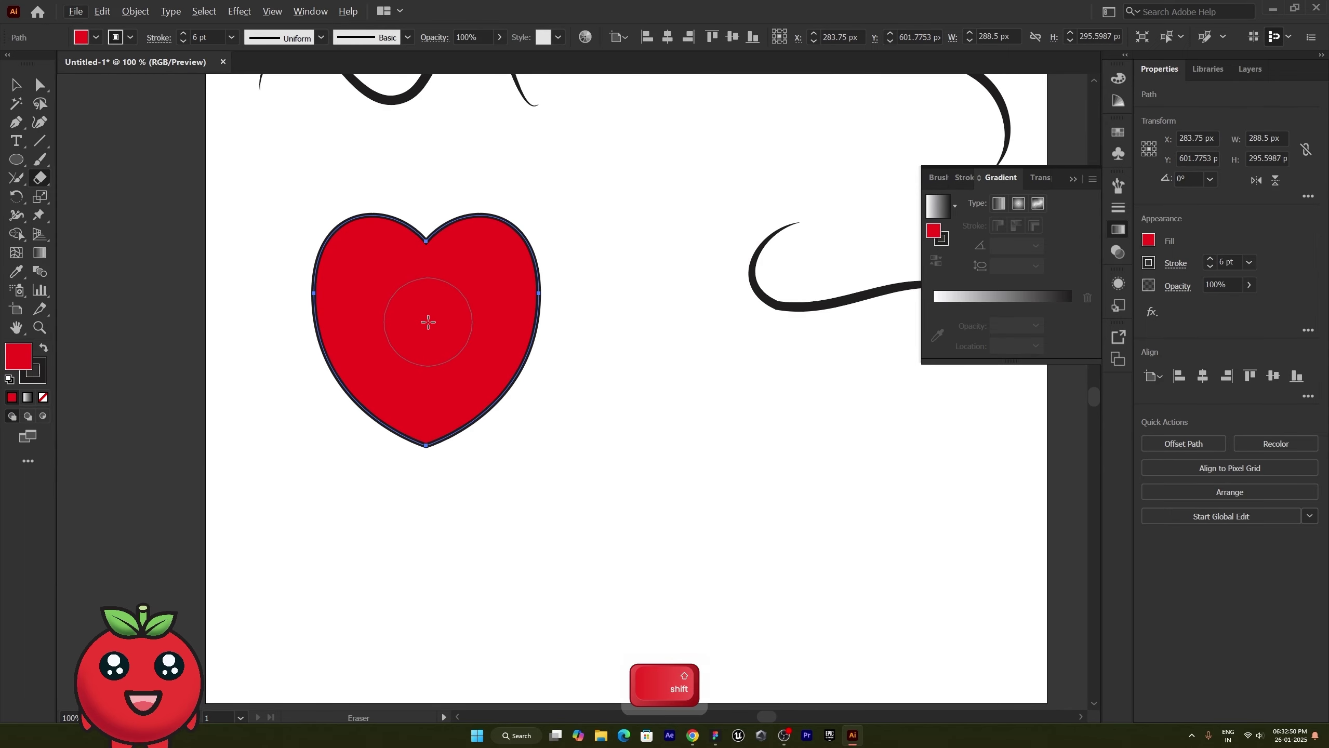
{"action": "left_click", "coordinate": [426, 323]}
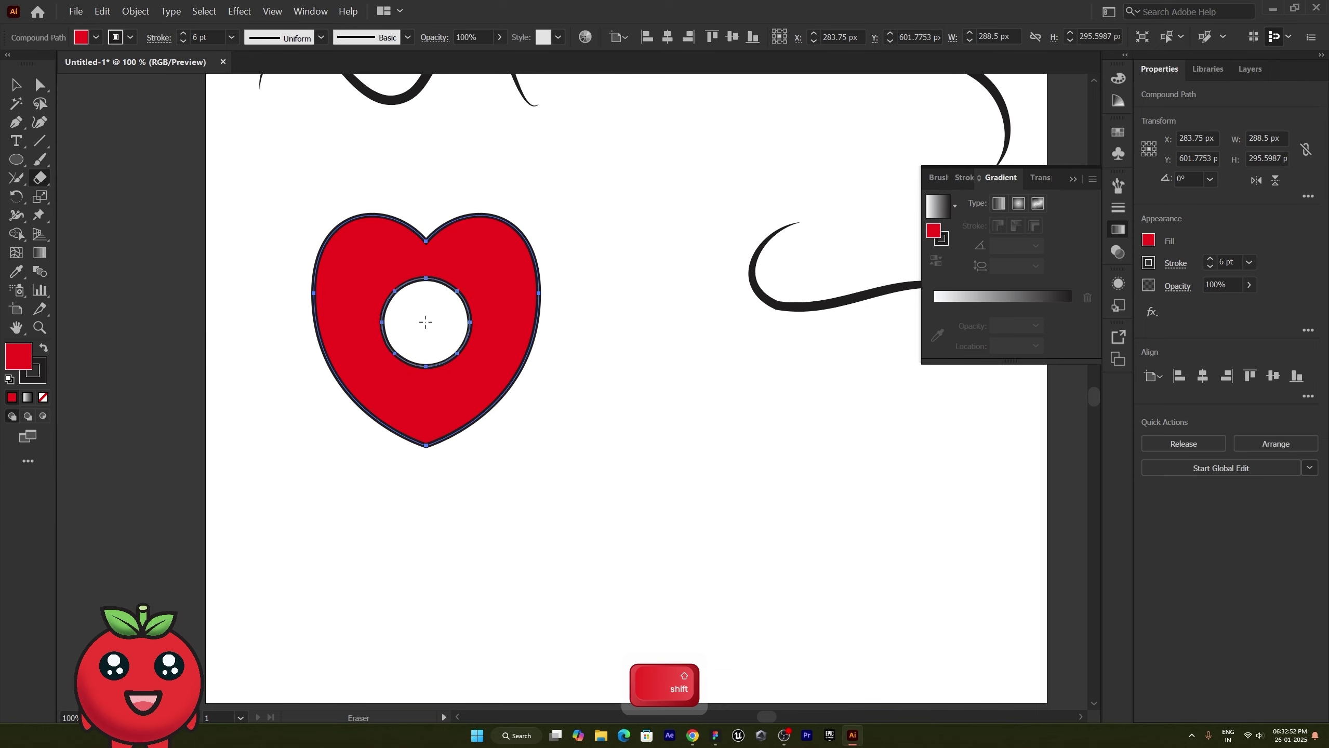
Move the heart with the hole about 77 px up and 10 px to the left, and deselect it
{"action": "left_click", "coordinate": [15, 84]}
{"action": "mouse_move", "coordinate": [451, 246]}
{"action": "left_mouse_down"}
{"action": "mouse_move", "coordinate": [408, 280]}
{"action": "mouse_move", "coordinate": [186, 258]}
{"action": "mouse_move", "coordinate": [196, 282]}
{"action": "mouse_move", "coordinate": [202, 268]}
{"action": "mouse_move", "coordinate": [231, 272]}
{"action": "mouse_move", "coordinate": [268, 175]}
{"action": "mouse_move", "coordinate": [435, 68]}
{"action": "mouse_move", "coordinate": [424, 146]}
{"action": "mouse_move", "coordinate": [441, 66]}
{"action": "mouse_move", "coordinate": [418, 134]}
{"action": "mouse_move", "coordinate": [421, 202]}
{"action": "mouse_move", "coordinate": [433, 184]}
{"action": "mouse_move", "coordinate": [149, 307]}
{"action": "mouse_move", "coordinate": [175, 324]}
{"action": "mouse_move", "coordinate": [484, 380]}
{"action": "mouse_move", "coordinate": [422, 481]}
{"action": "left_mouse_up"}
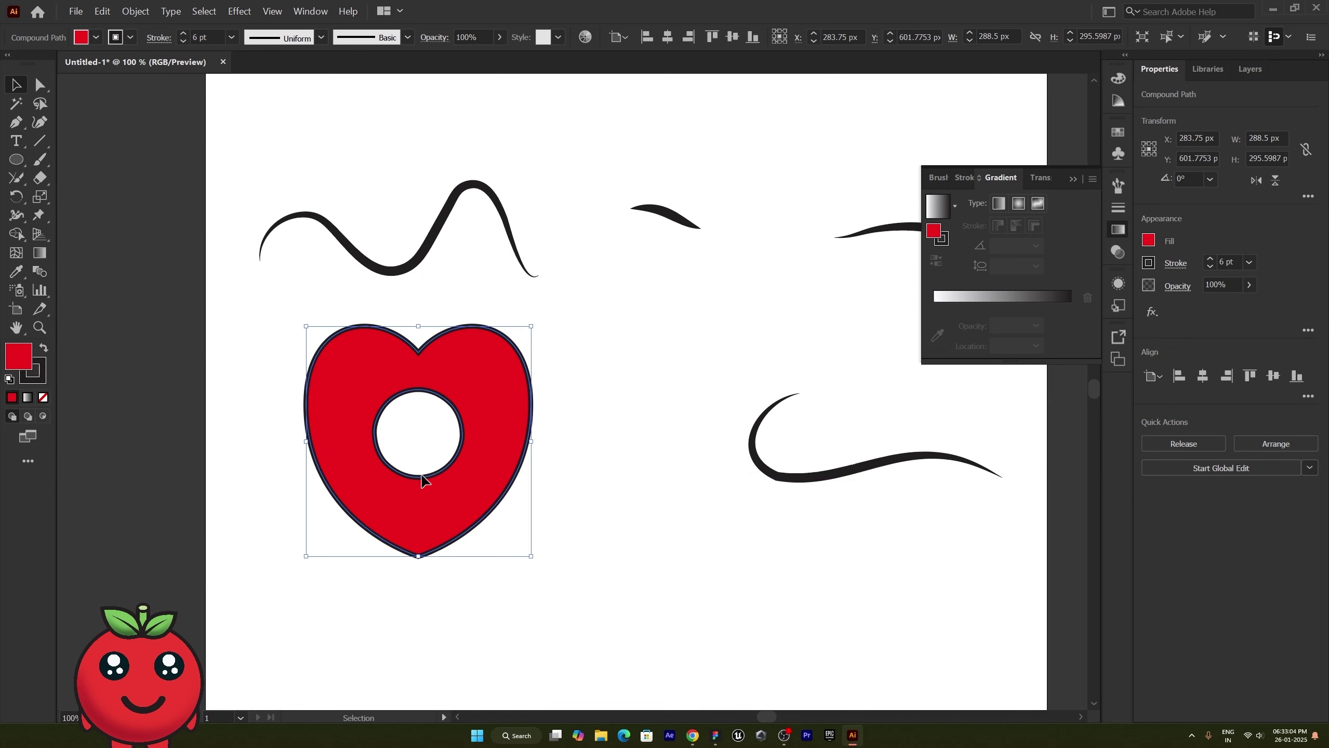
{"action": "scroll", "coordinate": [413, 403], "scroll_direction": "down", "scroll_amount": 2}
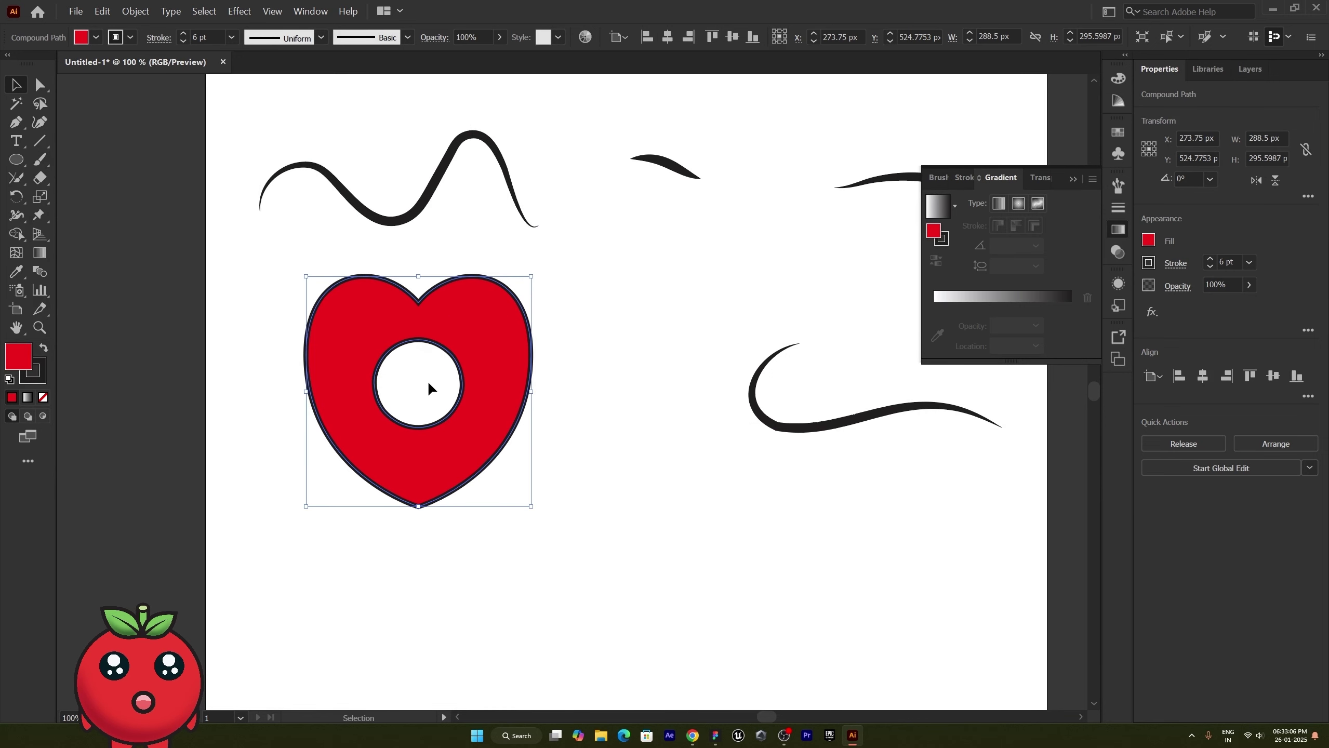
{"action": "scroll", "coordinate": [430, 386], "scroll_direction": "up", "scroll_amount": 1}
{"action": "left_click", "coordinate": [672, 388]}
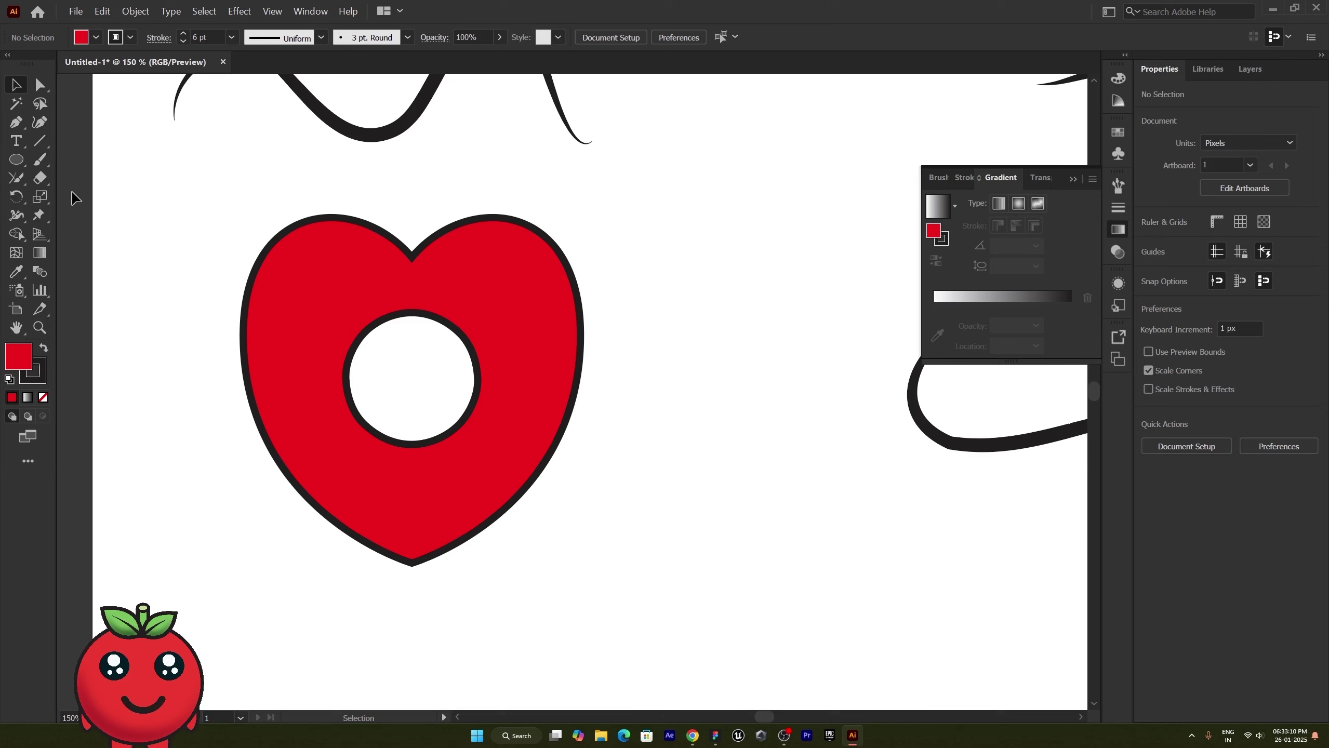
Undo the heart's move and the round hole, and erase a round bite from the heart's left edge
{"action": "left_click", "coordinate": [41, 178]}
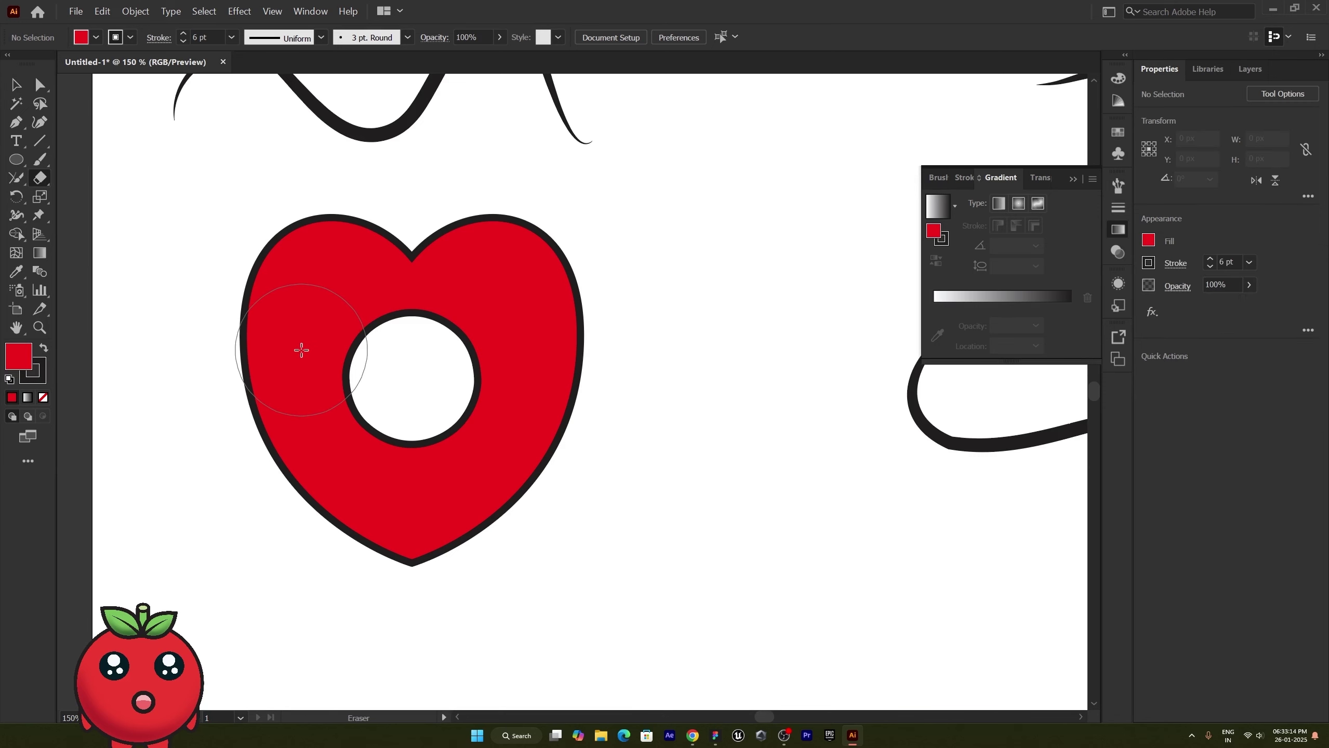
{"action": "key", "text": "v"}
{"action": "left_click", "coordinate": [332, 336]}
{"action": "key", "text": "ctrl+z"}
{"action": "key", "text": "ctrl+z"}
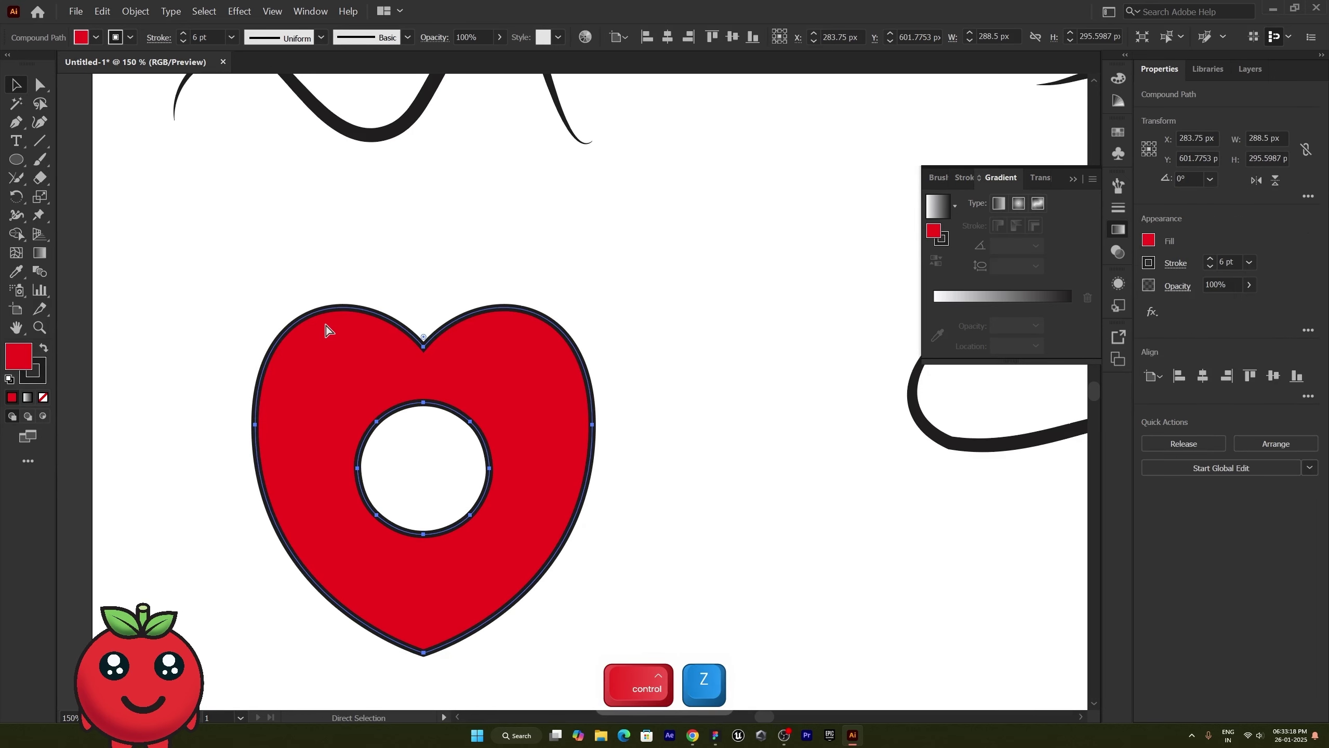
{"action": "left_click", "coordinate": [41, 178]}
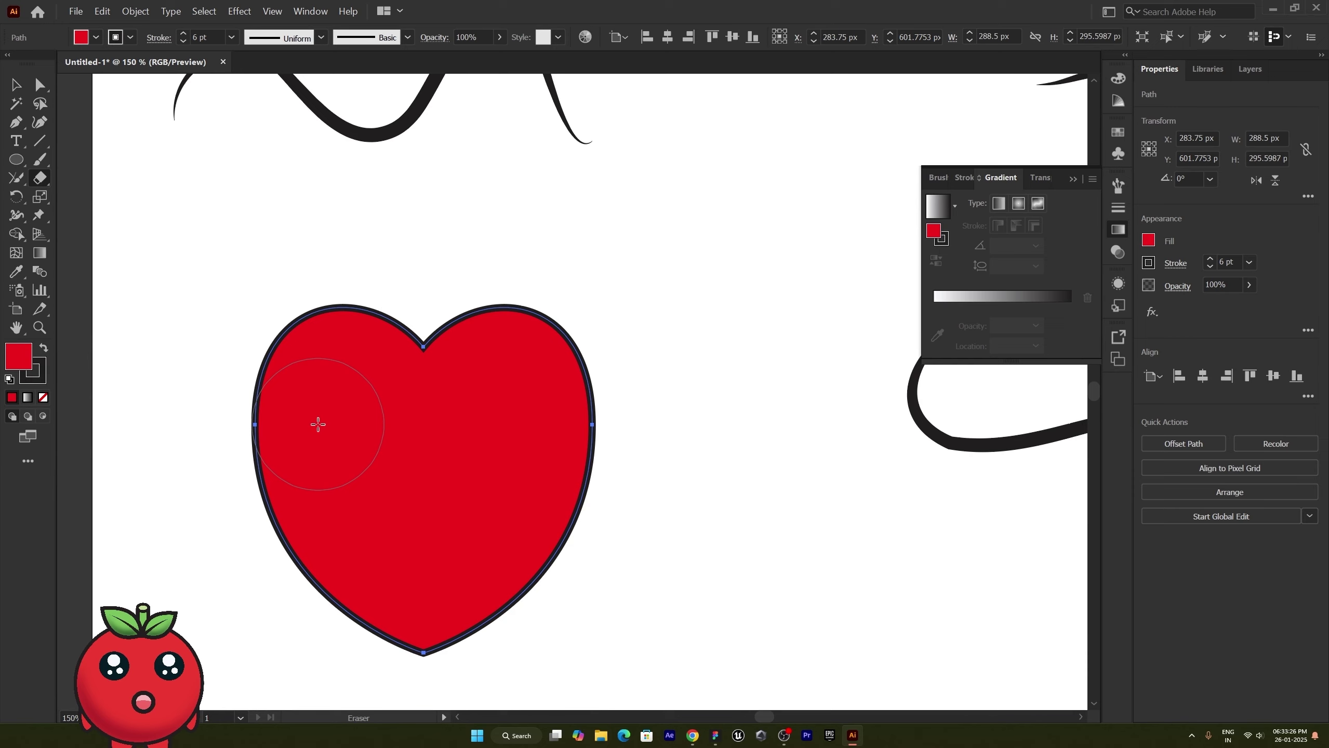
{"action": "left_click", "coordinate": [242, 430]}
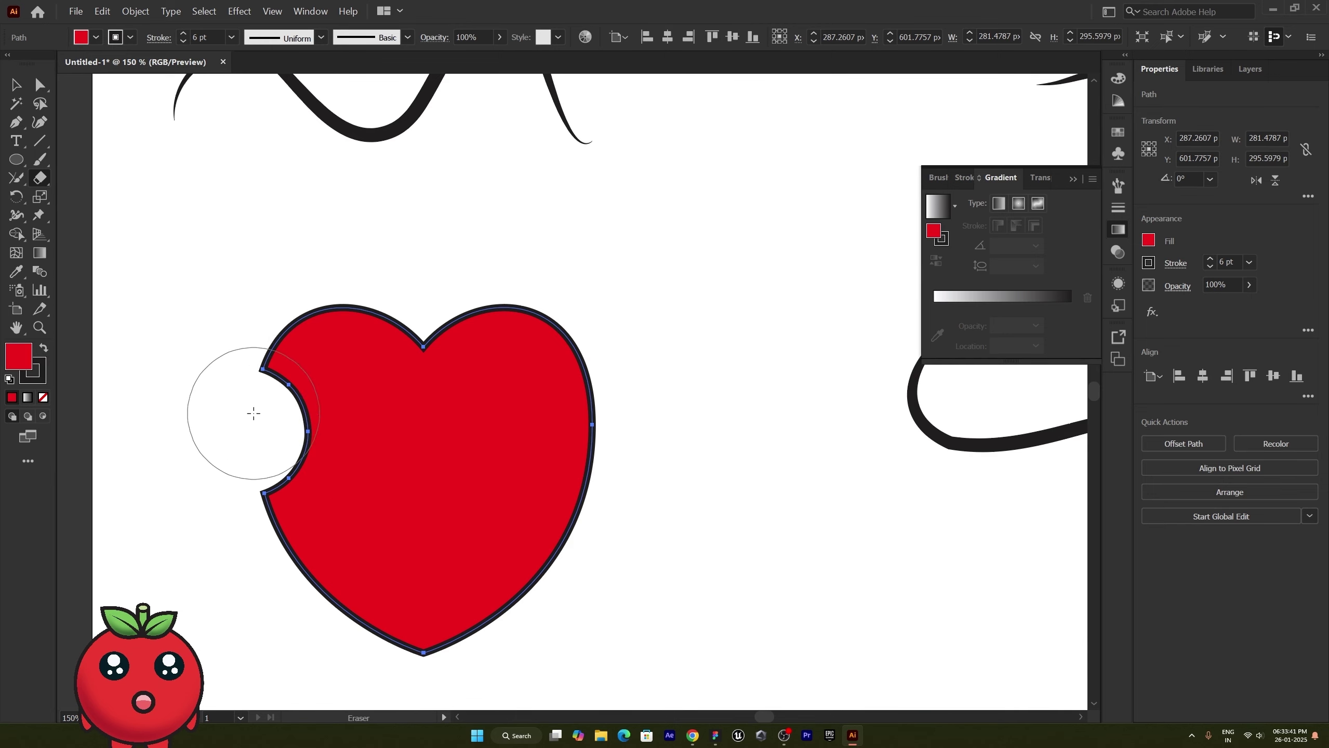
Split the heart at its upper notch and lower tip with the Scissors tool, and move the right half about 52 px to the right
{"action": "left_click", "coordinate": [40, 179]}
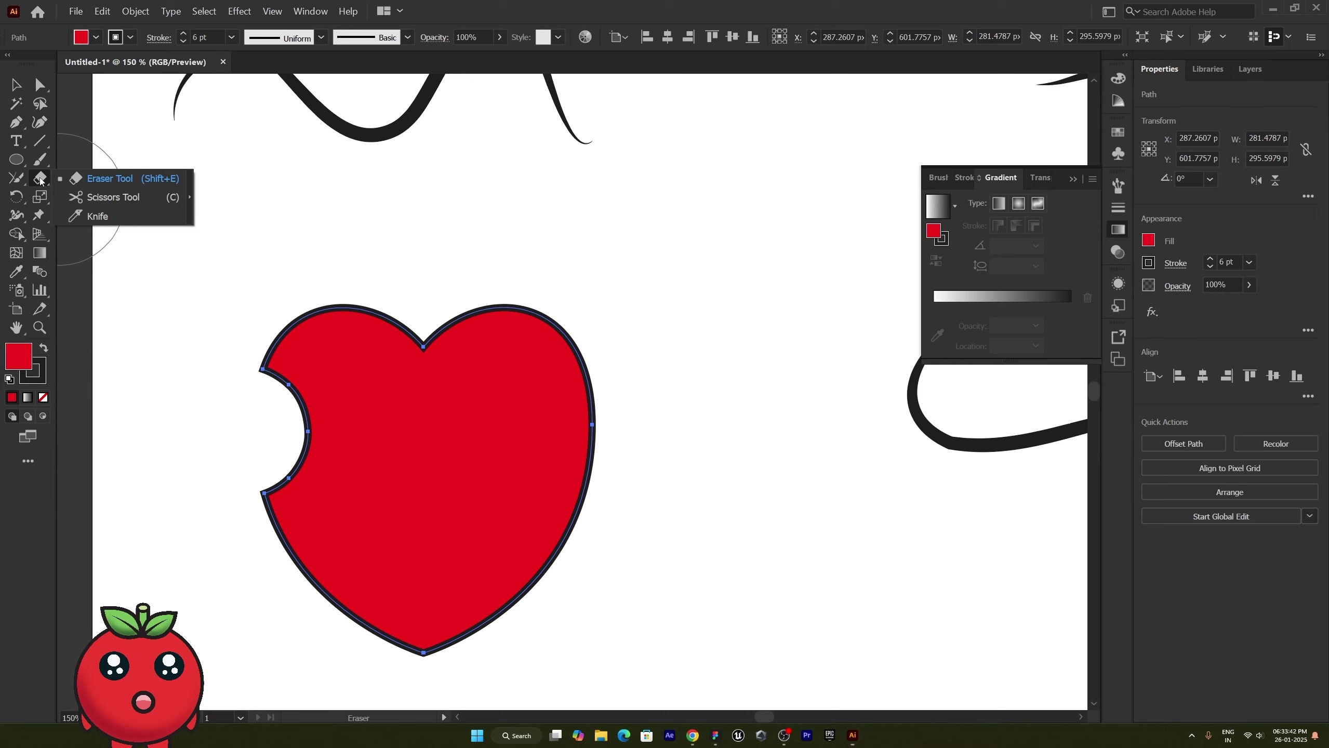
{"action": "left_click", "coordinate": [78, 201]}
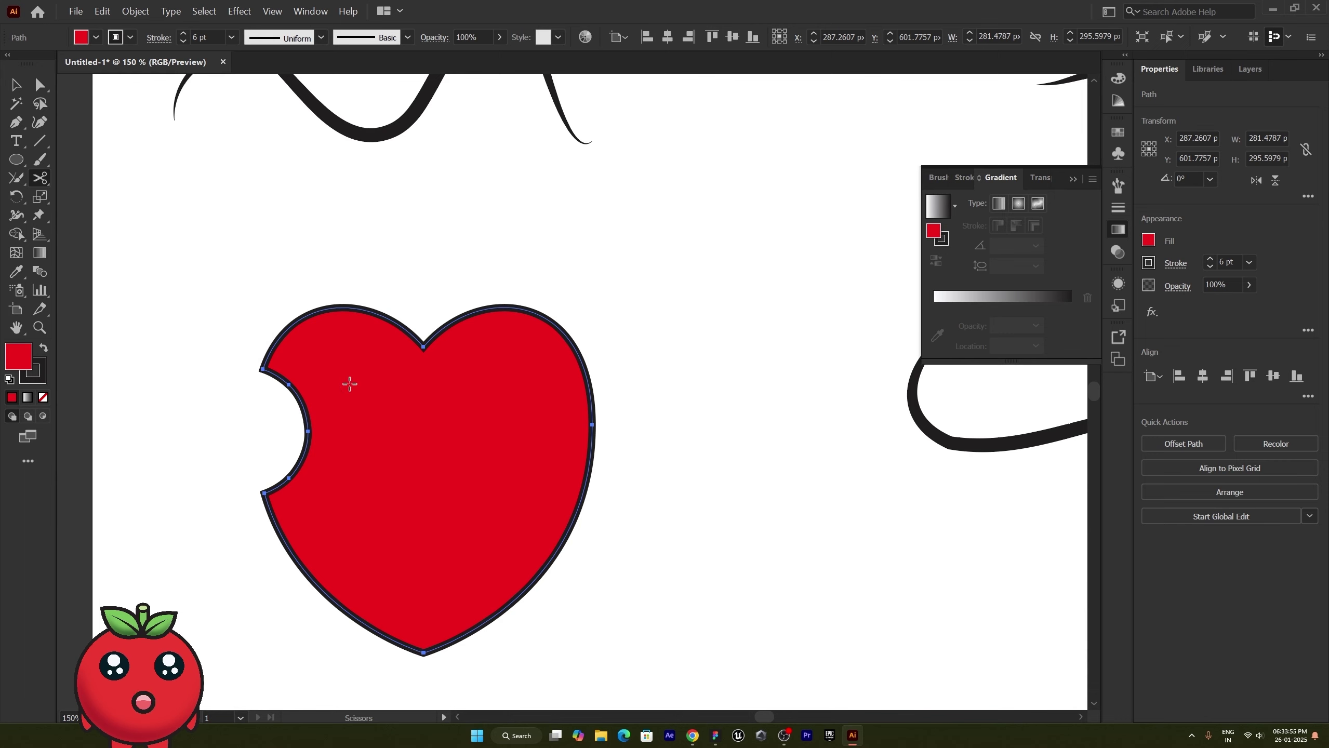
{"action": "left_click", "coordinate": [424, 346]}
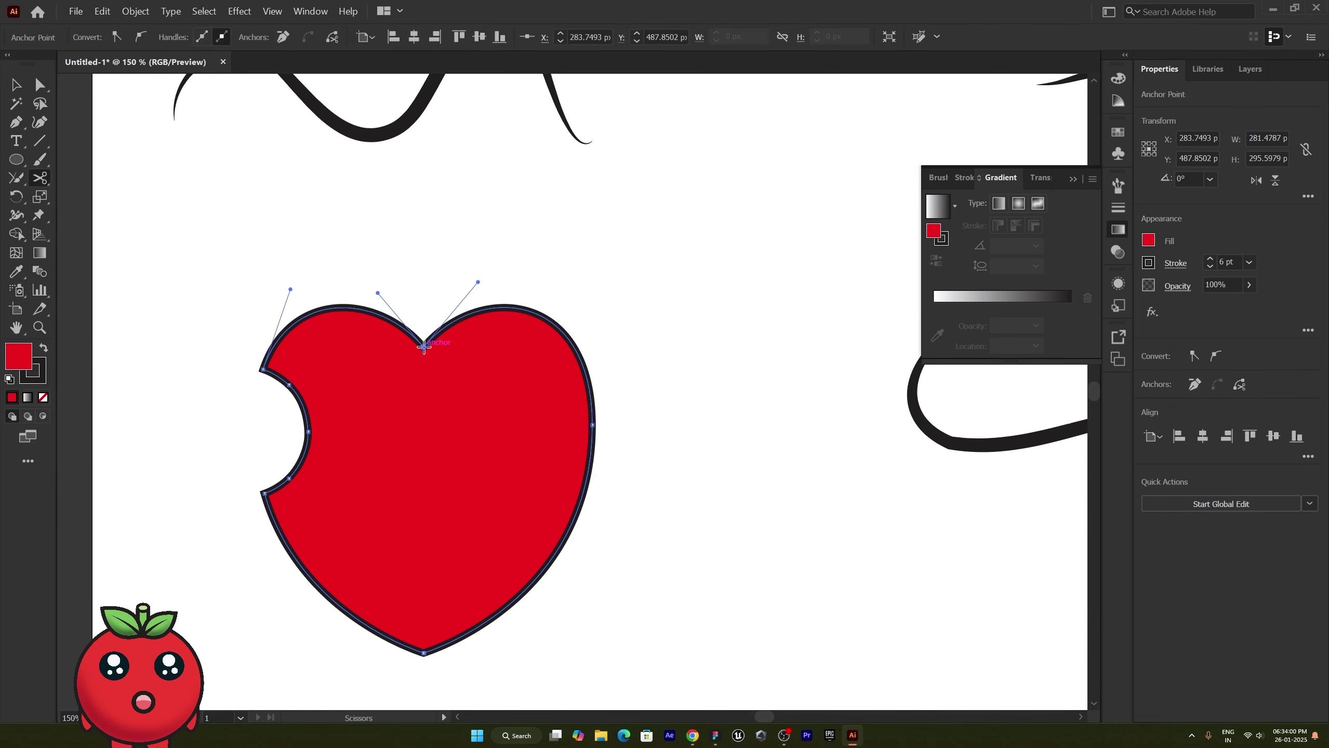
{"action": "left_click", "coordinate": [422, 653]}
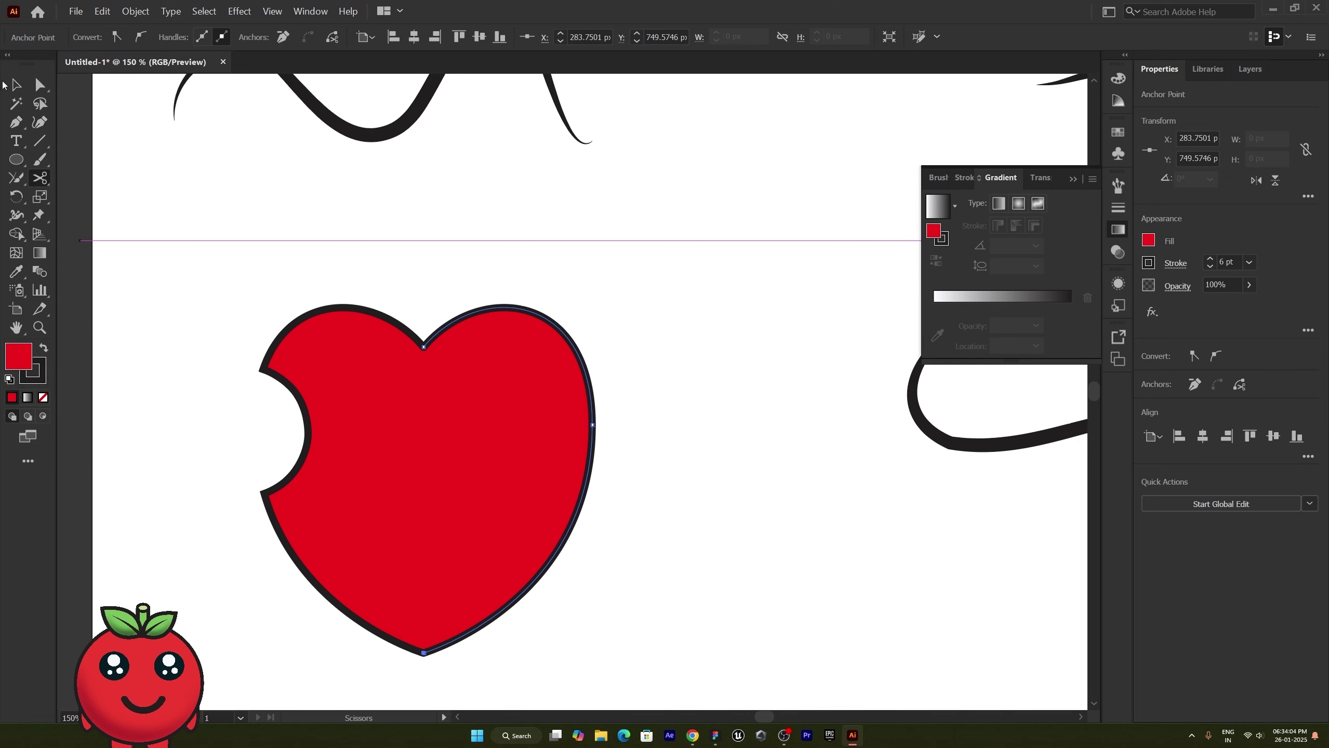
{"action": "left_click", "coordinate": [15, 84]}
{"action": "left_click", "coordinate": [293, 264]}
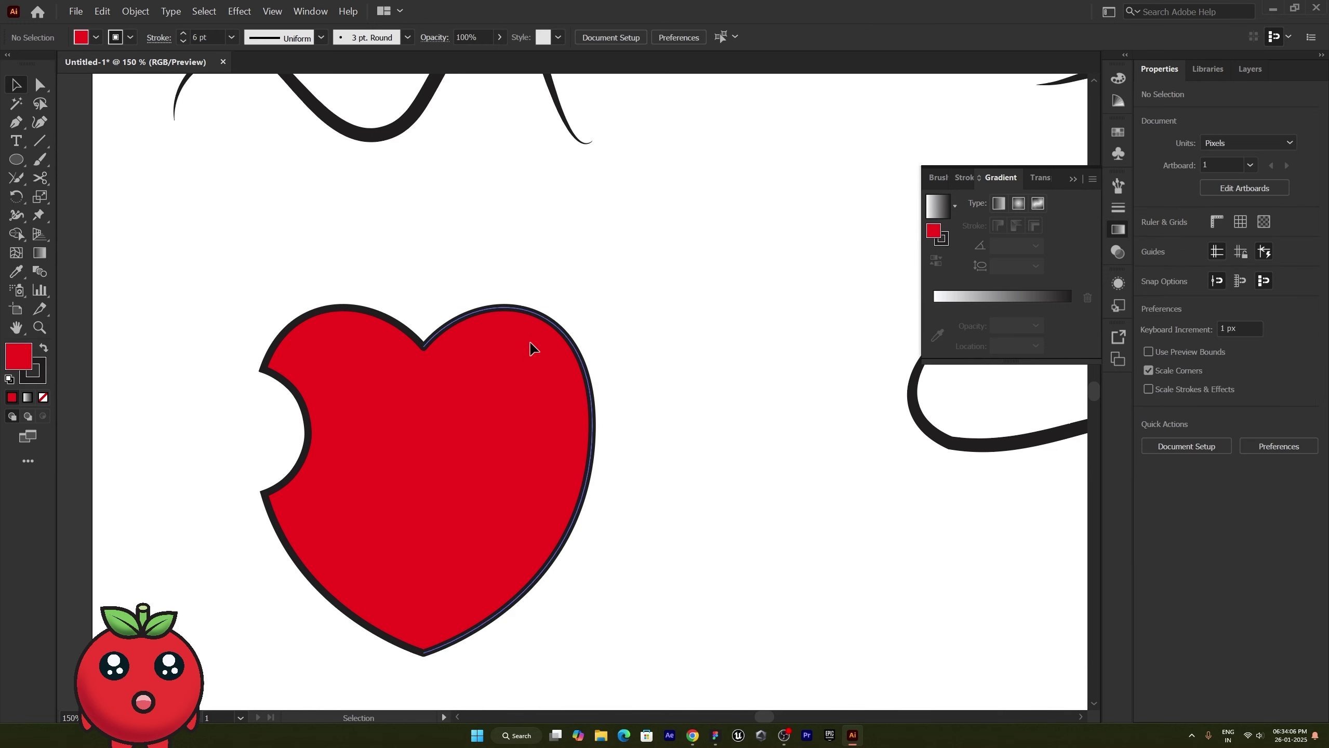
{"action": "left_click_drag", "start_coordinate": [530, 348], "coordinate": [588, 348]}
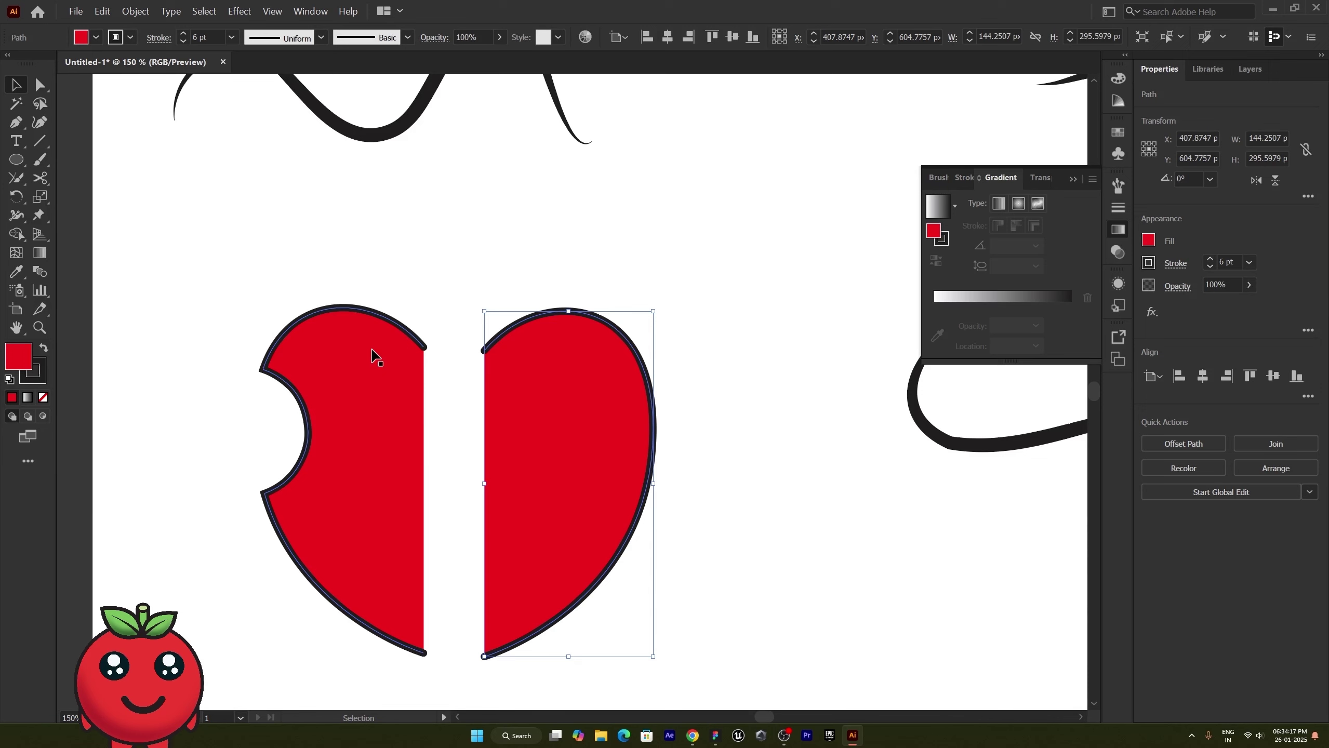
Delete the bitten left half and replace it with a horizontally mirrored copy of the right half
{"action": "left_click", "coordinate": [376, 356]}
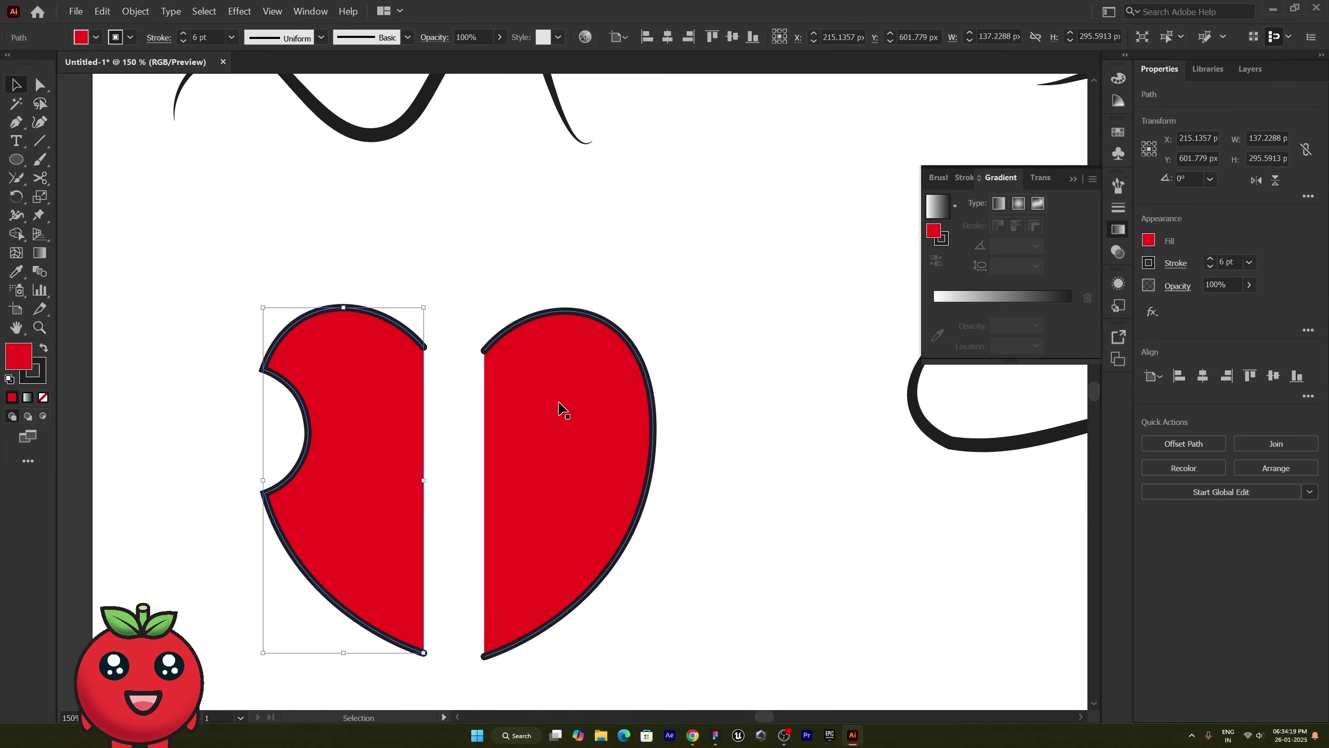
{"action": "key", "text": "Delete"}
{"action": "left_click_drag", "start_coordinate": [535, 361], "coordinate": [351, 351]}
{"action": "right_click", "coordinate": [351, 356]}
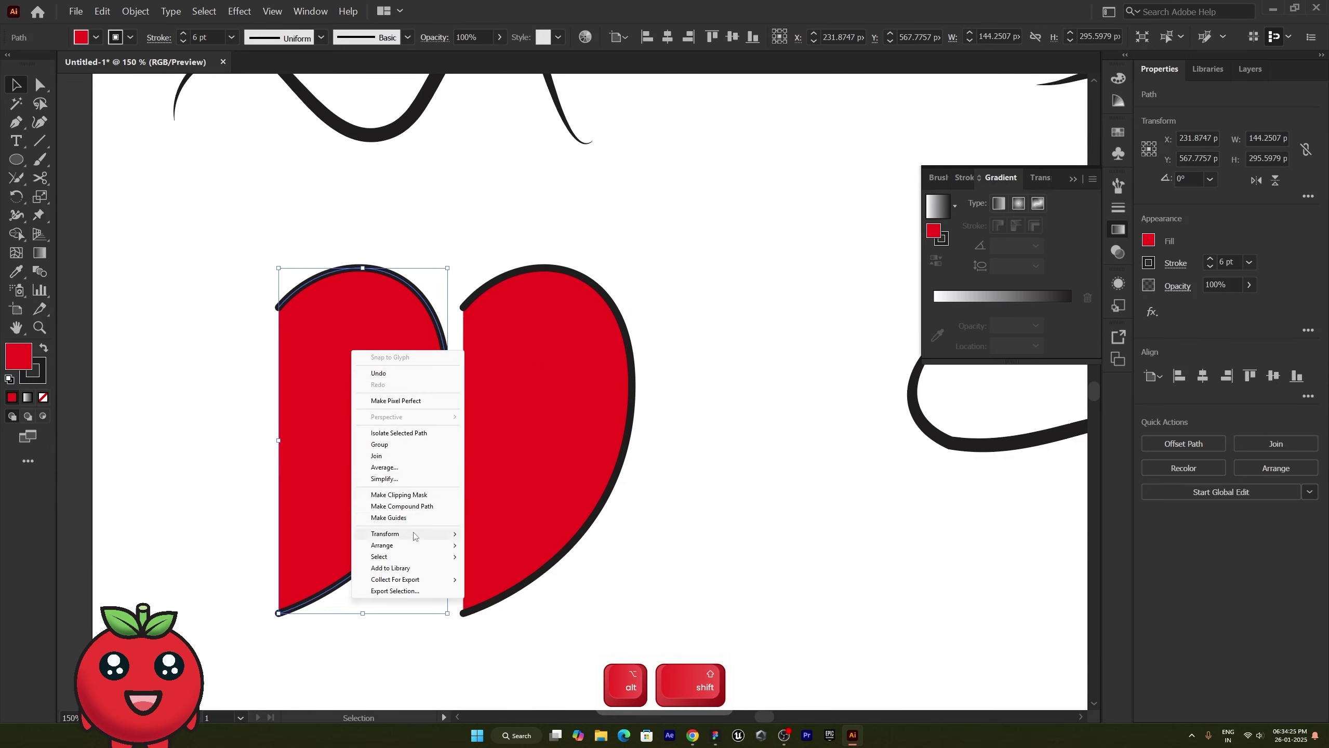
{"action": "mouse_move", "coordinate": [387, 529]}
{"action": "left_click", "coordinate": [497, 576]}
{"action": "left_click", "coordinate": [671, 468]}
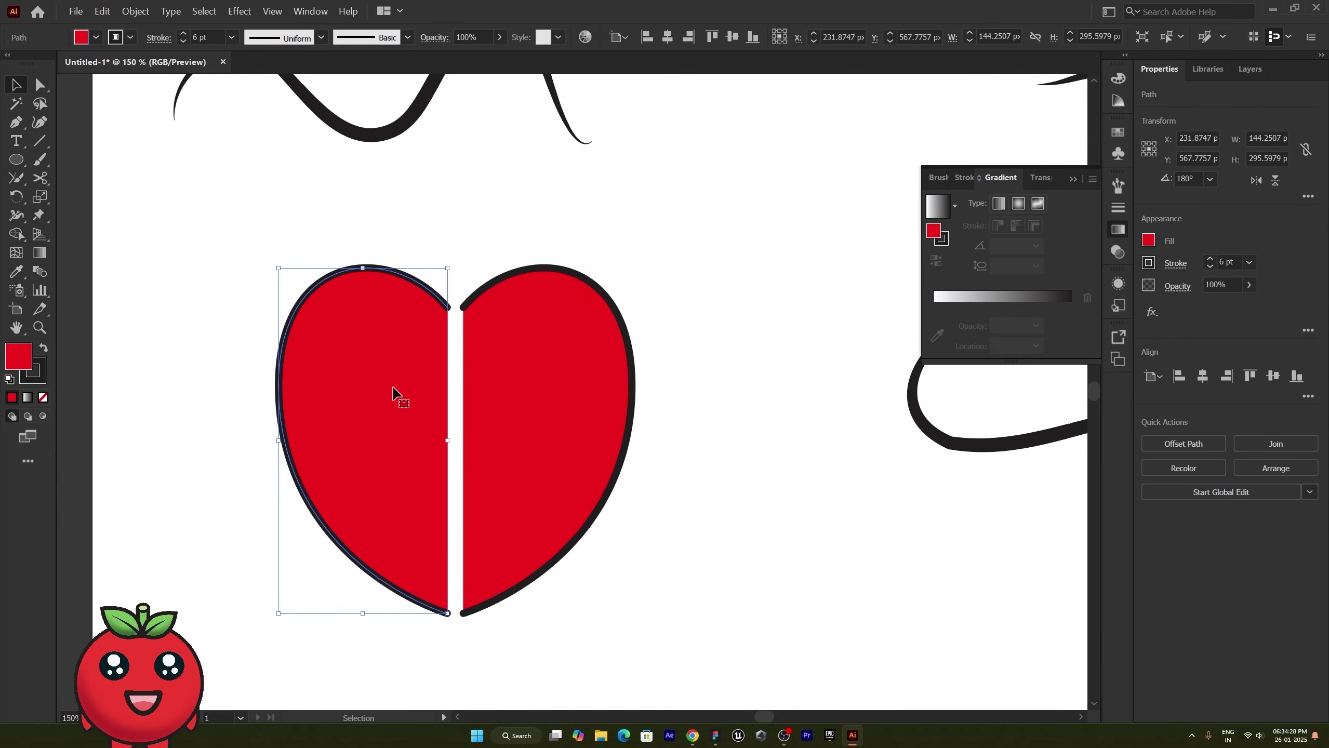
Move the mirrored half against the right half and join the two at the upper notch with the Join tool
{"action": "left_click_drag", "start_coordinate": [394, 389], "coordinate": [406, 390]}
{"action": "key", "text": "ctrl+shift+a"}
{"action": "left_click", "coordinate": [16, 178]}
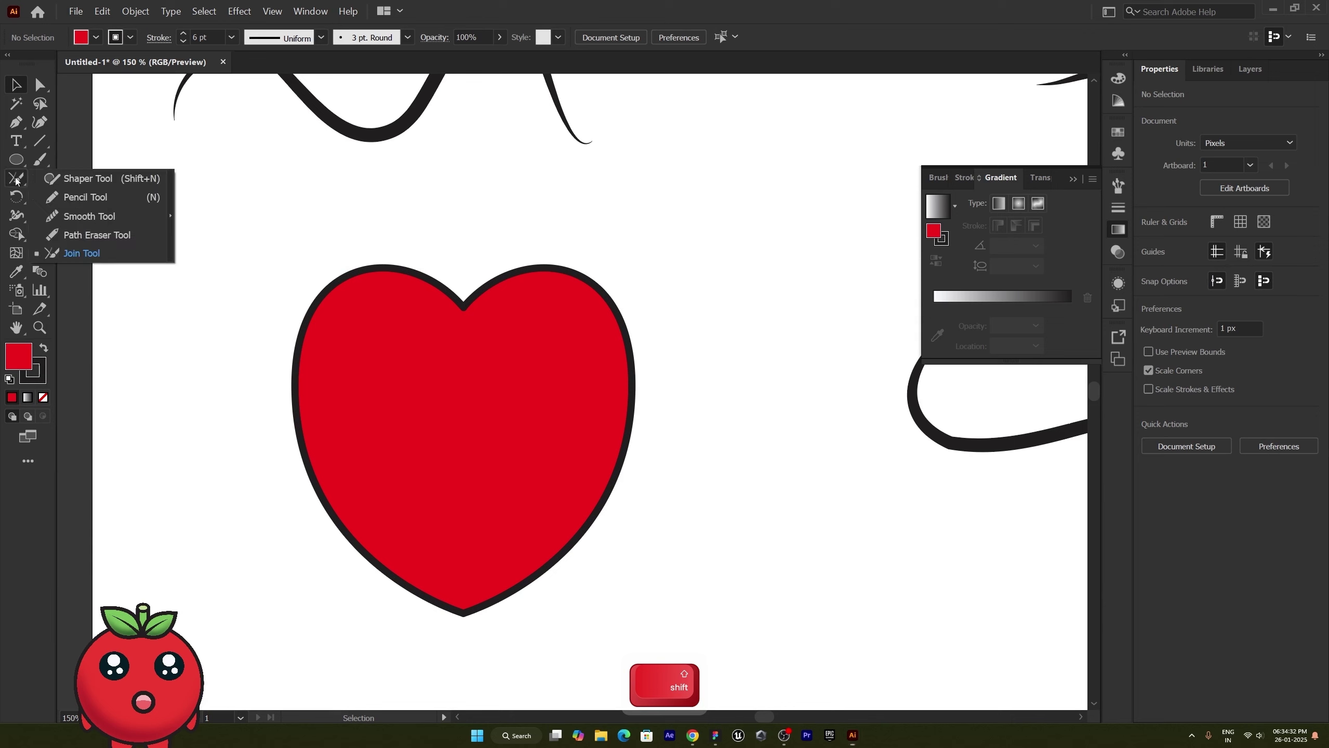
{"action": "left_click", "coordinate": [78, 254]}
{"action": "mouse_move", "coordinate": [452, 296]}
{"action": "left_mouse_down"}
{"action": "mouse_move", "coordinate": [462, 312]}
{"action": "mouse_move", "coordinate": [479, 296]}
{"action": "left_mouse_up"}
{"action": "left_click", "coordinate": [20, 89]}
{"action": "left_click", "coordinate": [488, 363]}
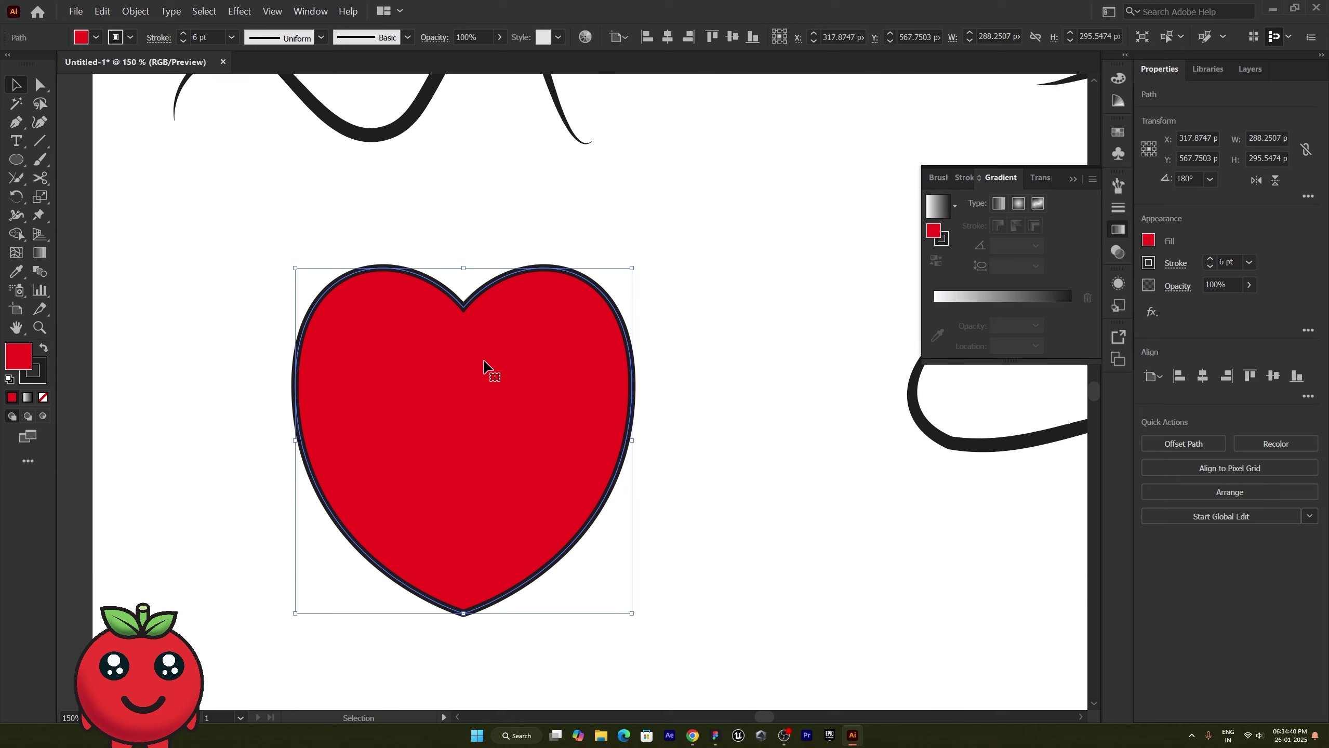
Switch to the Eraser tool and shrink its brush to a very small size
{"action": "left_click", "coordinate": [46, 183]}
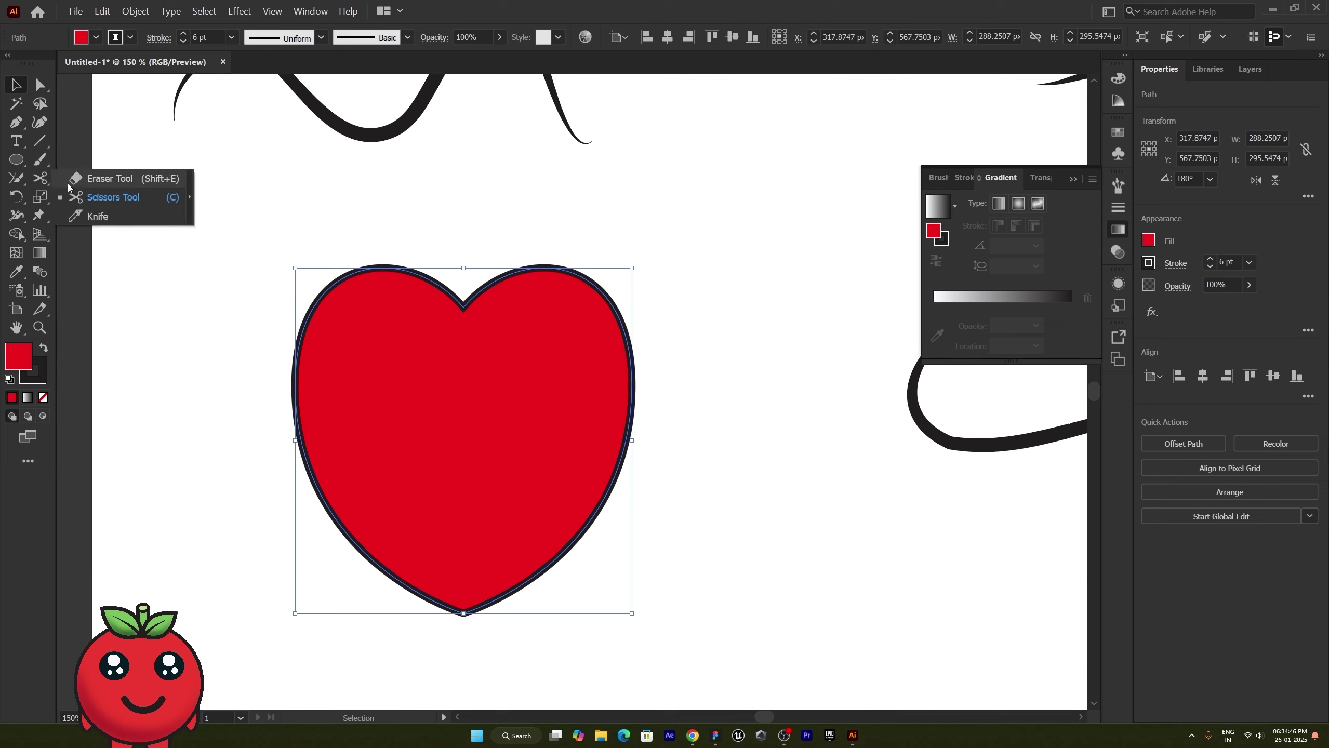
{"action": "left_click", "coordinate": [106, 216]}
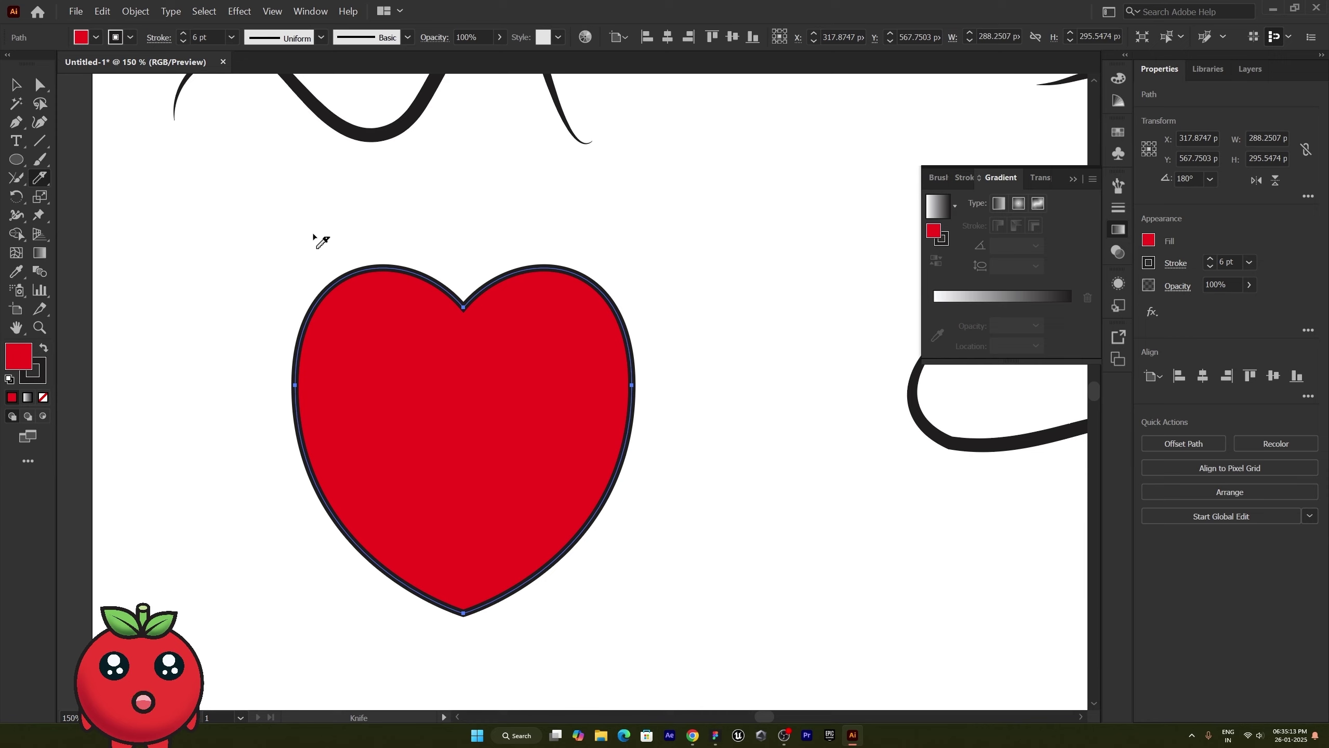
{"action": "left_click", "coordinate": [40, 178]}
{"action": "left_click", "coordinate": [84, 180]}
{"action": "key", "text": "bracketleft"}
{"action": "key", "text": "bracketleft"}
{"action": "key", "text": "bracketleft"}
{"action": "key", "text": "bracketleft"}
{"action": "key", "text": "bracketleft"}
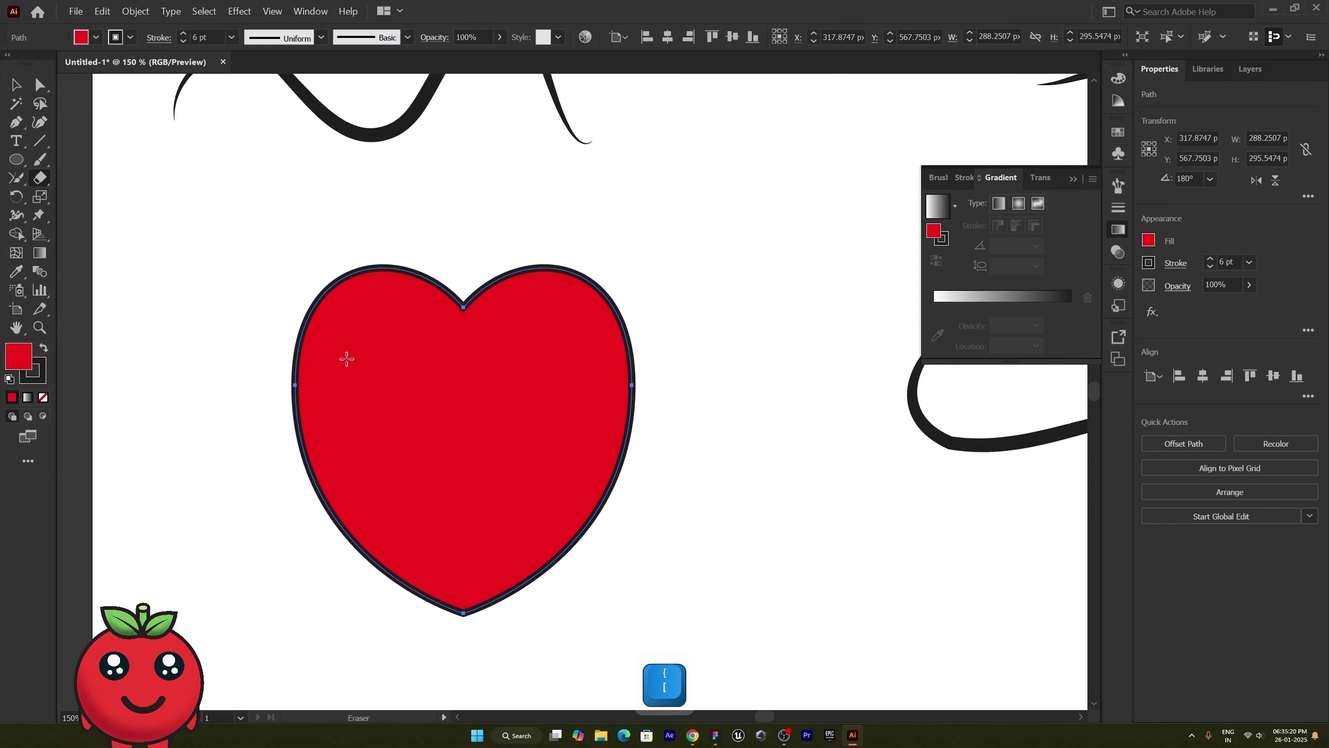
Duplicate the heart to the right and space the two hearts apart so they no longer overlap
{"action": "key", "text": "v"}
{"action": "left_click_drag", "start_coordinate": [362, 383], "coordinate": [668, 385]}
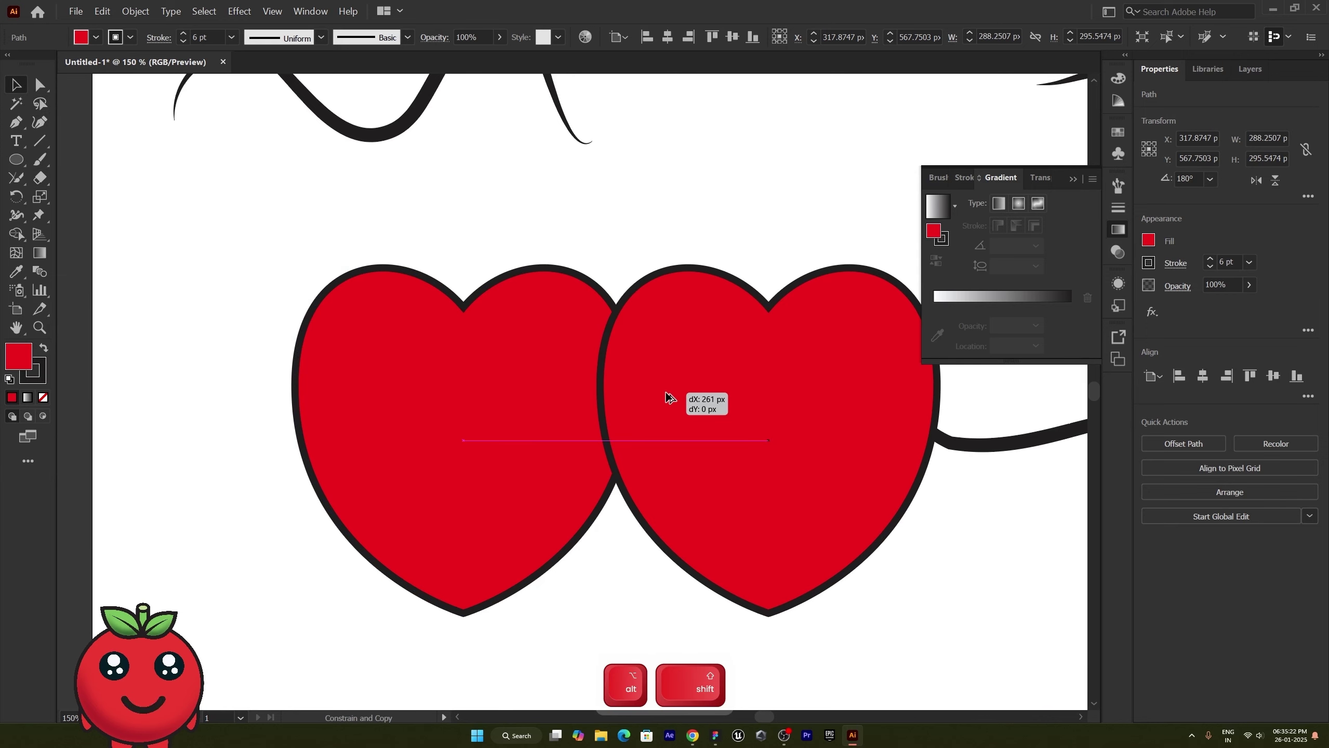
{"action": "left_click_drag", "start_coordinate": [424, 427], "coordinate": [306, 418]}
{"action": "left_click_drag", "start_coordinate": [682, 424], "coordinate": [616, 425]}
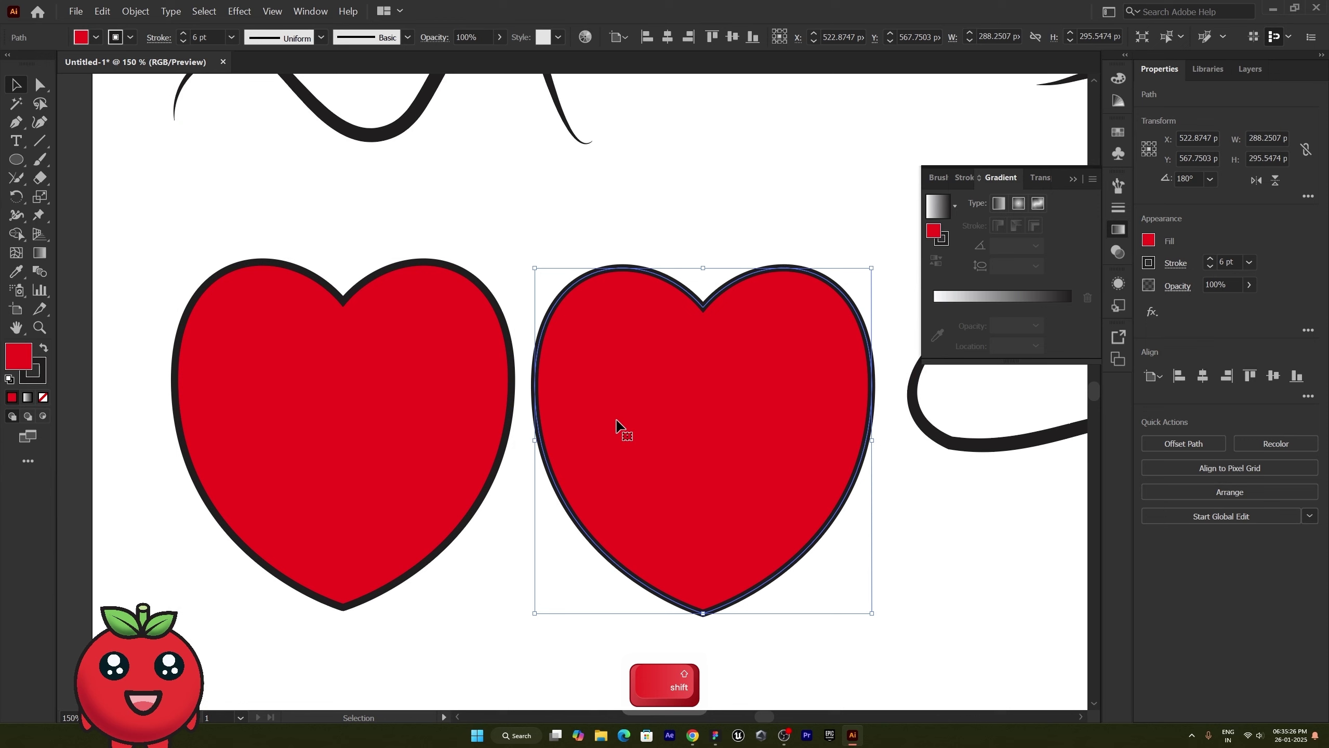
Move the left heart about 17 px to the left and select the right heart
{"action": "left_click", "coordinate": [448, 422]}
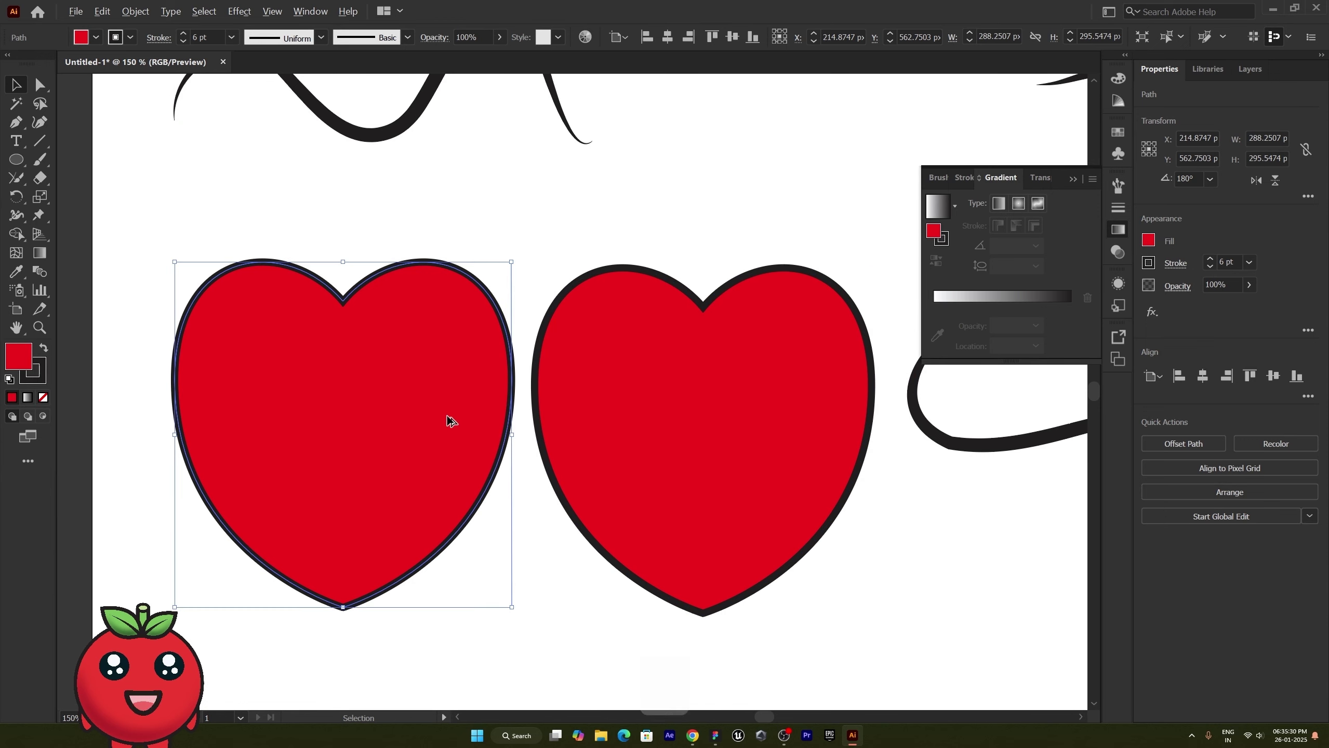
{"action": "key", "text": "alt"}
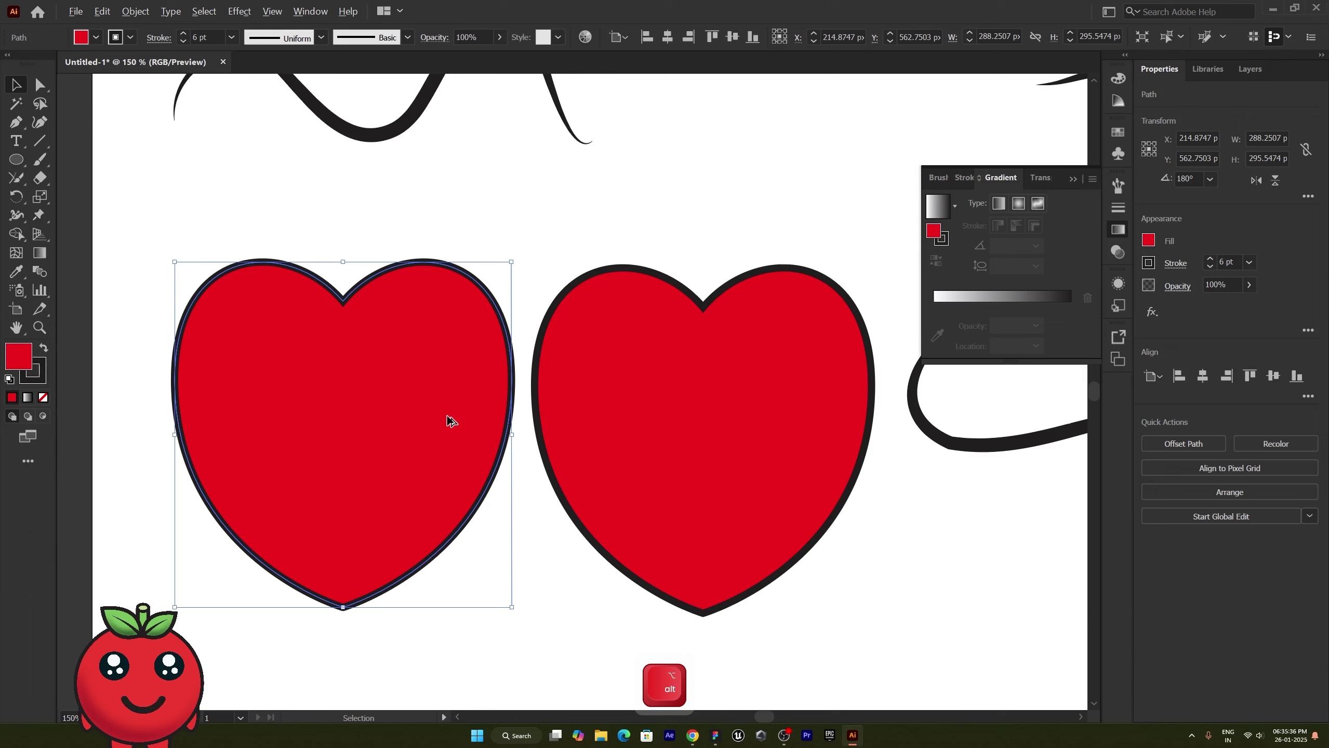
{"action": "left_click_drag", "start_coordinate": [448, 423], "coordinate": [369, 410]}
{"action": "key", "text": "Delete"}
{"action": "left_click", "coordinate": [603, 416]}
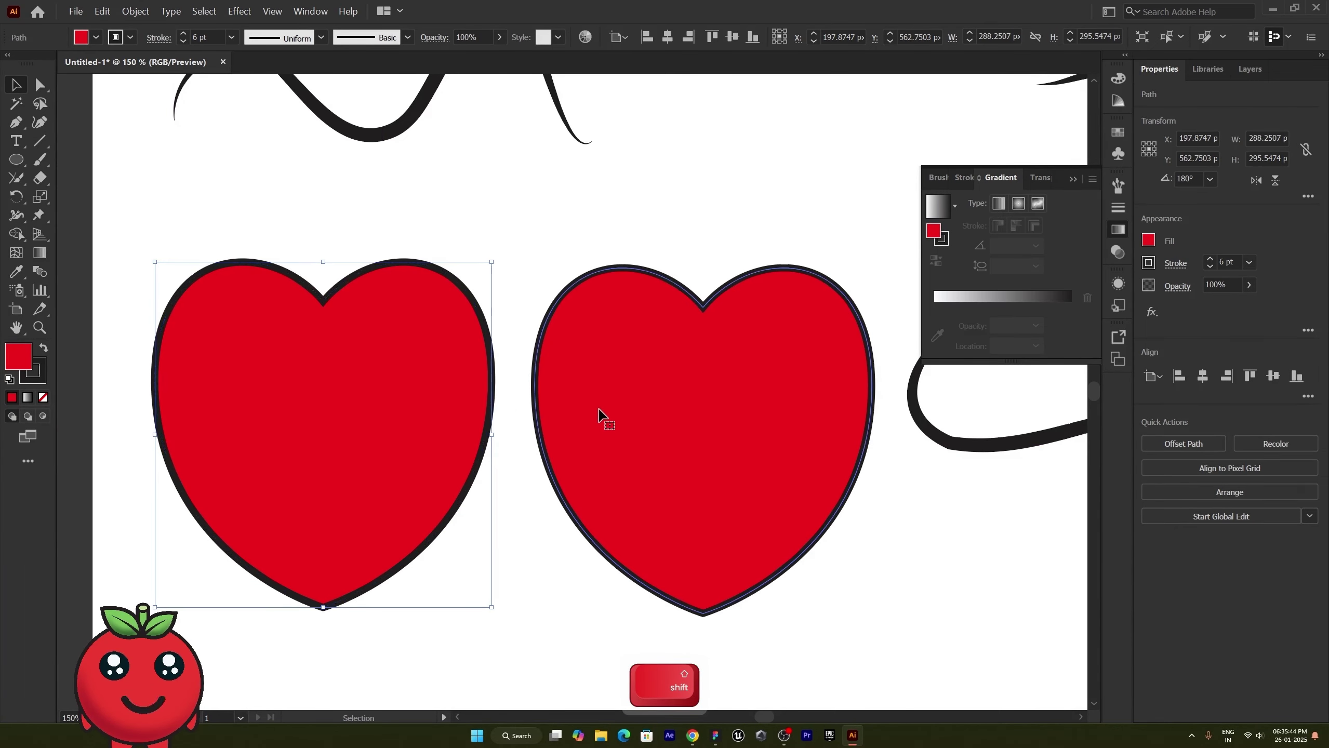
Reduce the Eraser tool's brush further and select the left heart as the object for erasing
{"action": "left_click", "coordinate": [40, 180]}
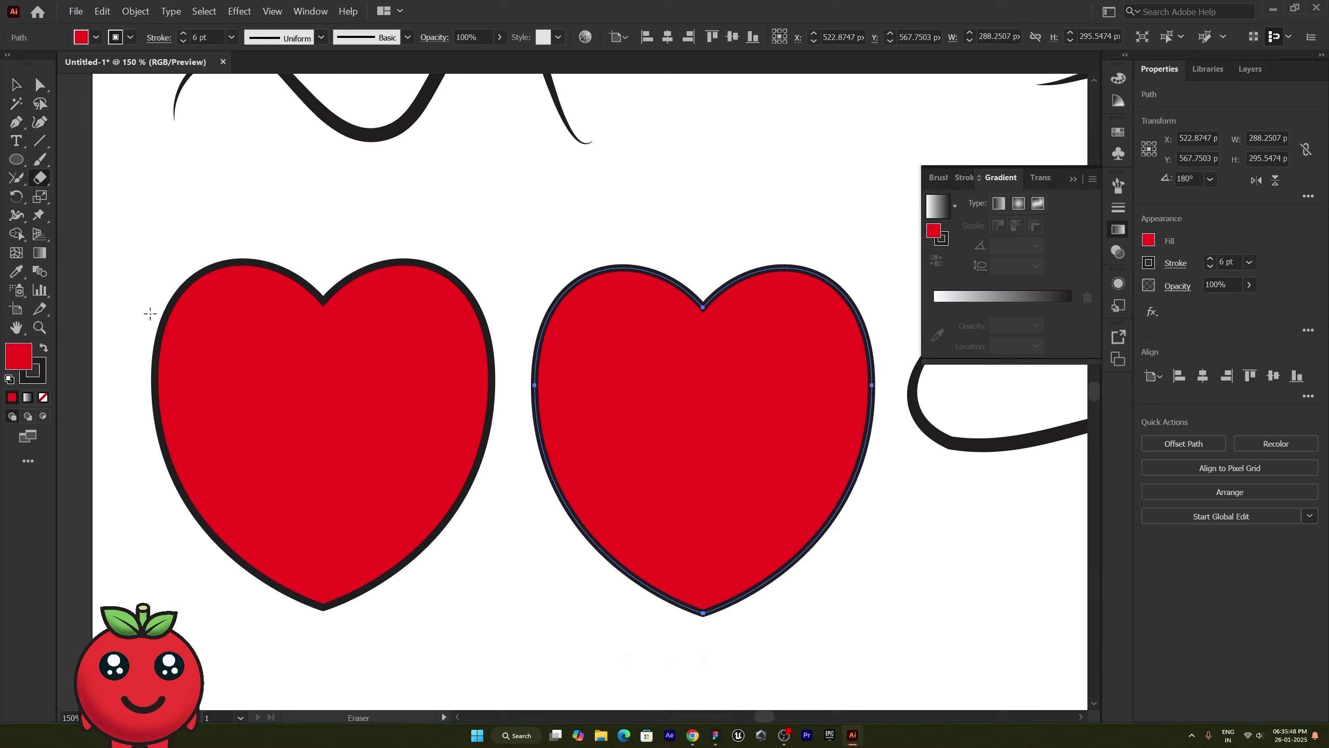
{"action": "key", "text": "bracketleft"}
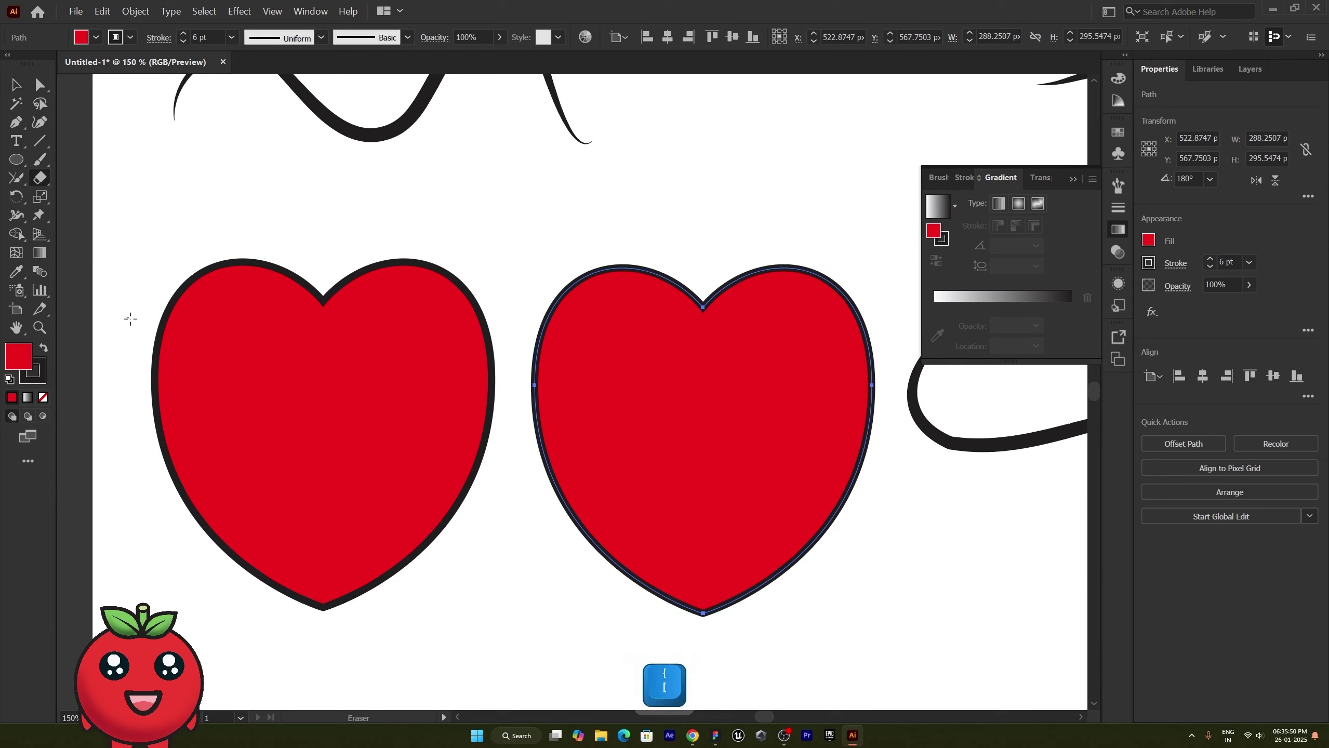
{"action": "right_click", "coordinate": [139, 320]}
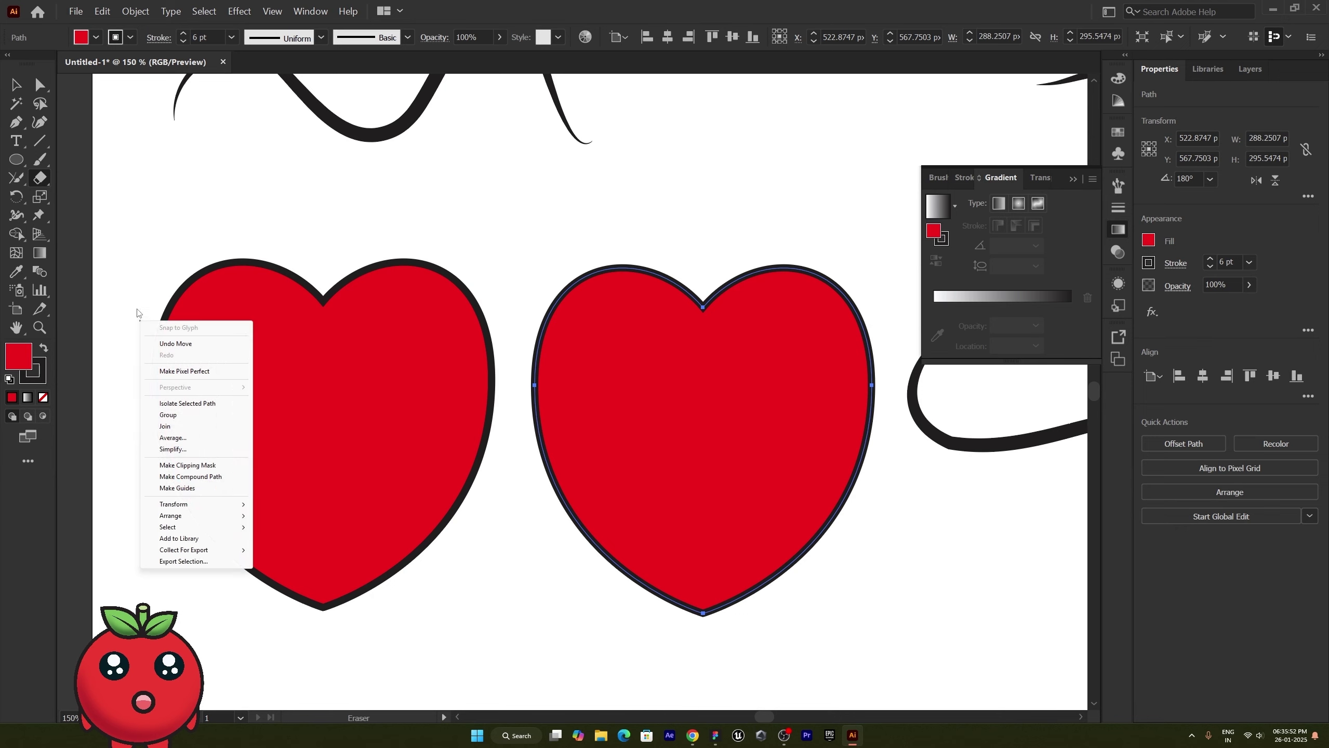
{"action": "left_click", "coordinate": [143, 308]}
{"action": "key", "text": "v"}
{"action": "left_click", "coordinate": [199, 337]}
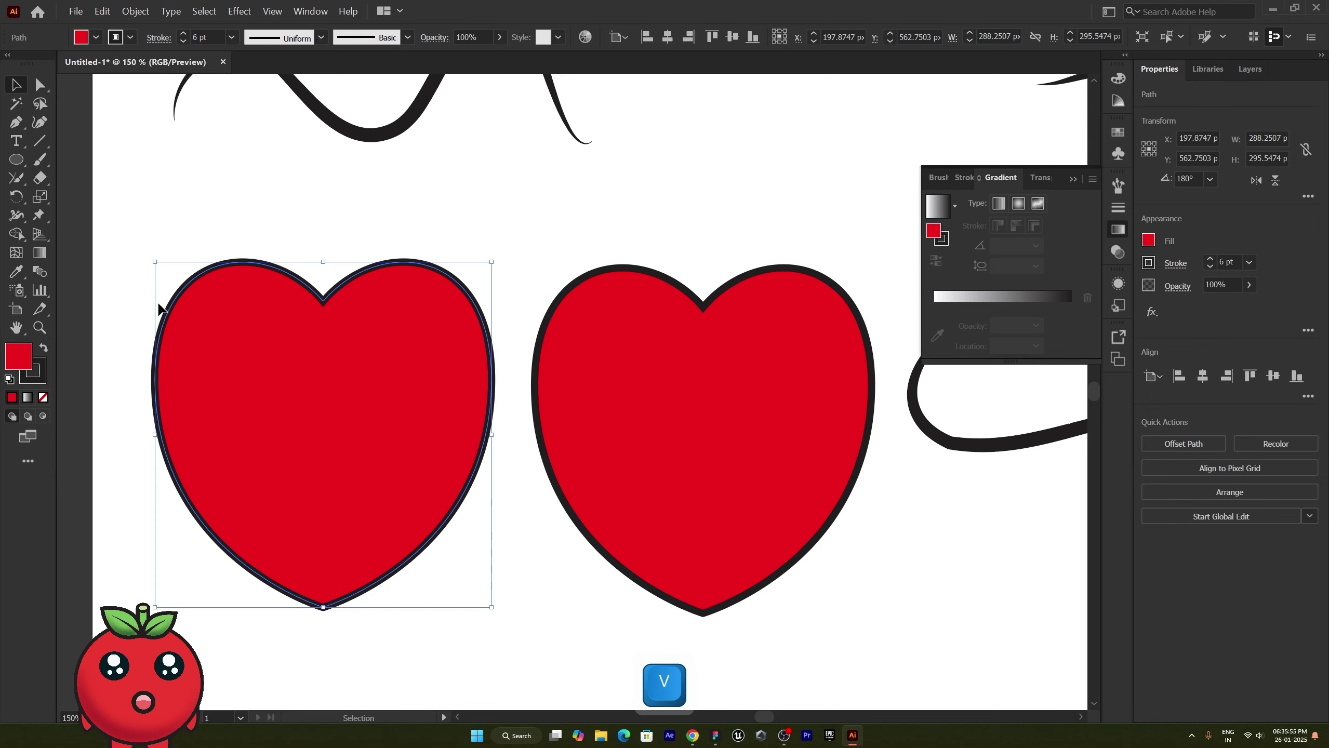
Erase one wavy and three straight horizontal cuts across the left heart with the small Eraser, and deselect it
{"action": "key", "text": "shift+e"}
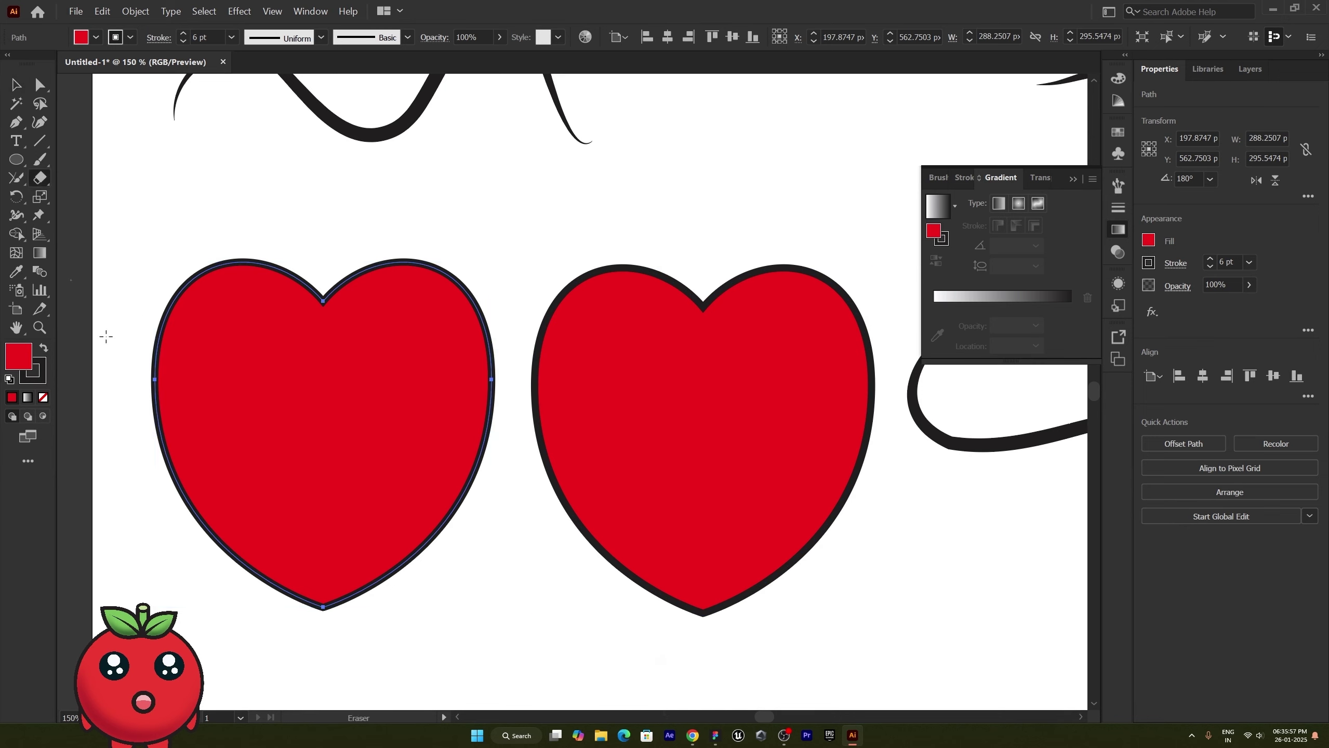
{"action": "mouse_move", "coordinate": [129, 313]}
{"action": "left_mouse_down"}
{"action": "mouse_move", "coordinate": [323, 331]}
{"action": "mouse_move", "coordinate": [479, 311]}
{"action": "left_mouse_up"}
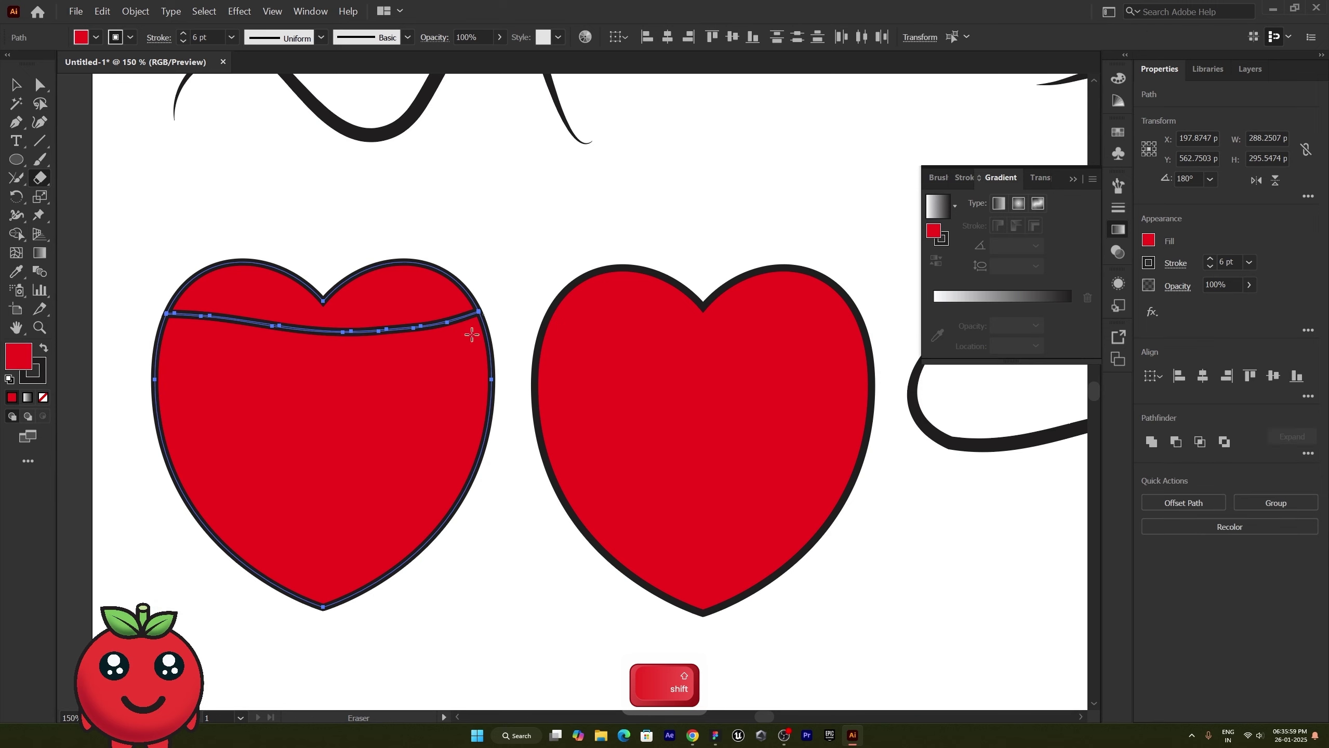
{"action": "left_click_drag", "start_coordinate": [469, 430], "coordinate": [137, 387]}
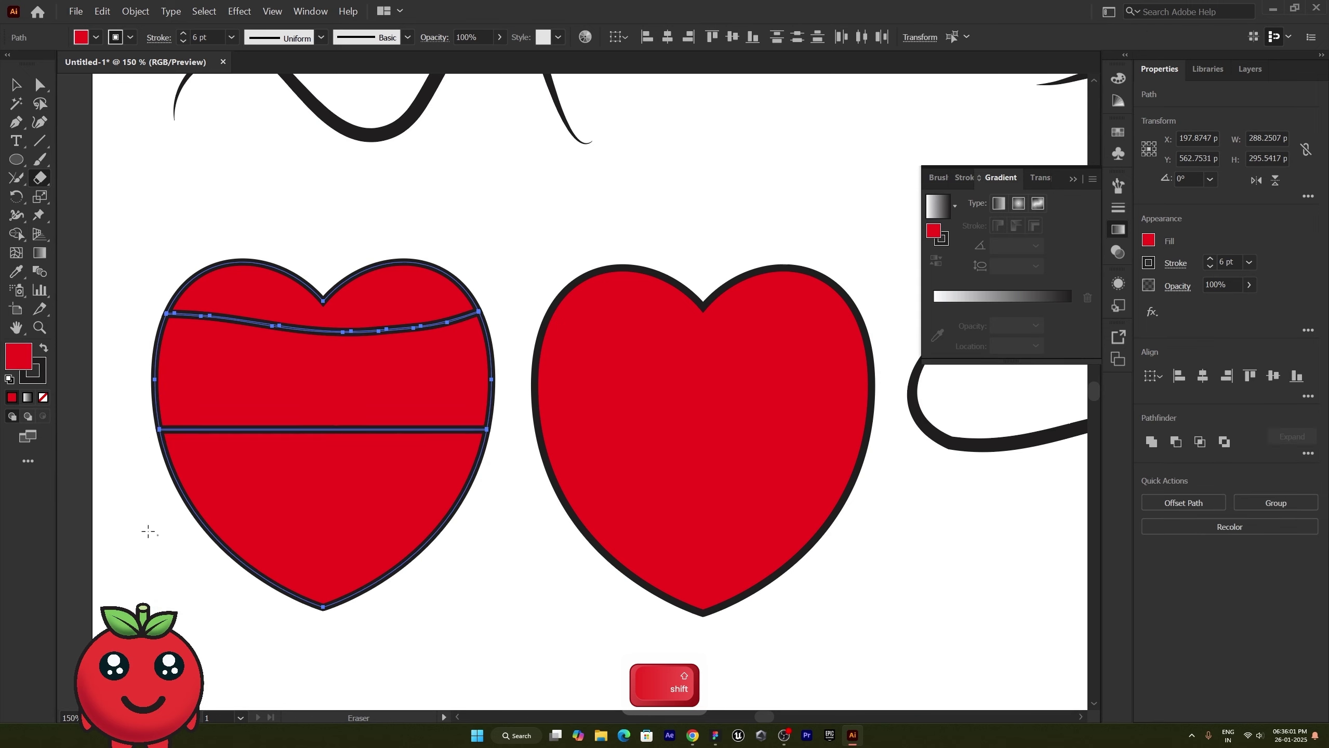
{"action": "left_click_drag", "start_coordinate": [148, 527], "coordinate": [516, 516]}
{"action": "left_click_drag", "start_coordinate": [117, 354], "coordinate": [517, 358]}
{"action": "left_click", "coordinate": [16, 84]}
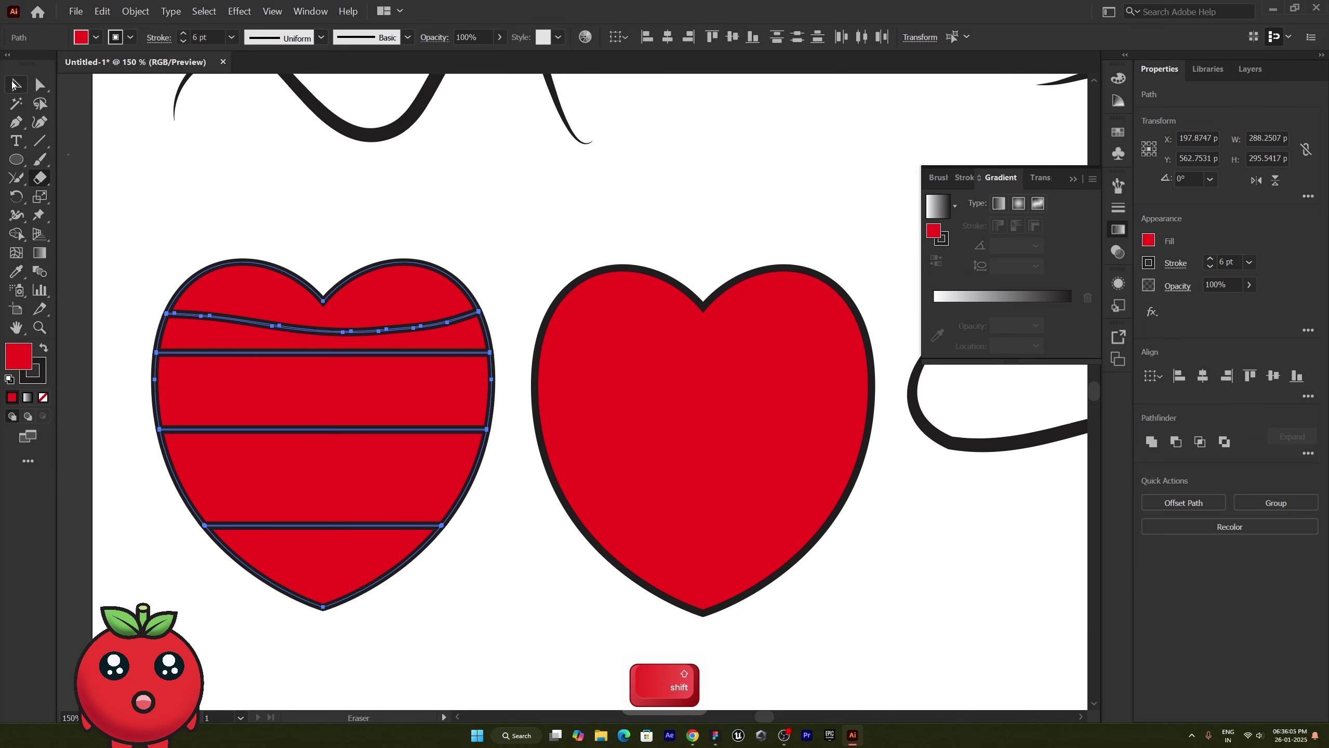
{"action": "left_click", "coordinate": [185, 169]}
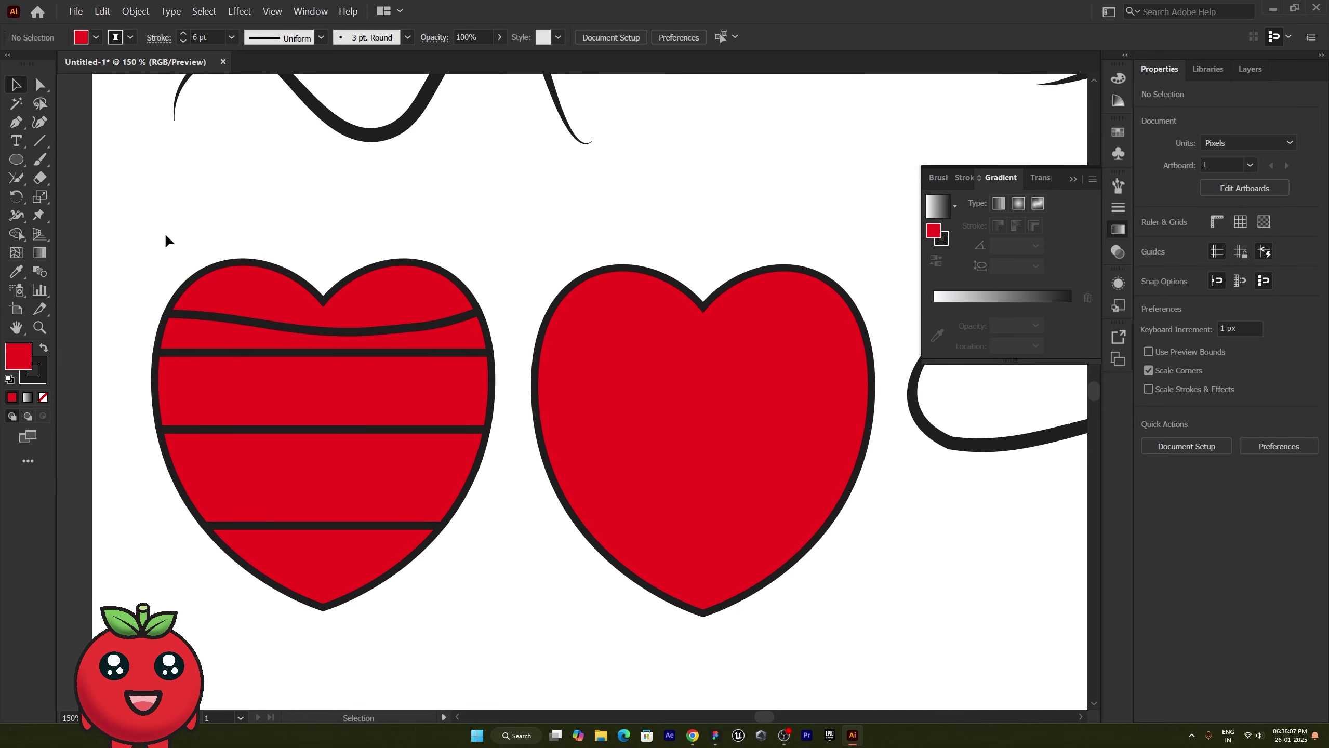
Select all pieces of the left heart, try removing their stroke, and undo the stroke removal
{"action": "left_click_drag", "start_coordinate": [167, 236], "coordinate": [323, 610]}
{"action": "scroll", "coordinate": [222, 335], "scroll_direction": "up", "scroll_amount": 6}
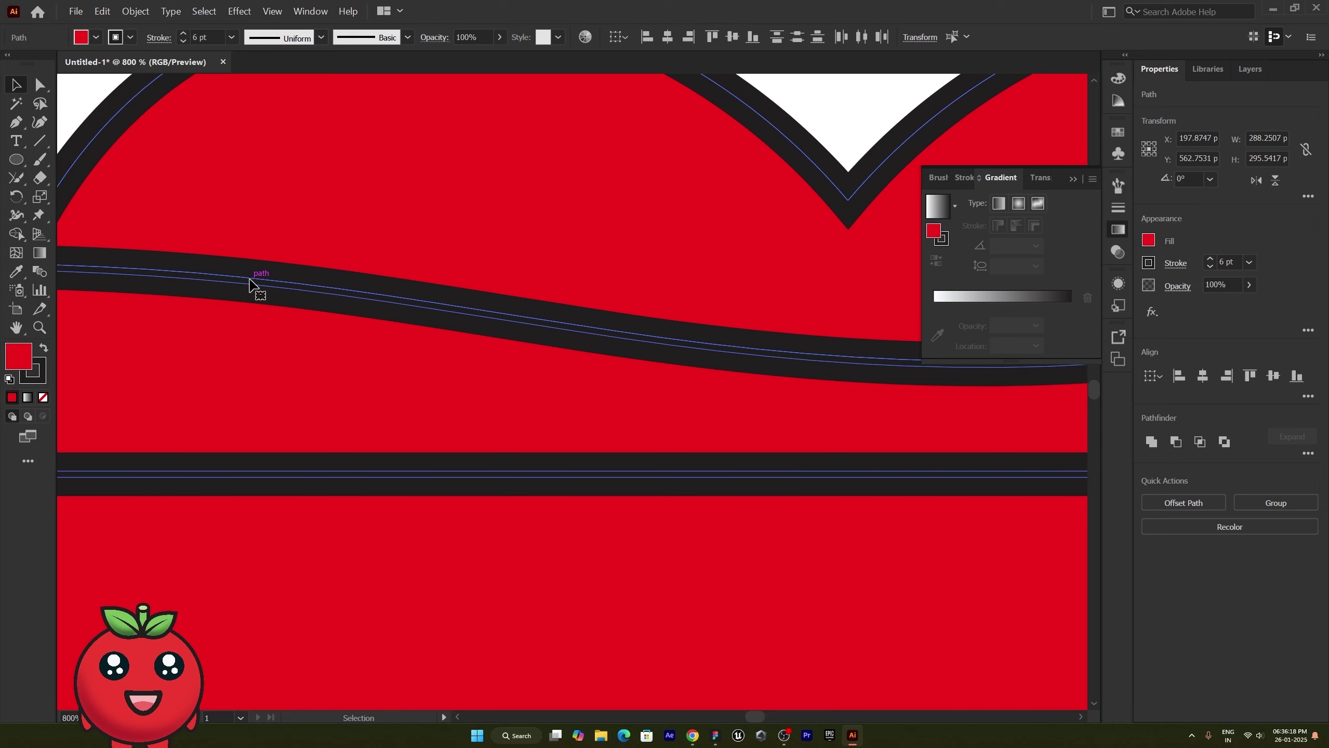
{"action": "scroll", "coordinate": [250, 285], "scroll_direction": "down", "scroll_amount": 5}
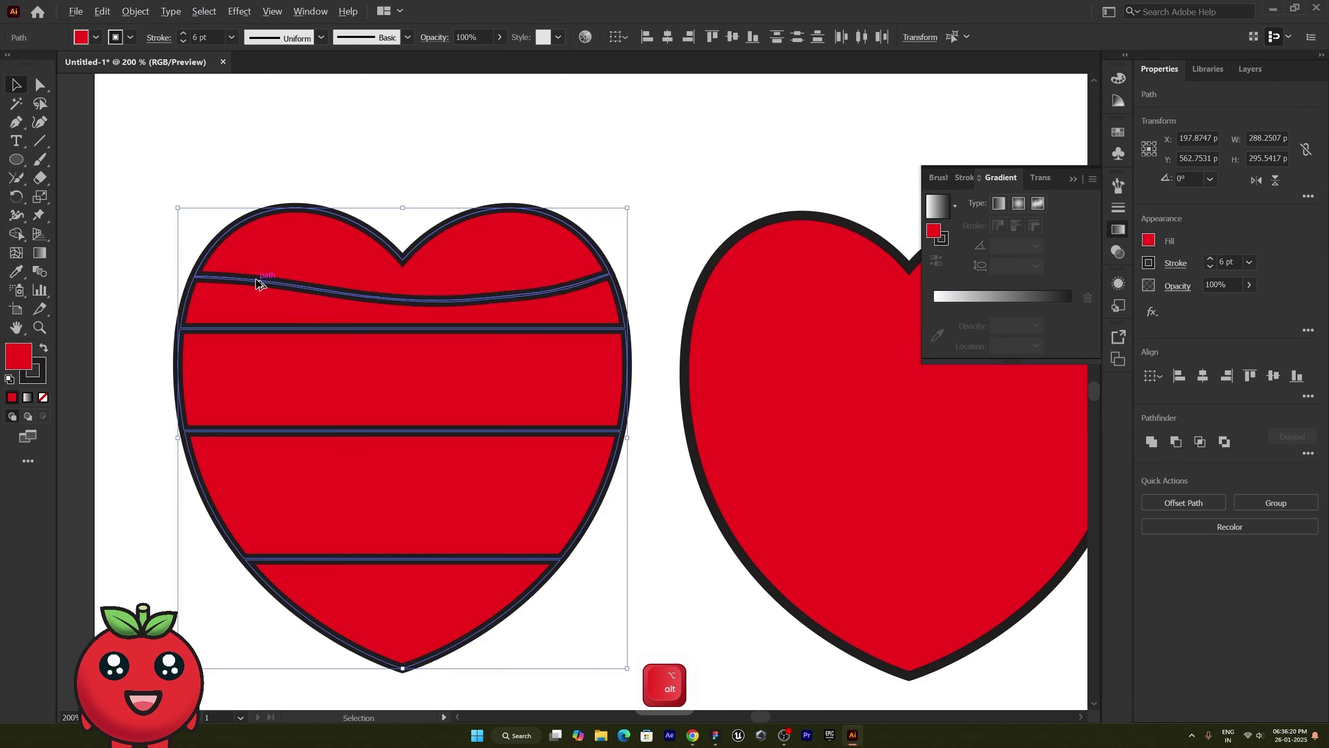
{"action": "scroll", "coordinate": [261, 284], "scroll_direction": "up", "scroll_amount": 1}
{"action": "left_click", "coordinate": [40, 371]}
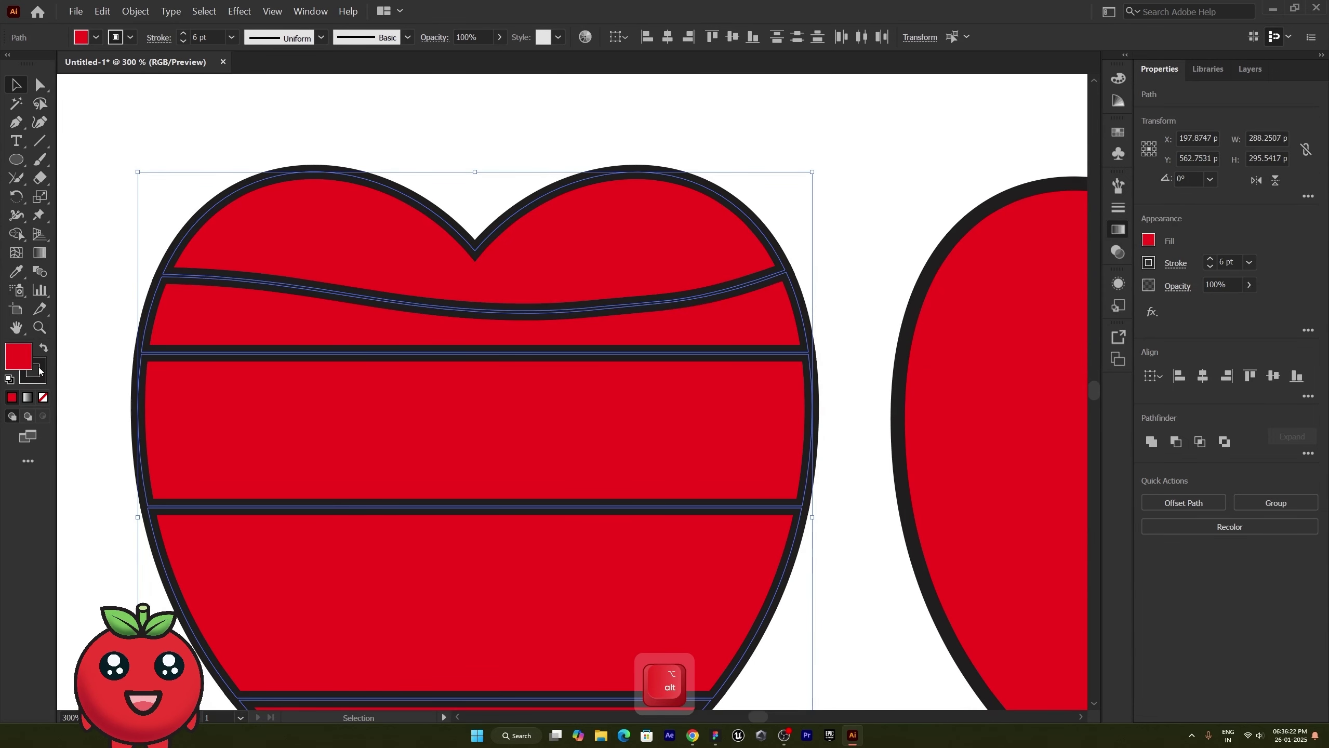
{"action": "left_click", "coordinate": [43, 397]}
{"action": "left_click", "coordinate": [86, 306]}
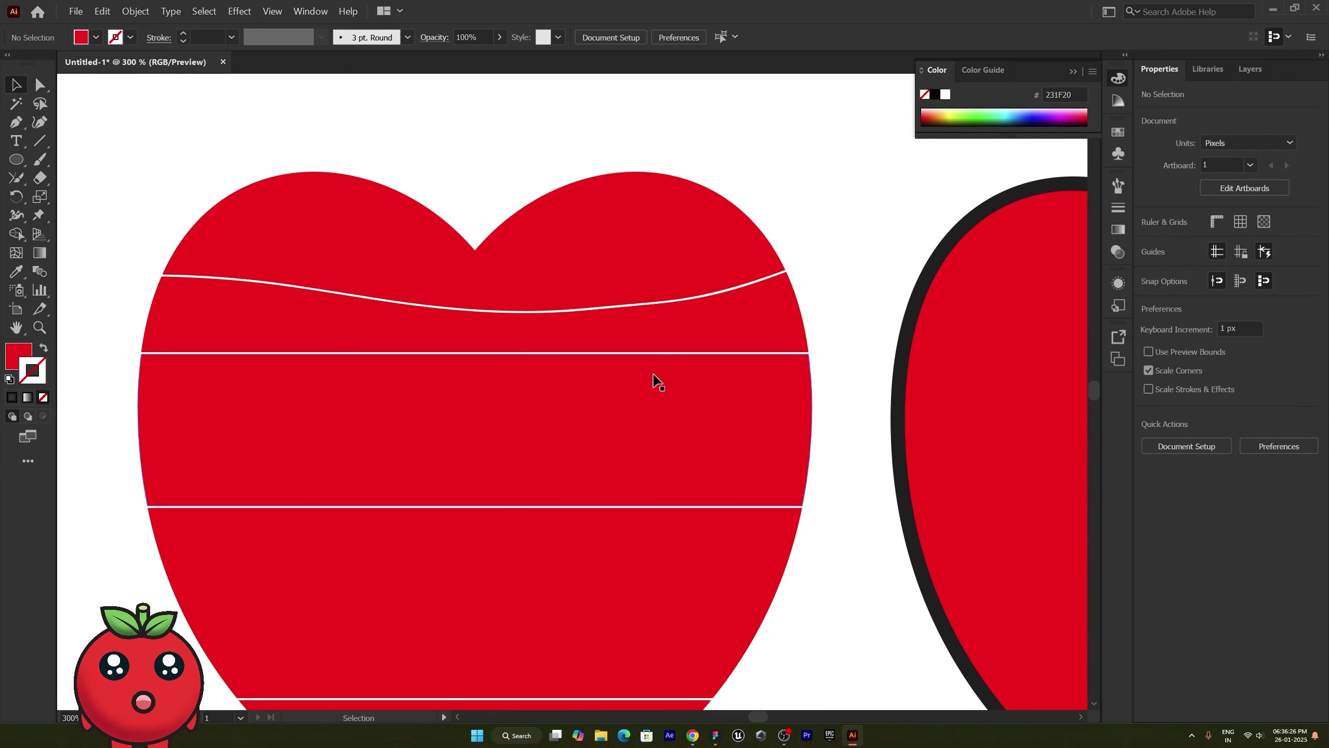
{"action": "key", "text": "ctrl+z"}
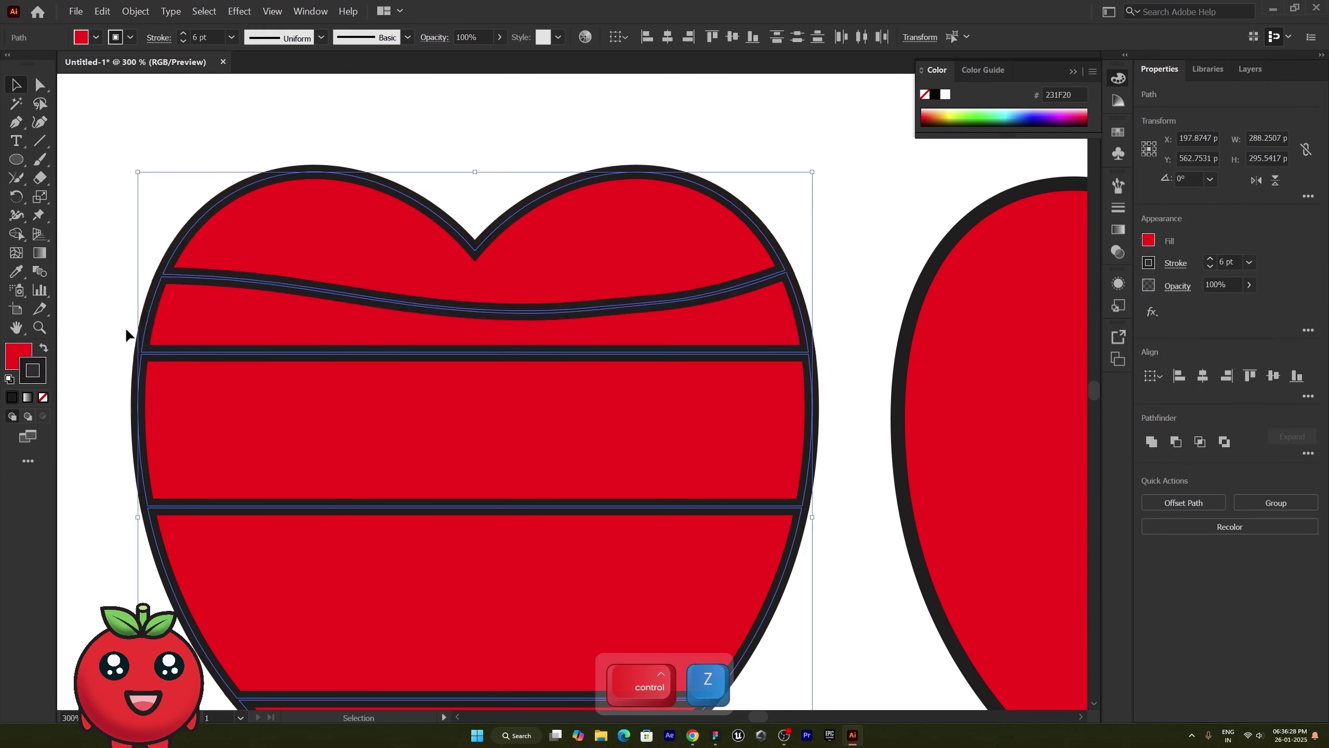
Select the uncut right heart and activate the Knife tool for slicing it
{"action": "scroll", "coordinate": [228, 340], "scroll_direction": "down", "scroll_amount": 2}
{"action": "left_click", "coordinate": [796, 401]}
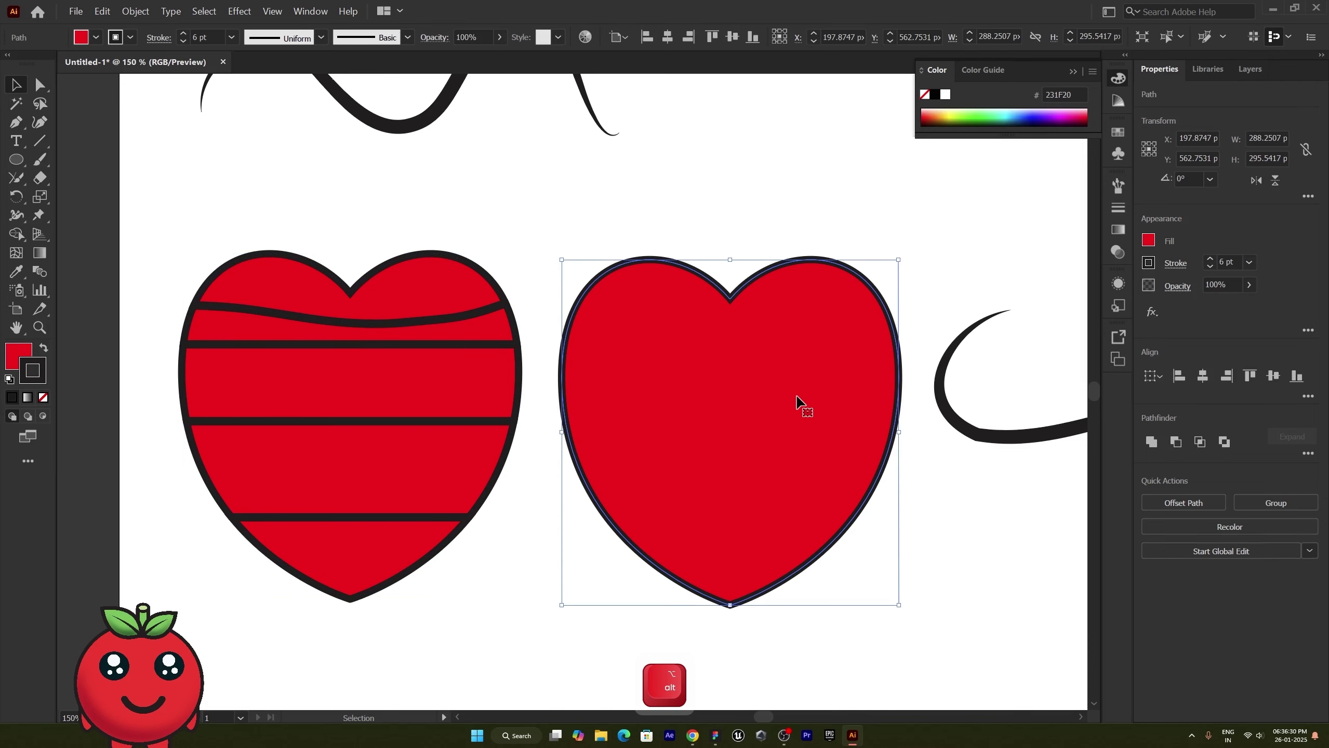
{"action": "scroll", "coordinate": [864, 398], "scroll_direction": "up", "scroll_amount": 1}
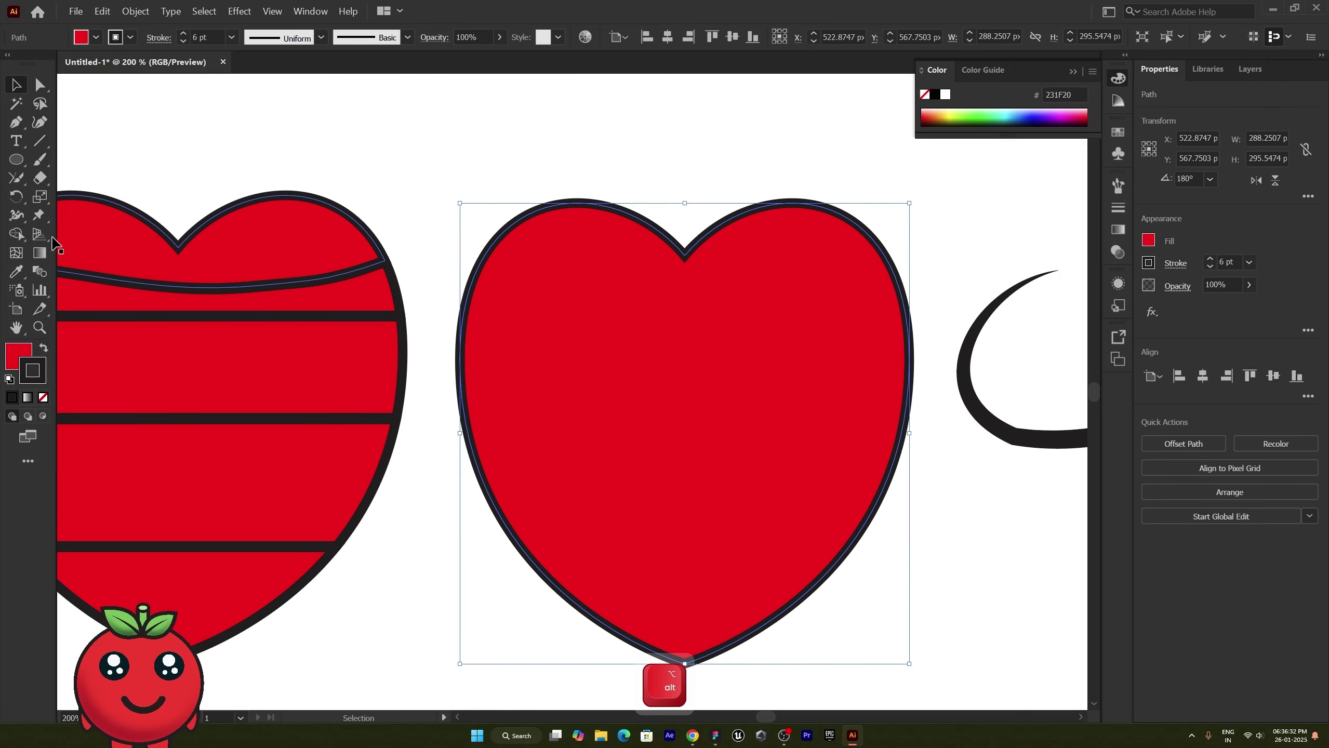
{"action": "right_click", "coordinate": [34, 184]}
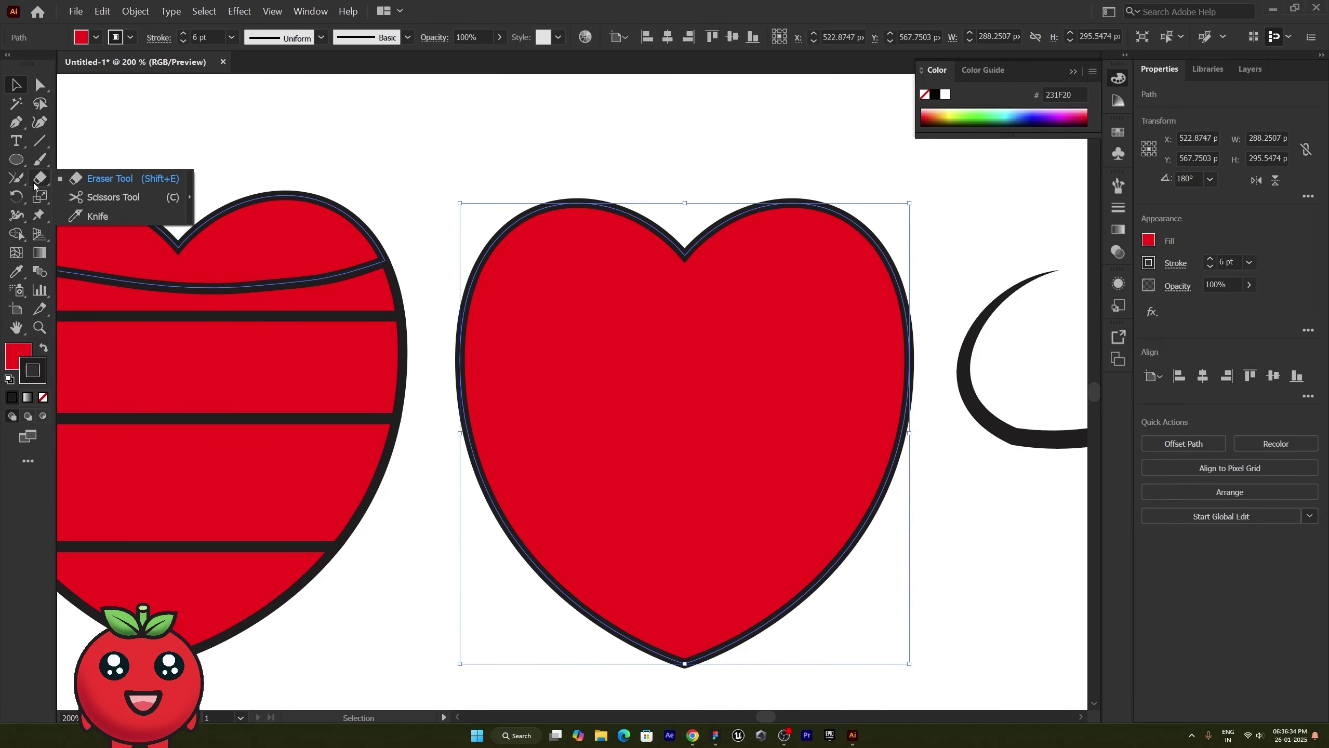
{"action": "left_click", "coordinate": [96, 215]}
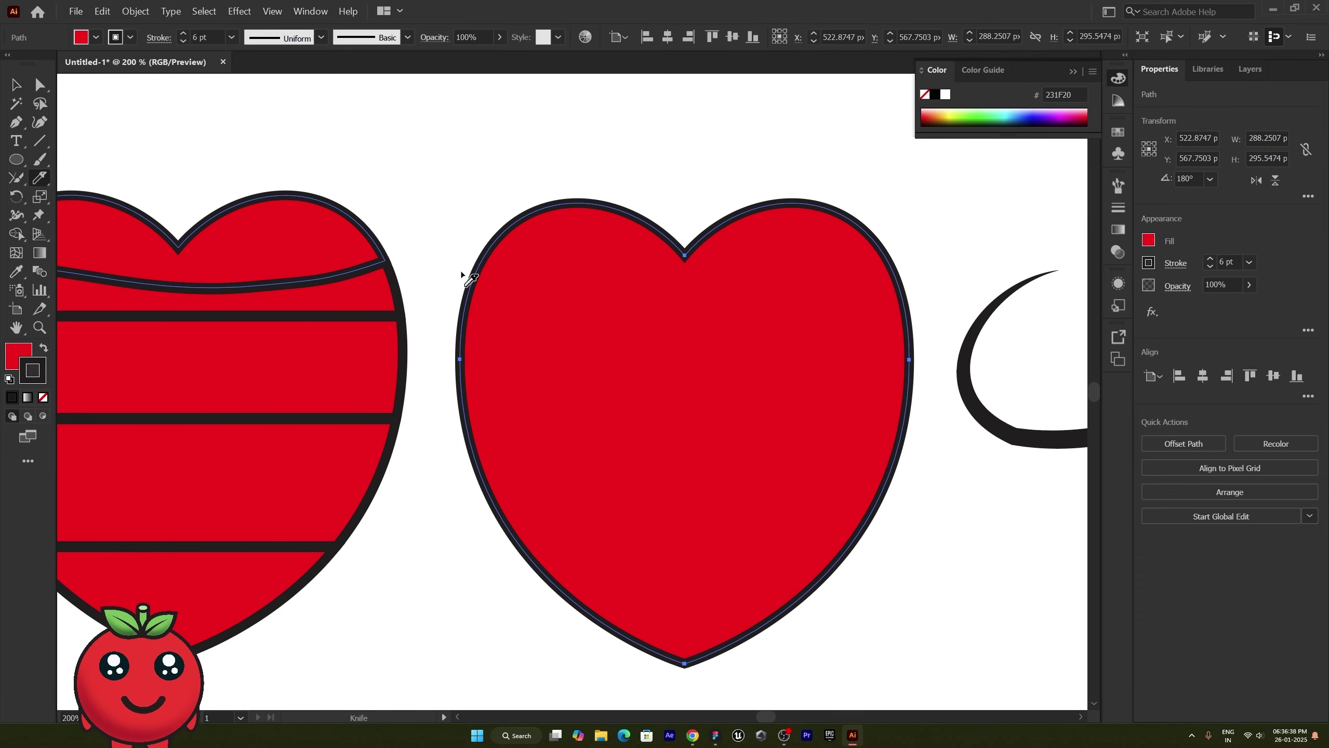
Try a wavy freehand Knife cut across the upper part of the right heart, and undo it
{"action": "key", "text": "alt"}
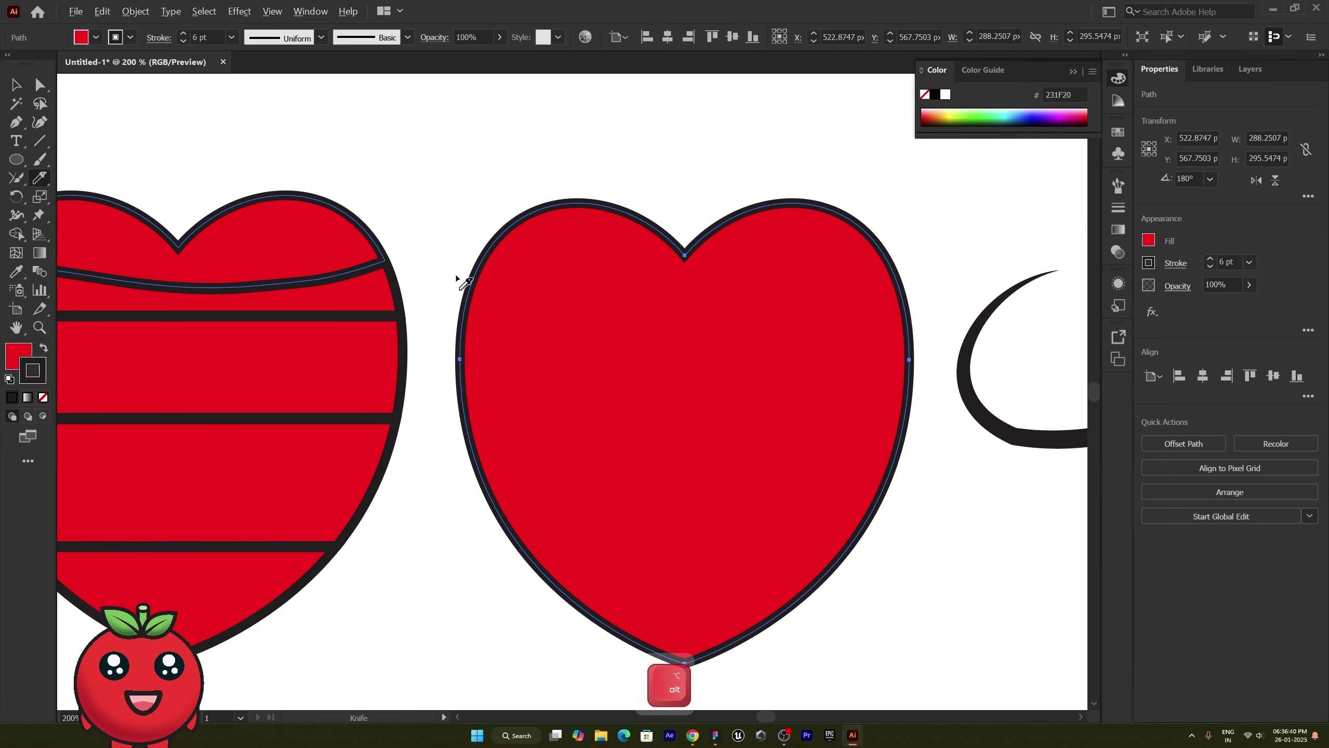
{"action": "mouse_move", "coordinate": [455, 278]}
{"action": "left_mouse_down"}
{"action": "mouse_move", "coordinate": [854, 285]}
{"action": "mouse_move", "coordinate": [507, 275]}
{"action": "mouse_move", "coordinate": [398, 236]}
{"action": "mouse_move", "coordinate": [444, 225]}
{"action": "mouse_move", "coordinate": [549, 268]}
{"action": "mouse_move", "coordinate": [635, 323]}
{"action": "mouse_move", "coordinate": [878, 287]}
{"action": "mouse_move", "coordinate": [1016, 237]}
{"action": "left_mouse_up"}
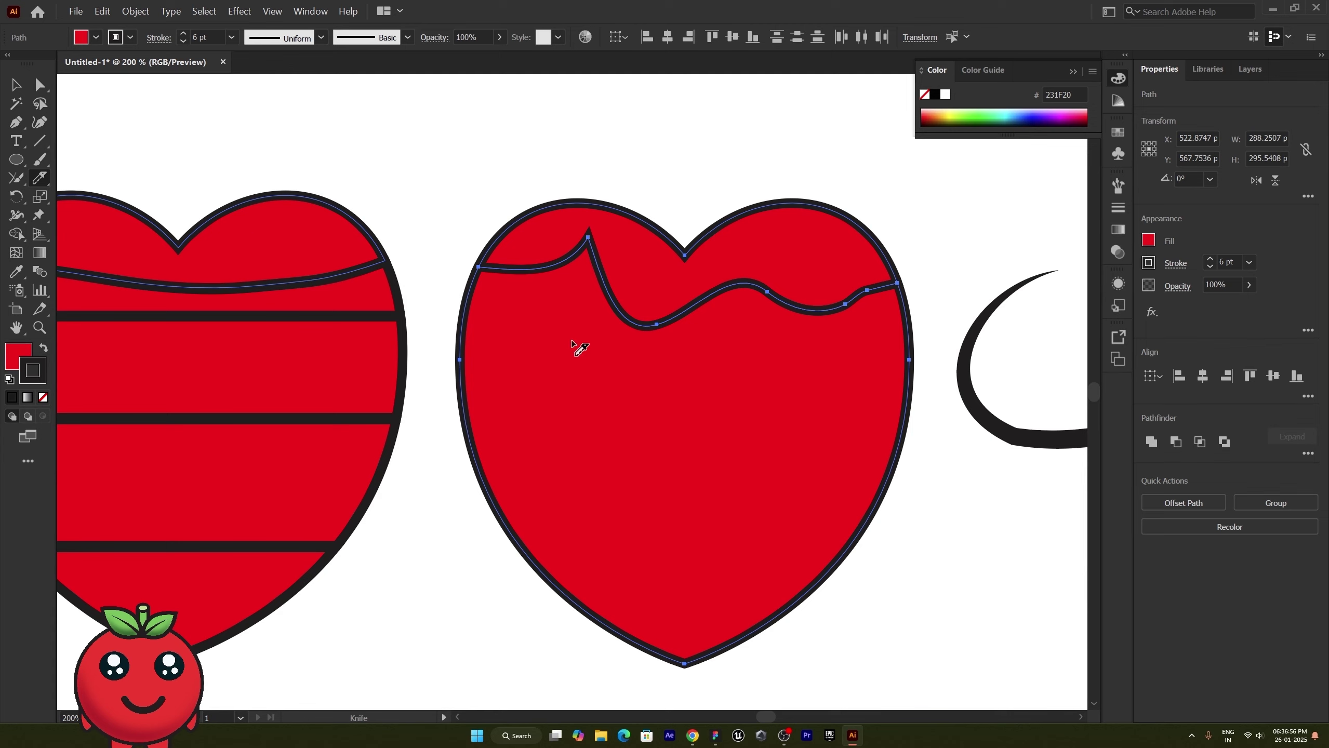
{"action": "key", "text": "ctrl+z"}
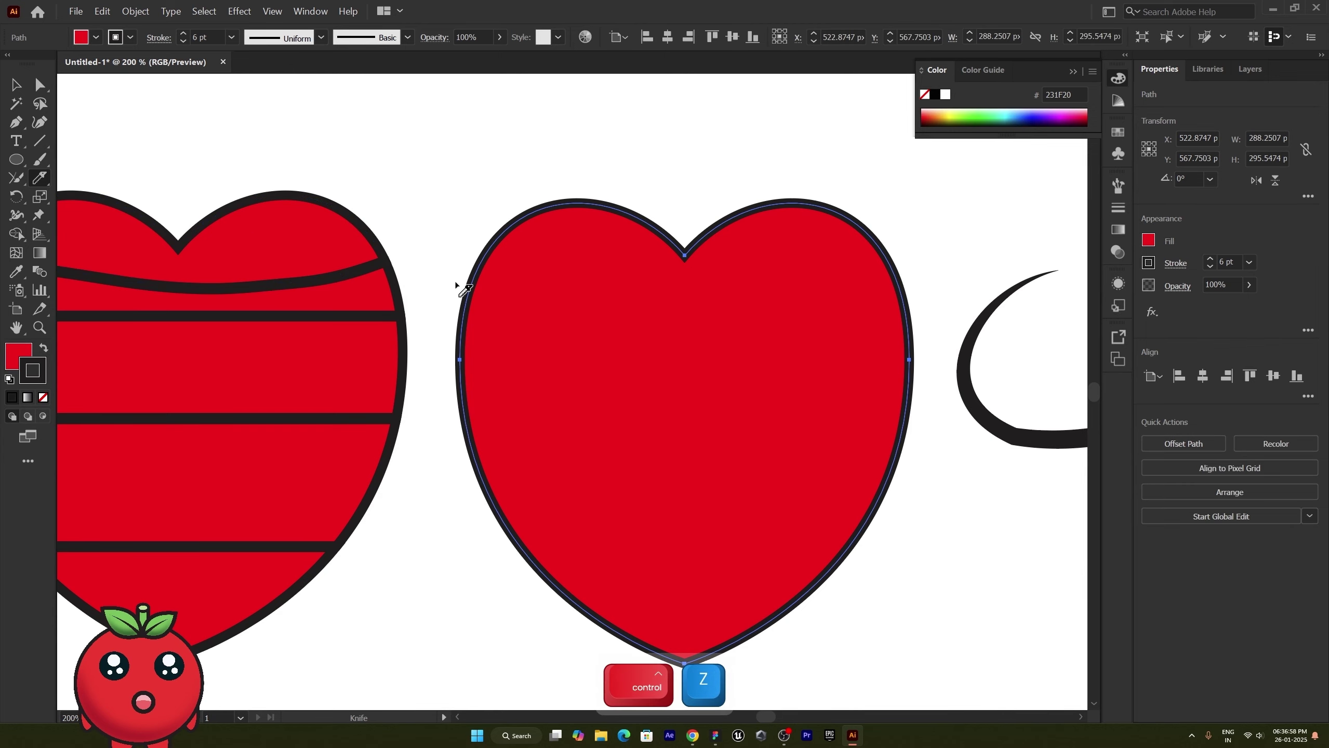
Slice the right heart with five straight, nearly horizontal Knife cuts and two straight diagonal cuts fanning down from its notch
{"action": "left_click_drag", "start_coordinate": [448, 286], "coordinate": [914, 282]}
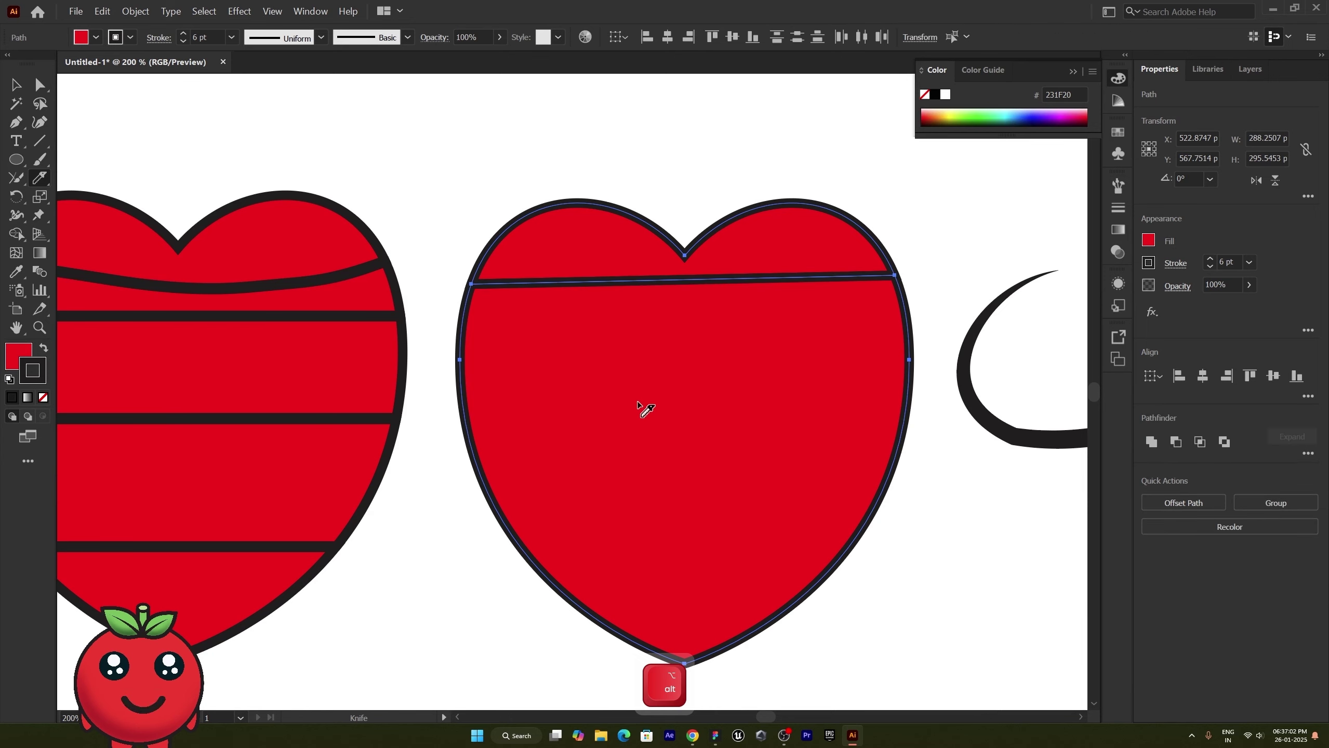
{"action": "left_click_drag", "start_coordinate": [443, 343], "coordinate": [938, 330]}
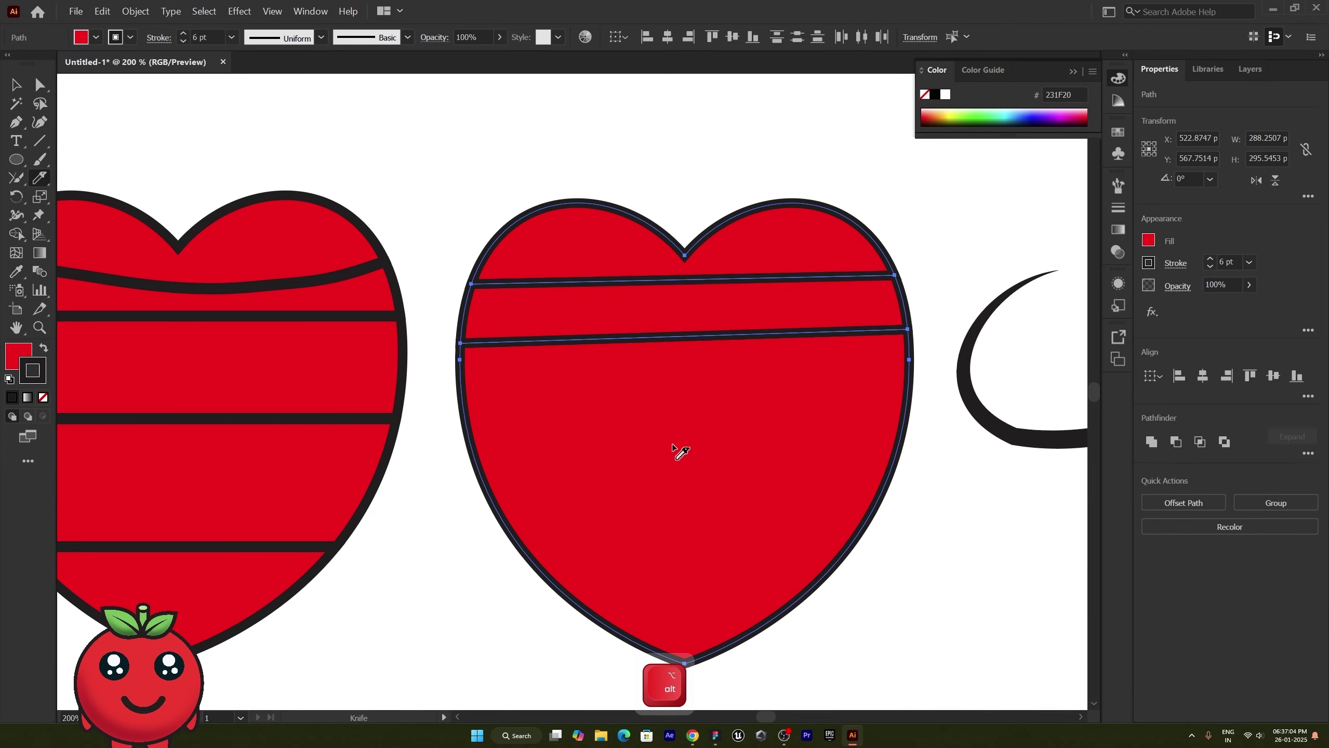
{"action": "left_click_drag", "start_coordinate": [434, 424], "coordinate": [924, 421]}
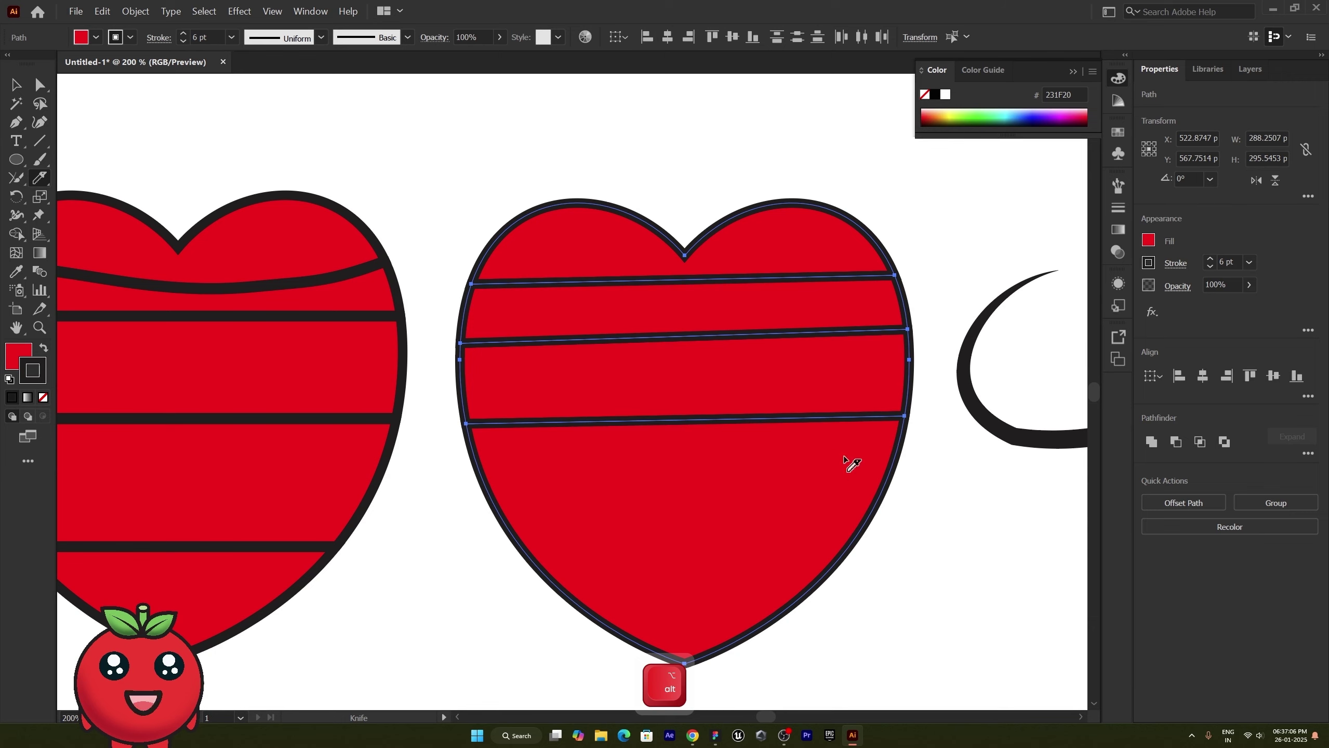
{"action": "left_click_drag", "start_coordinate": [463, 502], "coordinate": [931, 500]}
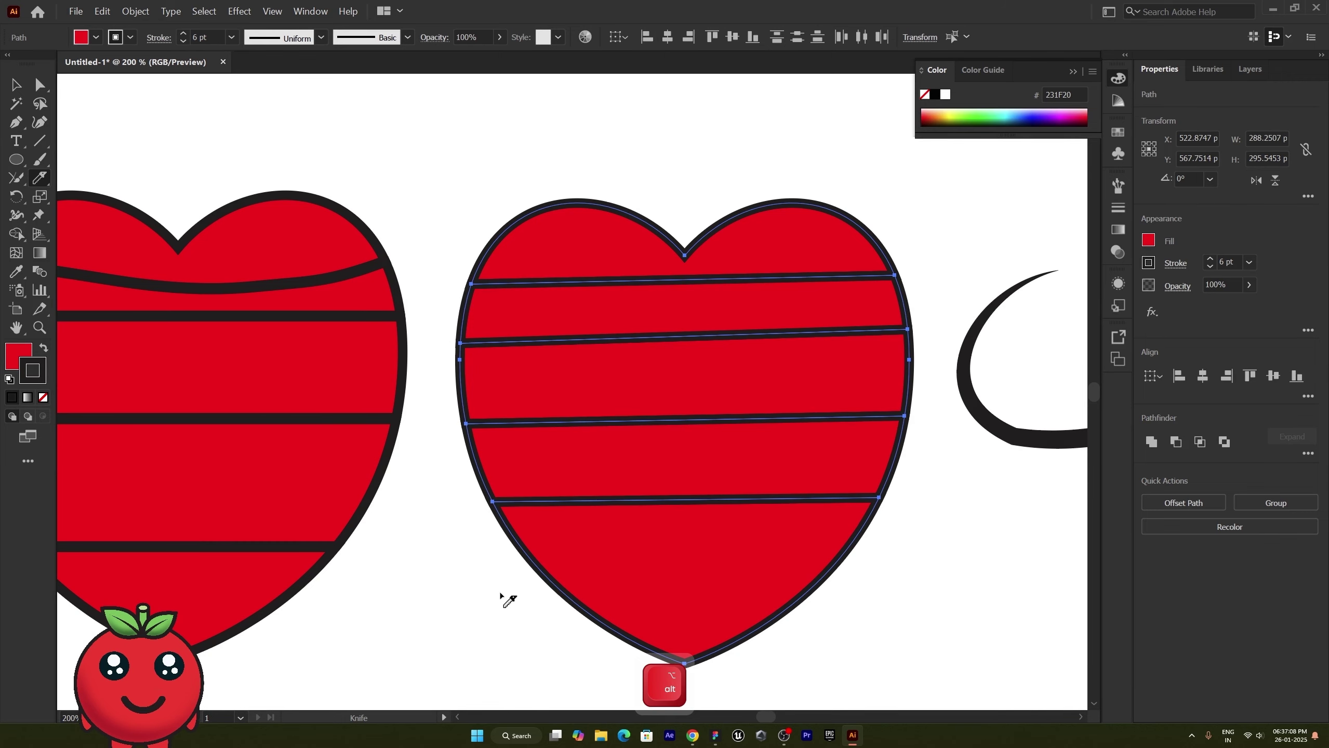
{"action": "left_click_drag", "start_coordinate": [505, 591], "coordinate": [940, 603]}
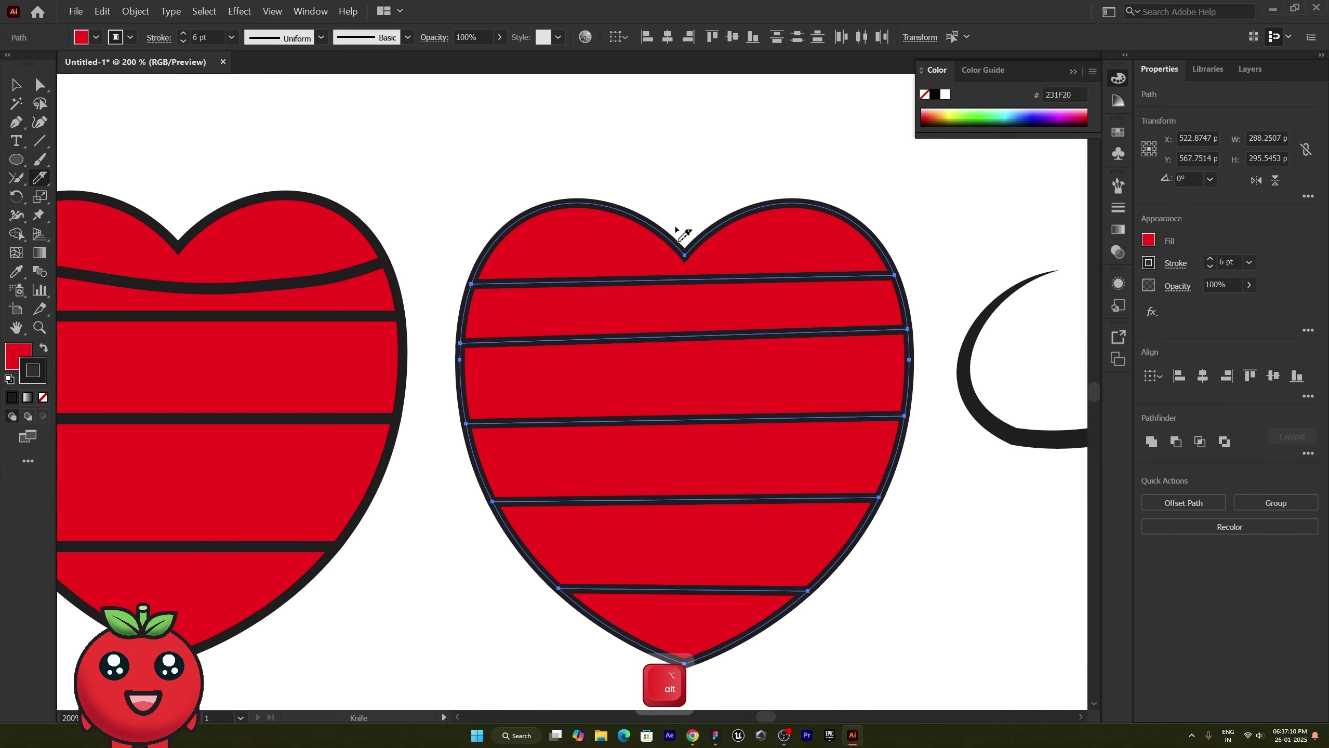
{"action": "left_click_drag", "start_coordinate": [680, 239], "coordinate": [625, 667]}
{"action": "left_click_drag", "start_coordinate": [691, 240], "coordinate": [777, 658]}
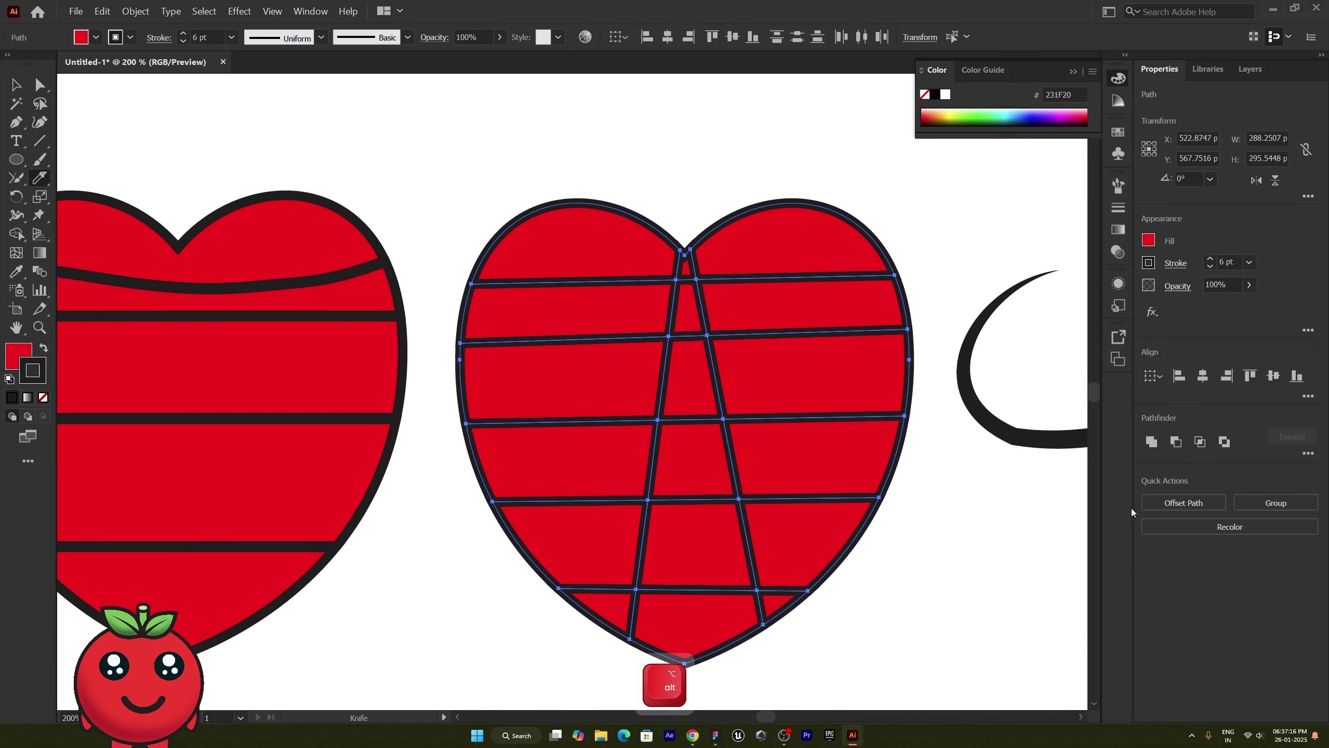
{"action": "key", "text": "v"}
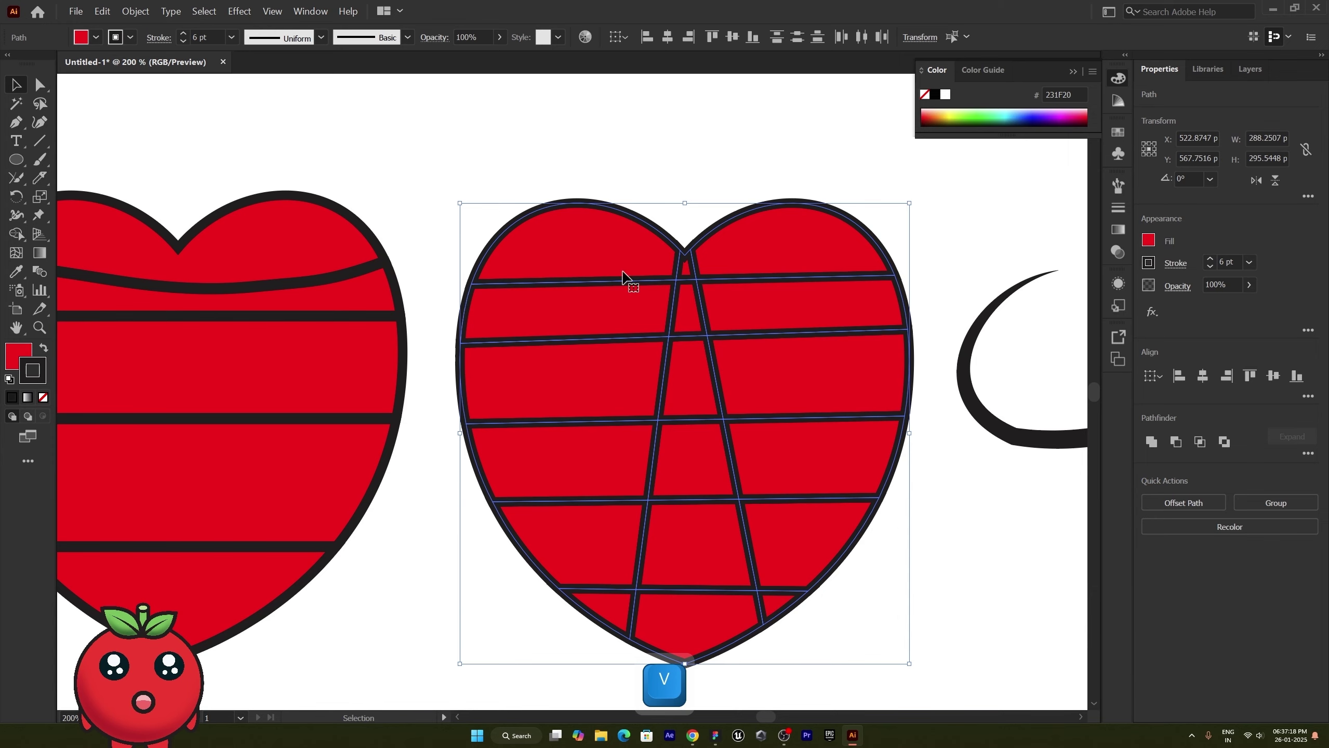
Remove the stroke from all pieces of both hearts, including the small triangular piece at the right heart's lower edge, and deselect
{"action": "scroll", "coordinate": [487, 286], "scroll_direction": "up", "scroll_amount": 4}
{"action": "scroll", "coordinate": [518, 294], "scroll_direction": "up", "scroll_amount": 10}
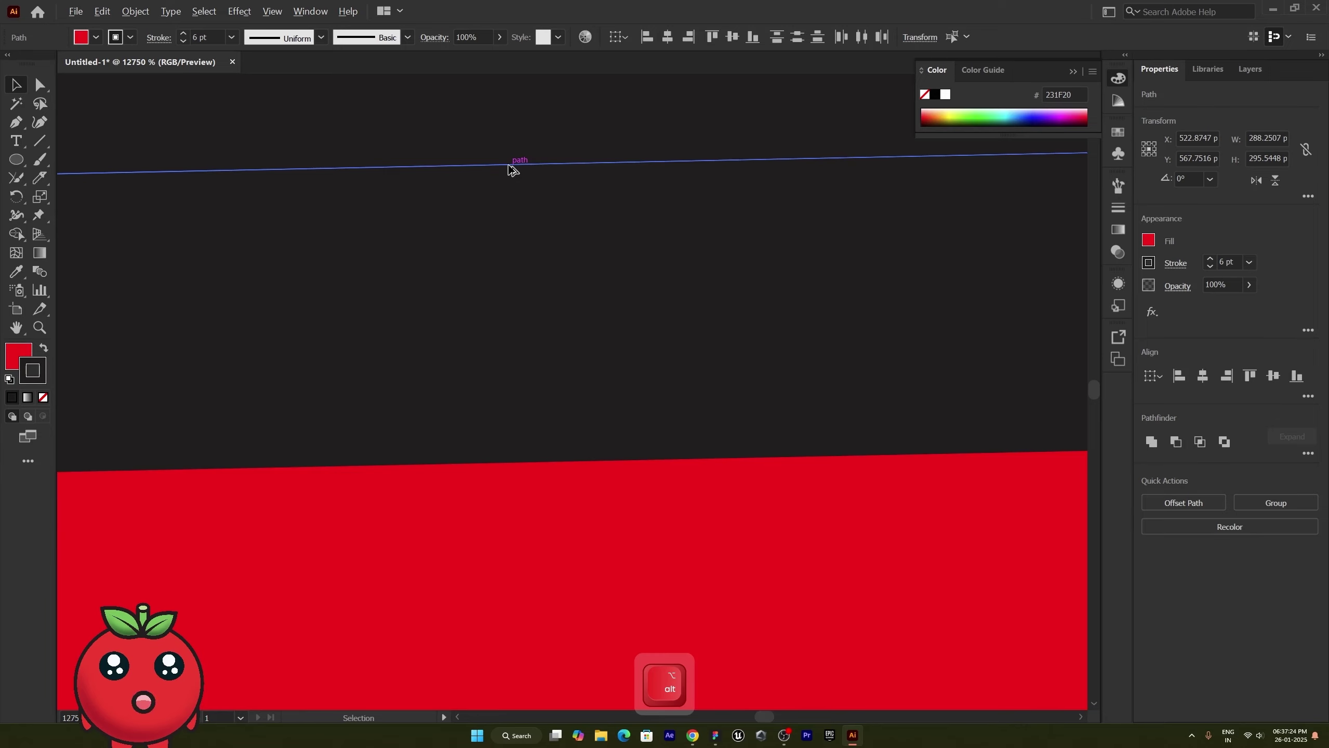
{"action": "scroll", "coordinate": [514, 169], "scroll_direction": "down", "scroll_amount": 12}
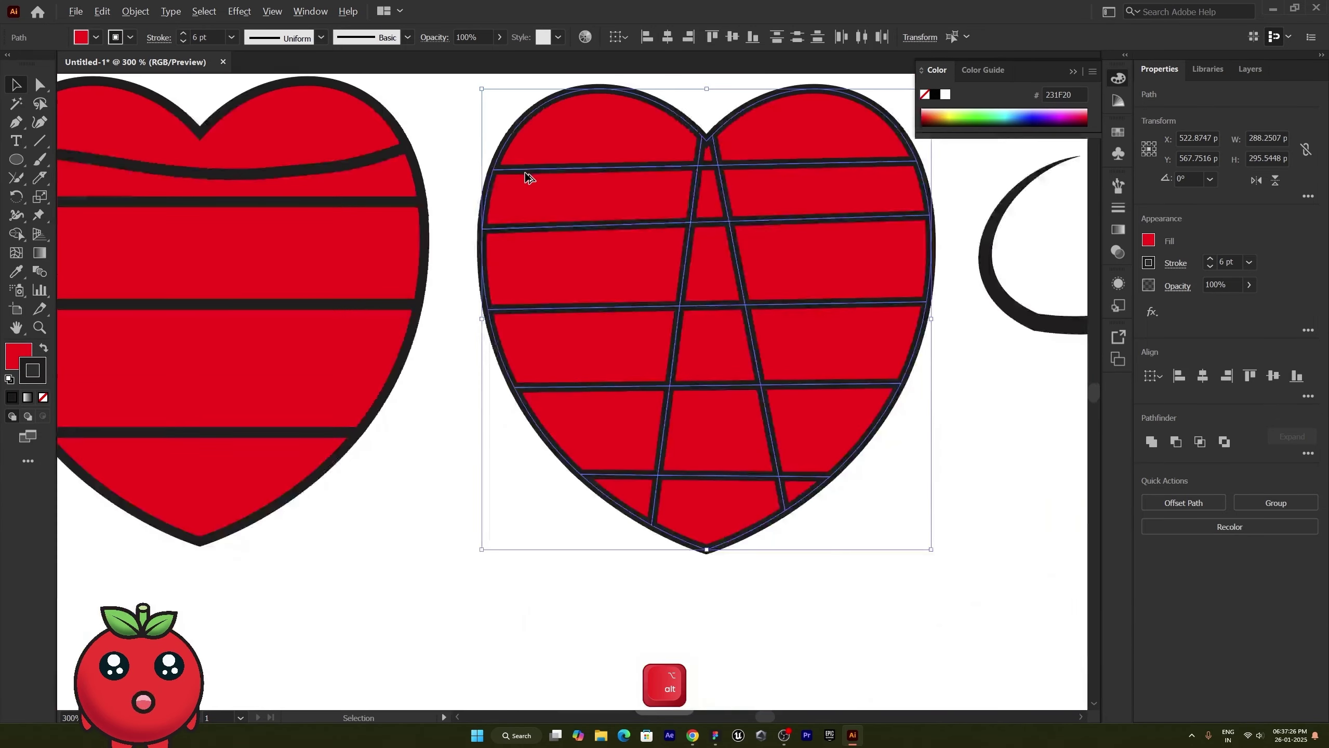
{"action": "scroll", "coordinate": [535, 220], "scroll_direction": "down", "scroll_amount": 1}
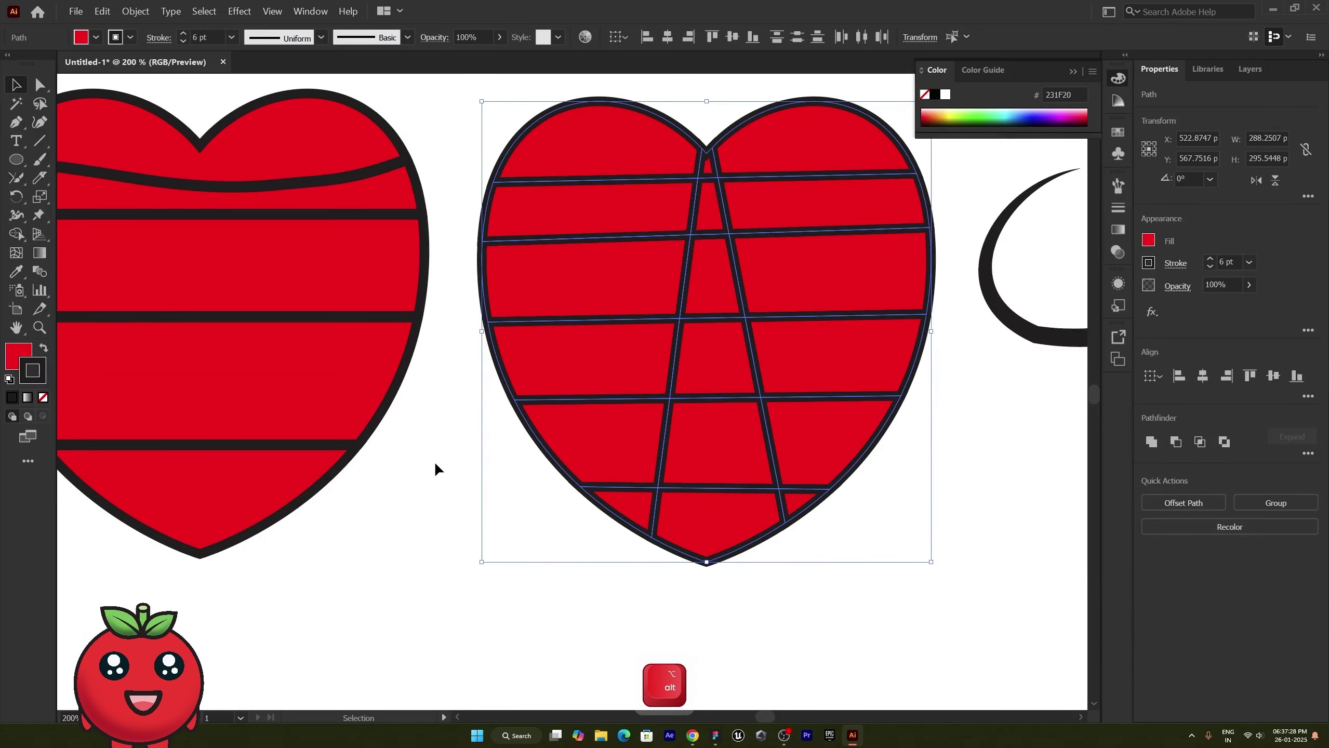
{"action": "left_click_drag", "start_coordinate": [204, 95], "coordinate": [759, 572]}
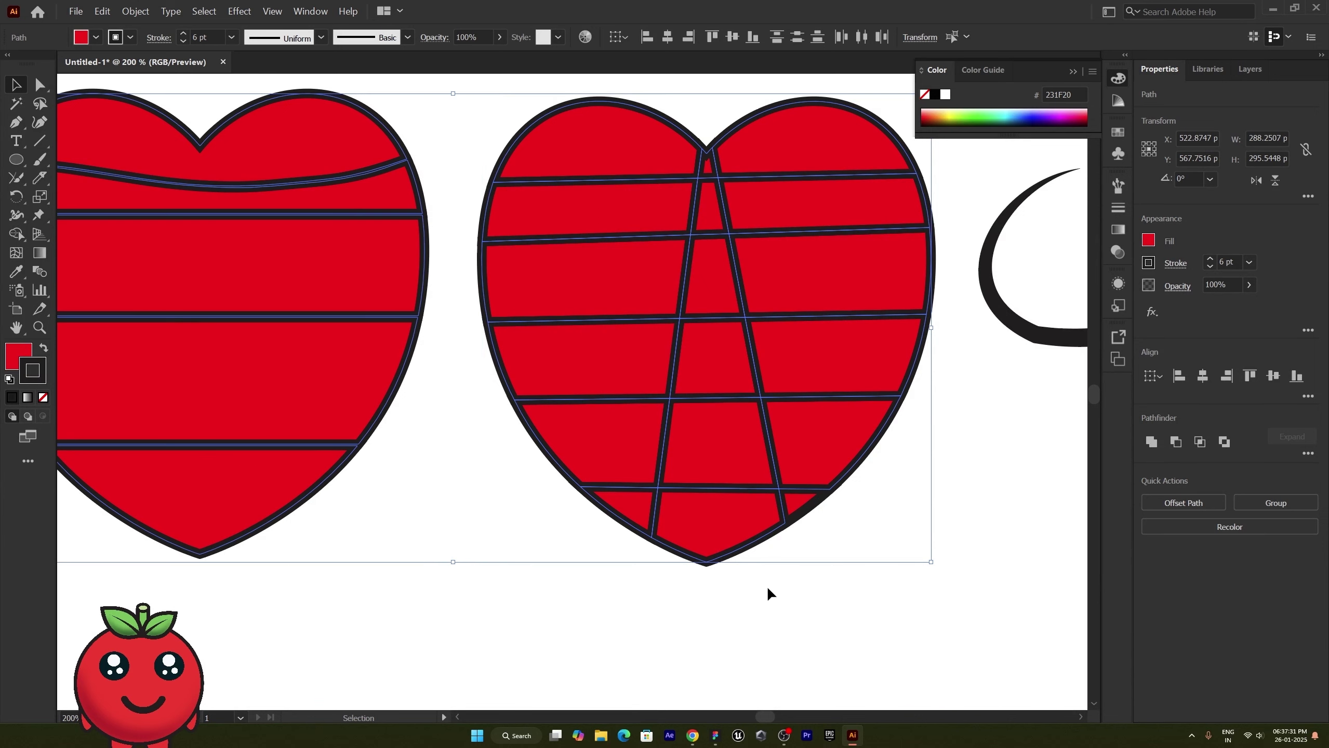
{"action": "left_click", "coordinate": [43, 398]}
{"action": "left_click", "coordinate": [643, 599]}
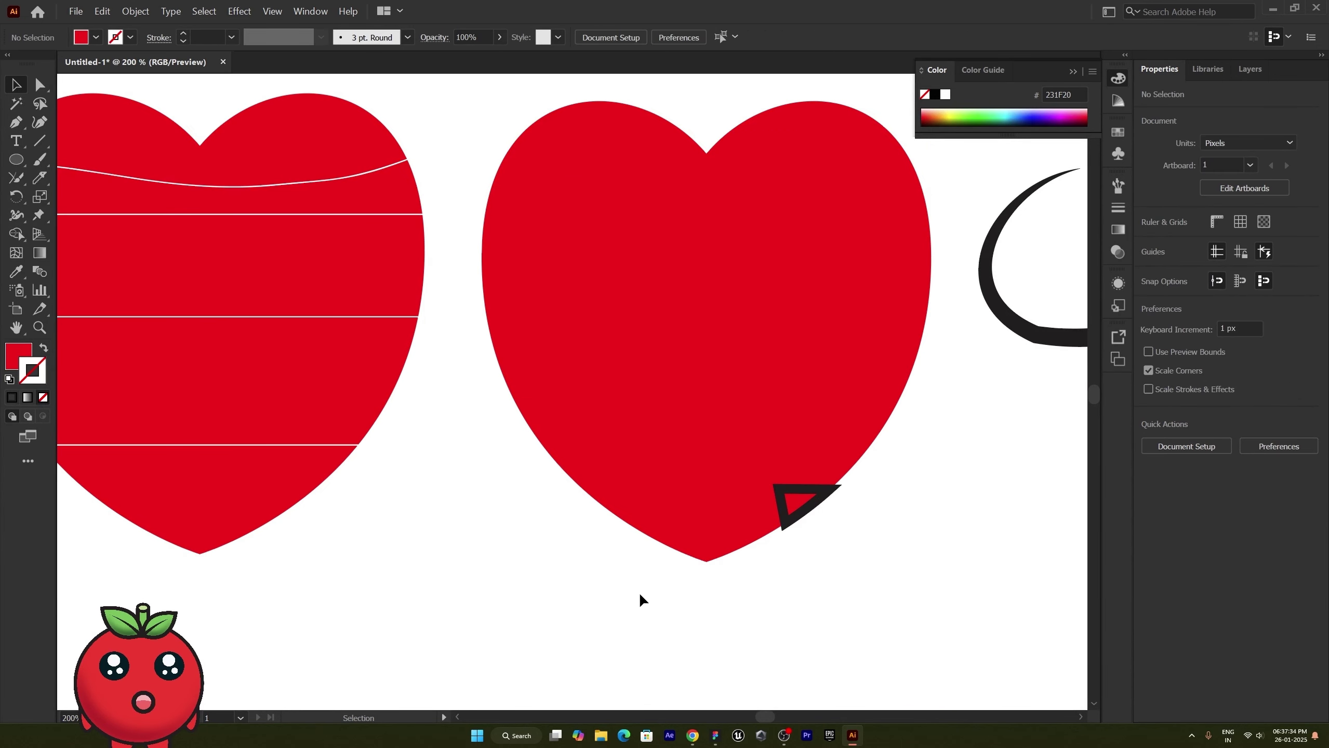
{"action": "left_click", "coordinate": [817, 504]}
{"action": "left_click", "coordinate": [43, 397]}
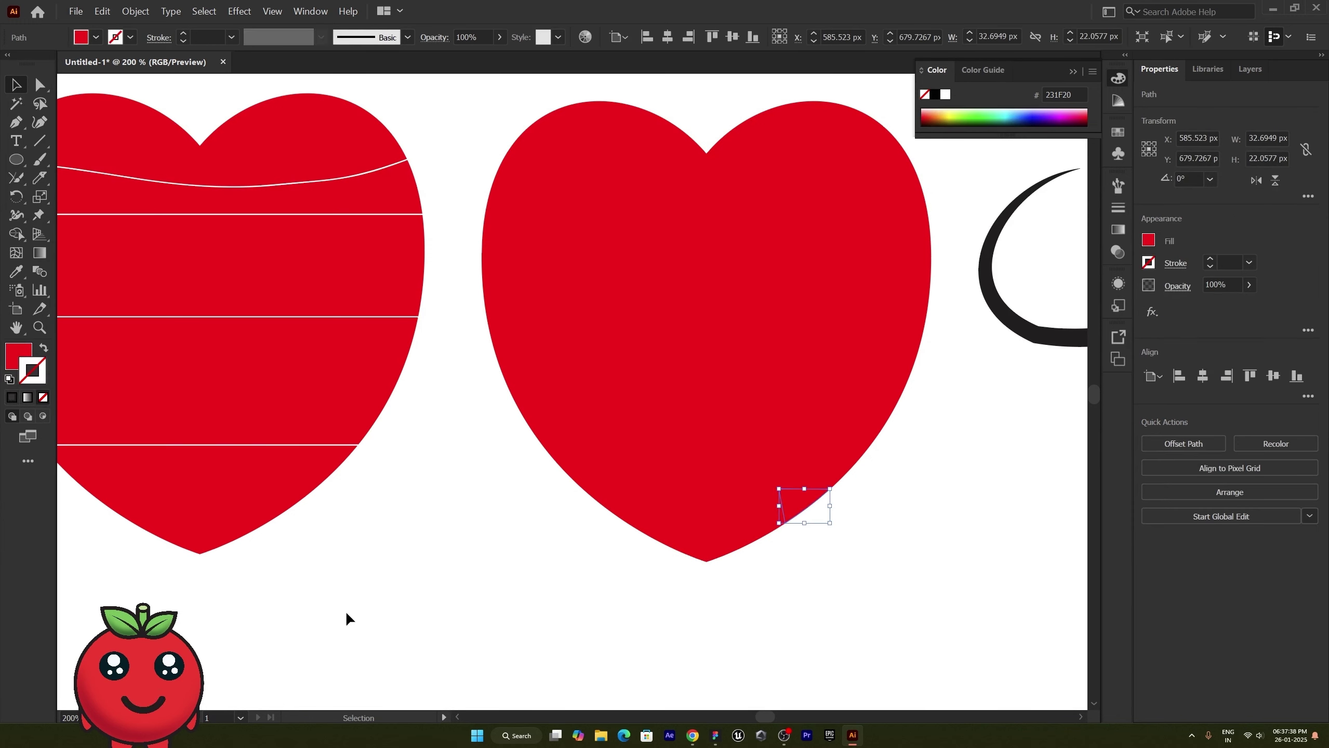
{"action": "left_click", "coordinate": [347, 616]}
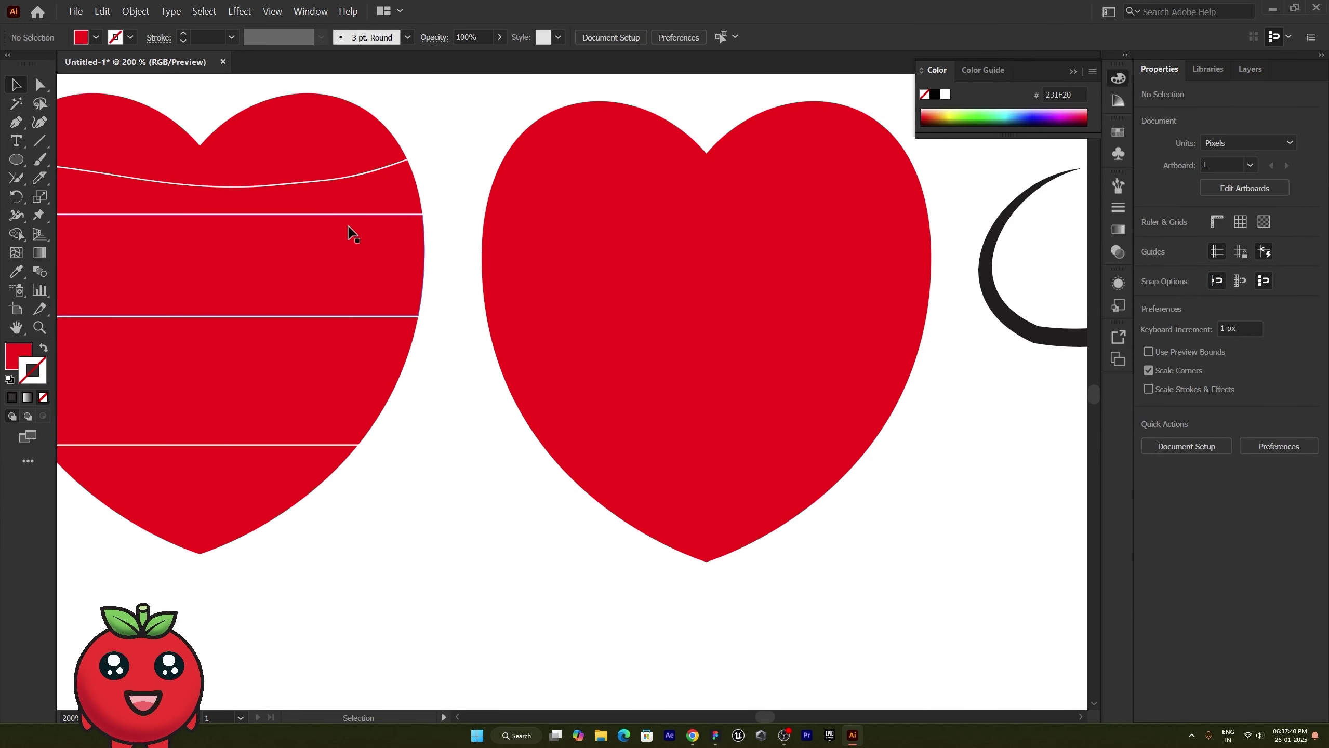
Move the two upper lobe pieces away from the right heart, and undo everything back to the outlined, intact hearts
{"action": "left_click_drag", "start_coordinate": [670, 164], "coordinate": [638, 130]}
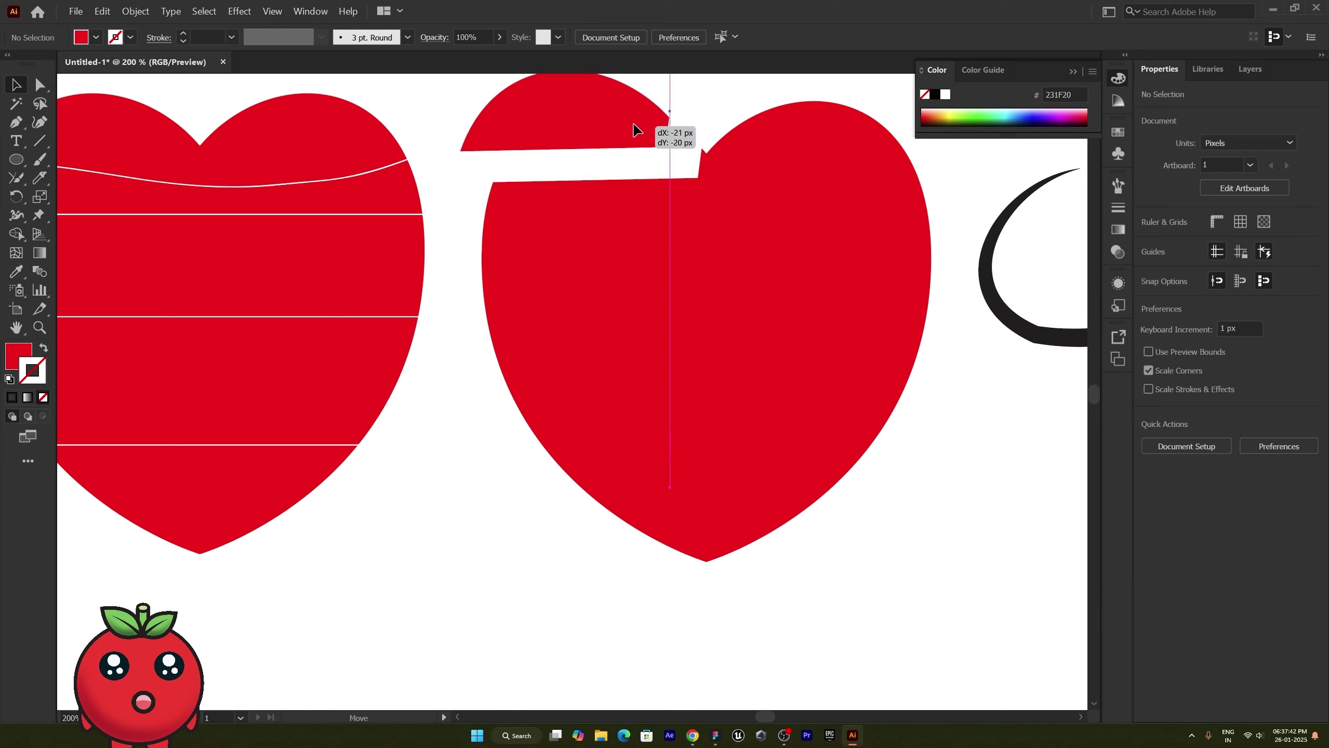
{"action": "left_click_drag", "start_coordinate": [788, 145], "coordinate": [825, 126]}
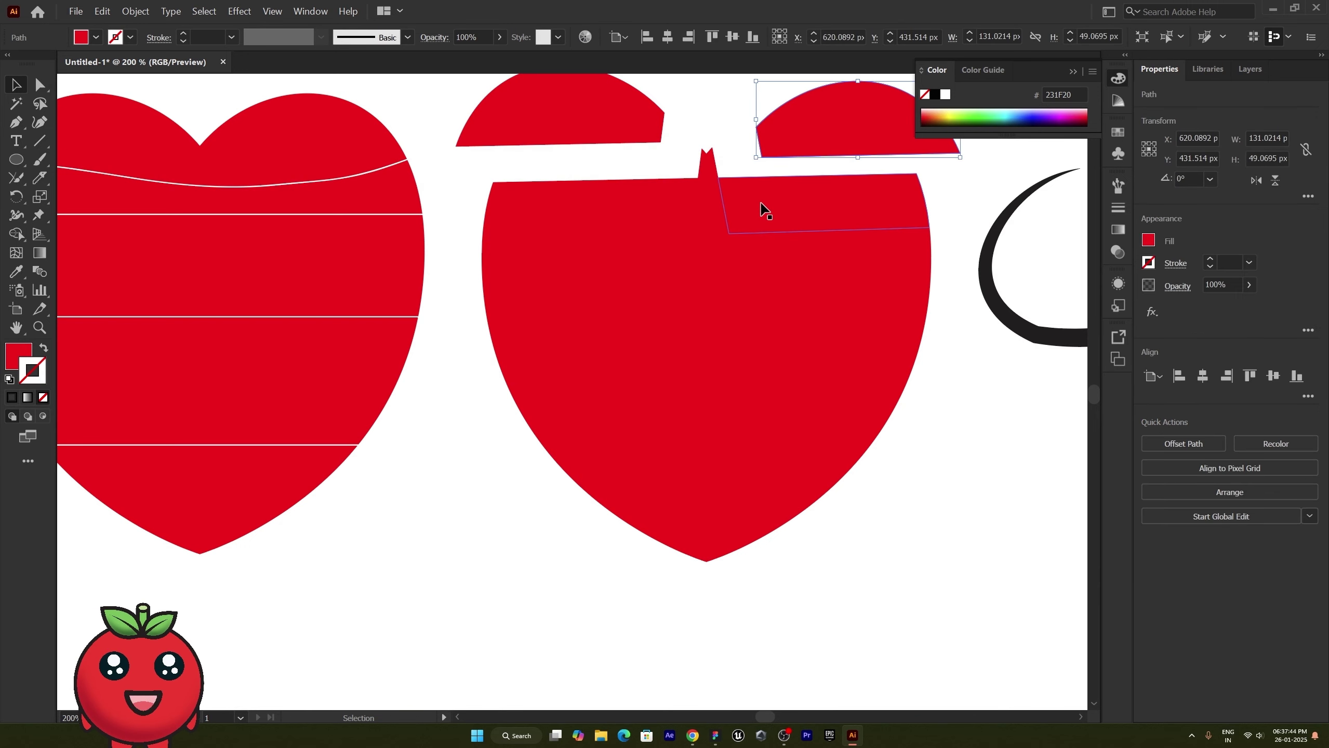
{"action": "key", "text": "ctrl+a"}
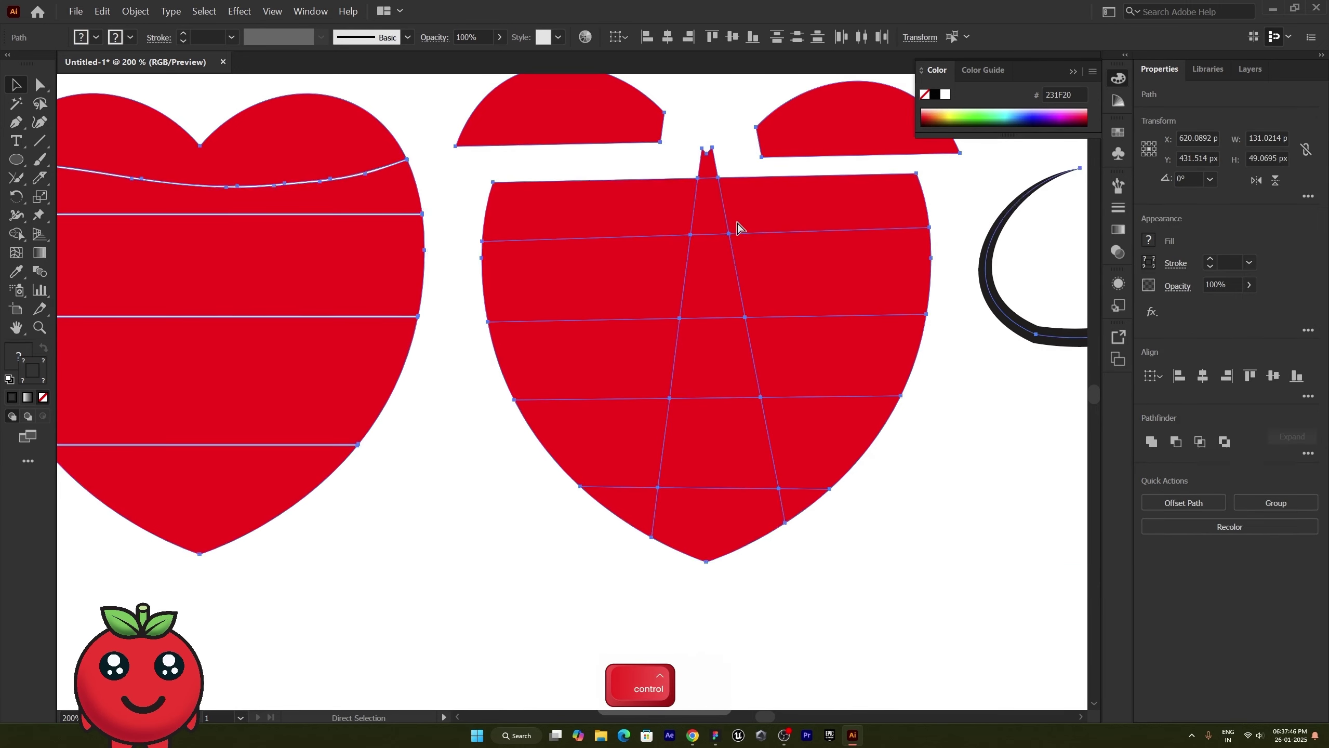
{"action": "left_click", "coordinate": [545, 609]}
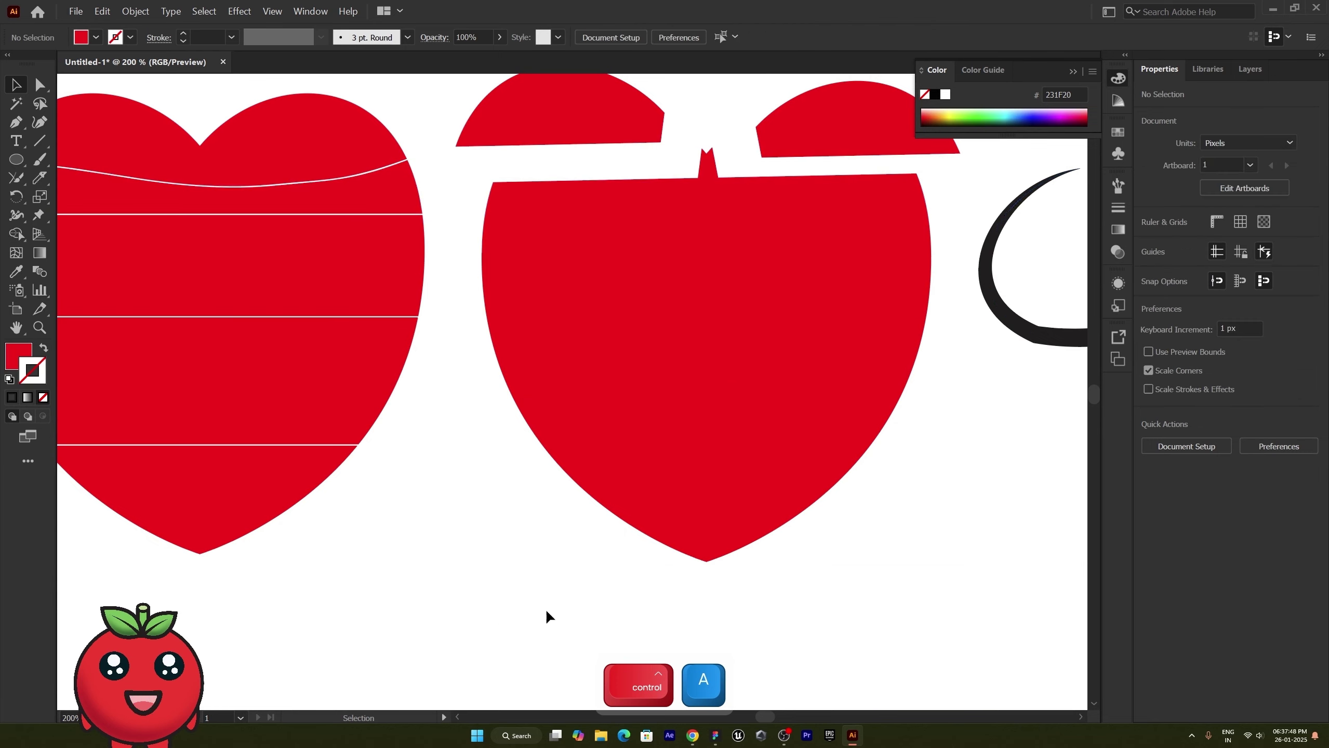
{"action": "left_click", "coordinate": [586, 119]}
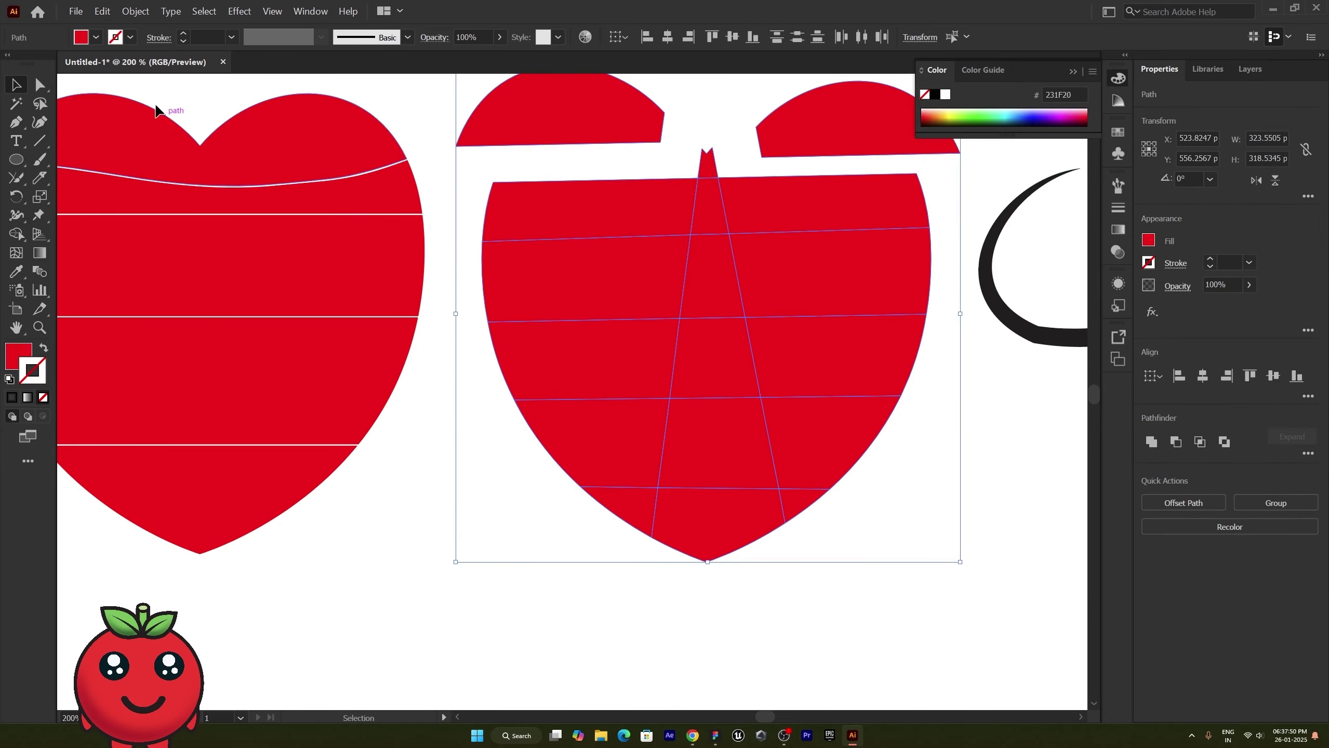
{"action": "left_click", "coordinate": [246, 368], "text": "shift"}
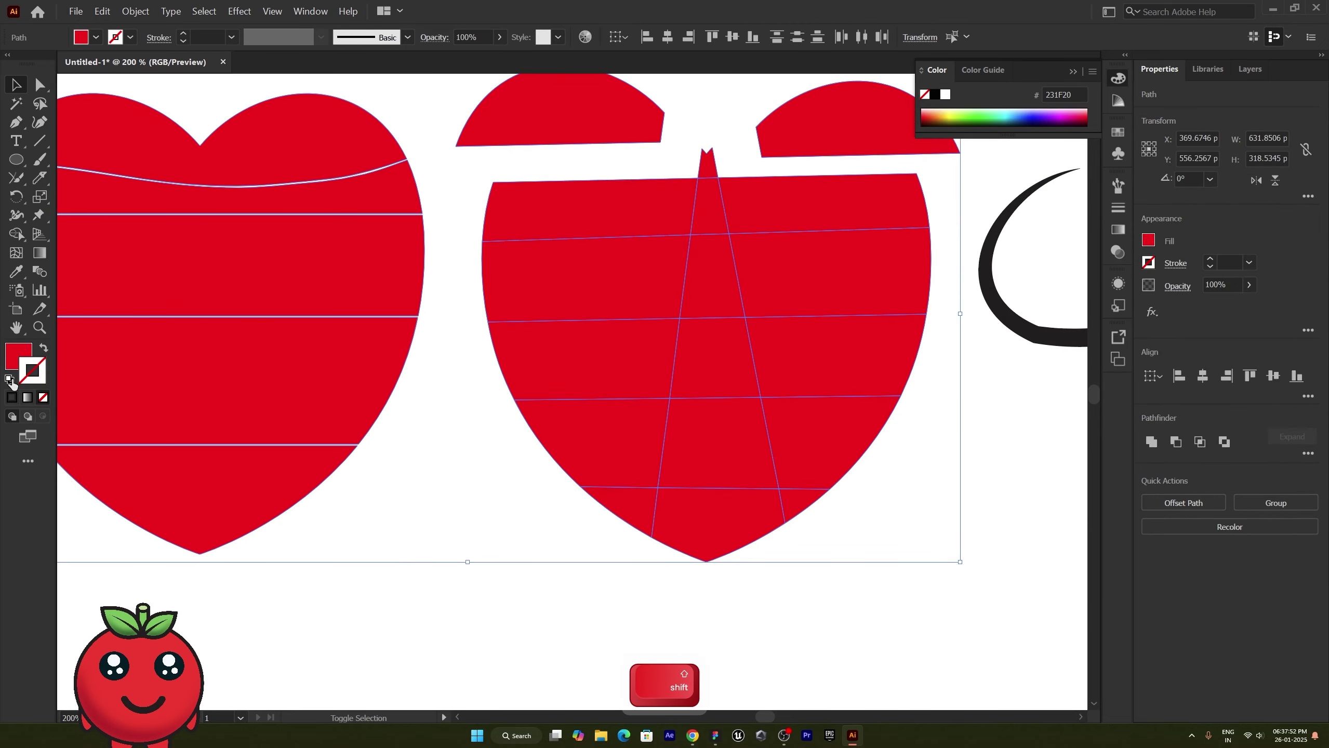
{"action": "key", "text": "ctrl+z"}
Move the two upper lobe pieces away from the right heart, then try shifting the small notch piece and undo that move
{"action": "left_click_drag", "start_coordinate": [560, 163], "coordinate": [519, 114]}
{"action": "left_click_drag", "start_coordinate": [761, 157], "coordinate": [795, 133]}
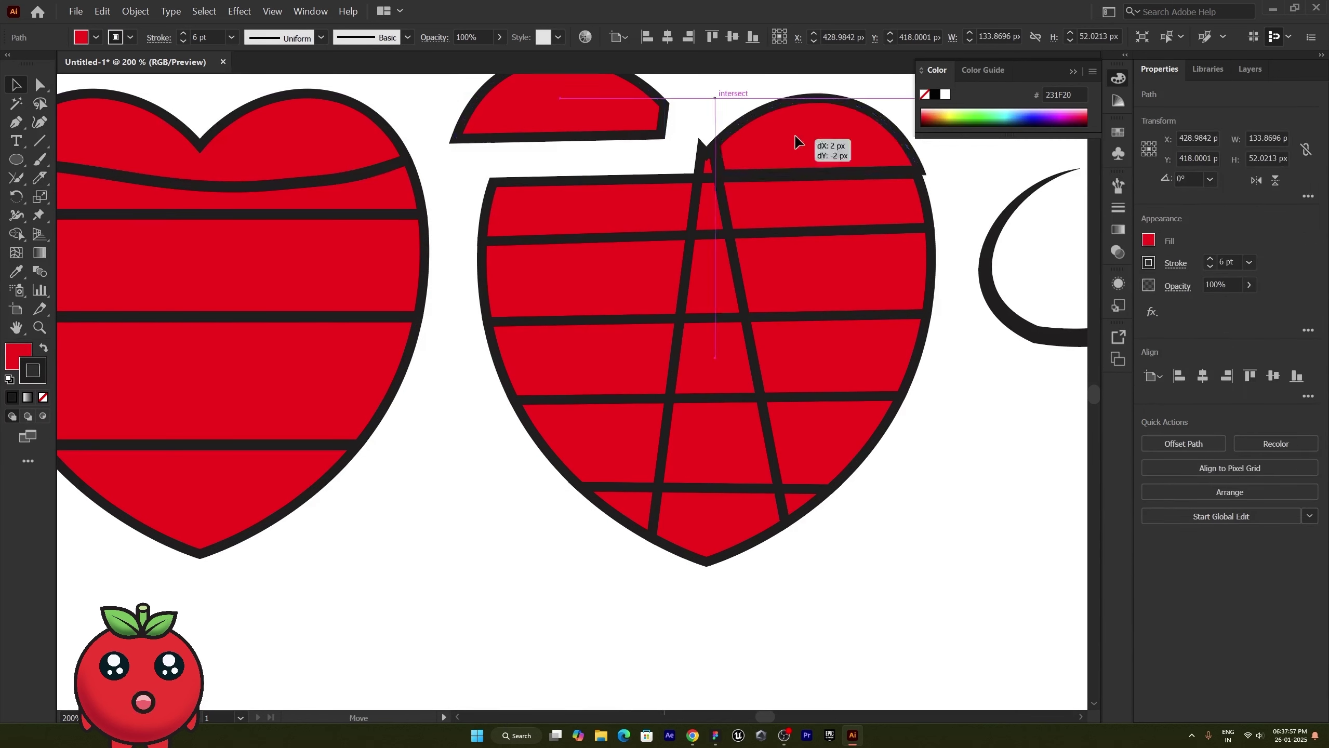
{"action": "left_click_drag", "start_coordinate": [716, 166], "coordinate": [666, 158]}
{"action": "key", "text": "ctrl+z"}
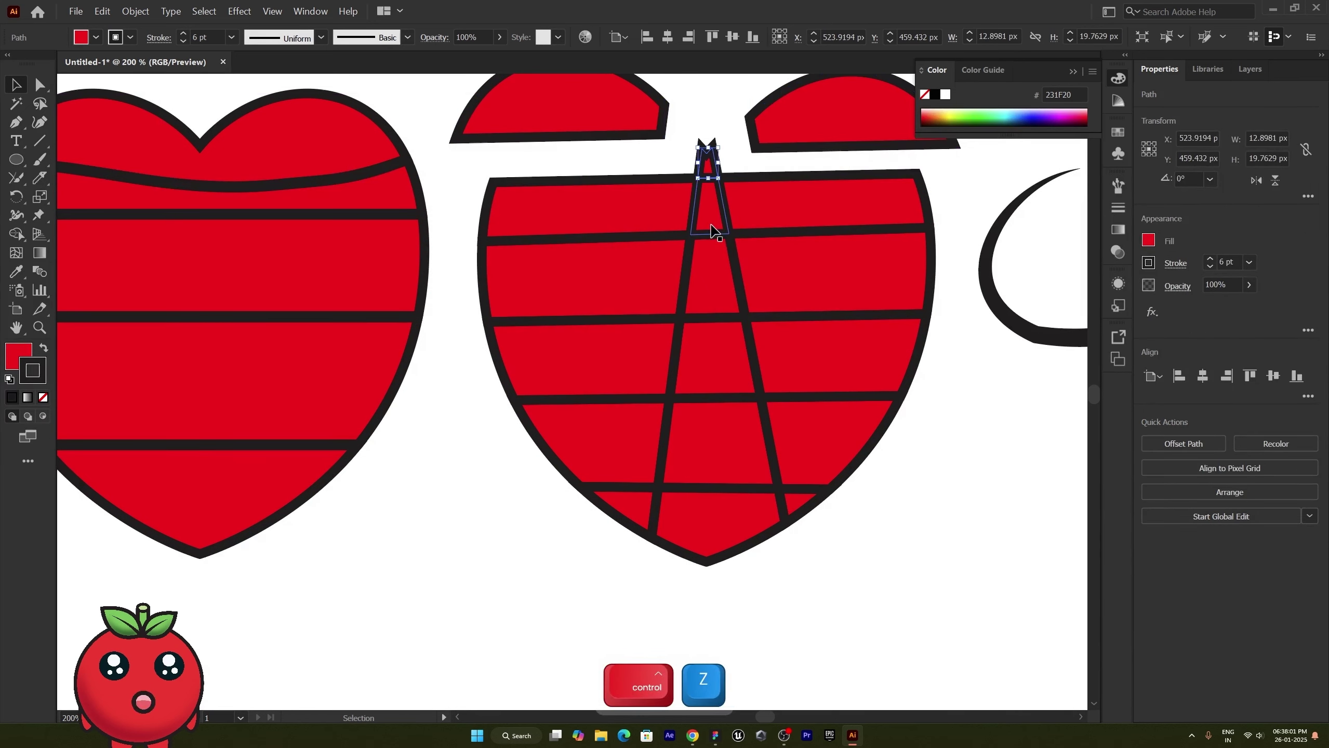
Separate two left-side strips, the two lower corner triangles and the bottom tip outward from the right heart
{"action": "left_click_drag", "start_coordinate": [595, 303], "coordinate": [474, 308]}
{"action": "left_click_drag", "start_coordinate": [599, 380], "coordinate": [582, 430]}
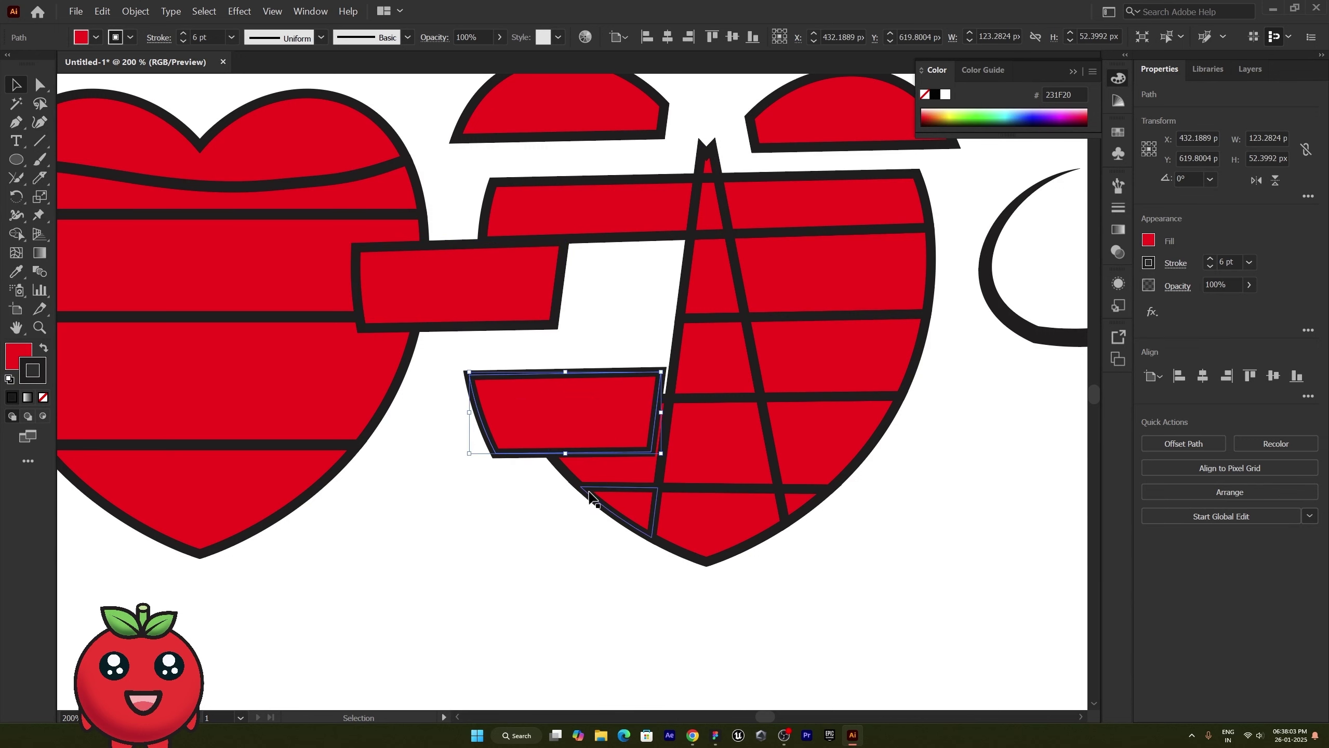
{"action": "left_click_drag", "start_coordinate": [623, 508], "coordinate": [637, 595]}
{"action": "left_click_drag", "start_coordinate": [729, 547], "coordinate": [734, 570]}
{"action": "left_click_drag", "start_coordinate": [799, 503], "coordinate": [903, 530]}
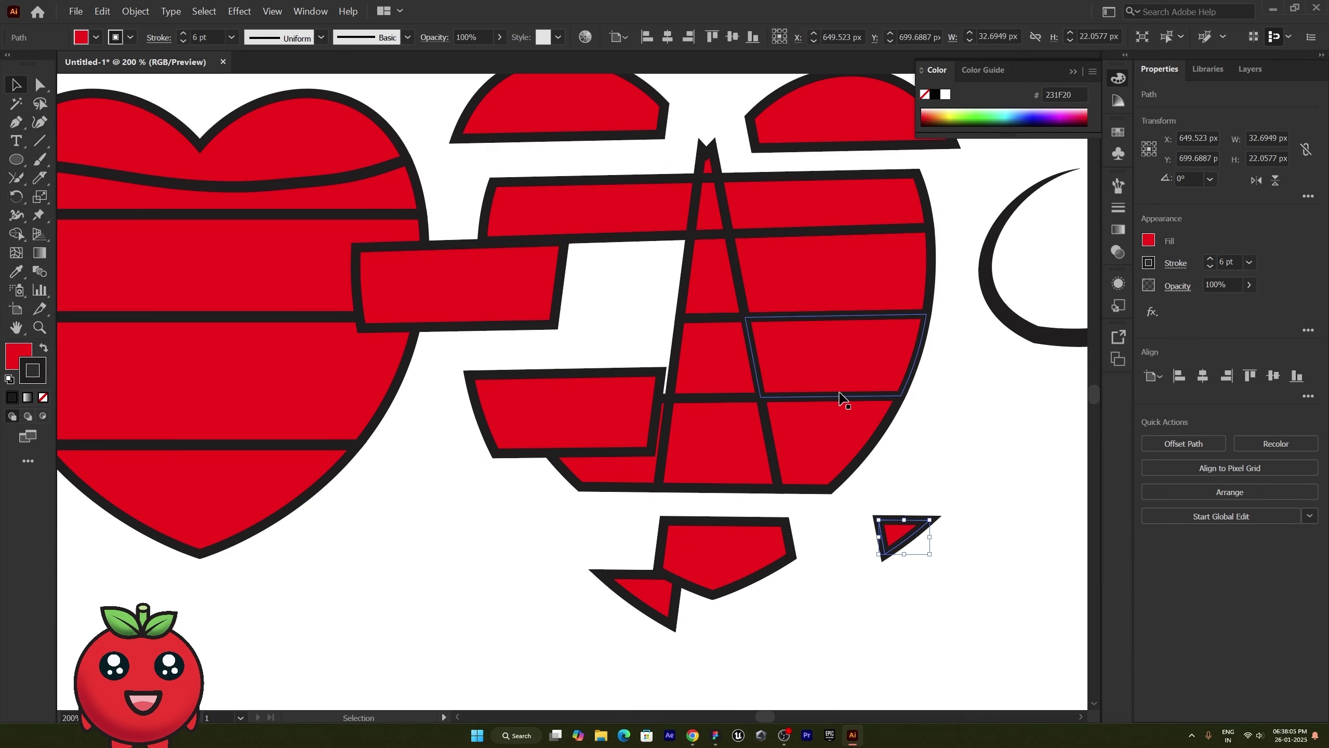
Pull two right-side strips outward, and shift the two middle wedge pieces of the right heart sideways and down
{"action": "left_click_drag", "start_coordinate": [838, 367], "coordinate": [911, 406]}
{"action": "left_click_drag", "start_coordinate": [883, 308], "coordinate": [964, 310]}
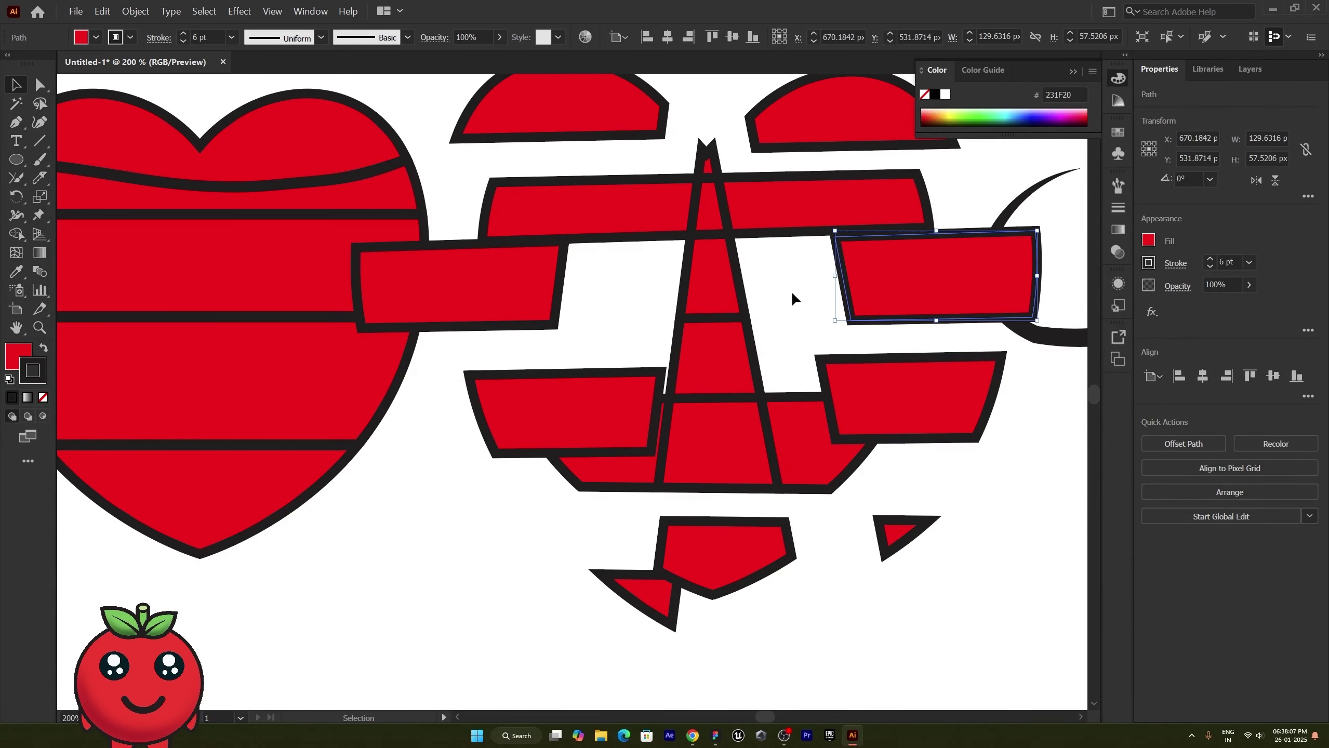
{"action": "left_click_drag", "start_coordinate": [721, 348], "coordinate": [838, 362]}
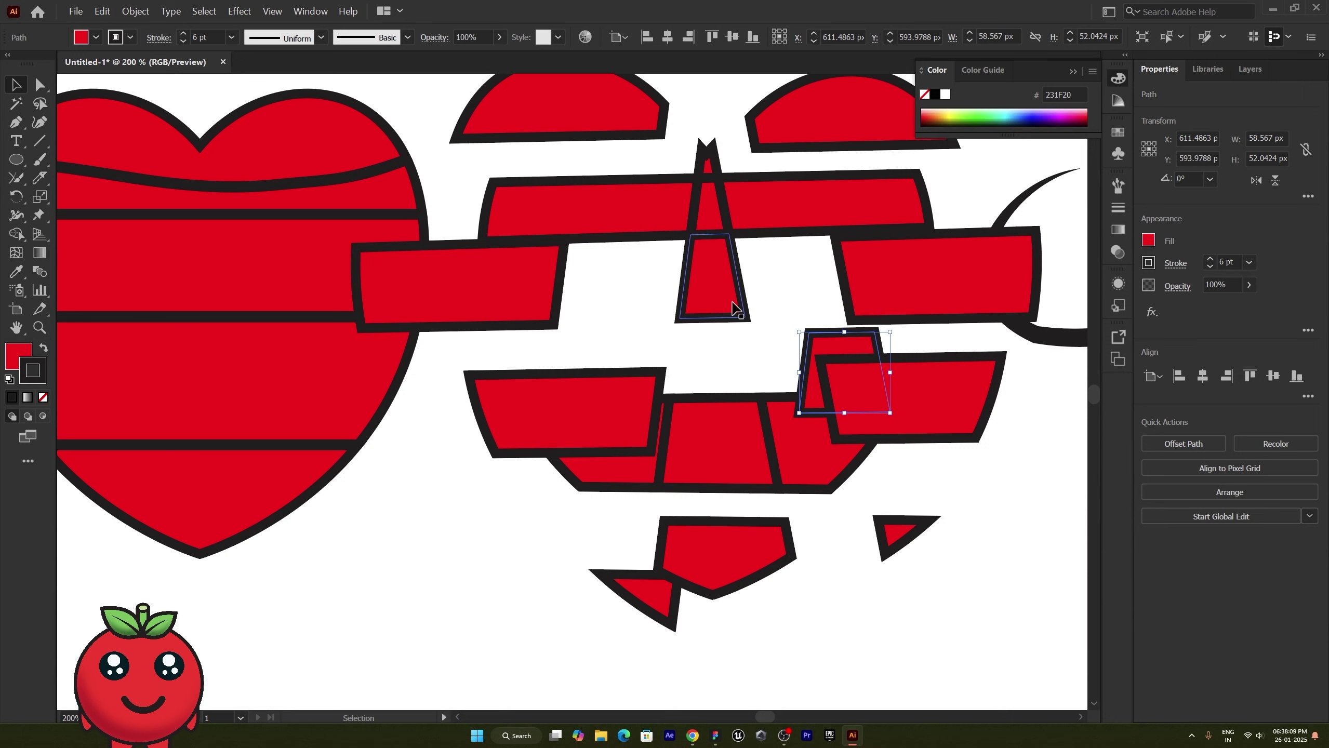
{"action": "left_click_drag", "start_coordinate": [733, 308], "coordinate": [730, 403]}
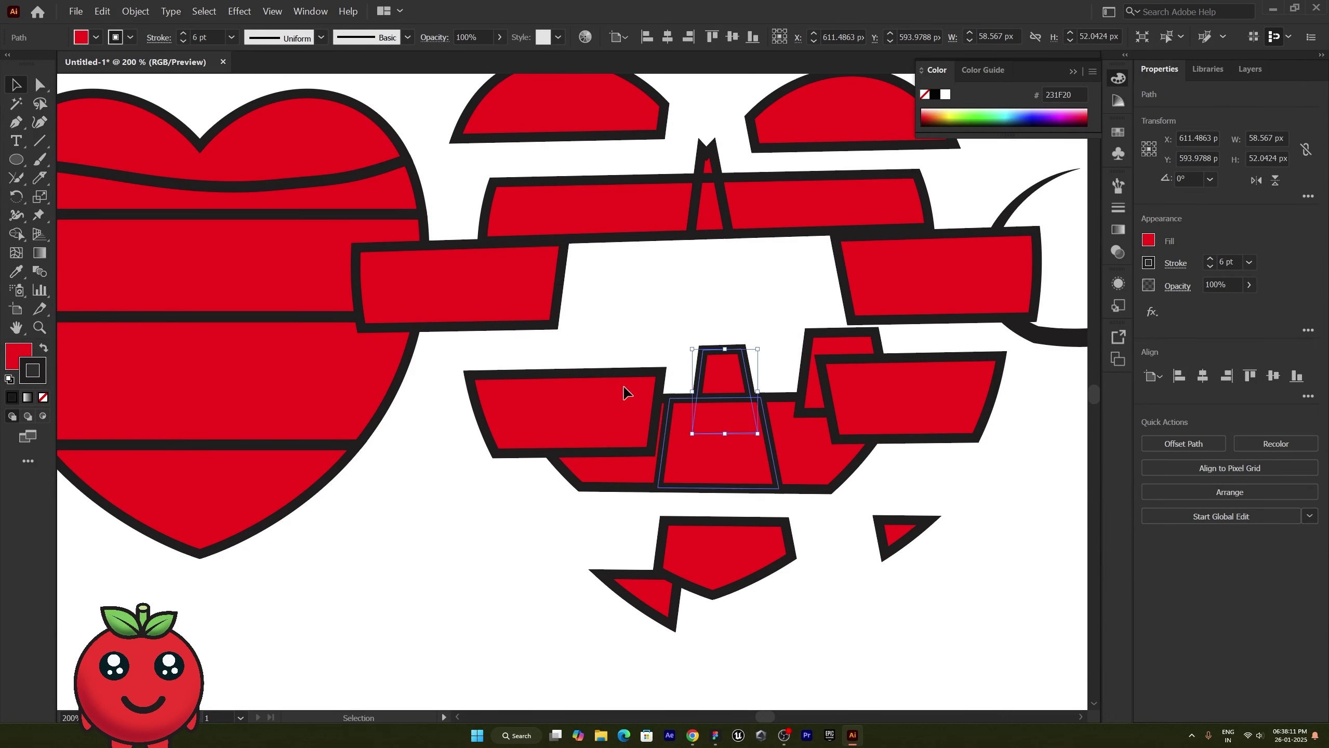
Add the text "pain" at 50 pt in the gap at the middle of the separated heart
{"action": "key", "text": "t"}
{"action": "left_click", "coordinate": [620, 306]}
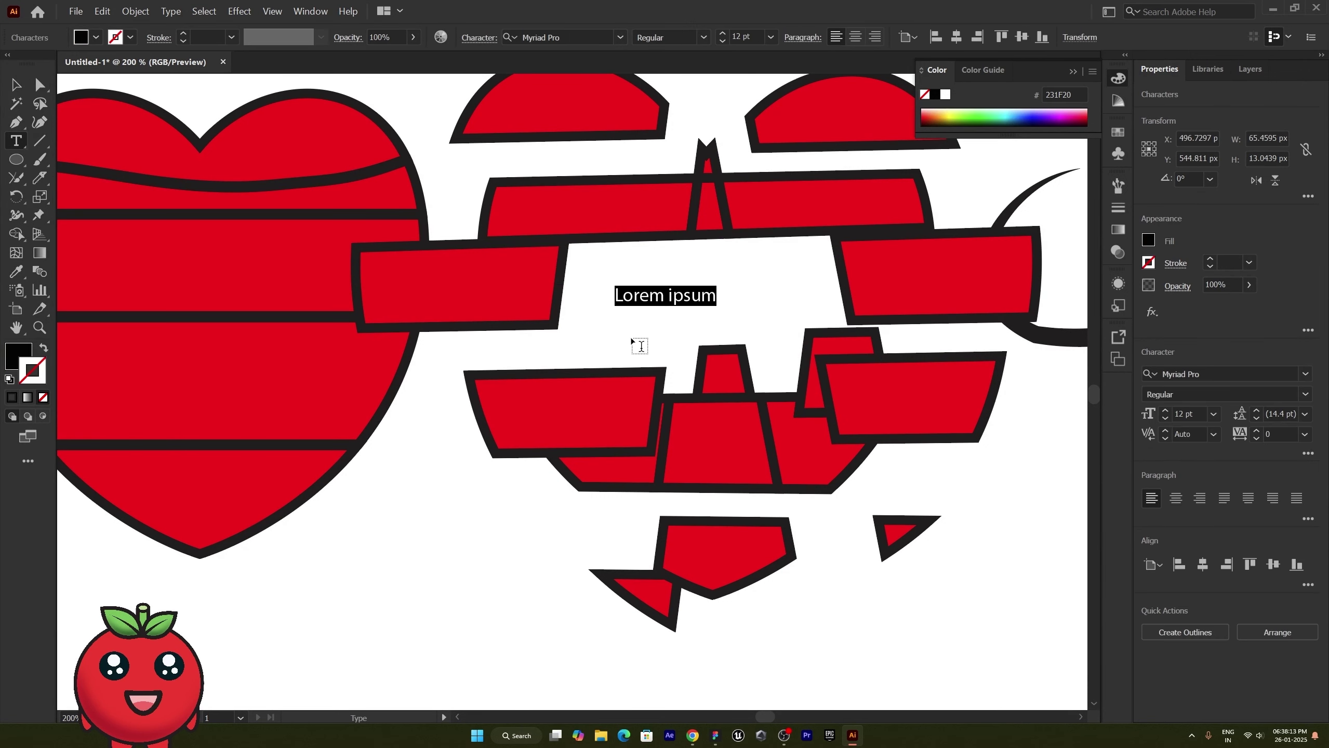
{"action": "type", "text": "pain"}
{"action": "key", "text": "Escape"}
{"action": "left_click", "coordinate": [648, 306]}
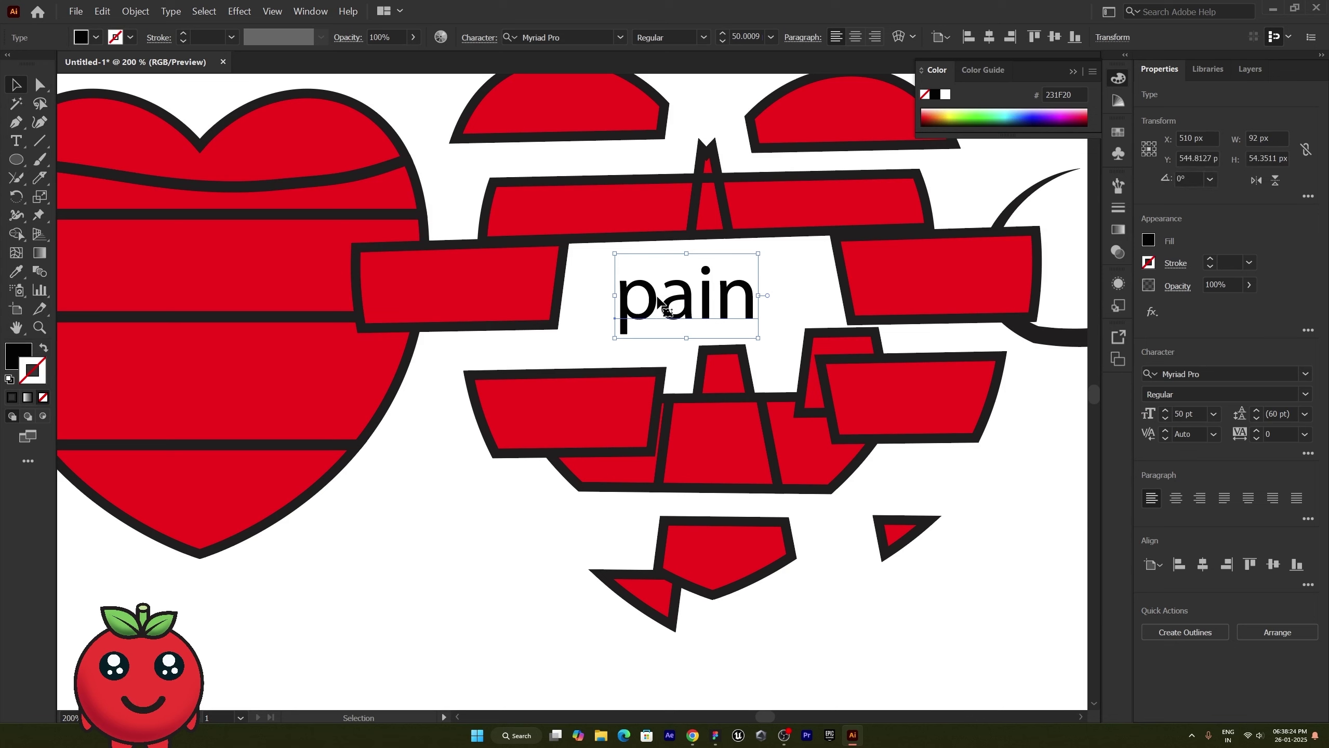
Capitalize the word in the heart's gap to read "Pain", and delete the text object
{"action": "double_click", "coordinate": [655, 292]}
{"action": "key", "text": "BackSpace"}
{"action": "type", "text": "P"}
{"action": "key", "text": "Escape"}
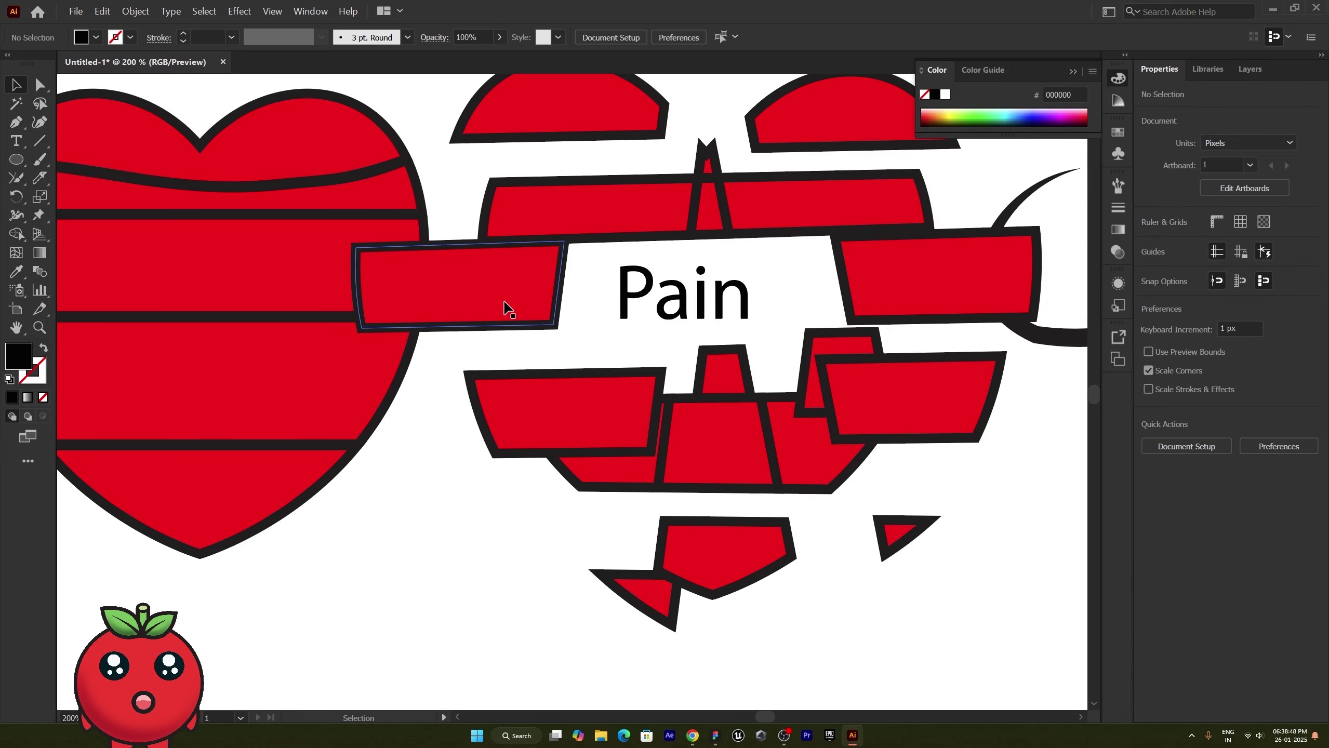
{"action": "left_click", "coordinate": [728, 296]}
{"action": "key", "text": "Delete"}
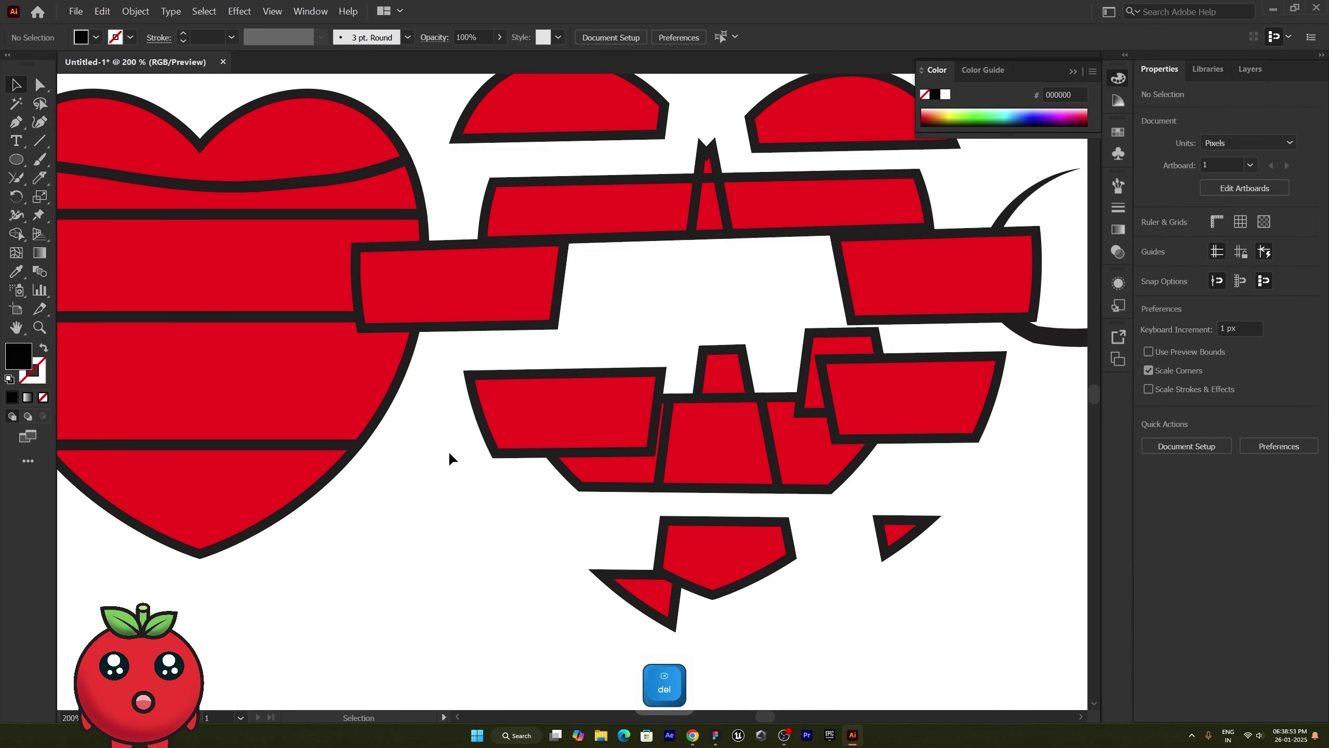
{"action": "left_click", "coordinate": [32, 179]}
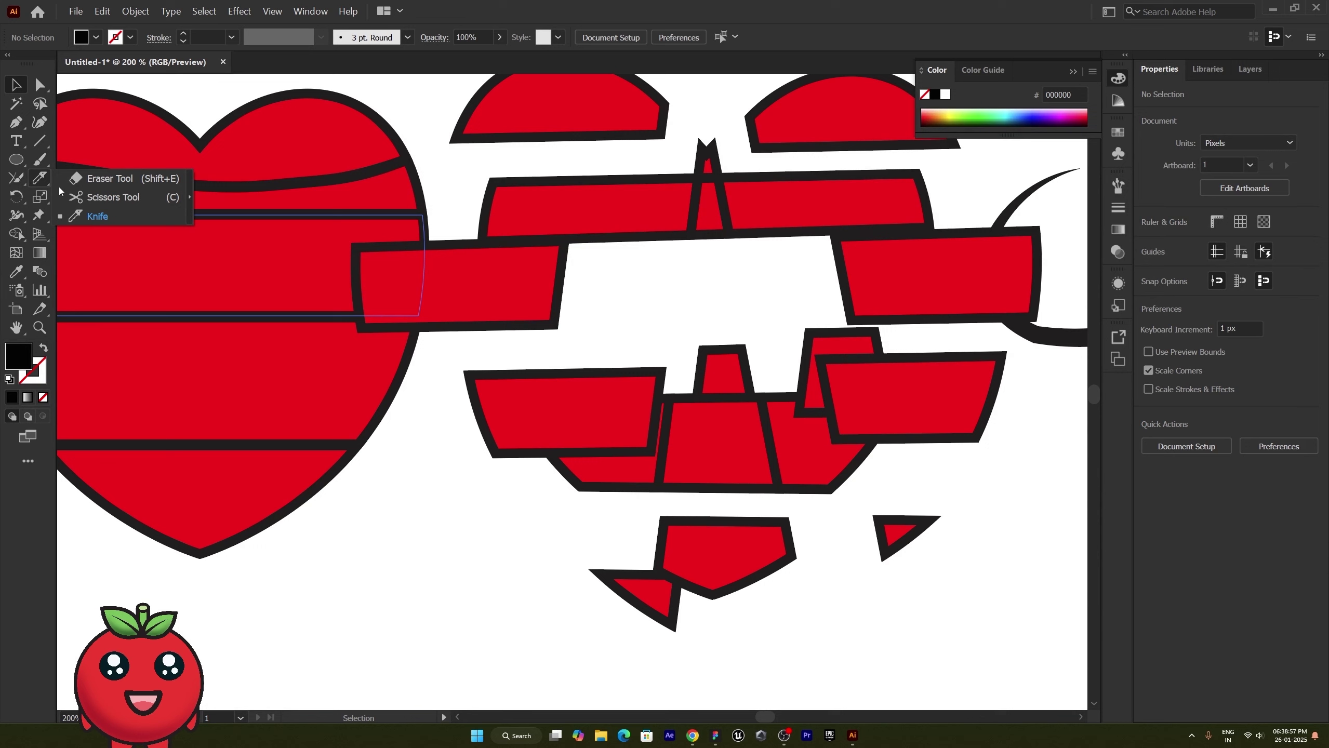
{"action": "key", "text": "Escape"}
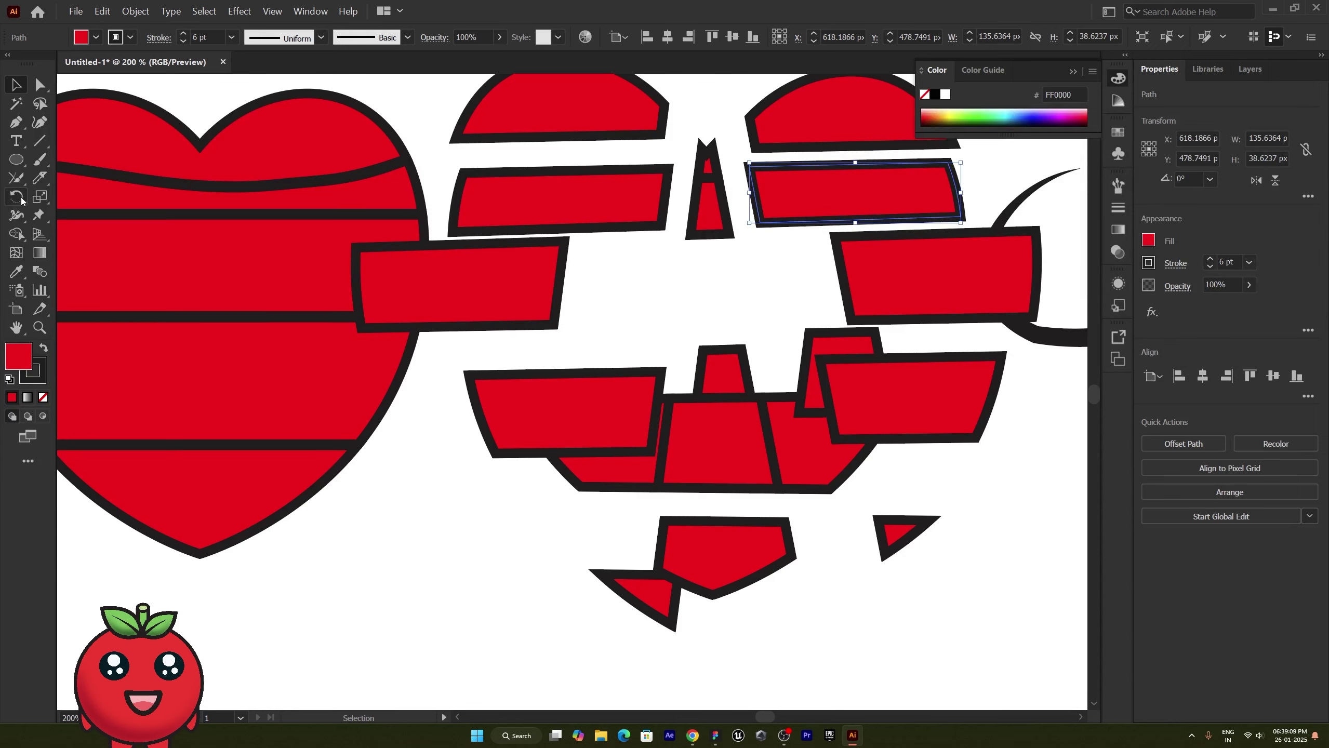
Activate the Free Transform tool and the Rotate tool in turn, and return to the Selection tool with nothing selected
{"action": "left_click", "coordinate": [40, 215]}
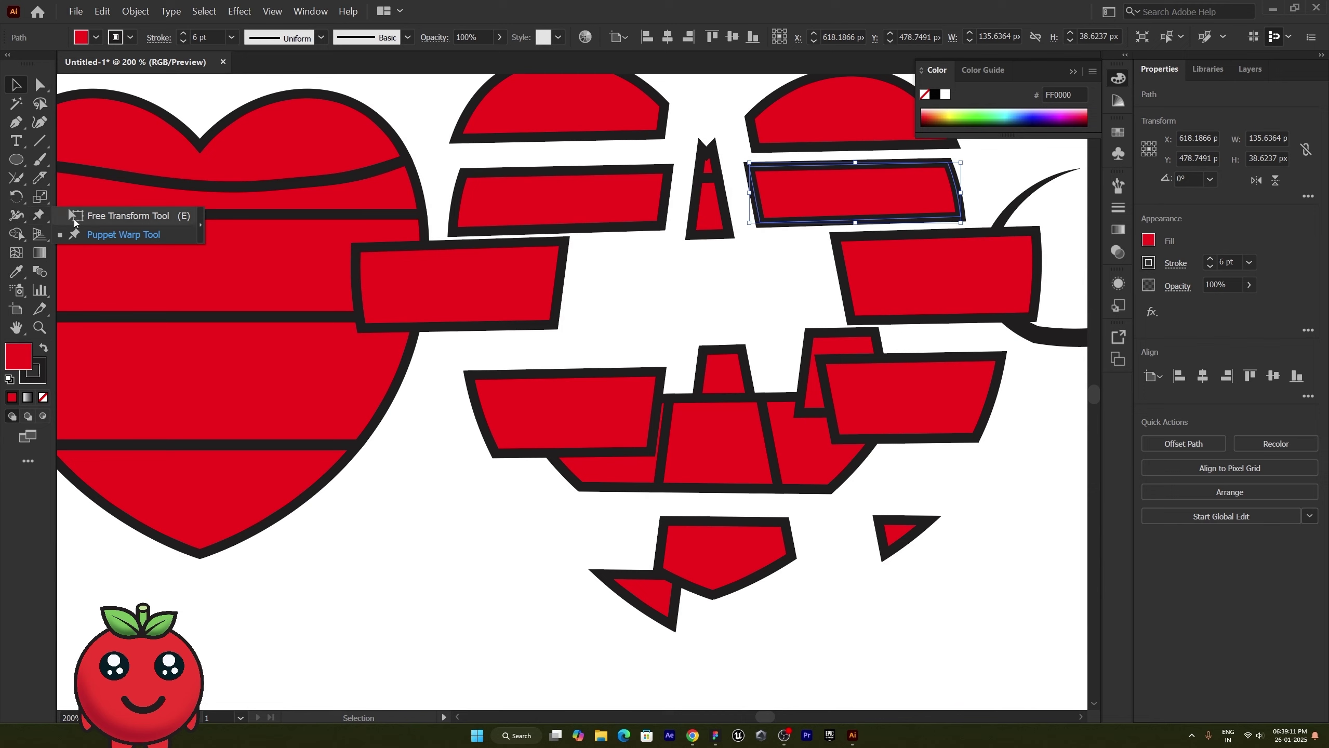
{"action": "left_click", "coordinate": [84, 215]}
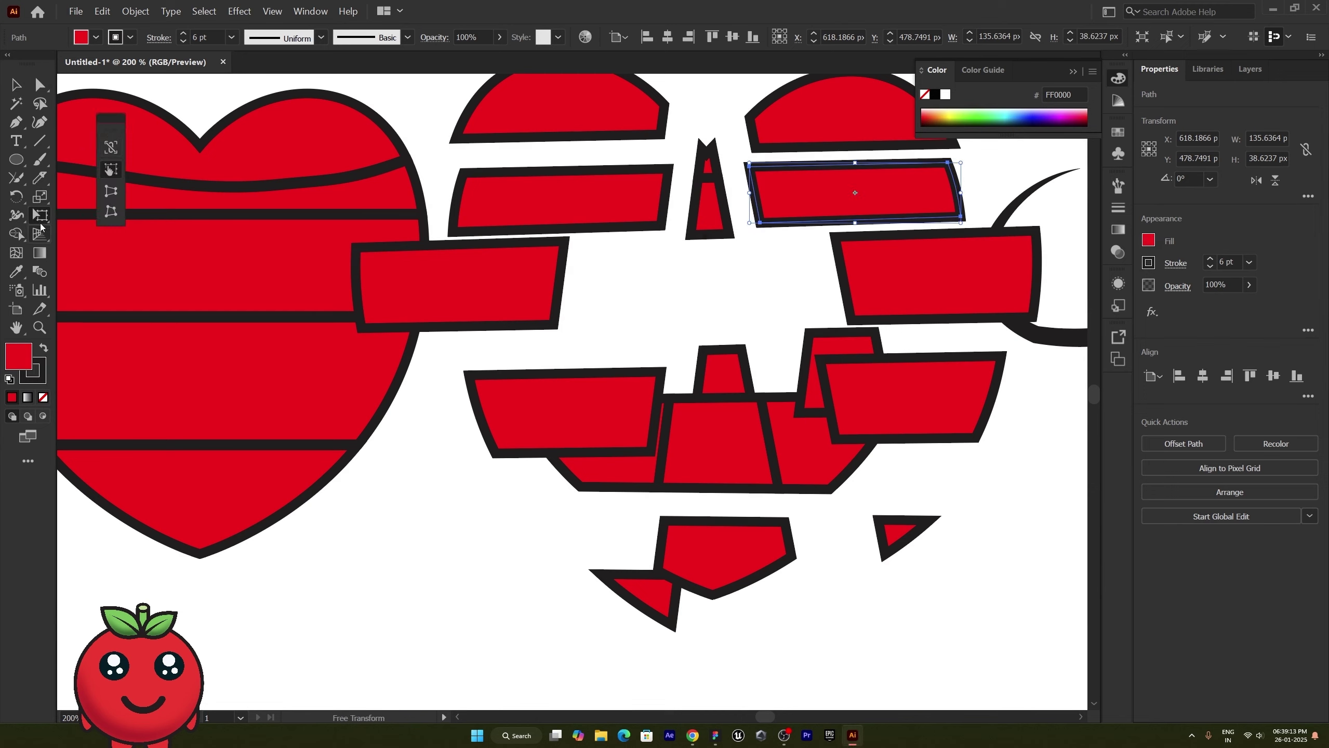
{"action": "left_click", "coordinate": [19, 200]}
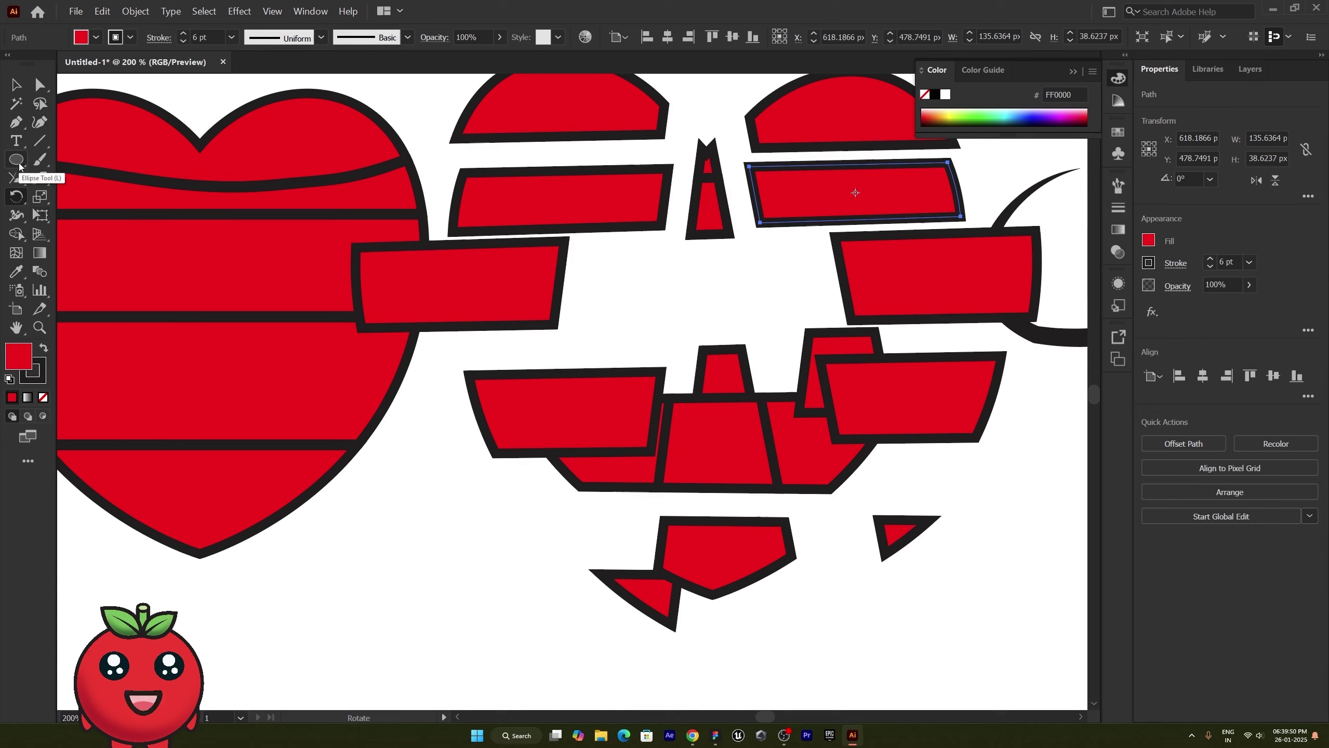
{"action": "left_click", "coordinate": [19, 79]}
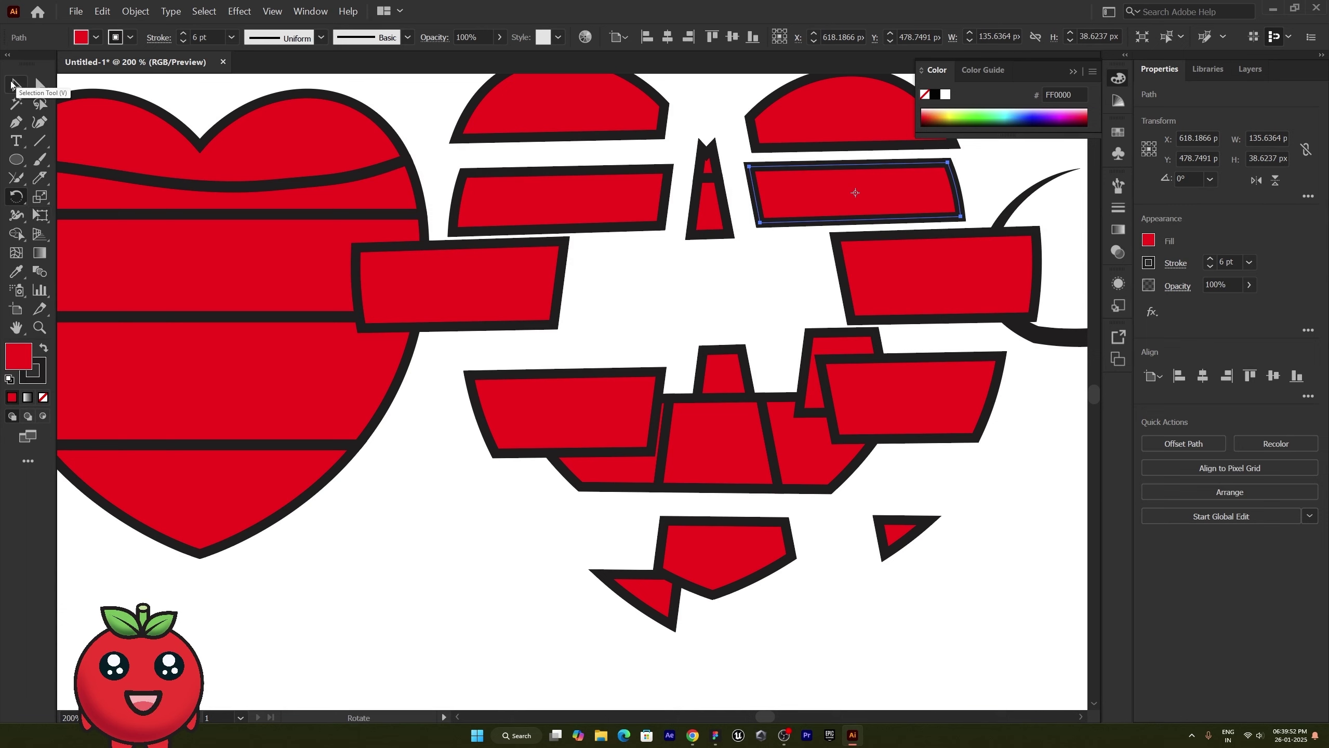
{"action": "left_click", "coordinate": [431, 466]}
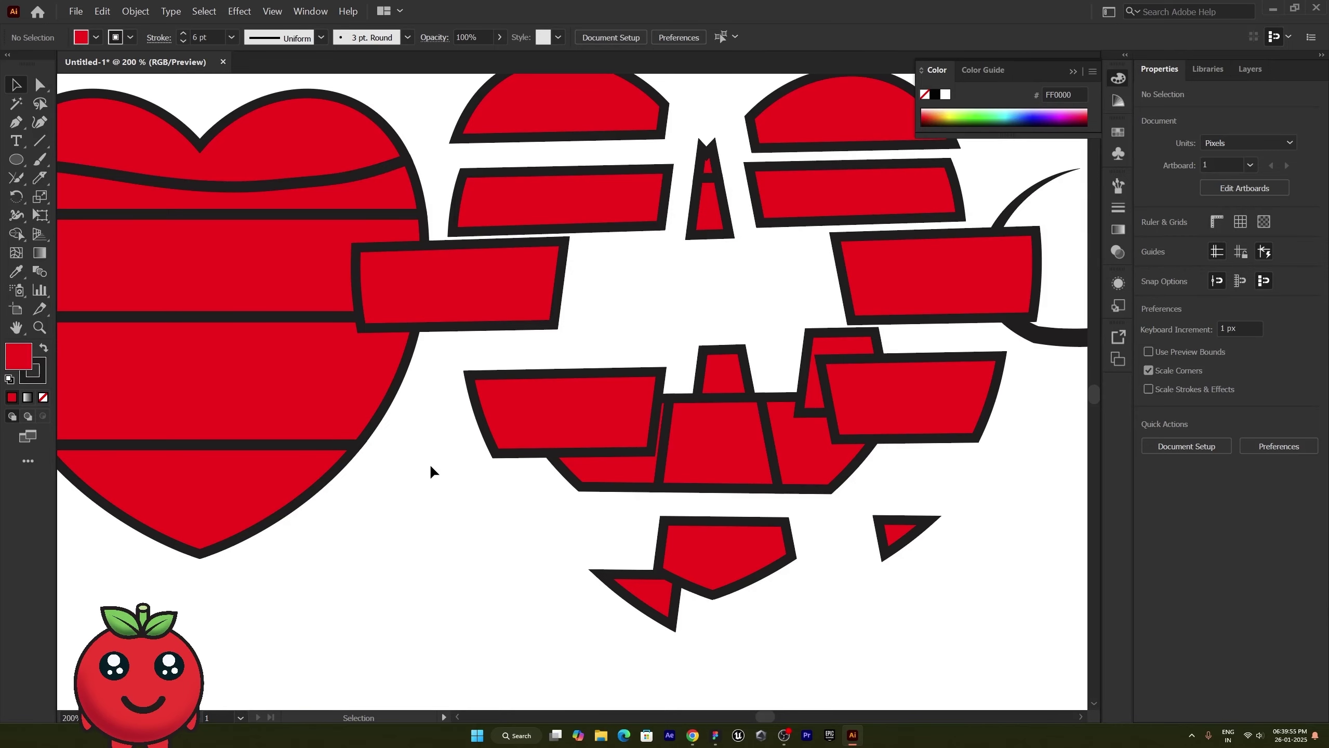